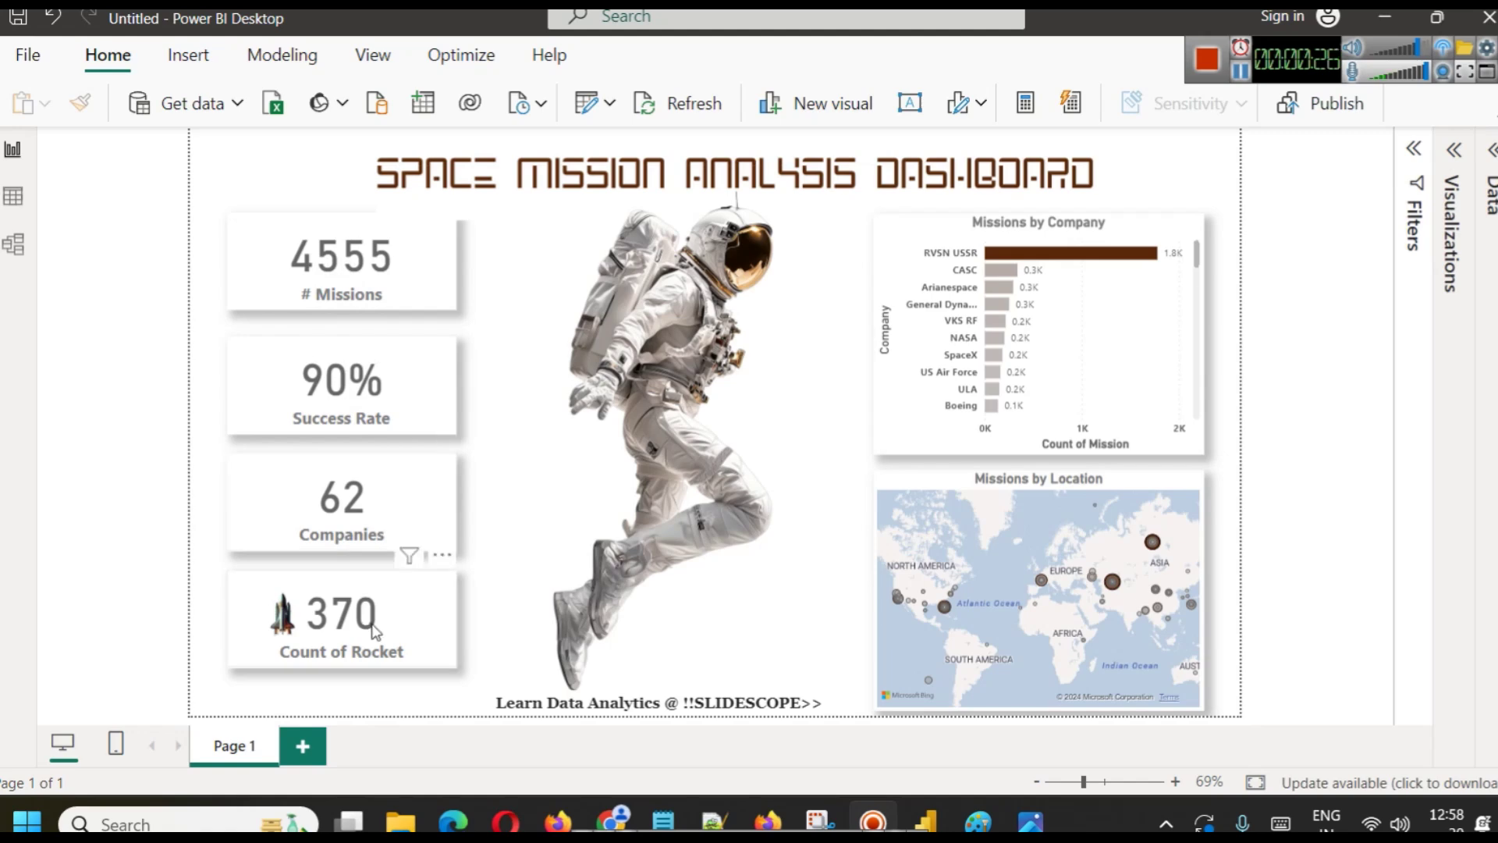
Preview the finished dashboard's cross-filtering by selecting and deselecting the RVSN USSR and CASC bars in Missions by Company.
{"action": "left_click", "coordinate": [1061, 256]}
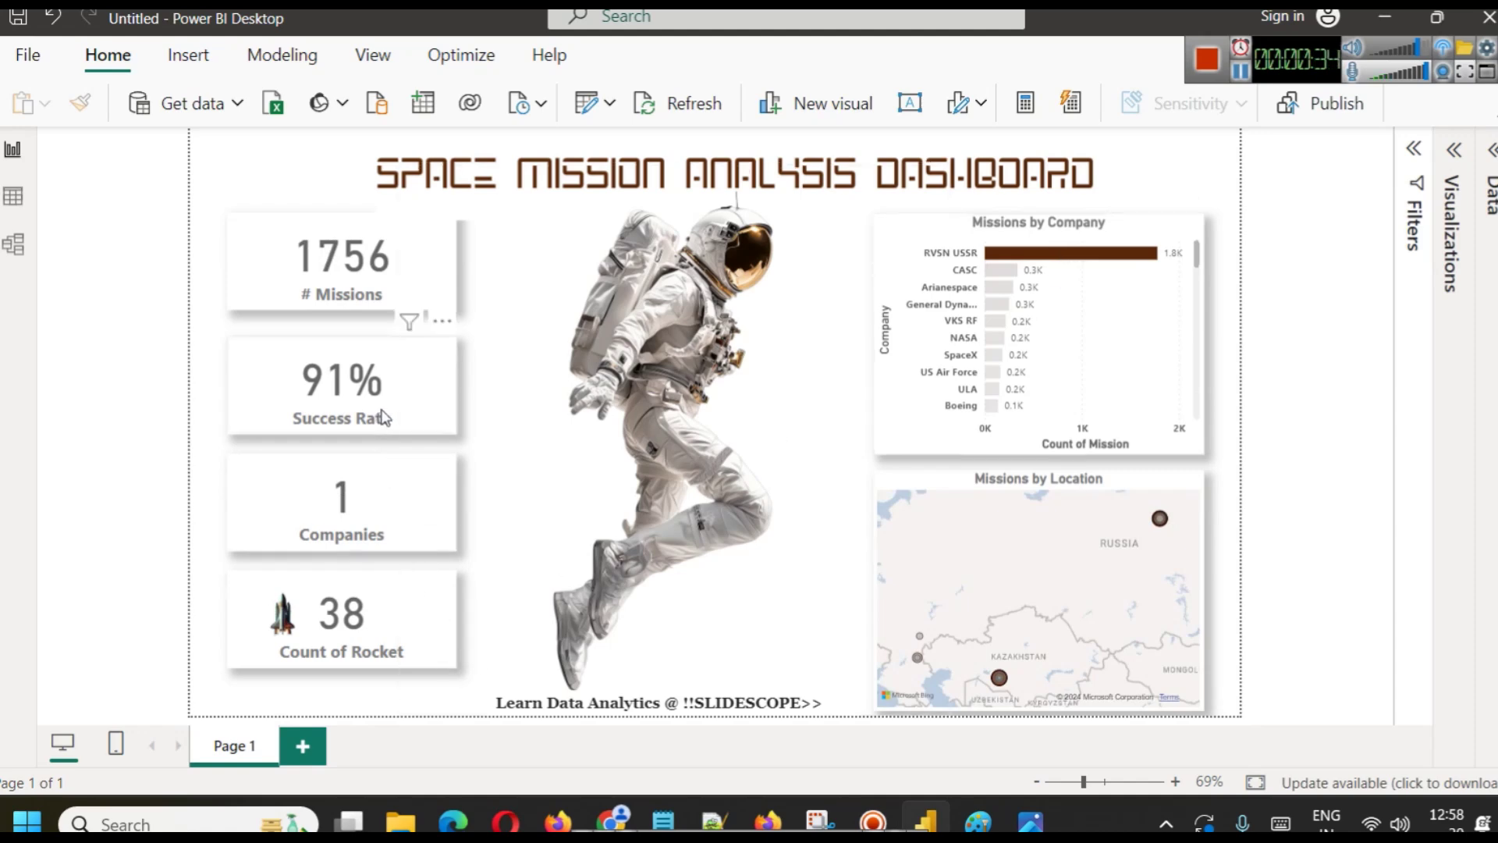
{"action": "left_click", "coordinate": [1068, 267]}
{"action": "left_click", "coordinate": [1017, 271]}
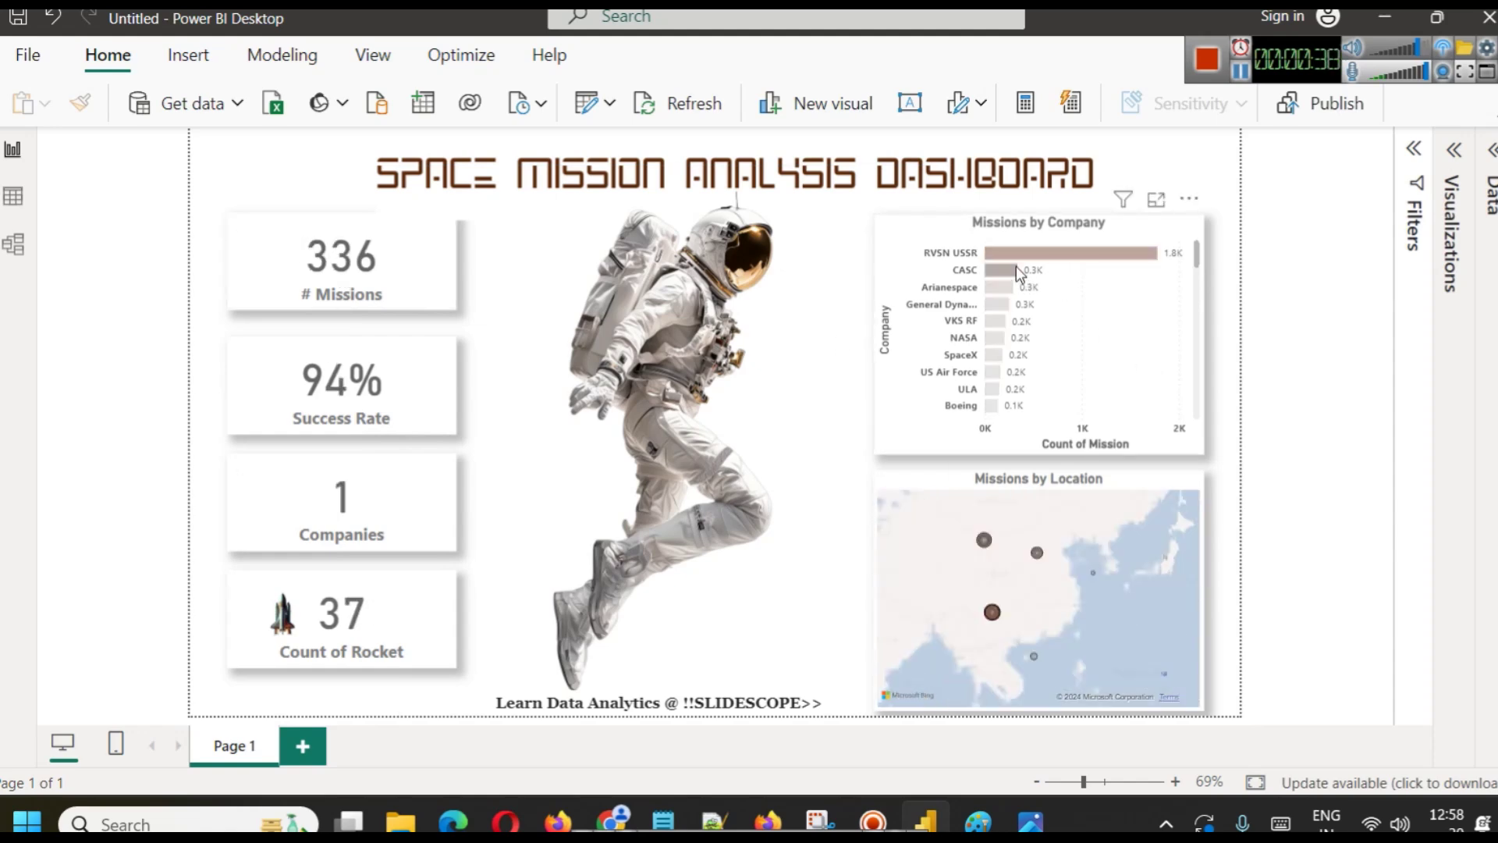
{"action": "left_click", "coordinate": [1016, 267]}
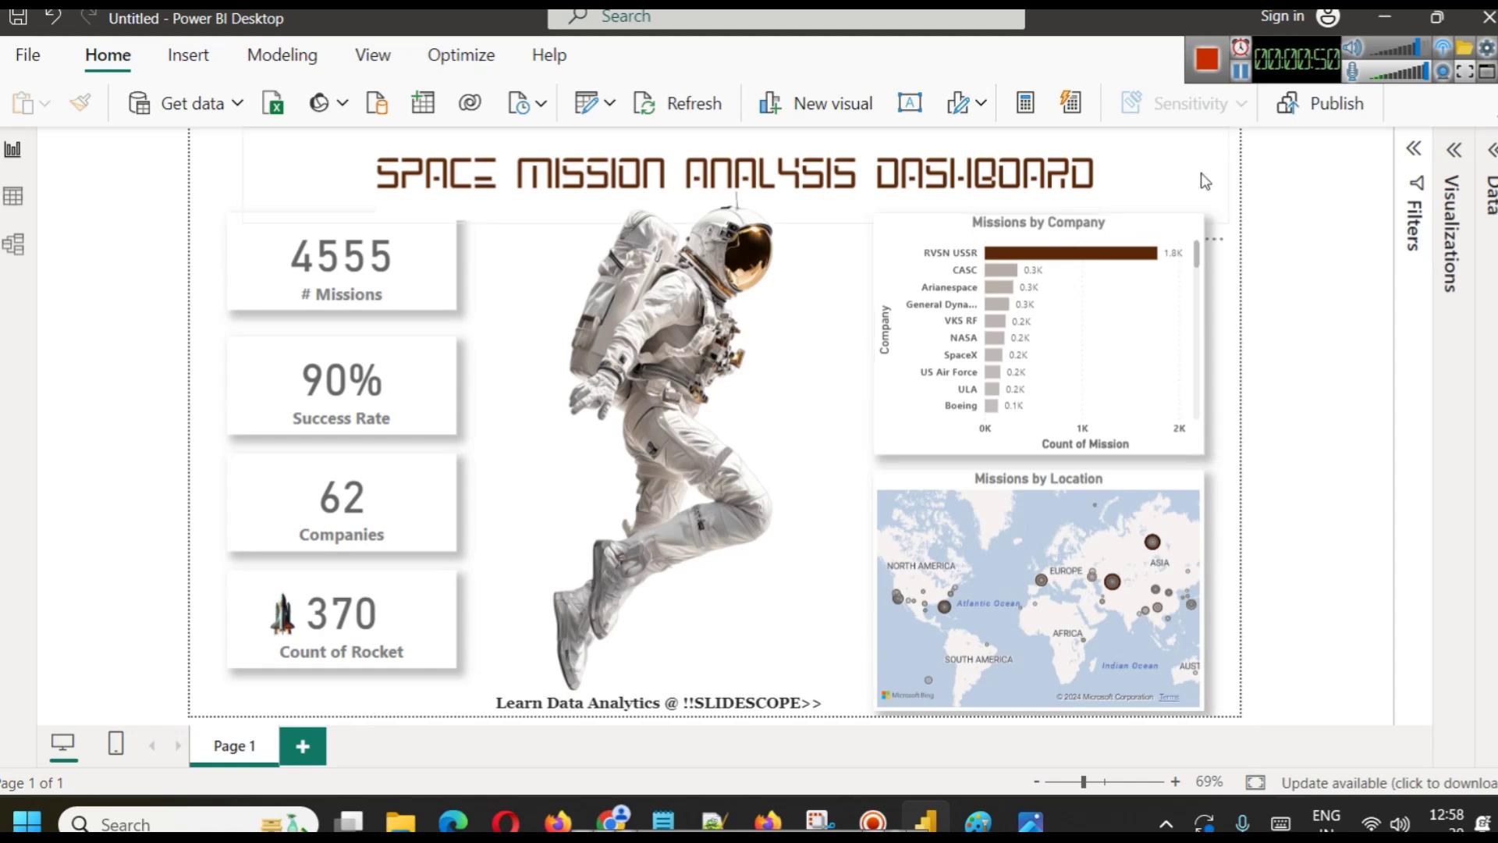
{"action": "left_click", "coordinate": [1202, 71]}
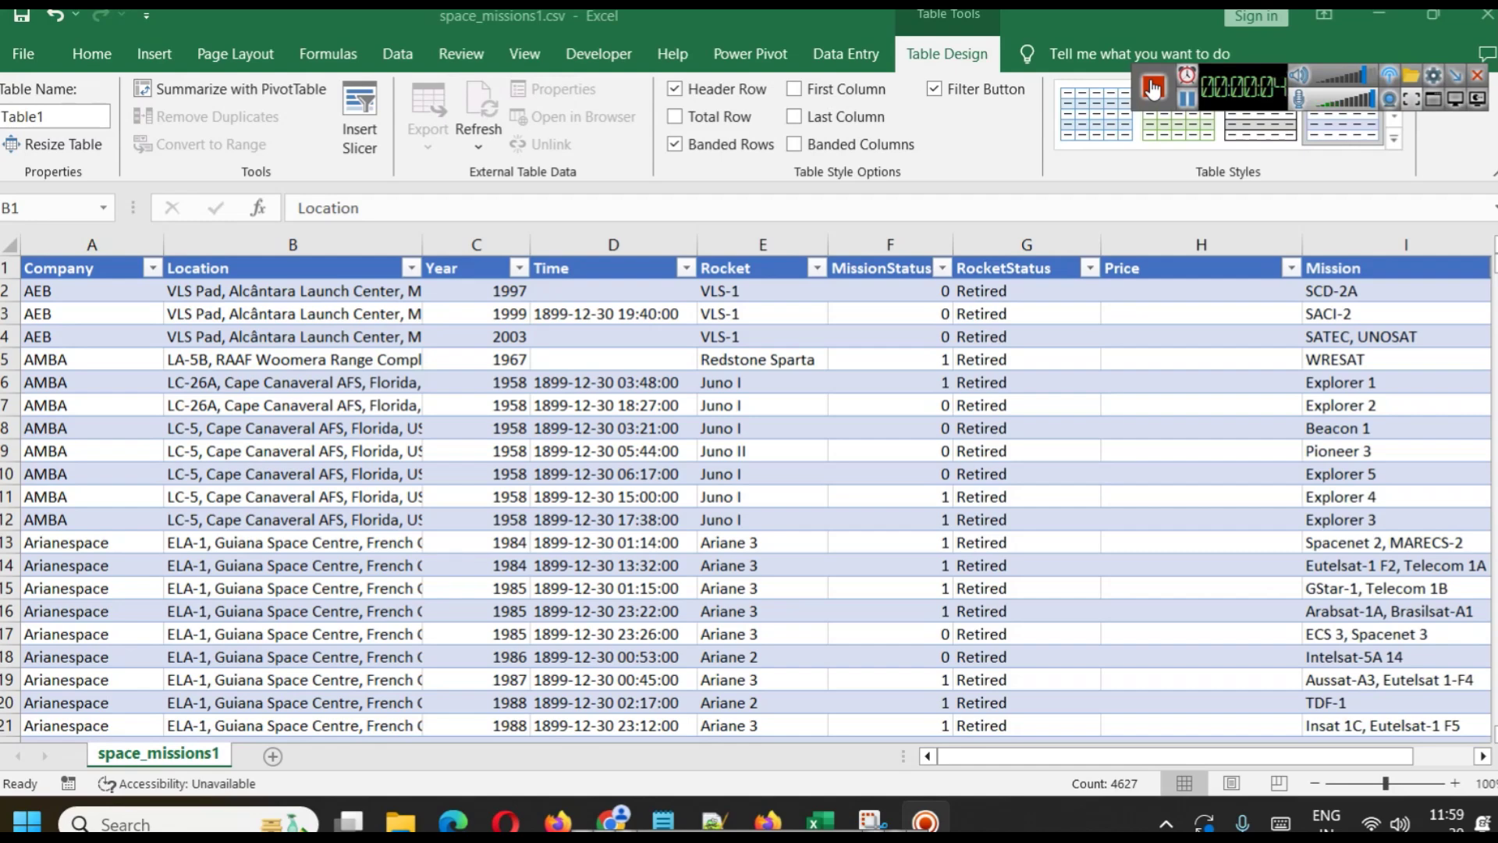
Switch to space_missions1.csv in Excel and examine the Company, Location, Year and Mission columns.
{"action": "left_click", "coordinate": [1153, 89]}
{"action": "key", "text": "ctrl+space"}
{"action": "left_click", "coordinate": [62, 242]}
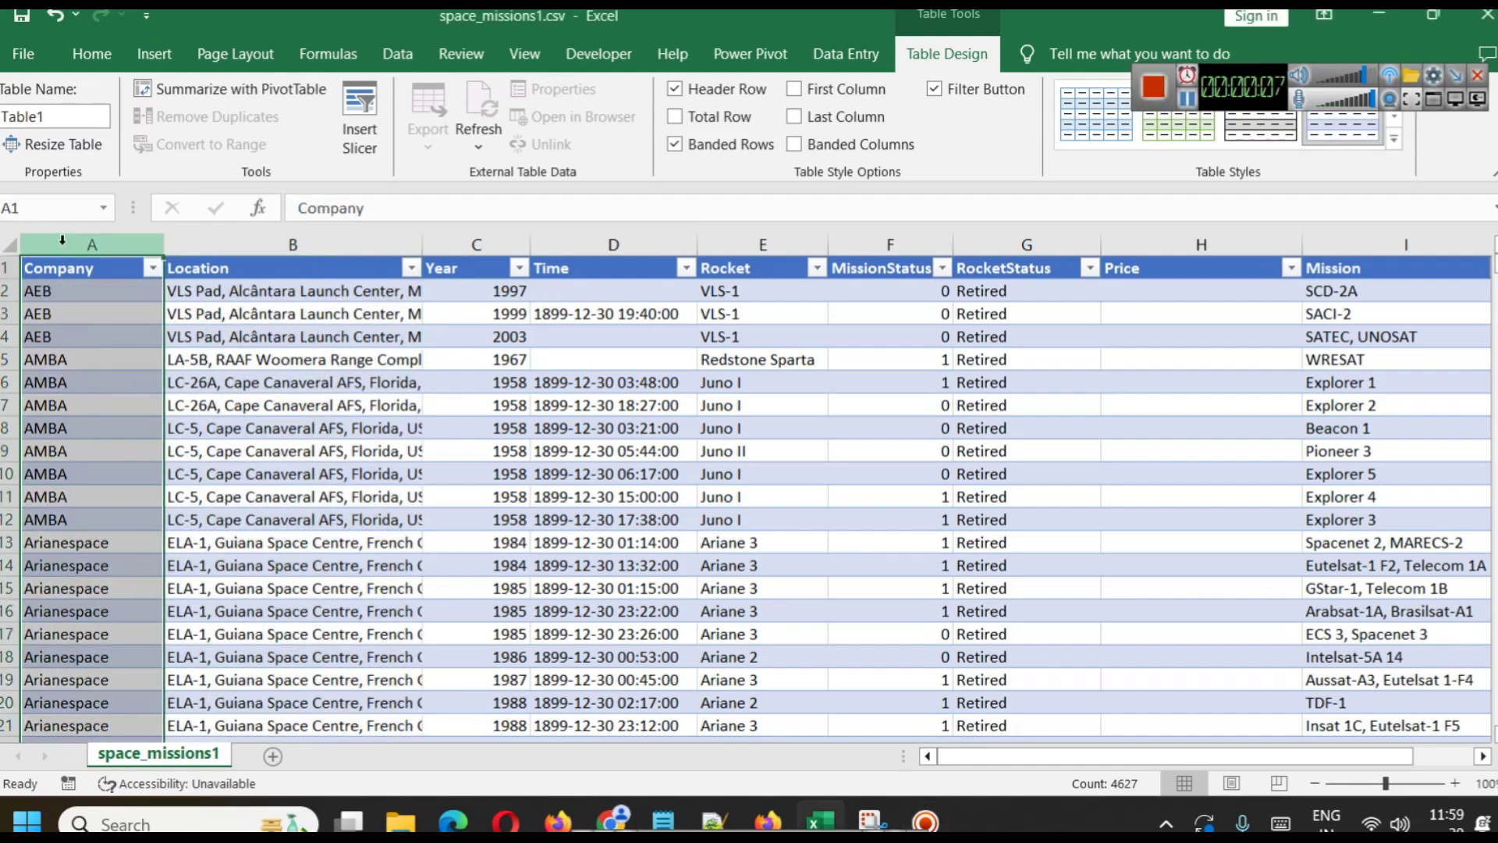
{"action": "left_click", "coordinate": [262, 244]}
{"action": "left_click", "coordinate": [499, 243]}
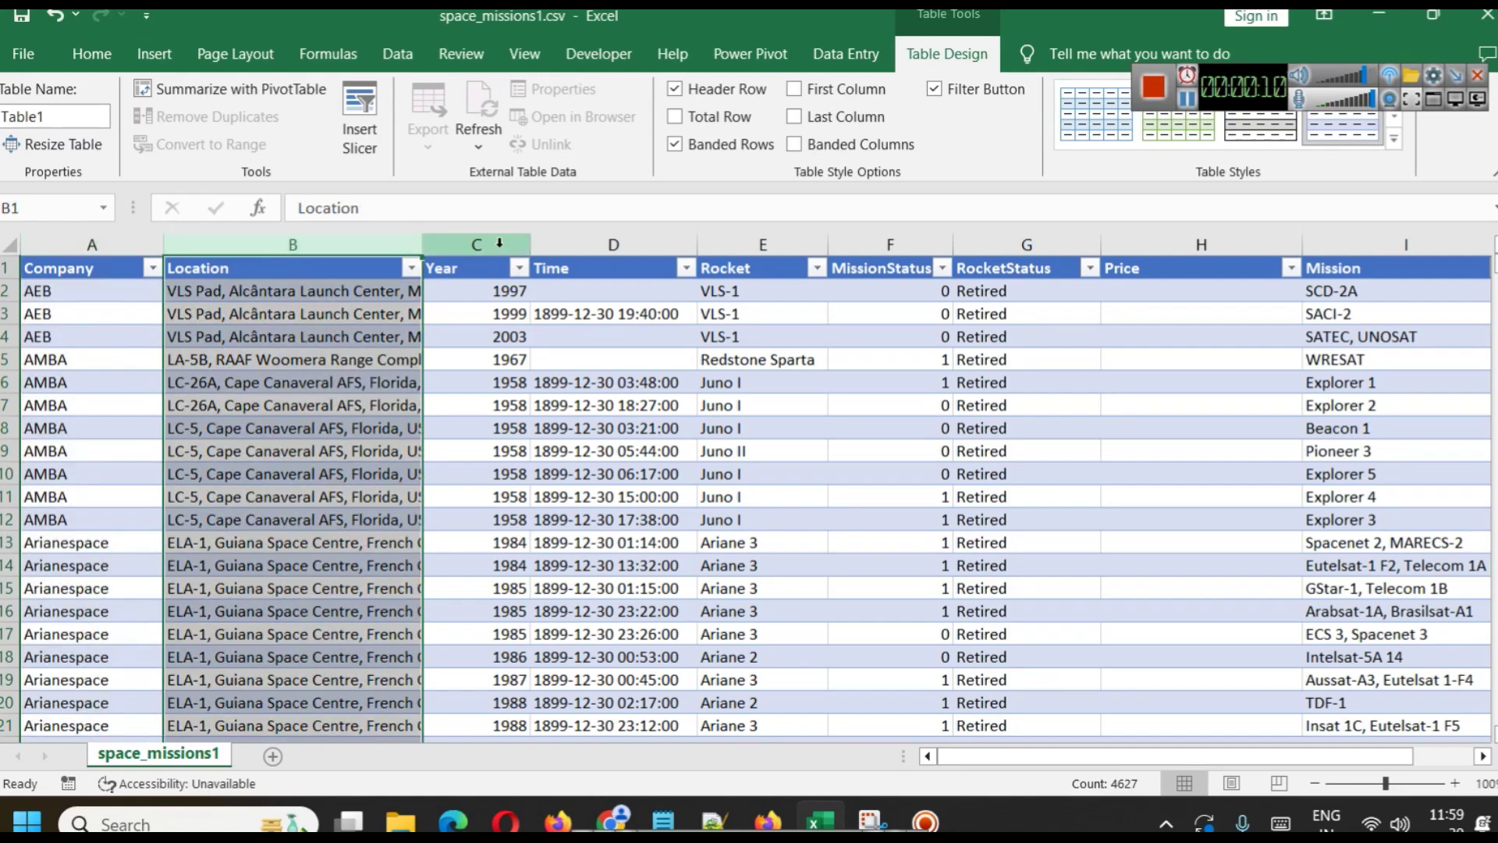
{"action": "left_click", "coordinate": [499, 242]}
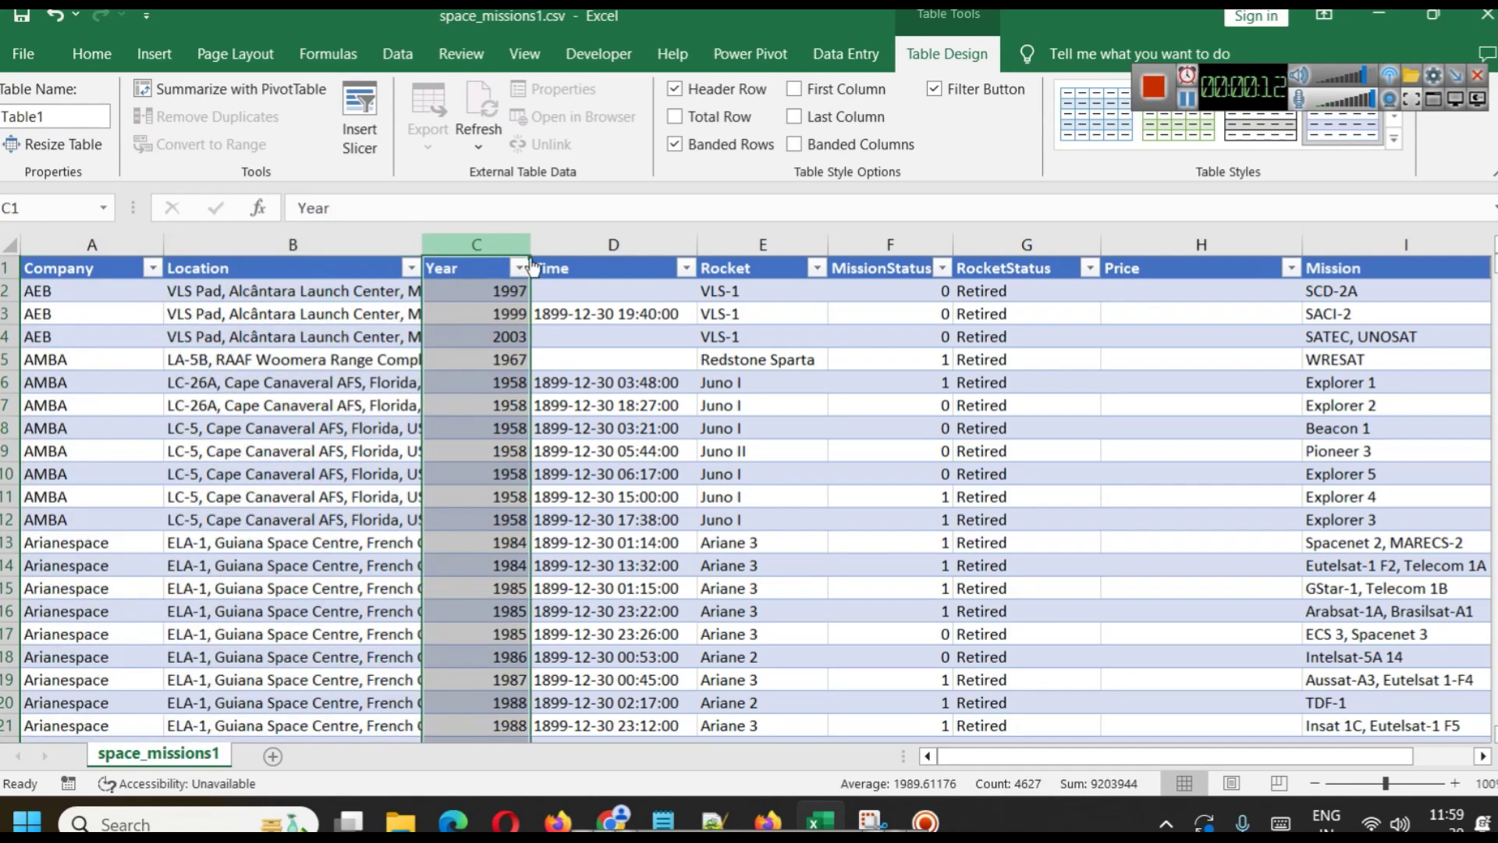
{"action": "left_click", "coordinate": [1389, 244]}
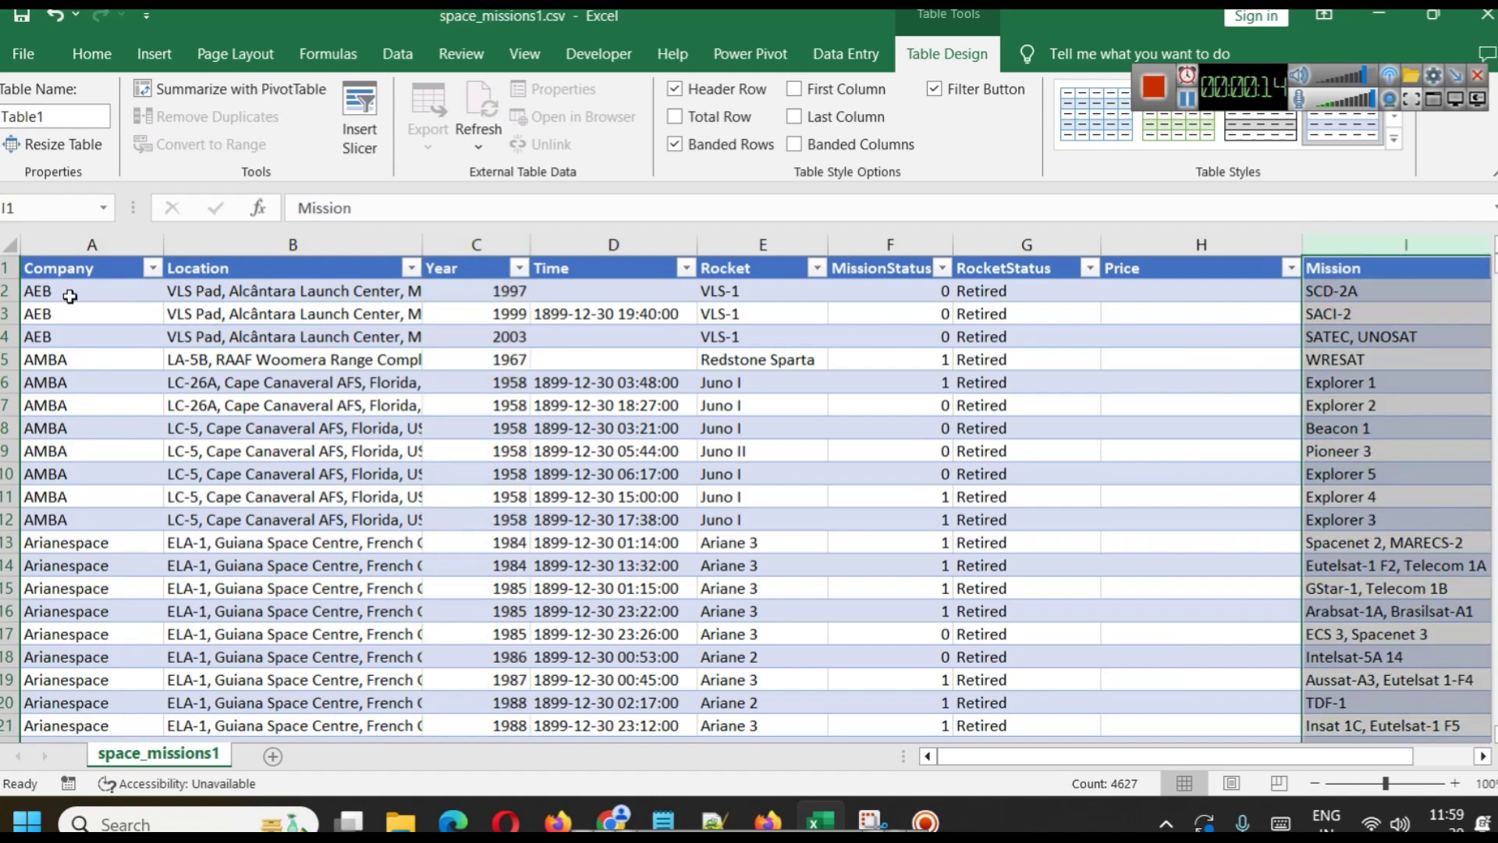
{"action": "left_click", "coordinate": [1344, 291]}
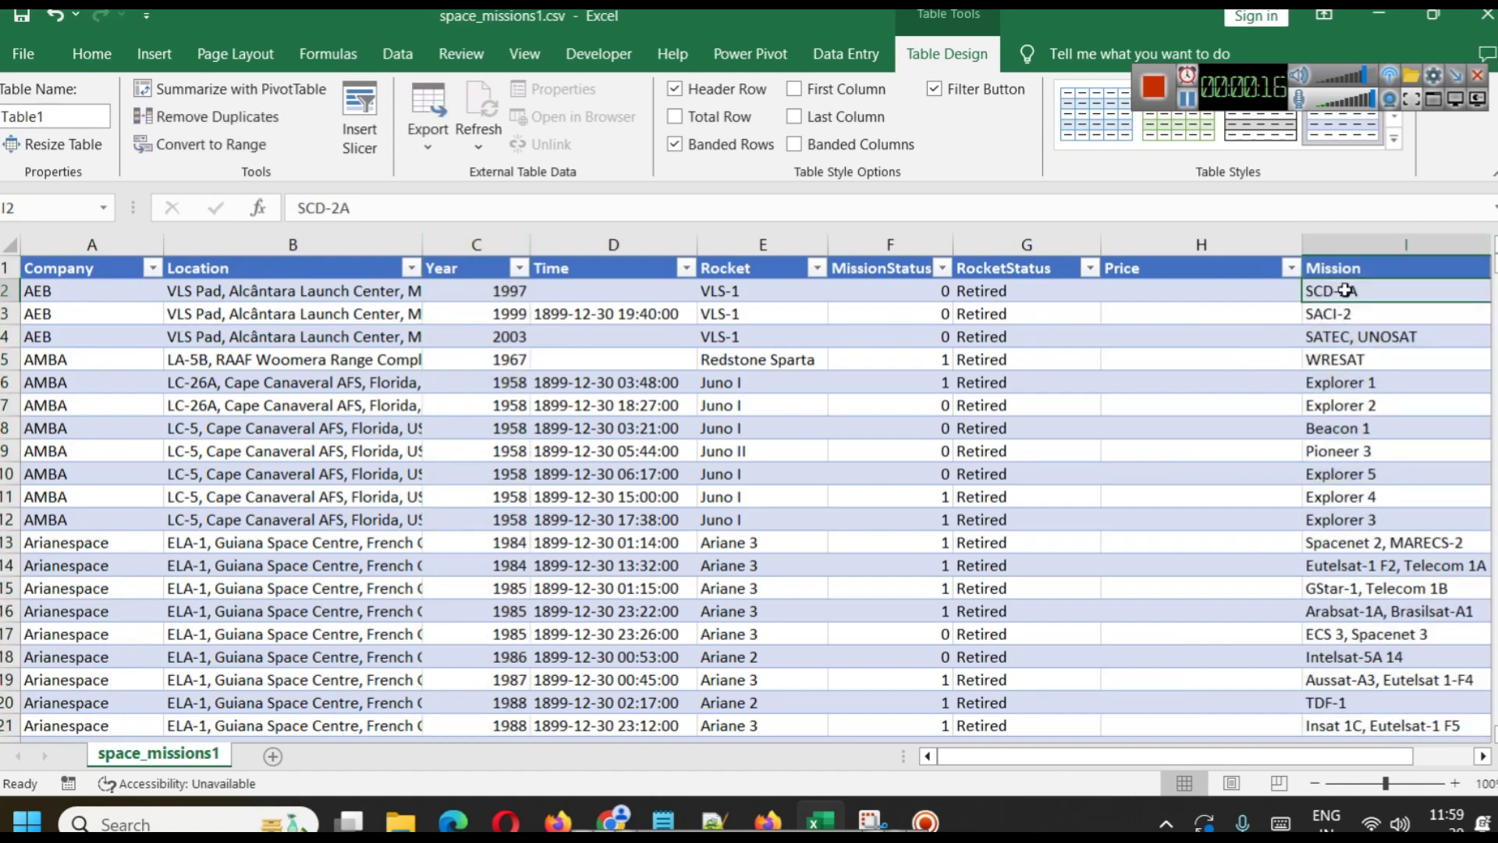
Examine the MissionStatus, Rocket, Year and Time columns of the space missions table.
{"action": "left_click", "coordinate": [926, 289]}
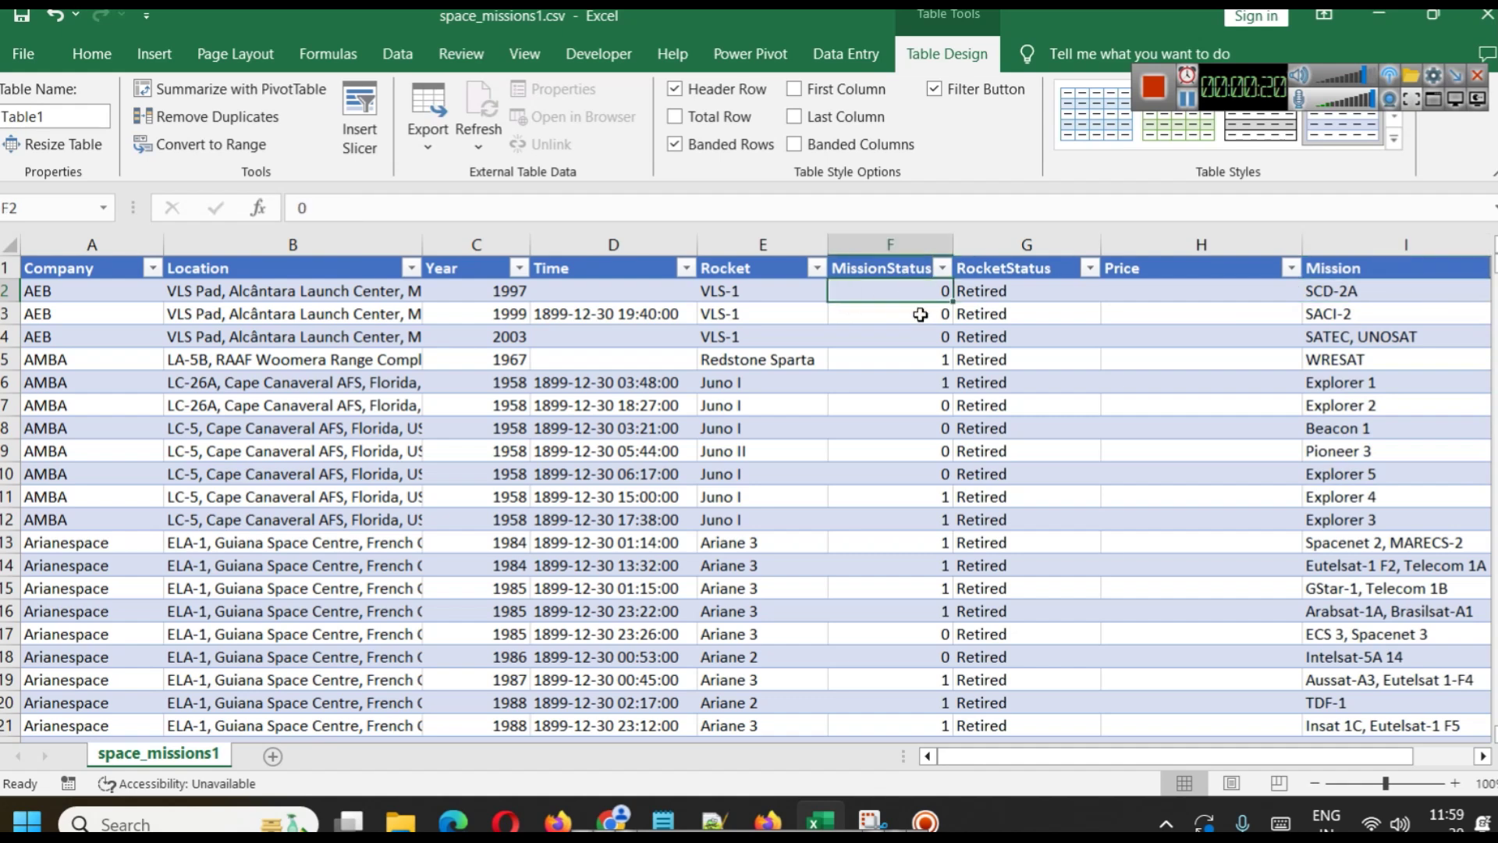
{"action": "left_click", "coordinate": [903, 242]}
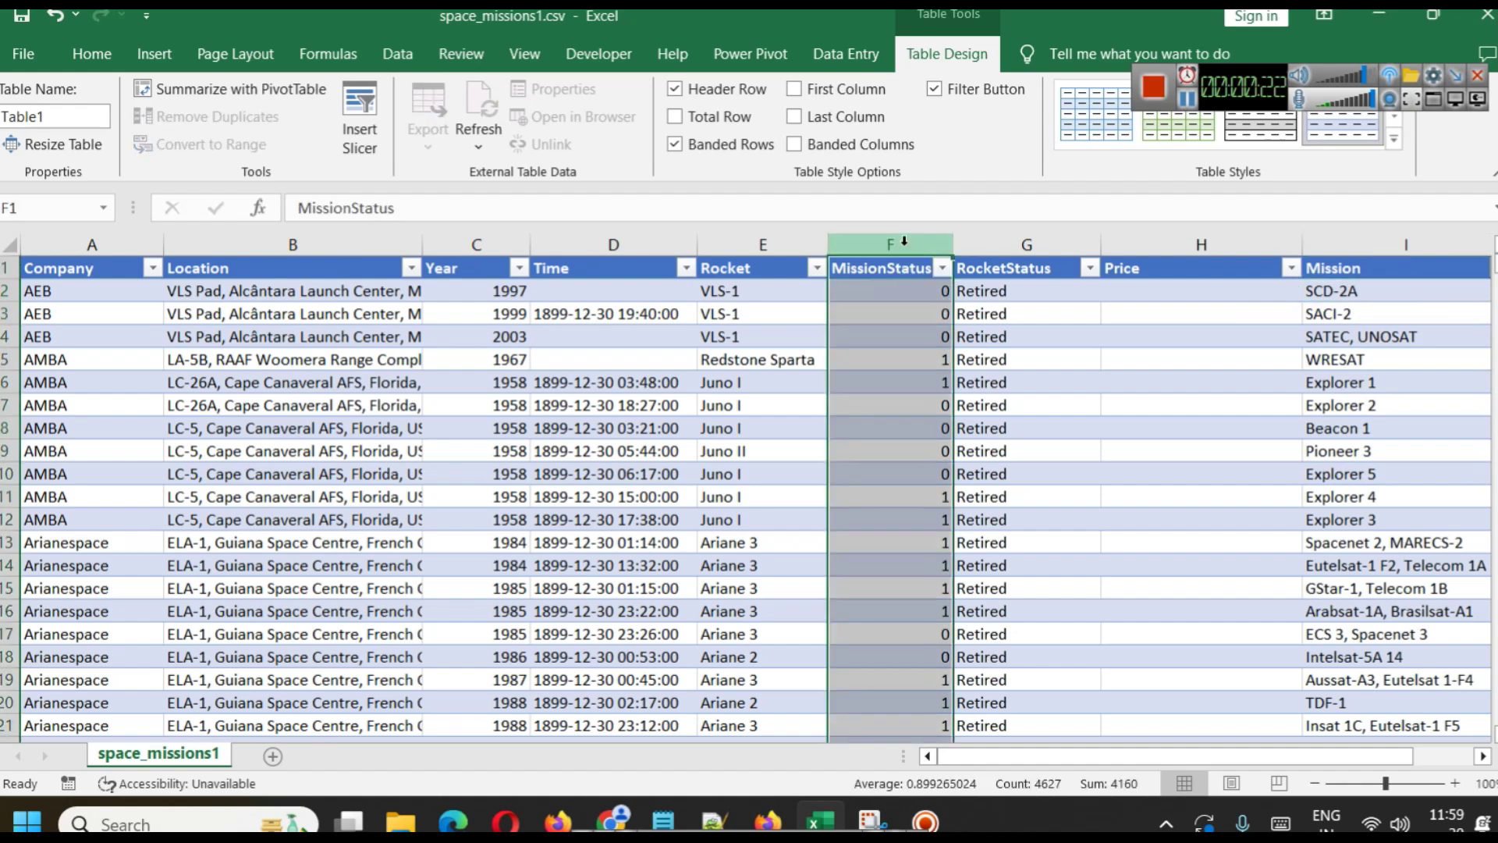
{"action": "left_click", "coordinate": [736, 244]}
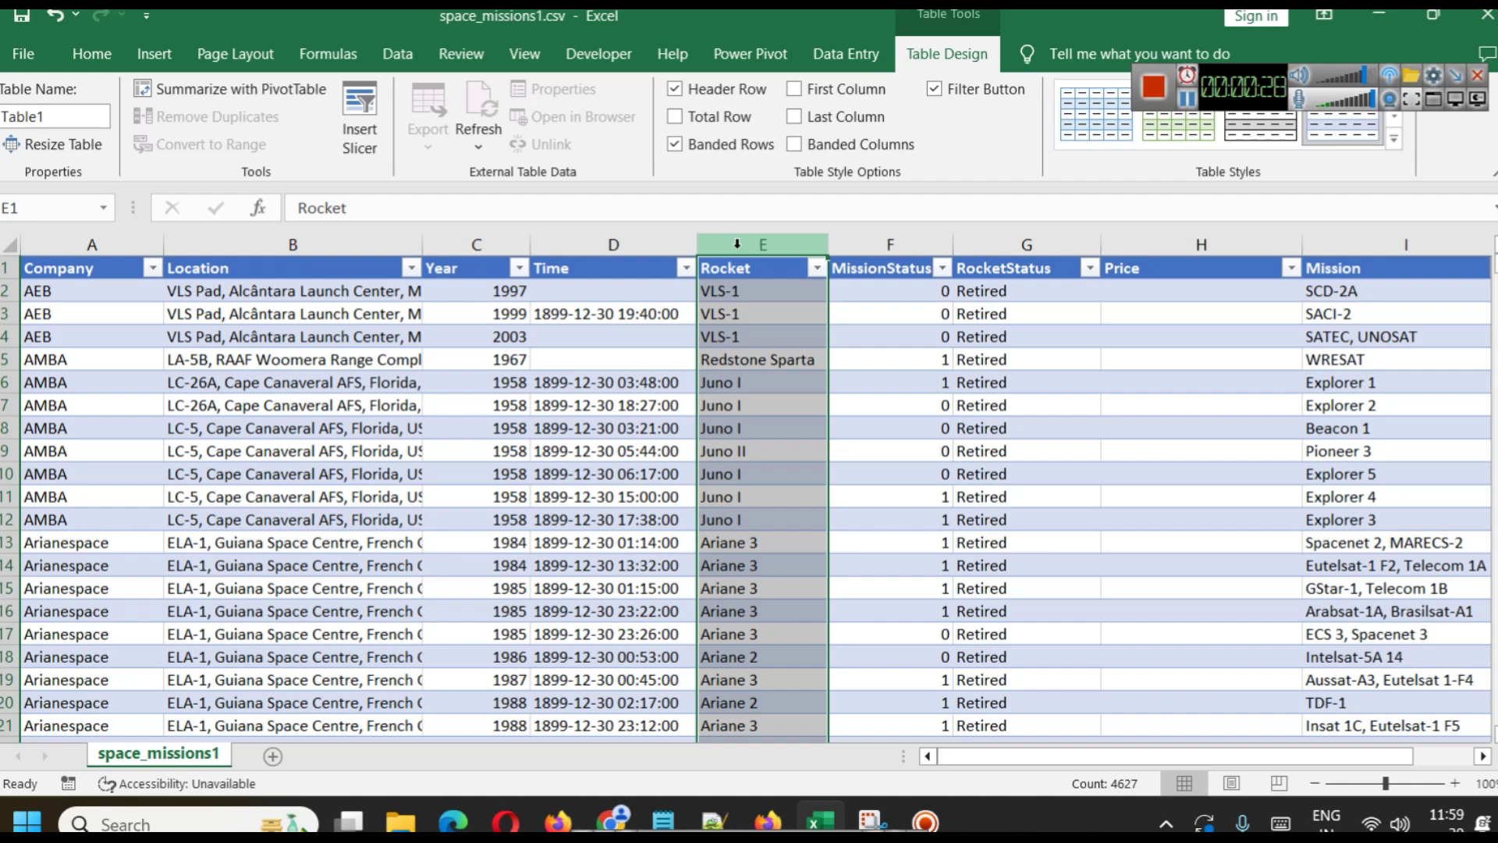
{"action": "left_click", "coordinate": [484, 244]}
{"action": "left_click", "coordinate": [625, 241]}
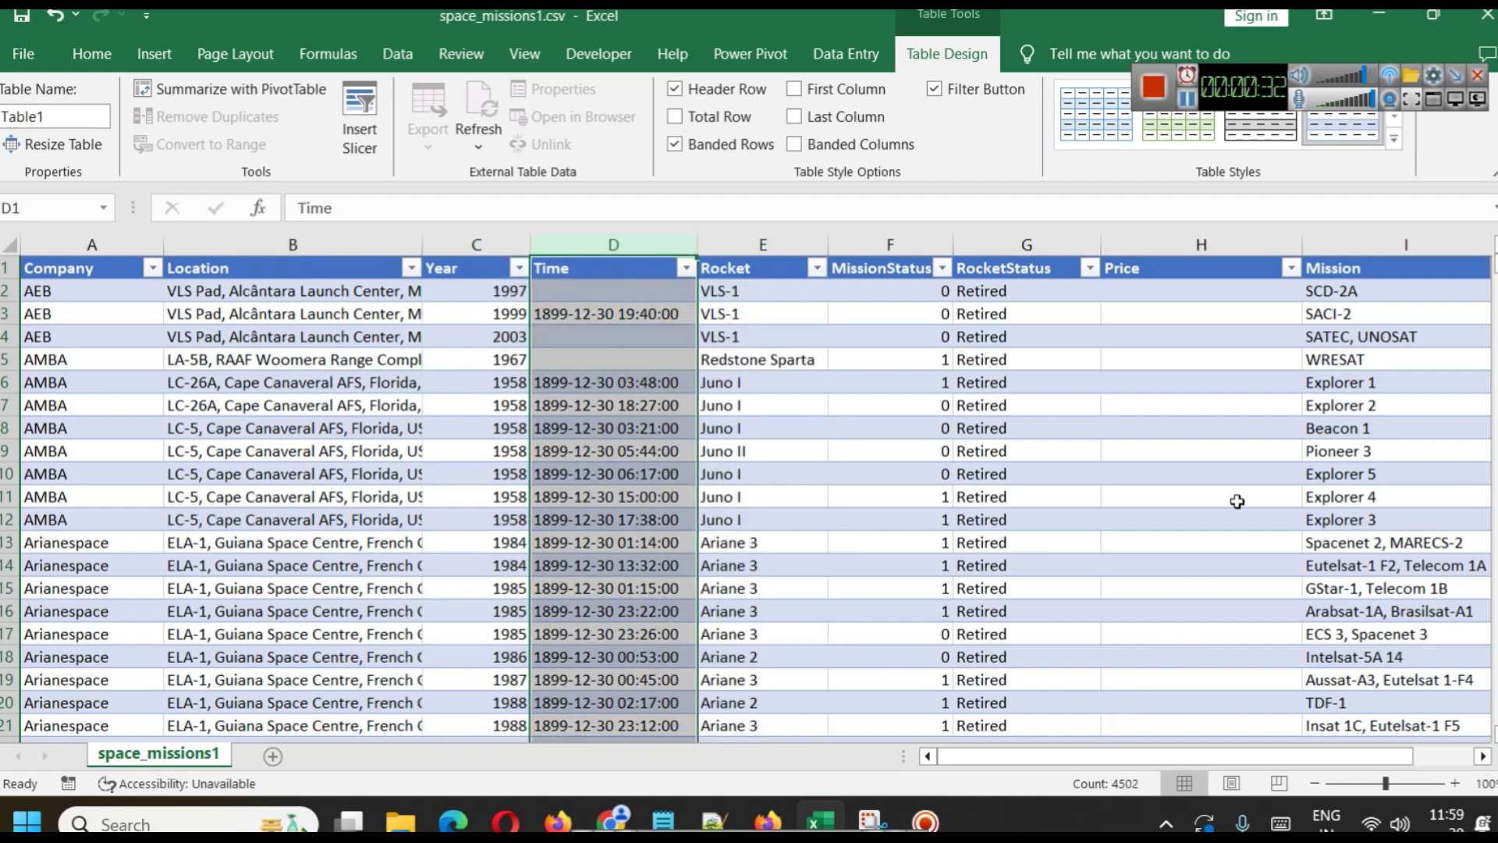
Review the distinct values in the Price column's filter list and close it without filtering.
{"action": "left_click", "coordinate": [1291, 267]}
{"action": "scroll", "coordinate": [1167, 663], "scroll_direction": "down", "scroll_amount": 10}
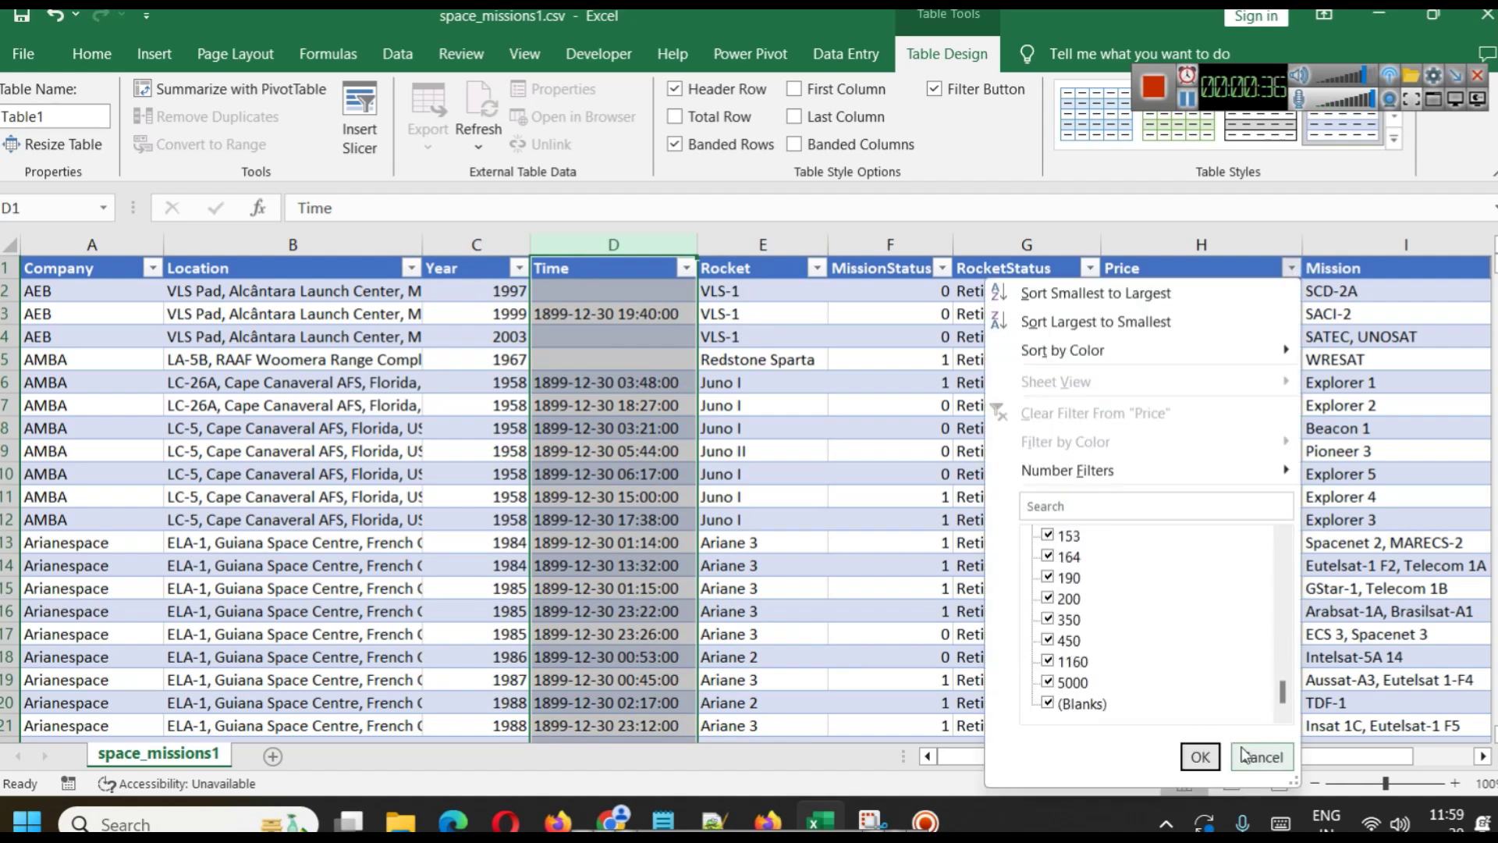
{"action": "left_click", "coordinate": [1238, 751]}
{"action": "left_click_drag", "start_coordinate": [1205, 757], "coordinate": [991, 761]}
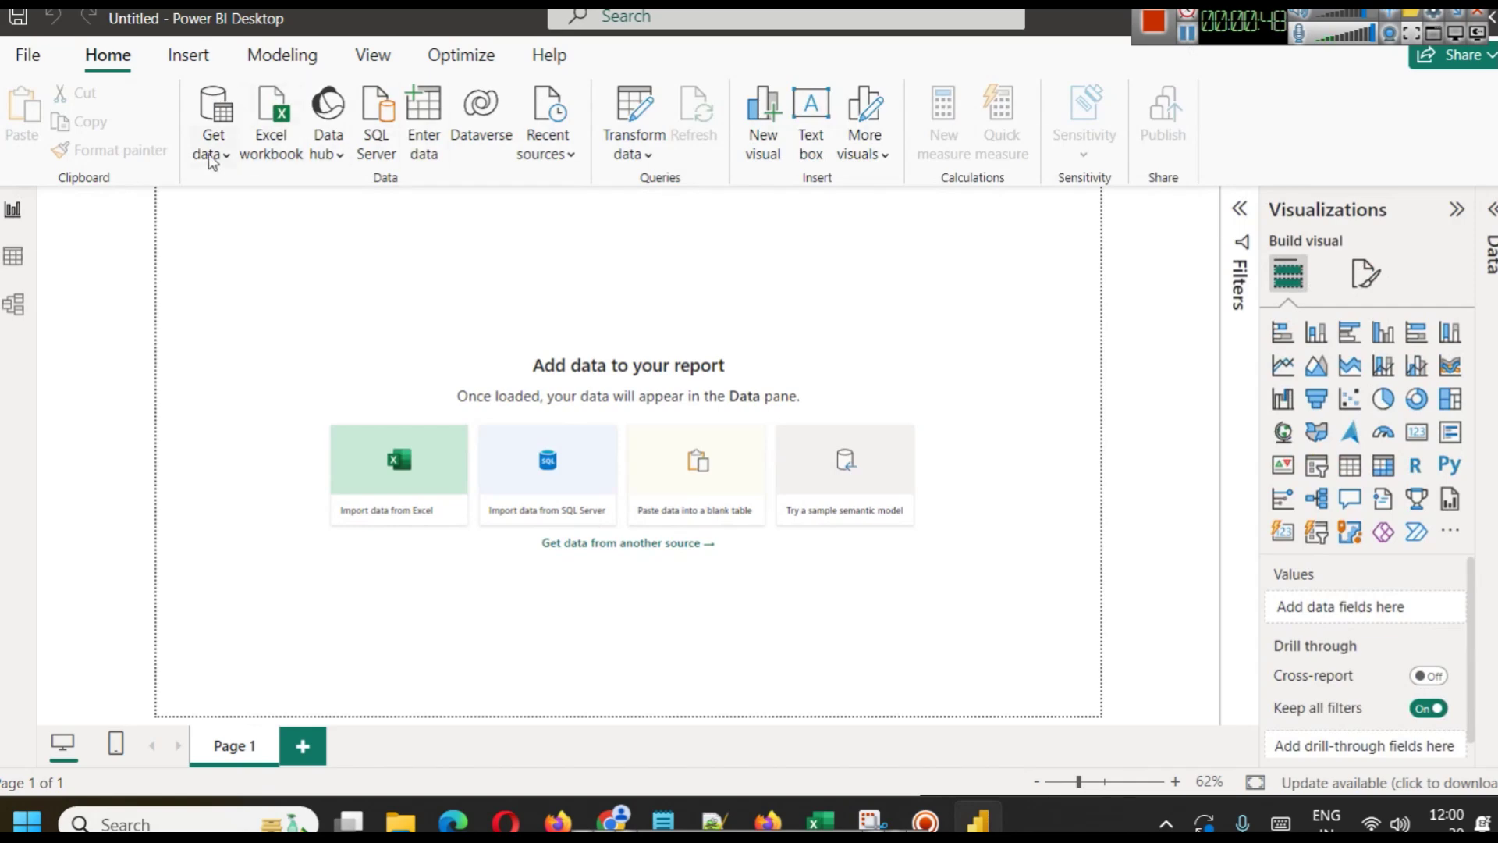
Switch to Power BI Desktop, open space_missions1.csv from the datasets folder as a data source, review its preview and load it.
{"action": "left_click", "coordinate": [211, 154]}
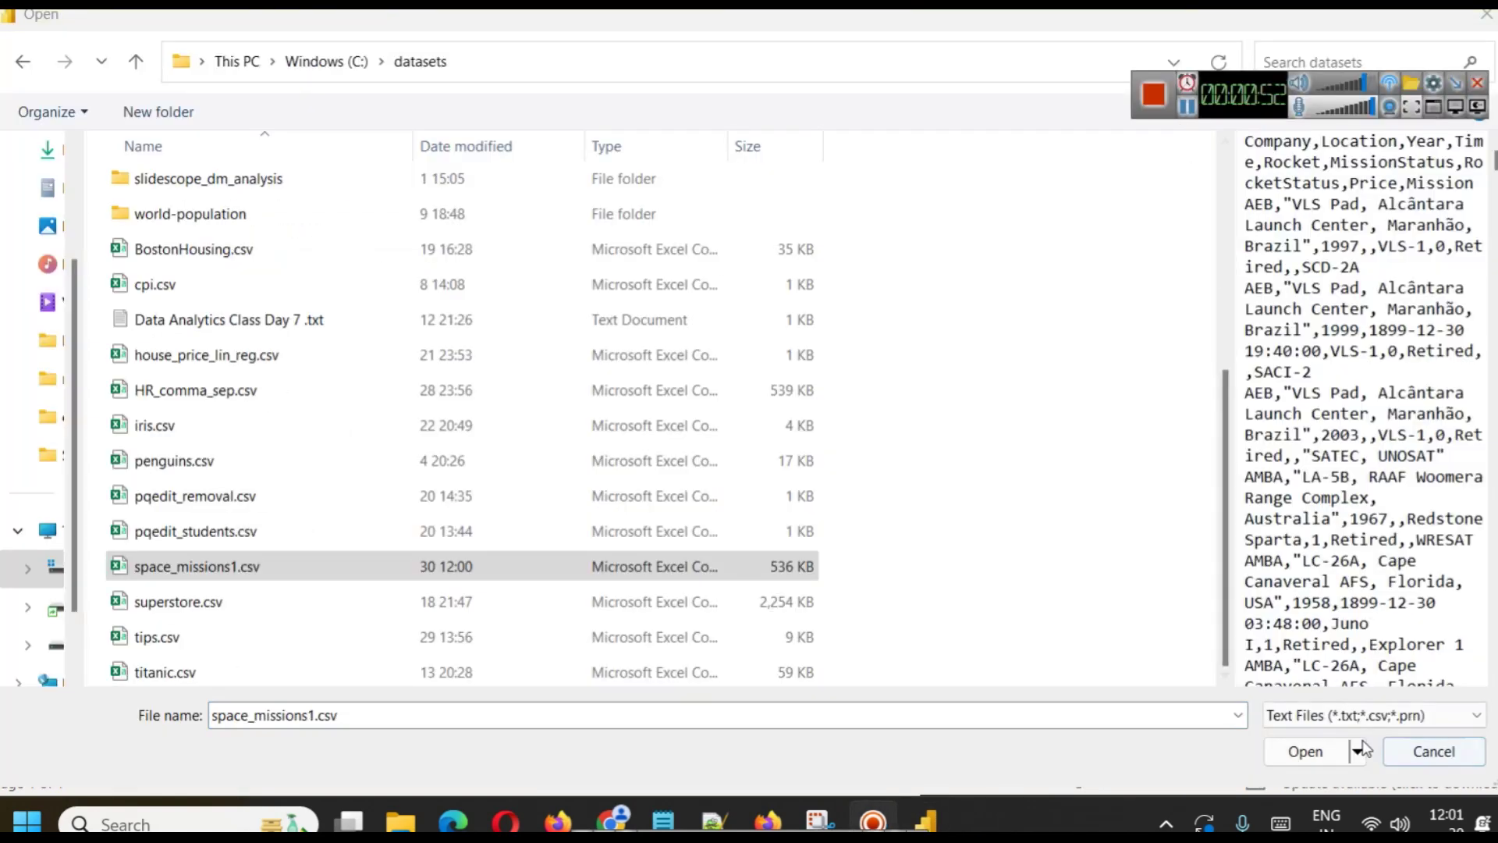
{"action": "left_click", "coordinate": [1433, 752]}
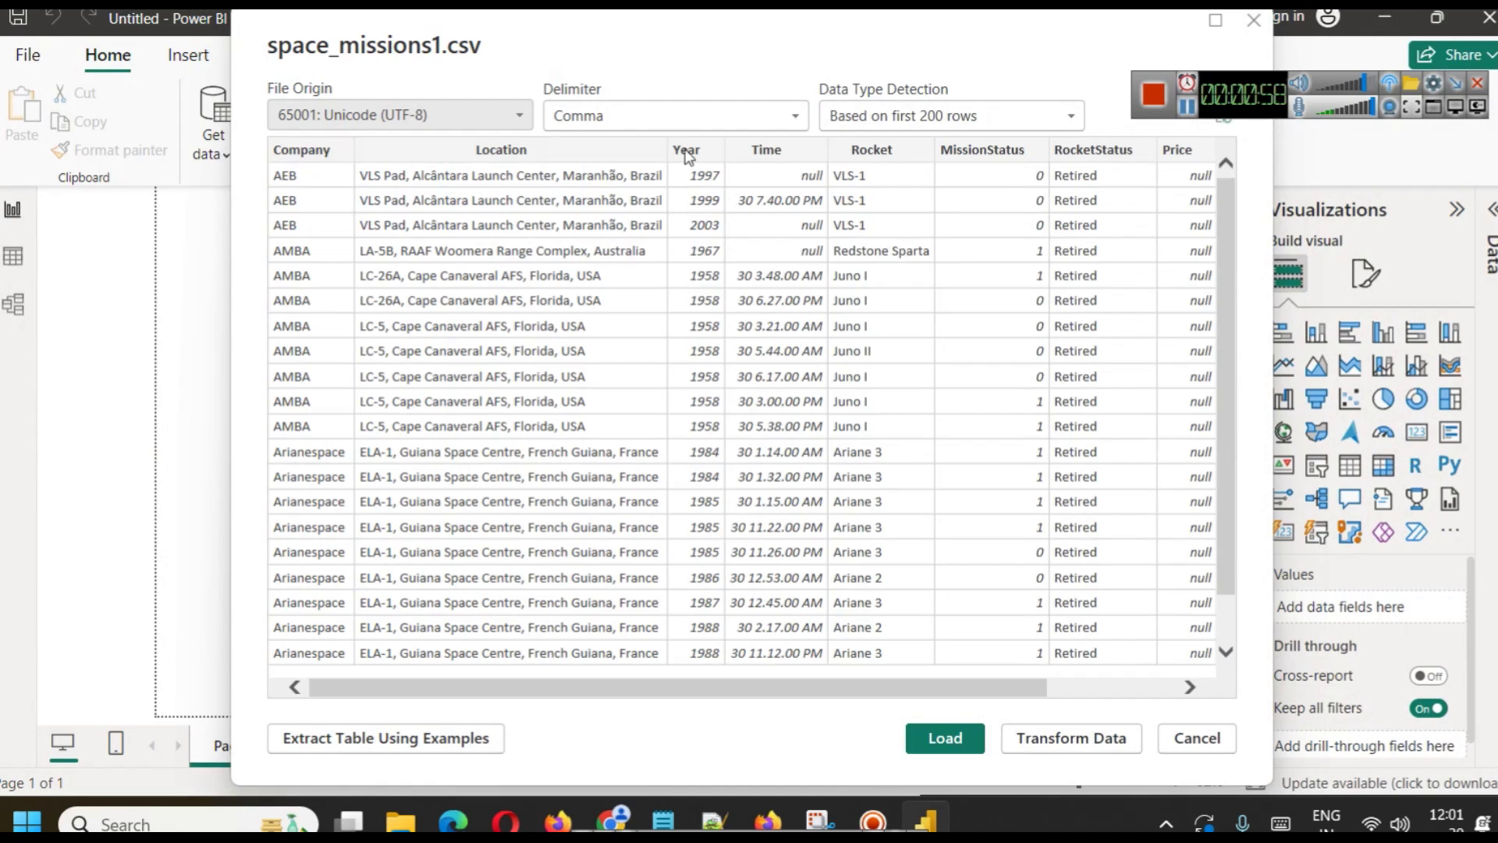
{"action": "left_click_drag", "start_coordinate": [709, 689], "coordinate": [1016, 697]}
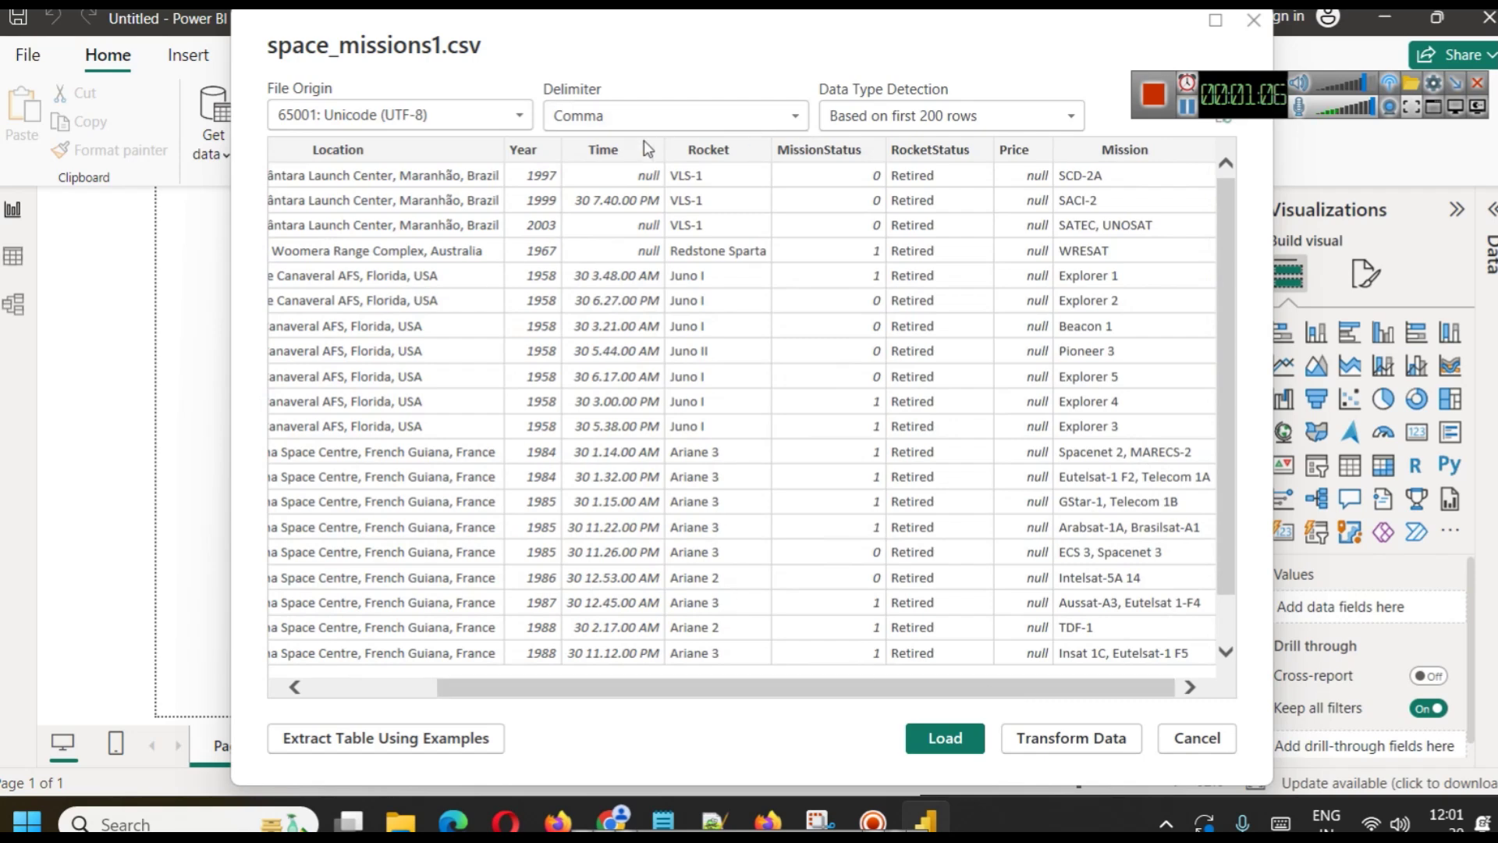
{"action": "left_click_drag", "start_coordinate": [1223, 211], "coordinate": [1201, 110]}
{"action": "left_click", "coordinate": [965, 737]}
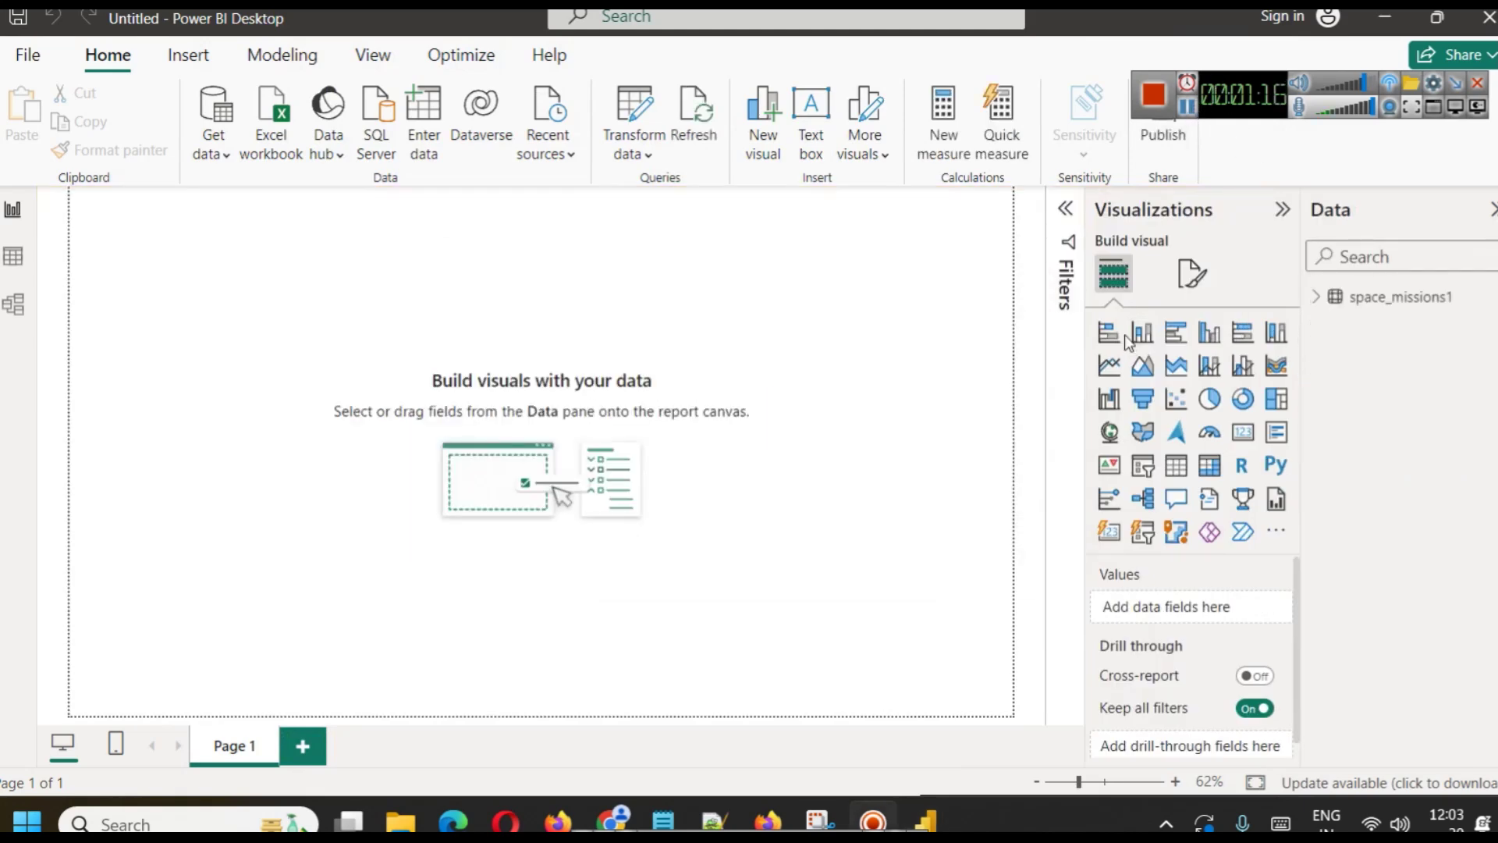
Add a card visual to the upper-left part of the report page showing the Count (Distinct) of the Mission field.
{"action": "left_click", "coordinate": [1244, 433]}
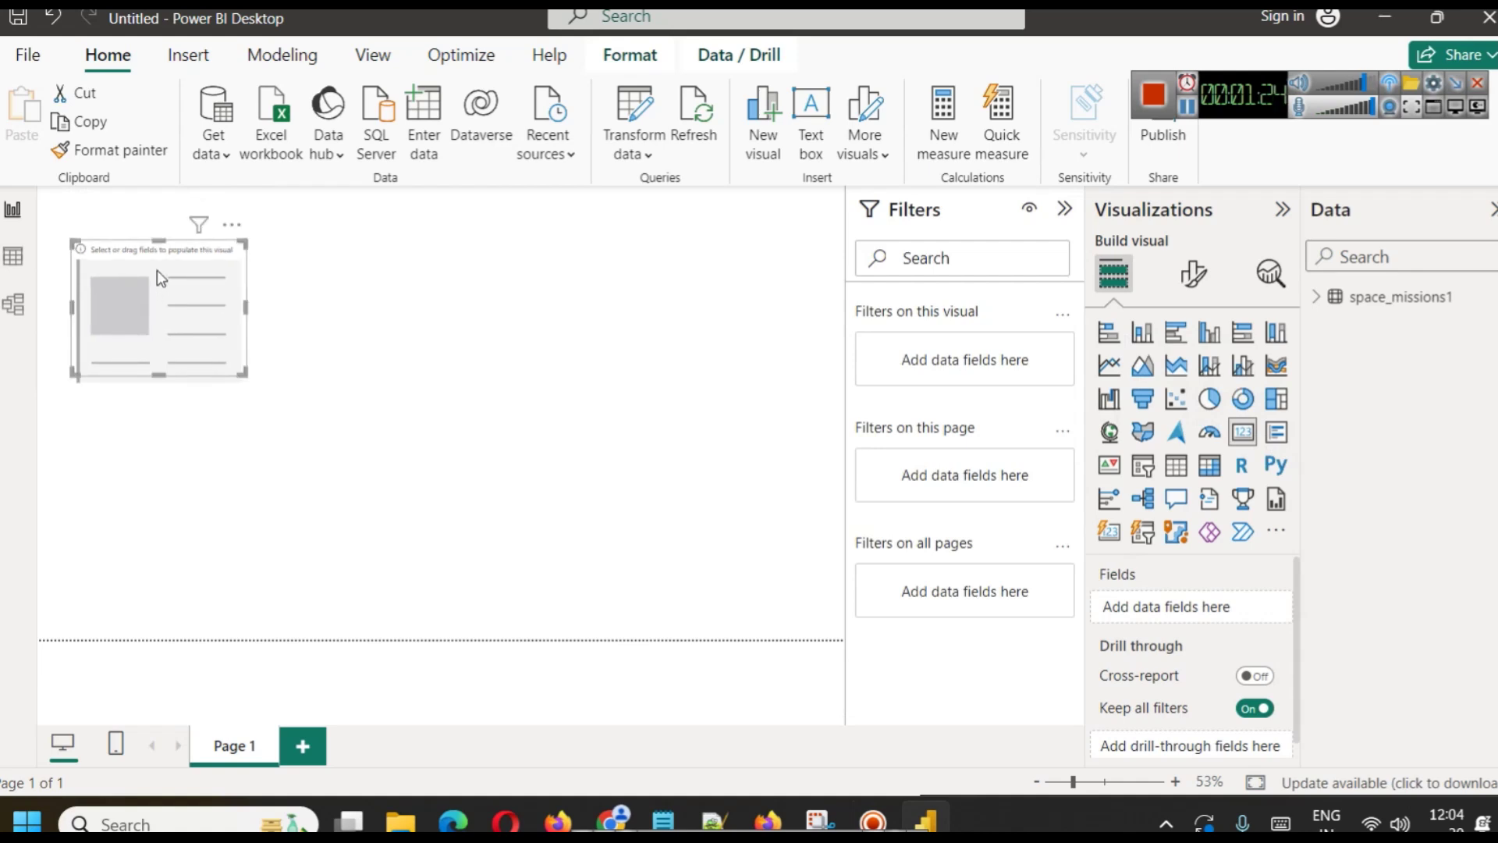
{"action": "left_click", "coordinate": [1316, 298]}
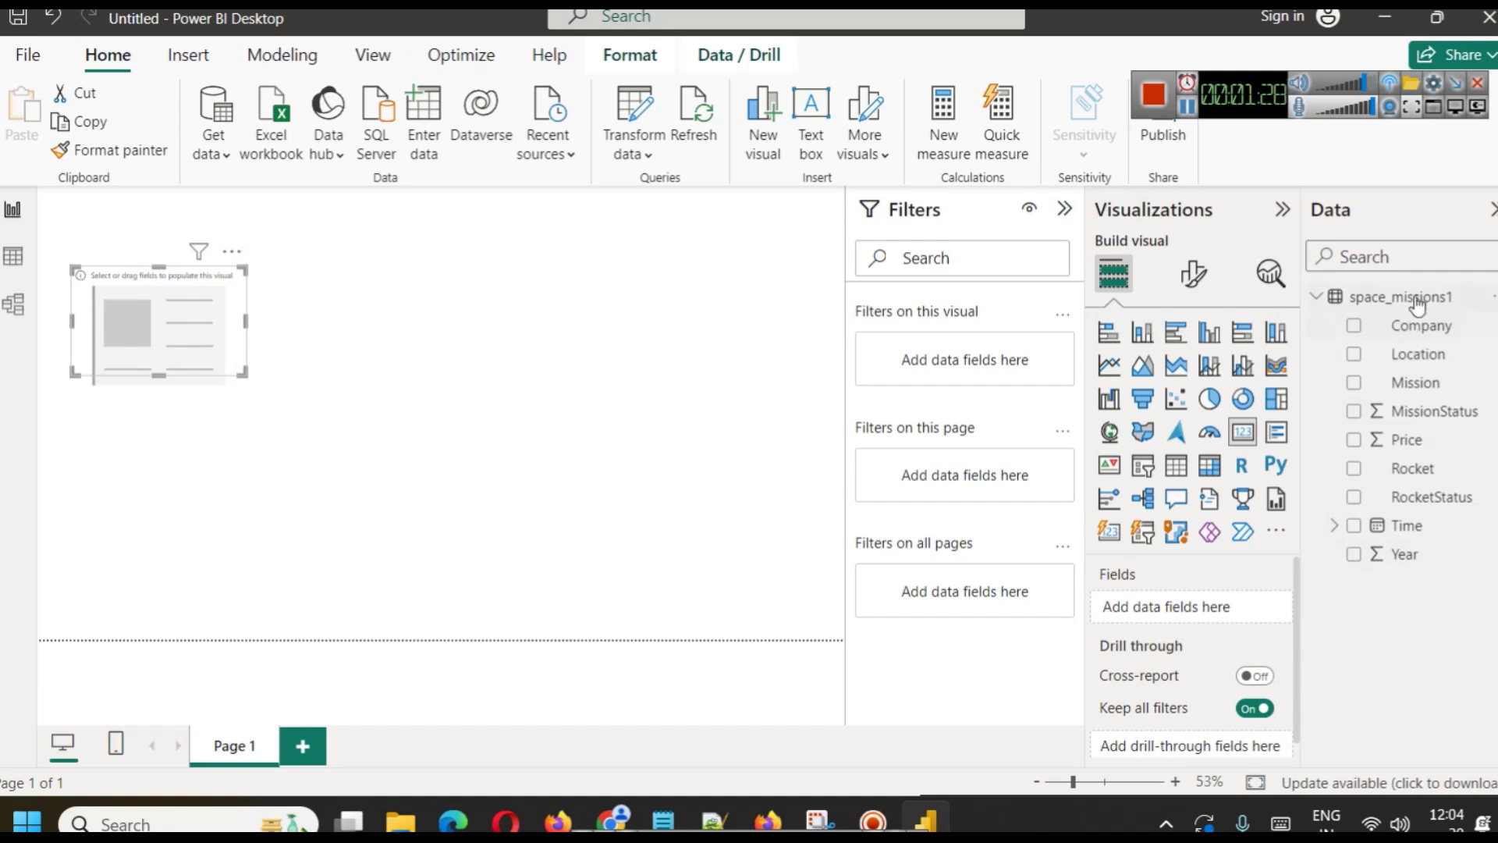
{"action": "left_click", "coordinate": [1420, 384]}
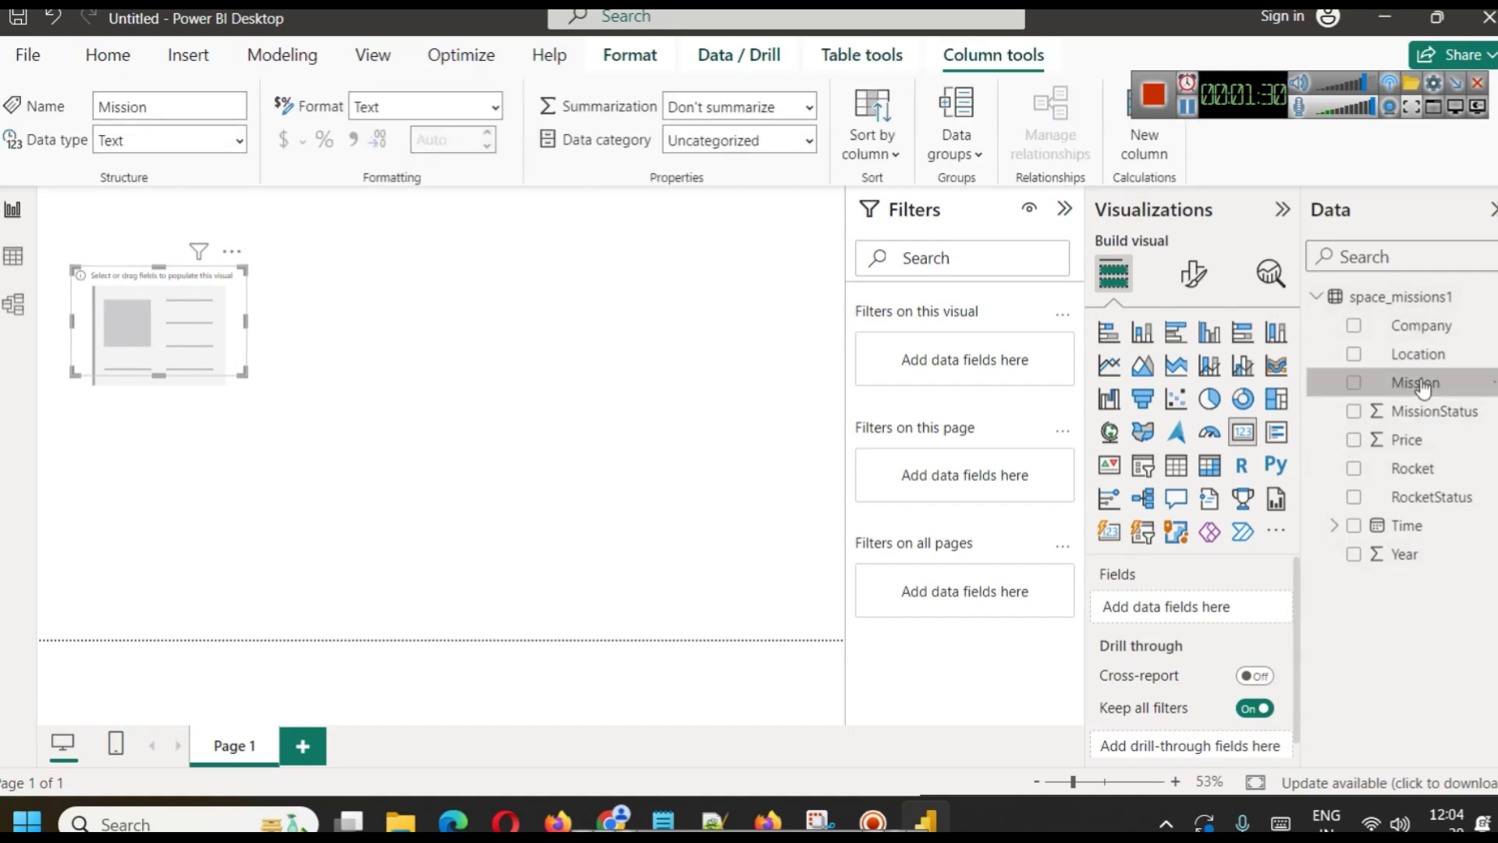
{"action": "left_click_drag", "start_coordinate": [1423, 388], "coordinate": [1220, 607]}
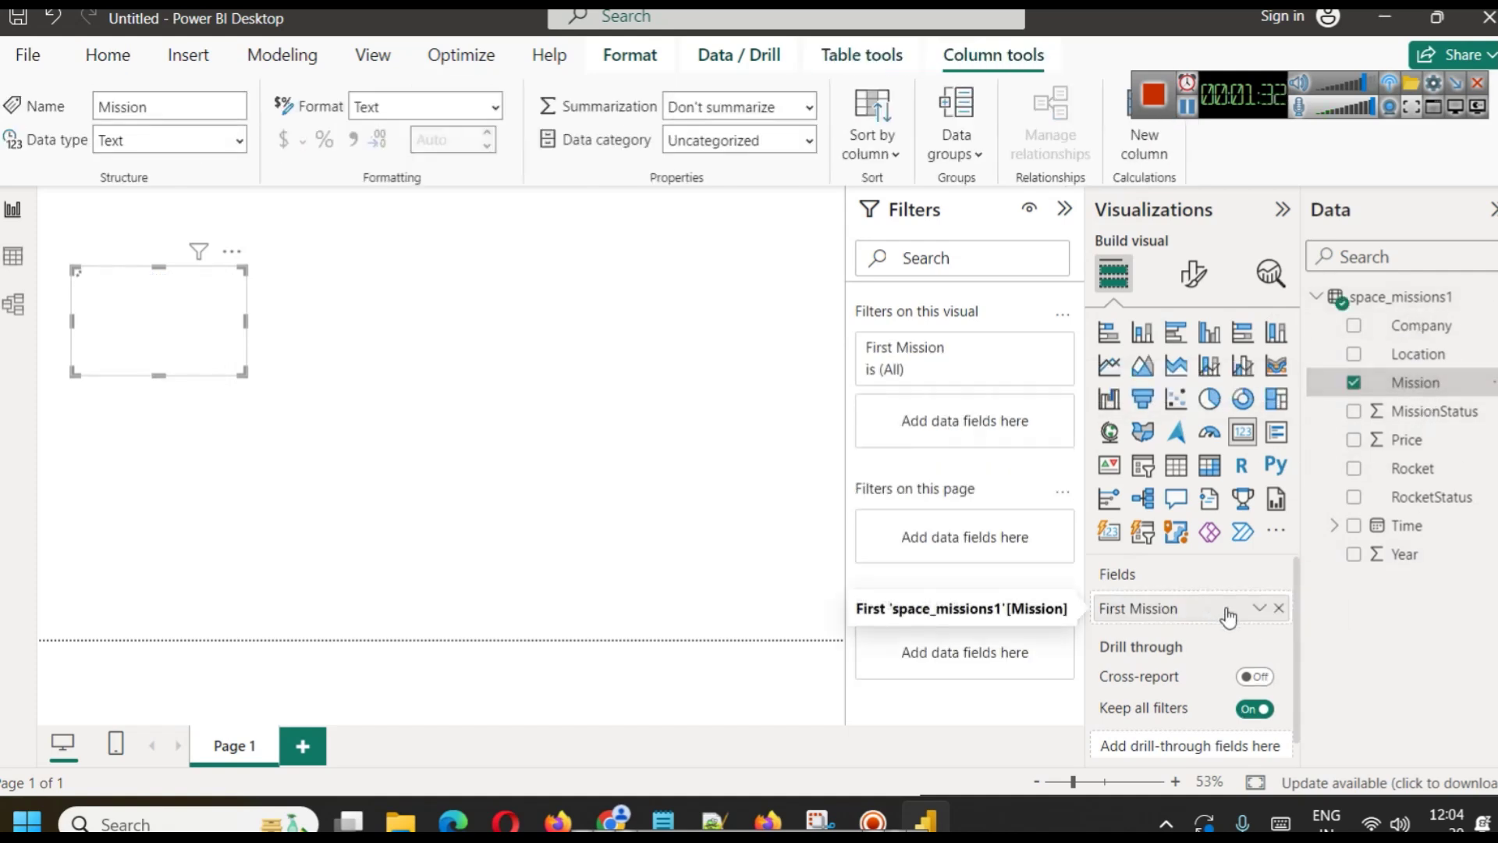
{"action": "left_click", "coordinate": [1259, 608]}
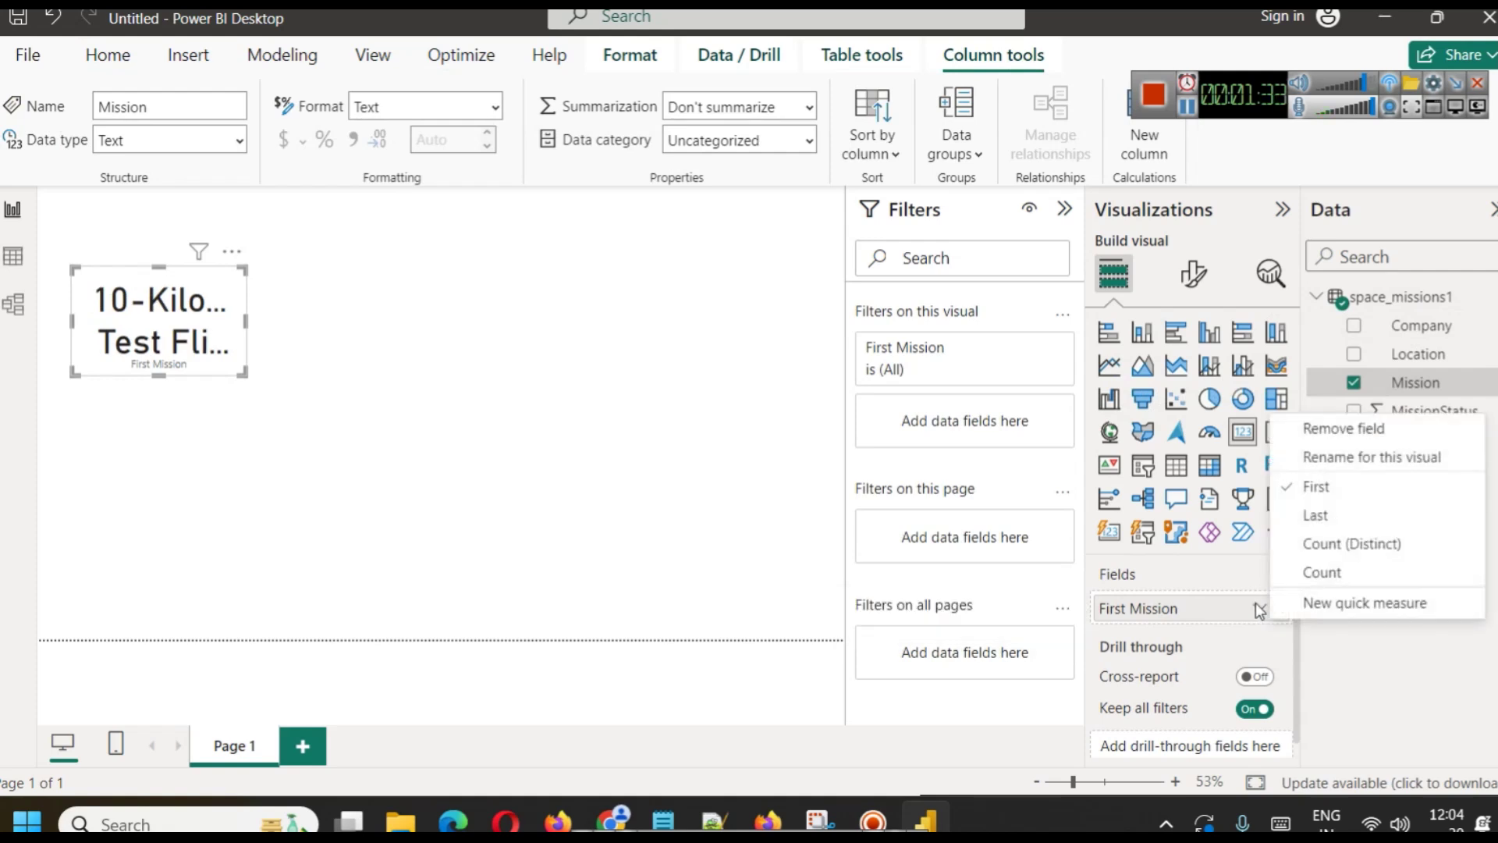
{"action": "left_click", "coordinate": [1357, 544]}
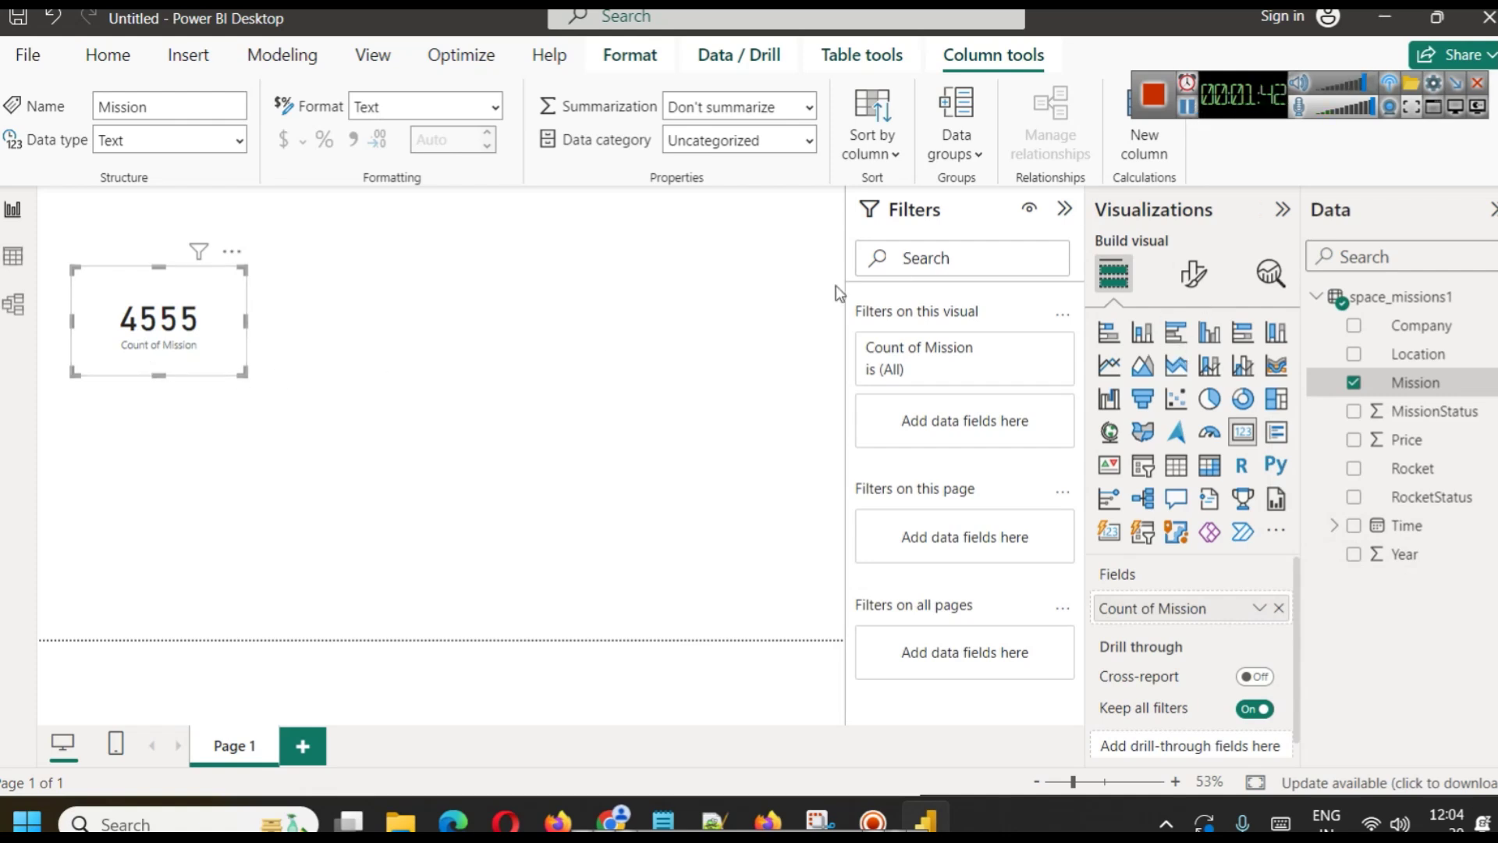
{"action": "left_click", "coordinate": [1179, 287]}
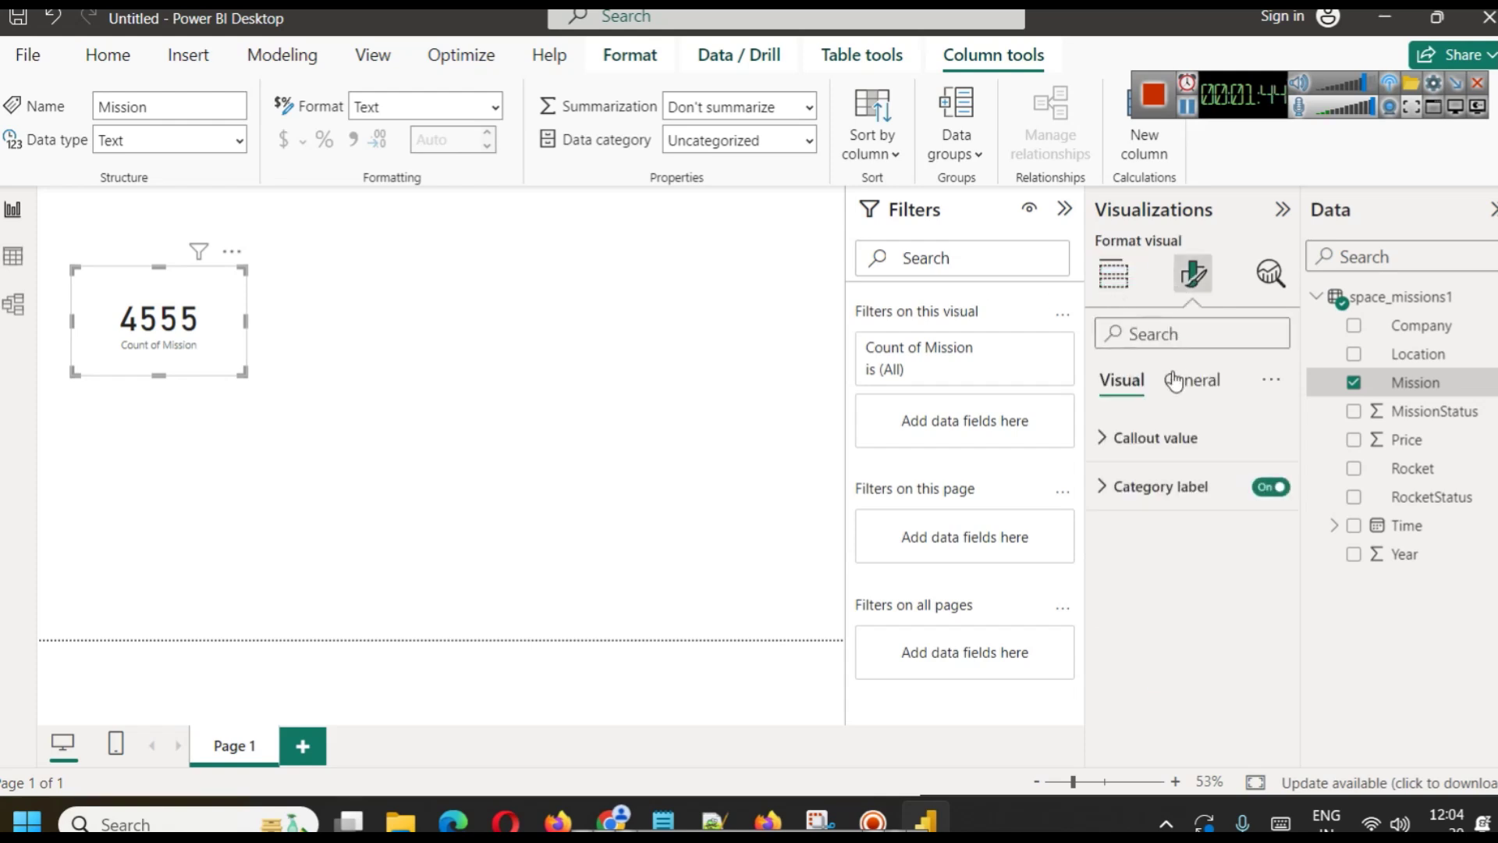
{"action": "left_click", "coordinate": [1180, 380]}
{"action": "left_click", "coordinate": [1145, 488]}
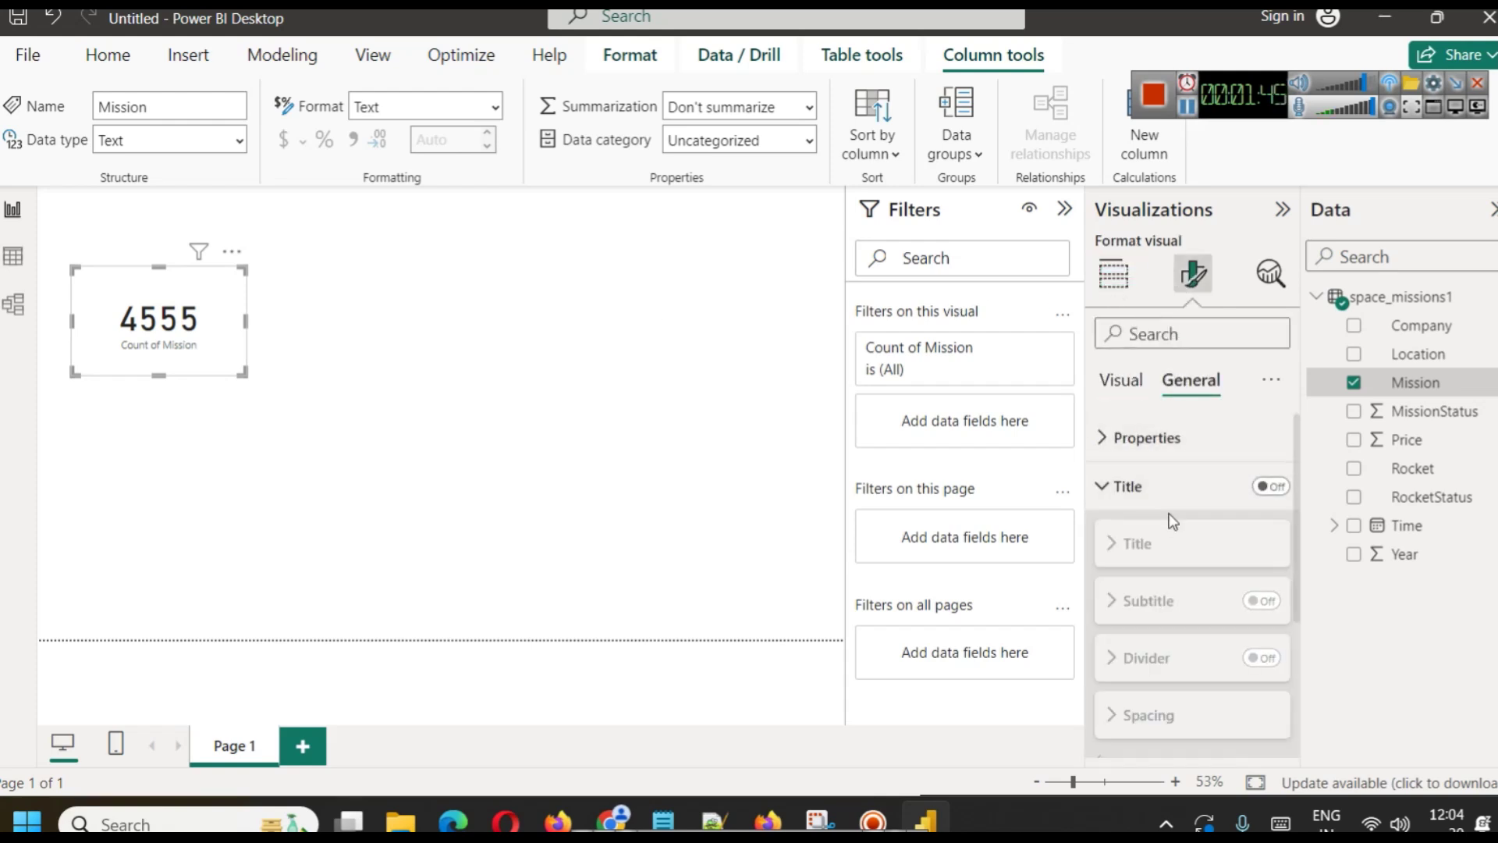
{"action": "left_click", "coordinate": [1271, 489]}
{"action": "left_click", "coordinate": [1271, 487]}
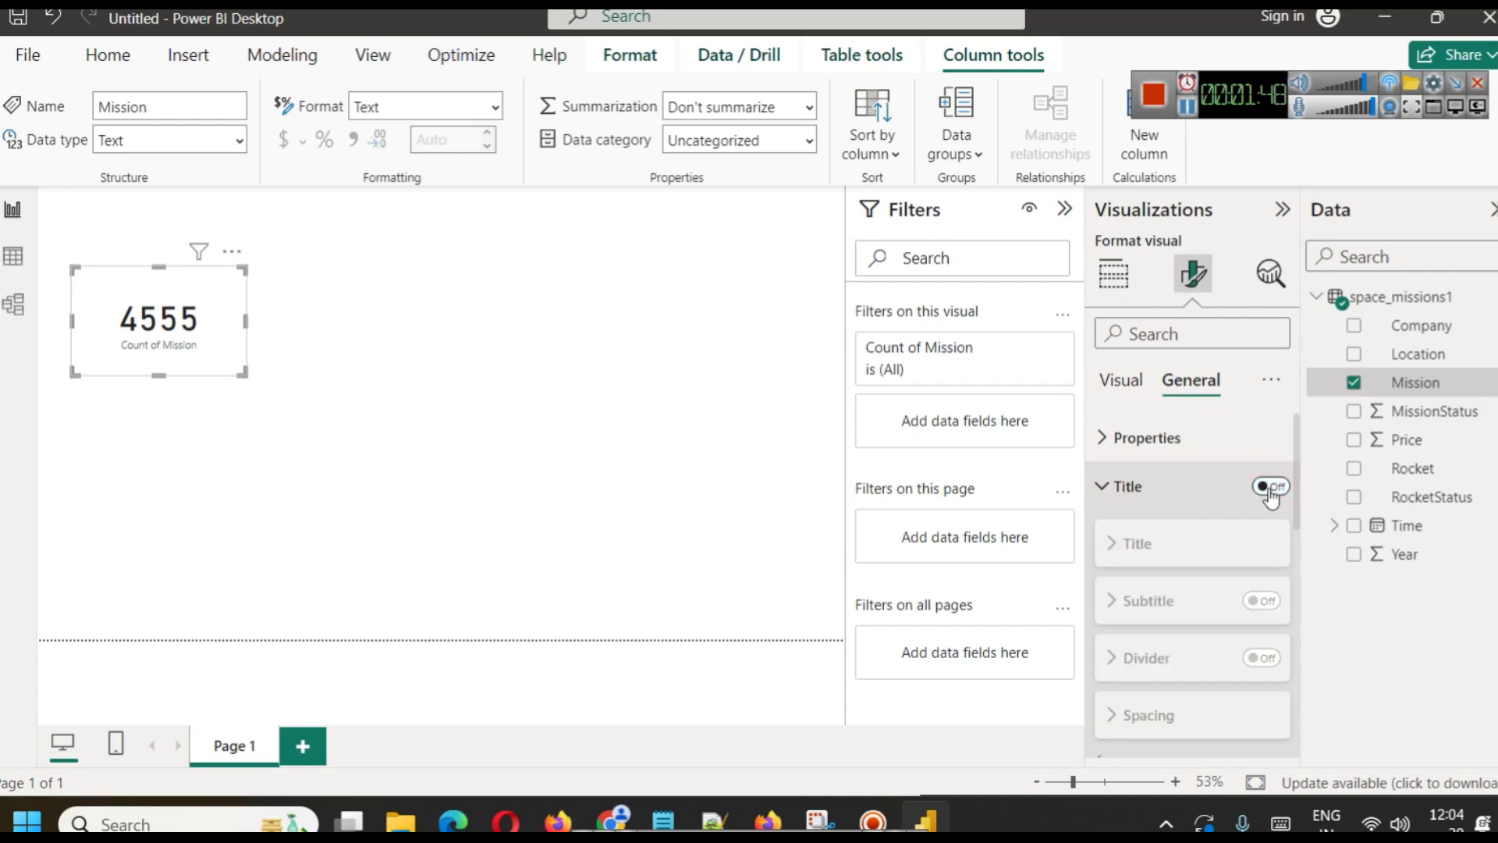
{"action": "left_click", "coordinate": [1115, 487]}
Turn off the category label of the mission count card.
{"action": "left_click", "coordinate": [1133, 390]}
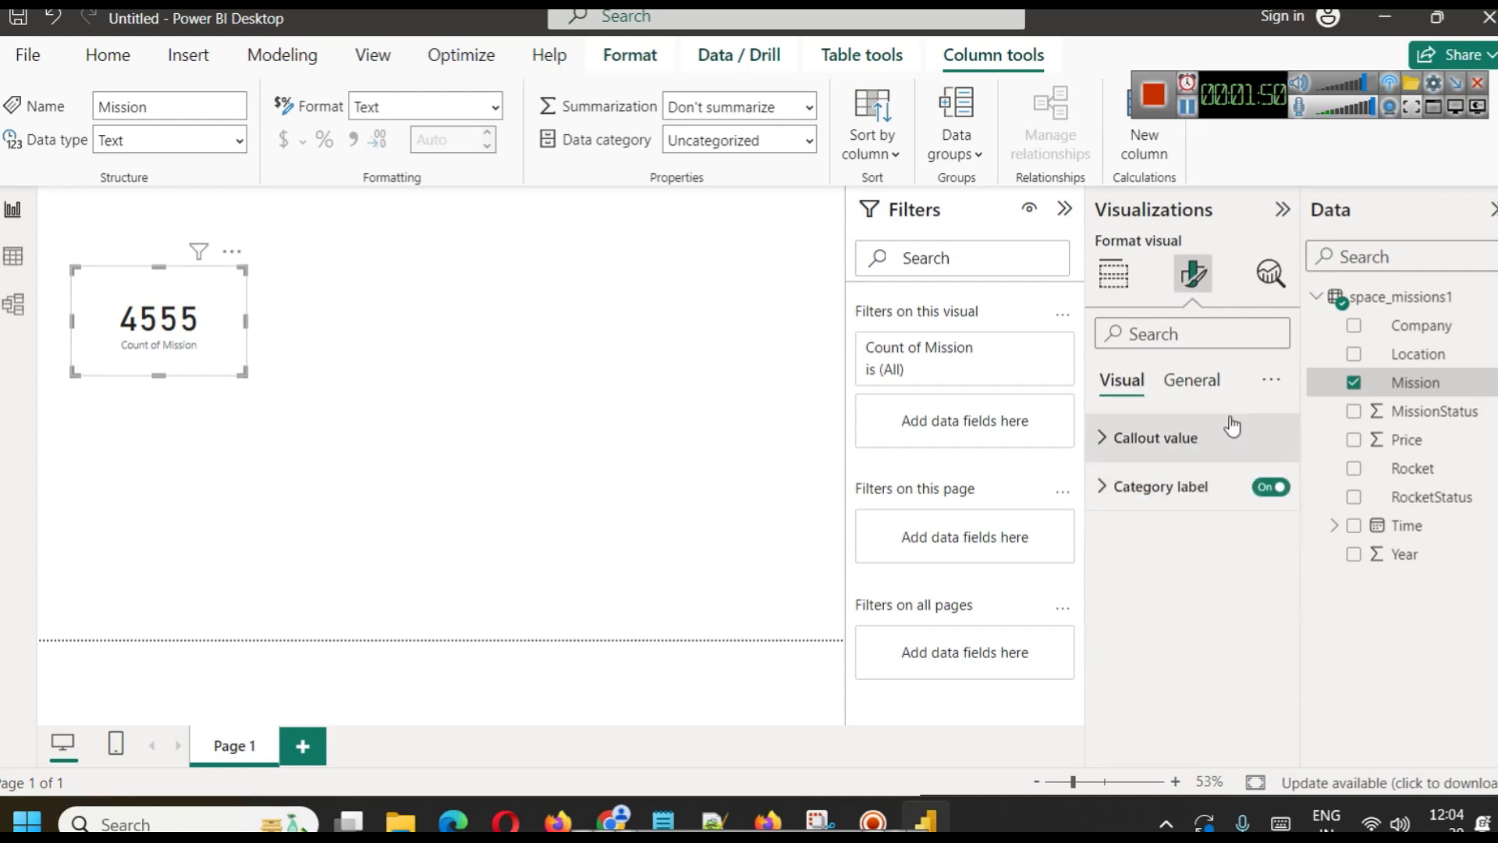
{"action": "left_click", "coordinate": [1271, 487]}
Try a horizontally centred title reading Missions on the mission count card.
{"action": "left_click", "coordinate": [1187, 387]}
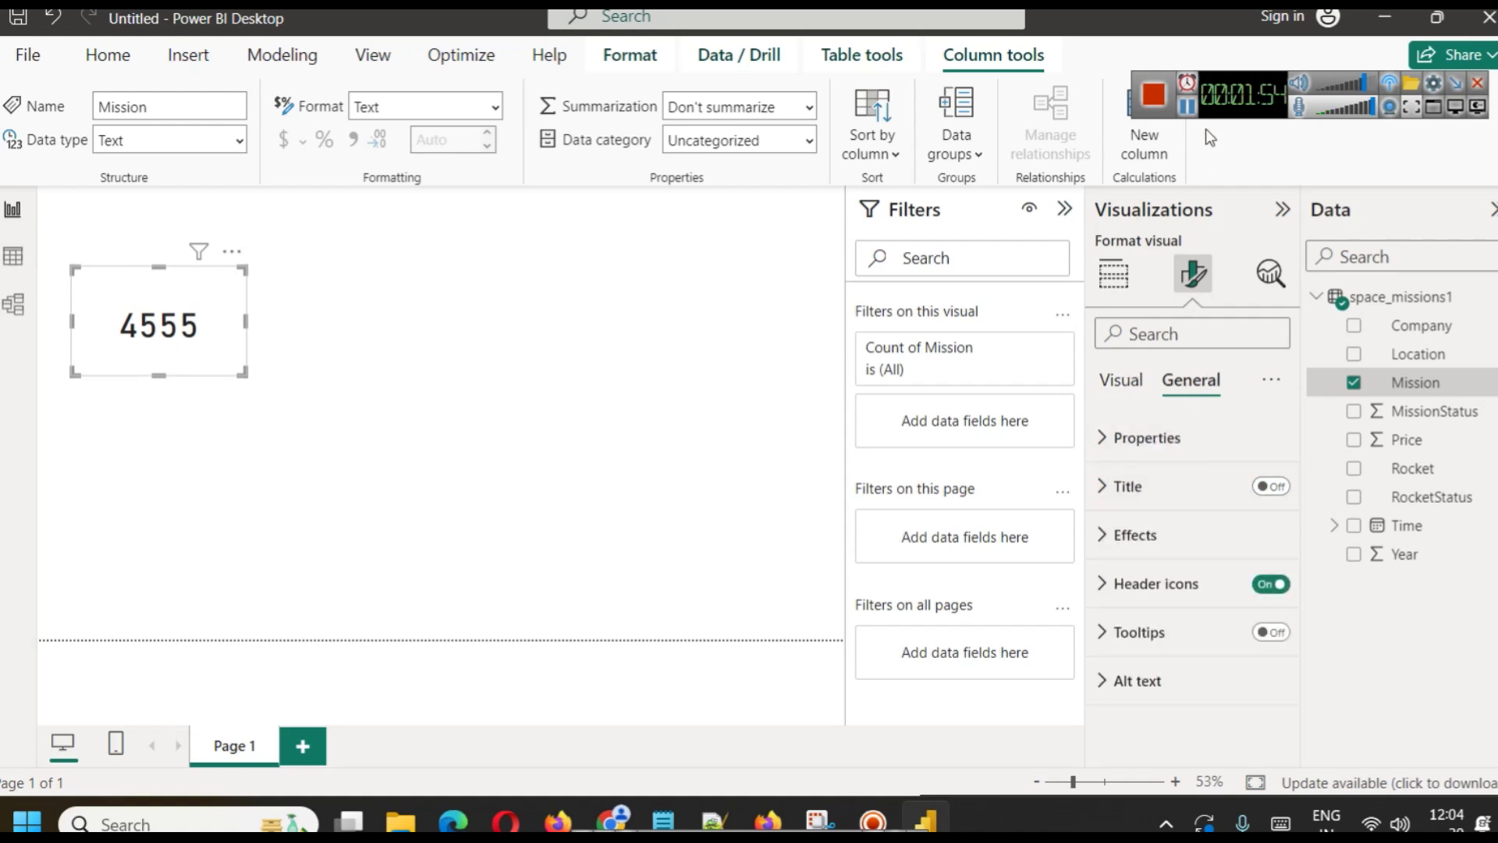
{"action": "left_click", "coordinate": [1153, 484]}
{"action": "left_click", "coordinate": [1271, 487]}
{"action": "left_click", "coordinate": [1192, 602]}
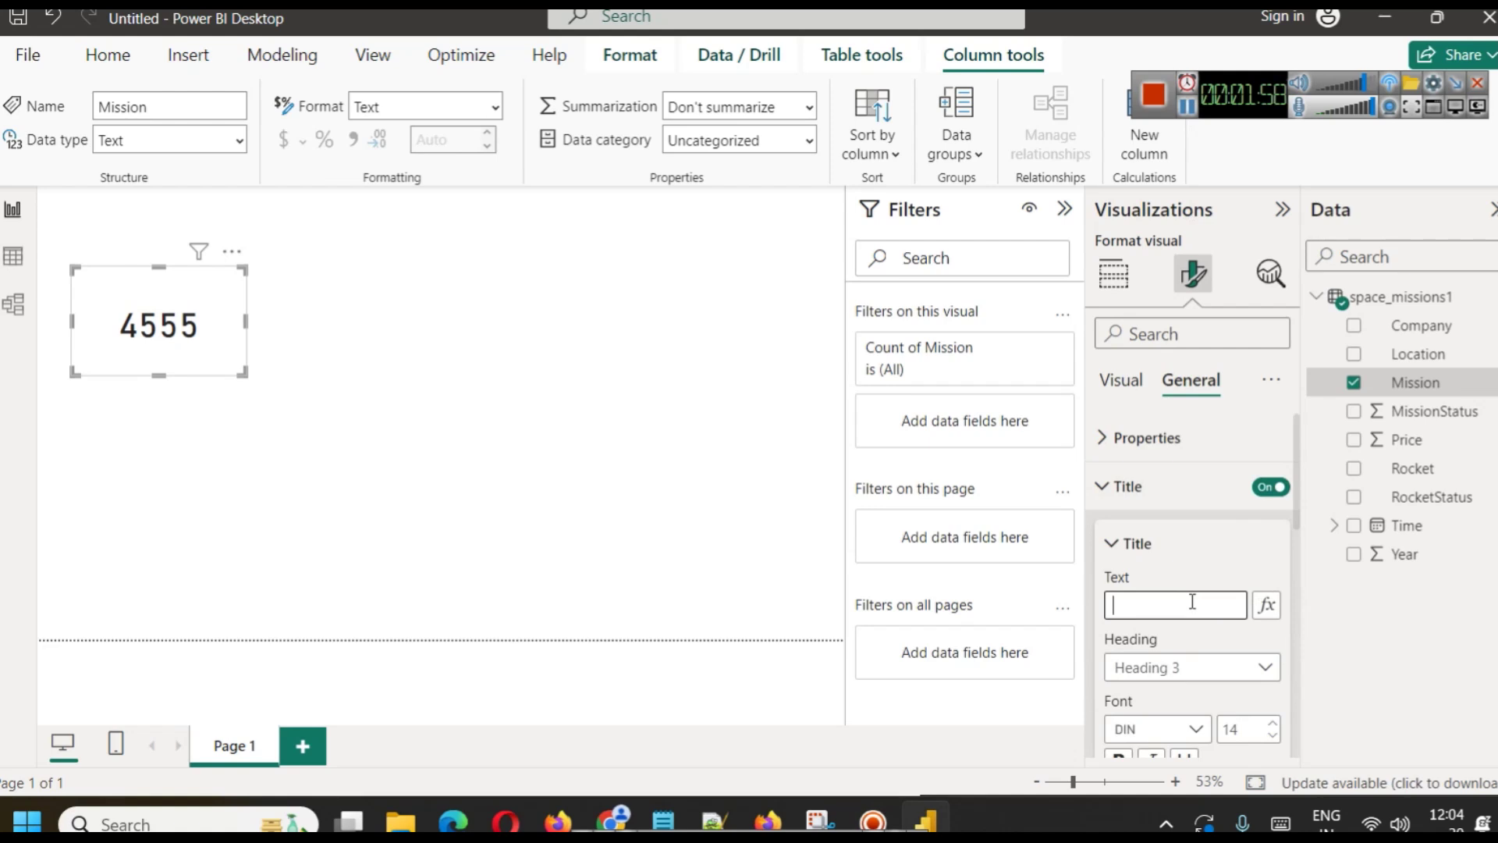
{"action": "type", "text": "ssions"}
{"action": "scroll", "coordinate": [1201, 608], "scroll_direction": "down", "scroll_amount": 2}
{"action": "scroll", "coordinate": [1125, 670], "scroll_direction": "down", "scroll_amount": 2}
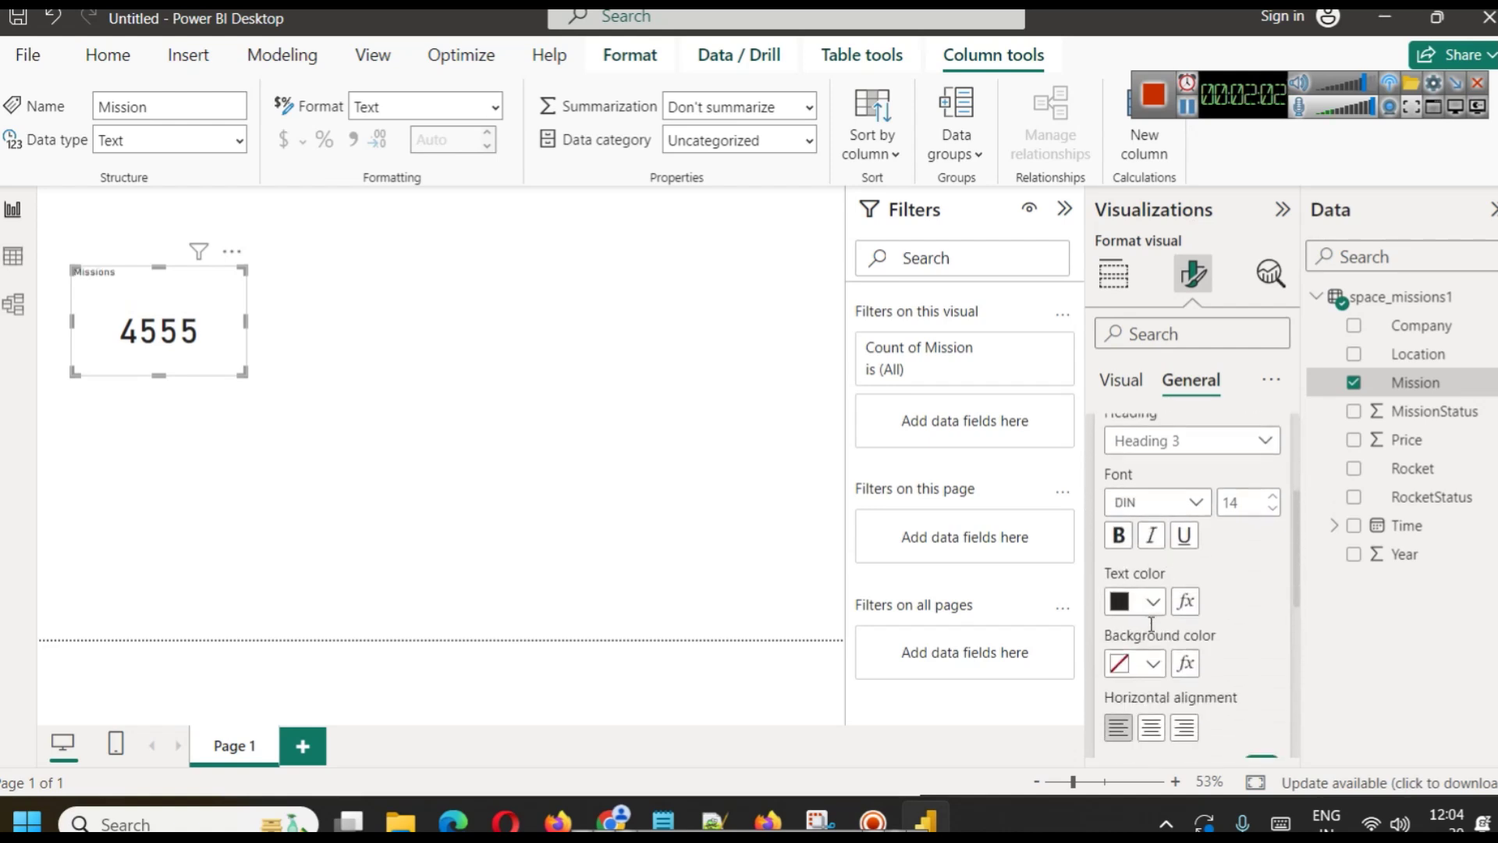
{"action": "left_click", "coordinate": [1151, 715]}
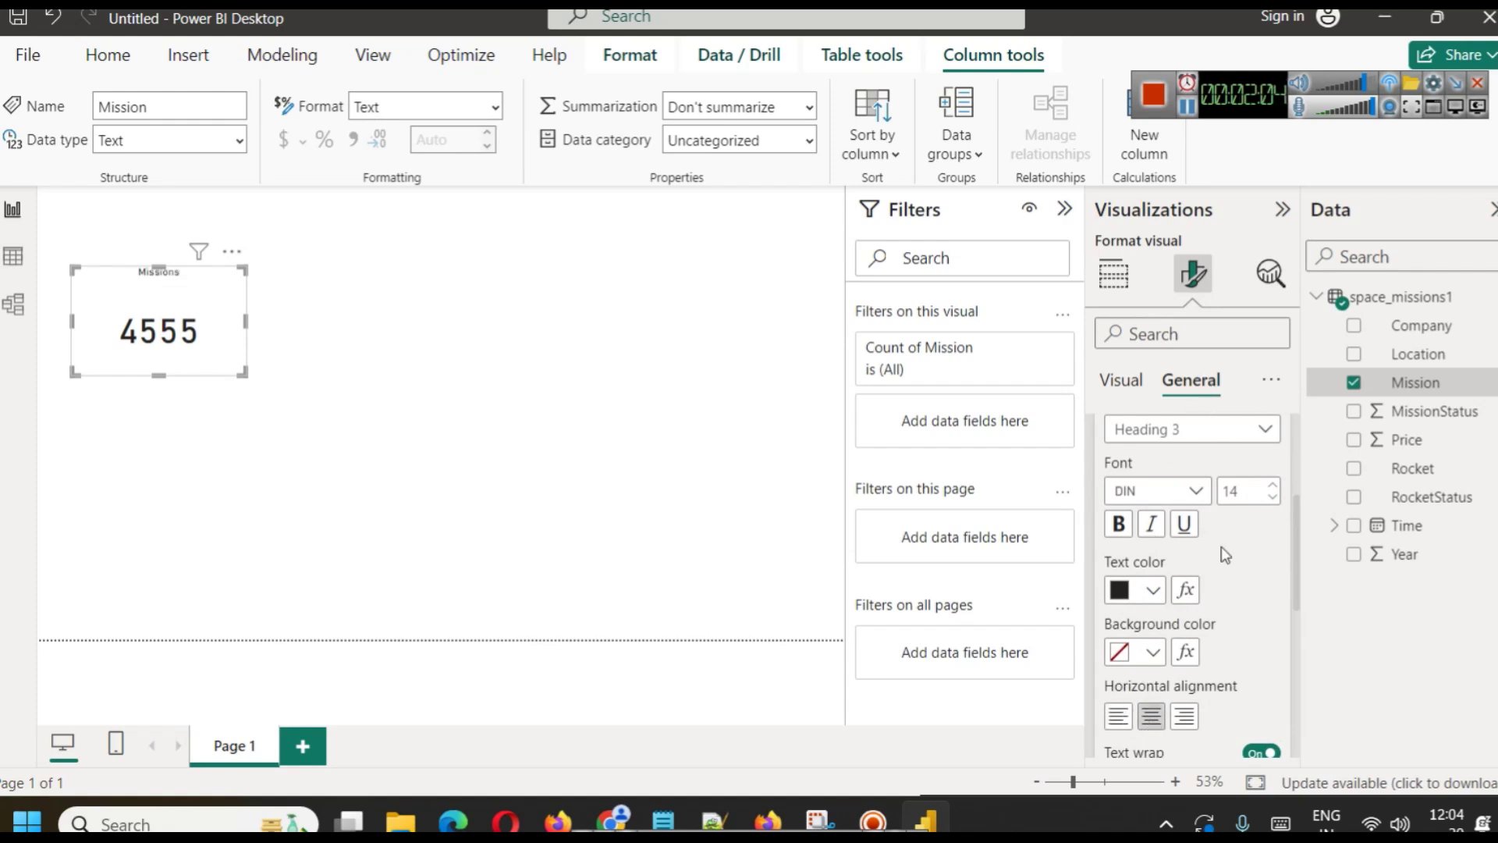
{"action": "scroll", "coordinate": [1222, 560], "scroll_direction": "down", "scroll_amount": 6}
{"action": "scroll", "coordinate": [1187, 550], "scroll_direction": "up", "scroll_amount": 10}
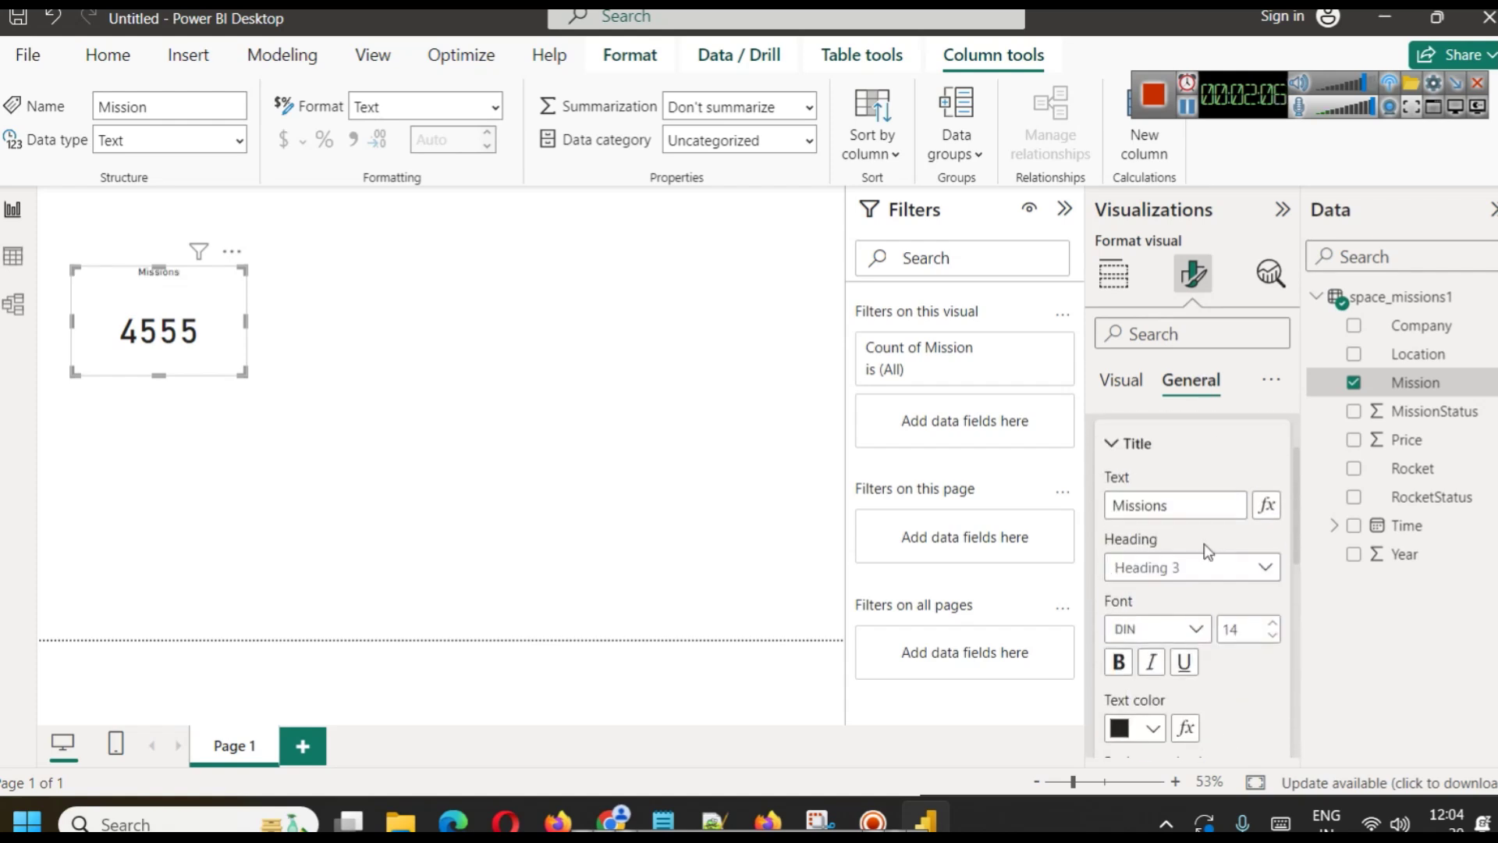
{"action": "left_click", "coordinate": [1270, 486]}
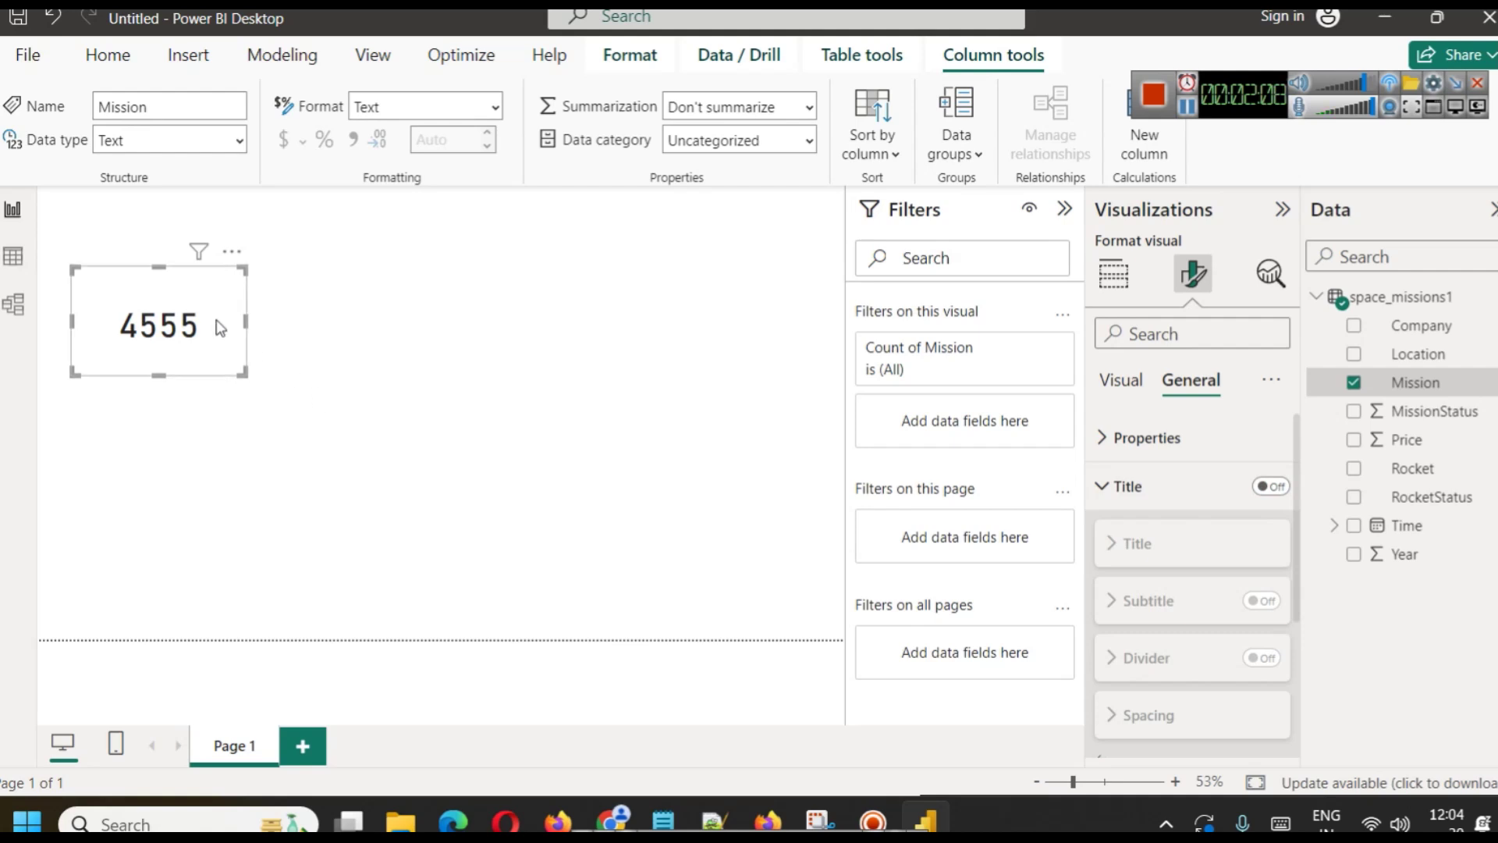
Turn the category label of the mission count card back on and rename its field for this visual as # Missions.
{"action": "left_click", "coordinate": [1140, 382]}
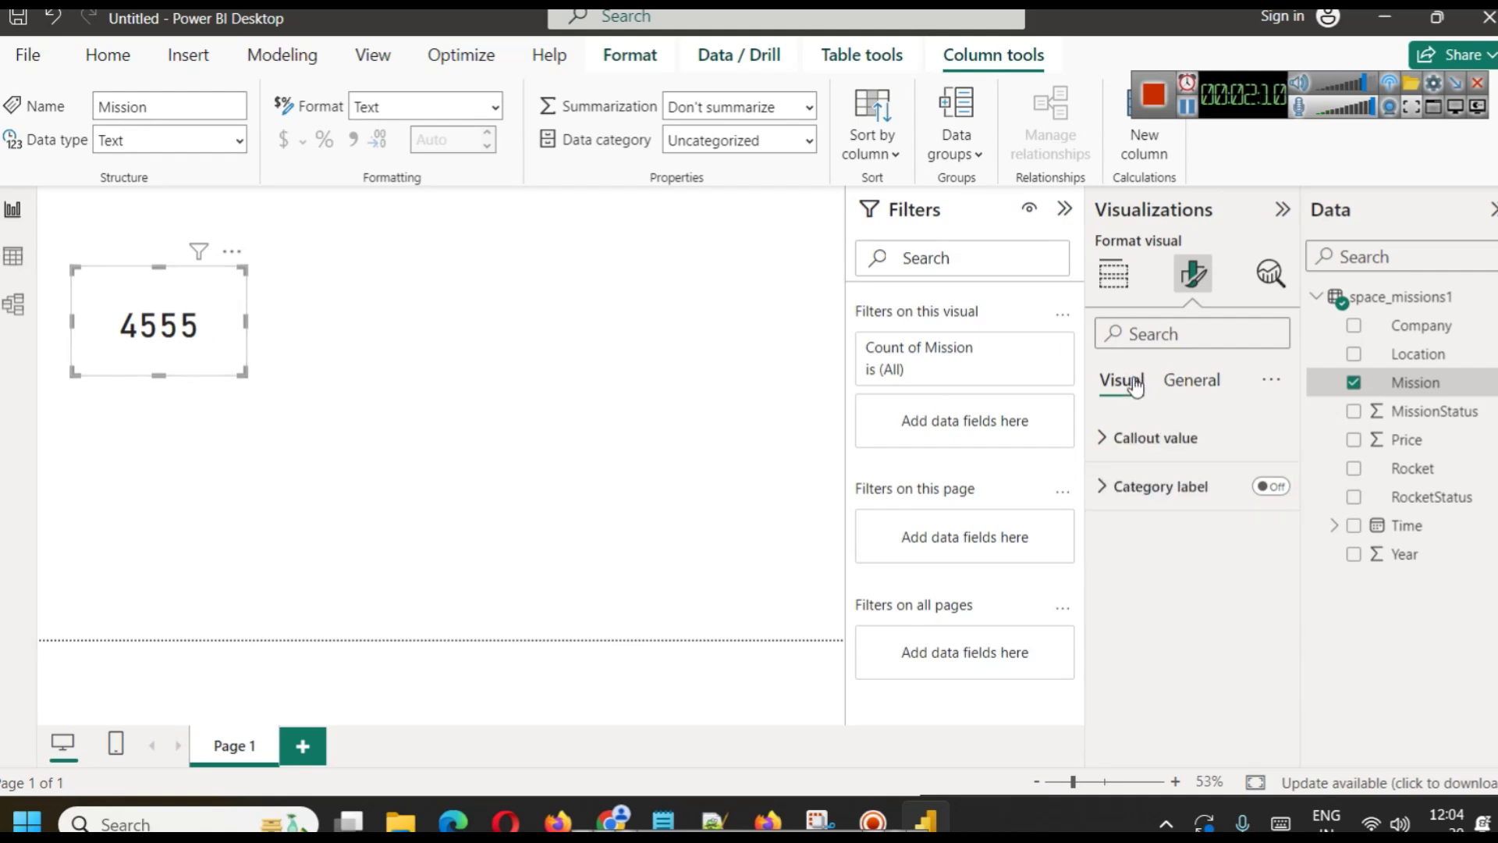
{"action": "left_click", "coordinate": [1265, 488]}
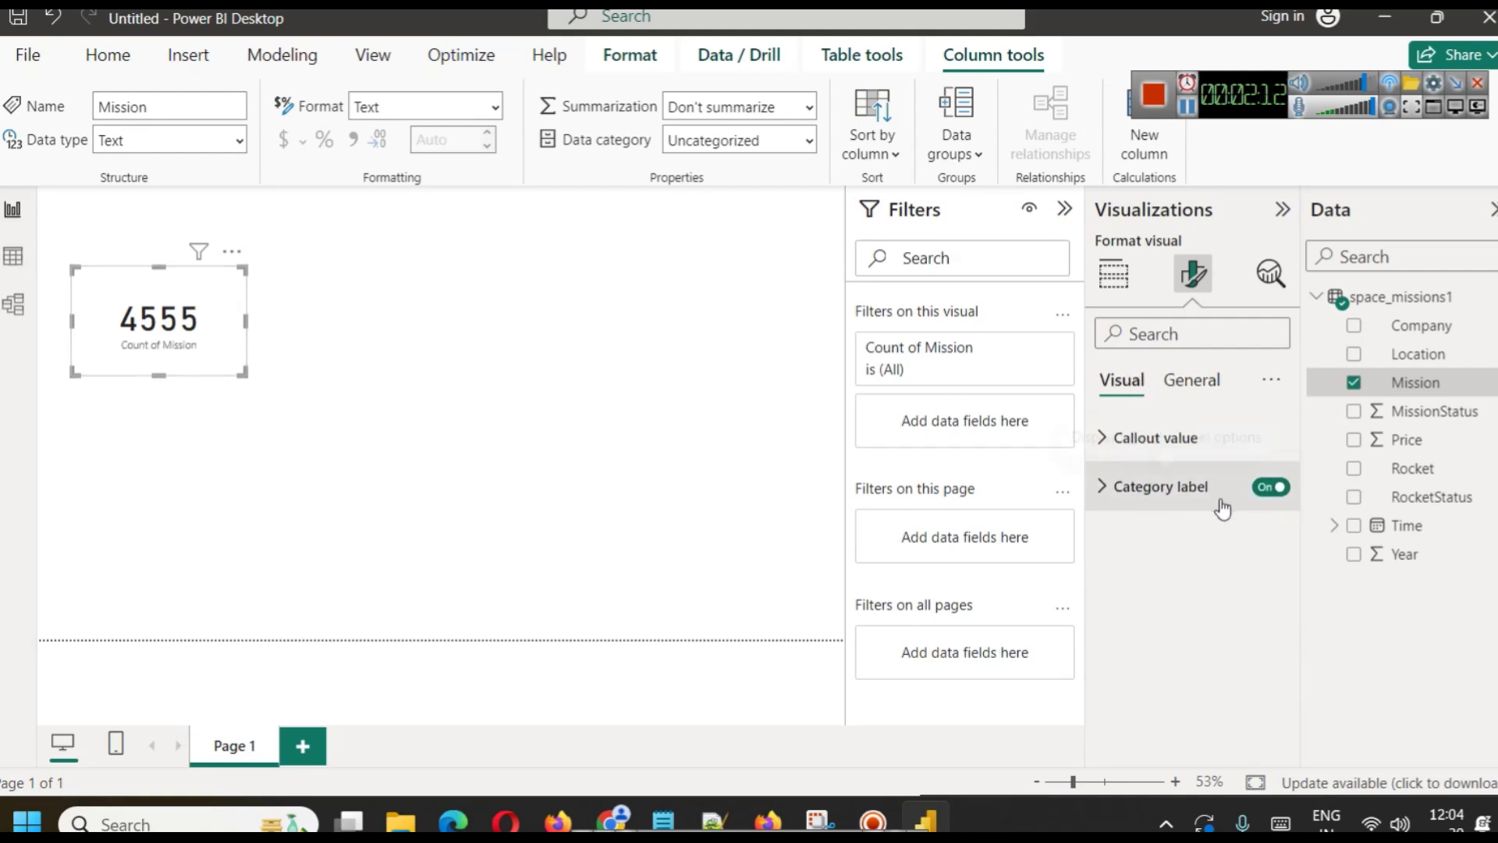
{"action": "left_click", "coordinate": [1113, 273]}
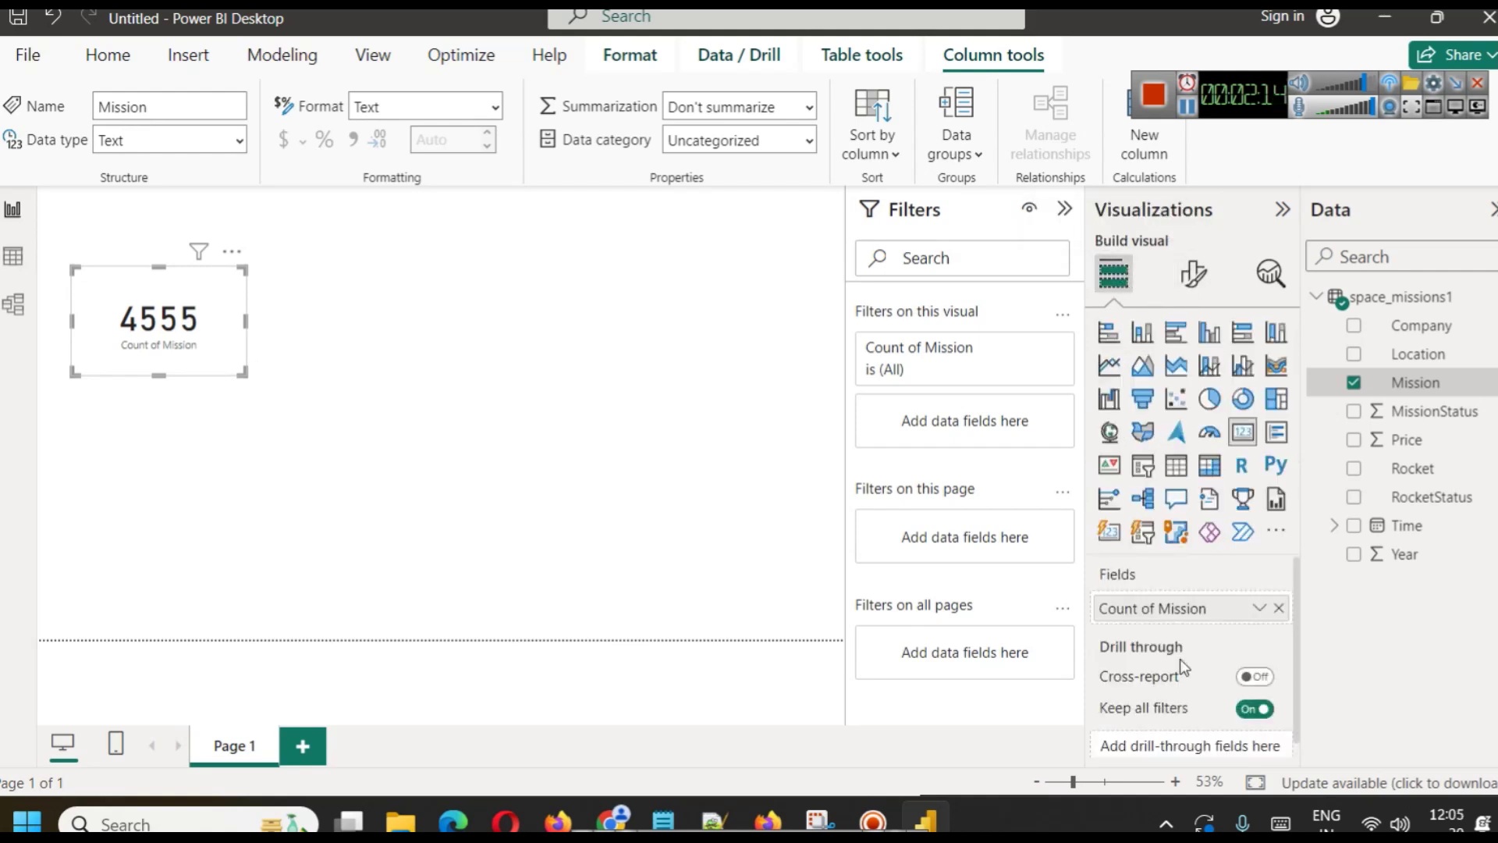
{"action": "left_click", "coordinate": [1259, 609]}
{"action": "left_click", "coordinate": [1415, 427]}
{"action": "type", "text": "Missio"}
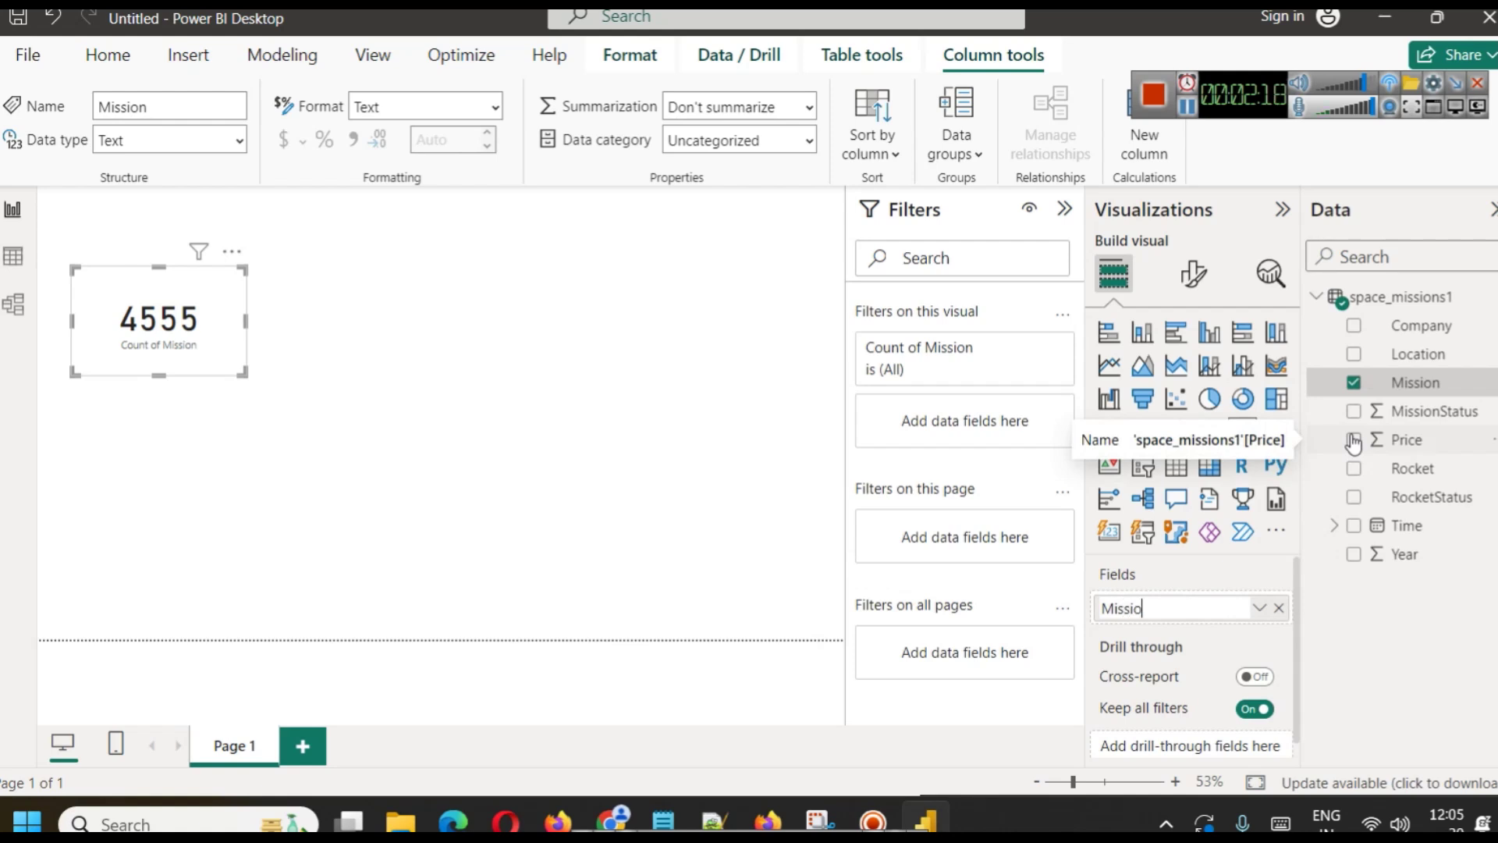
{"action": "type", "text": "ns"}
{"action": "key", "text": "Home"}
{"action": "type", "text": "#"}
{"action": "key", "text": "Return"}
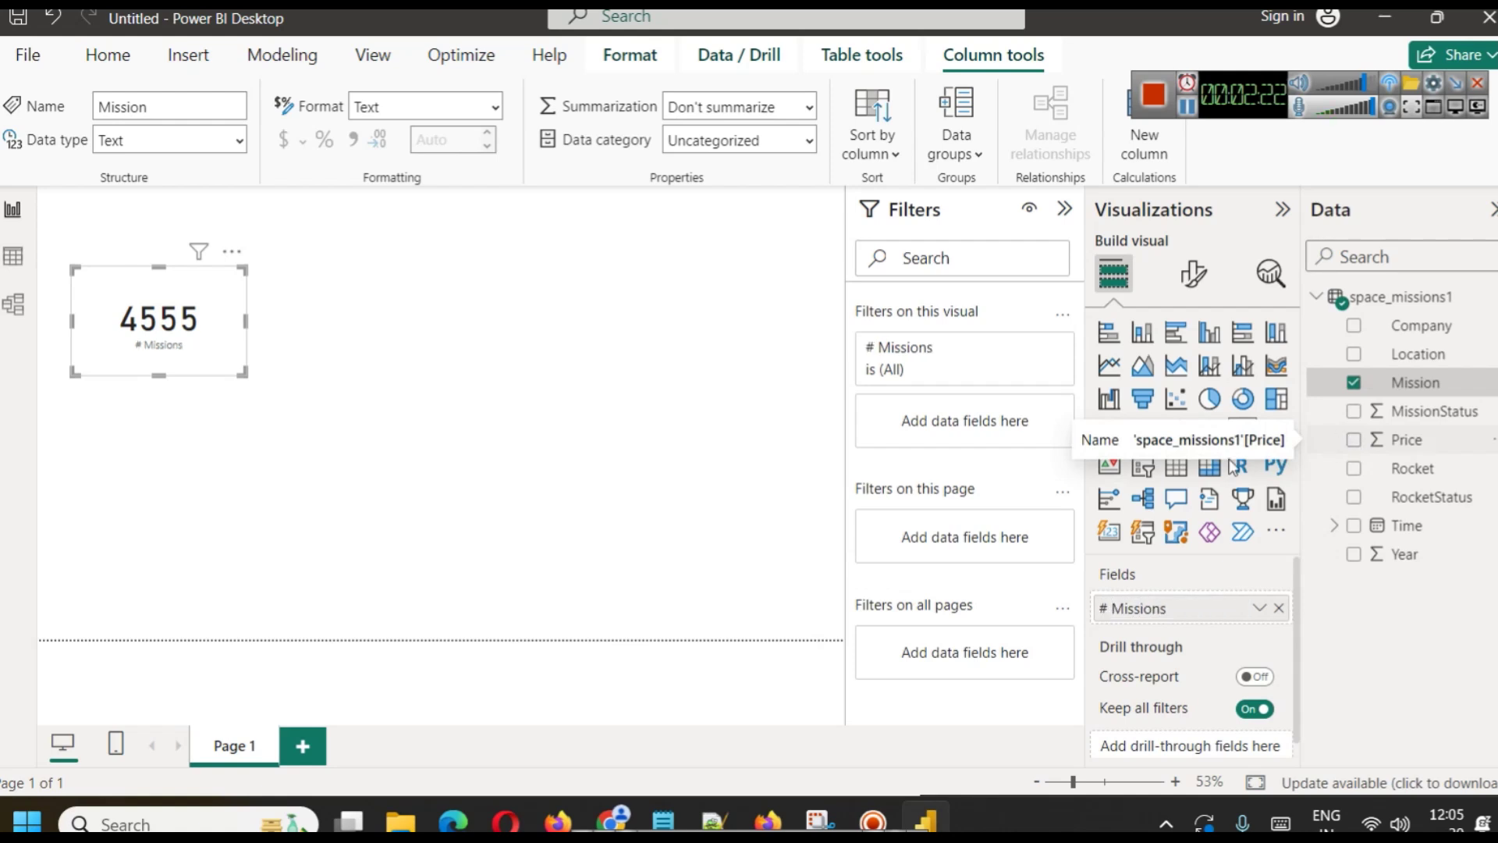
Format the card's category label with font size 15, a medium grey colour and bold text.
{"action": "left_click", "coordinate": [1193, 274]}
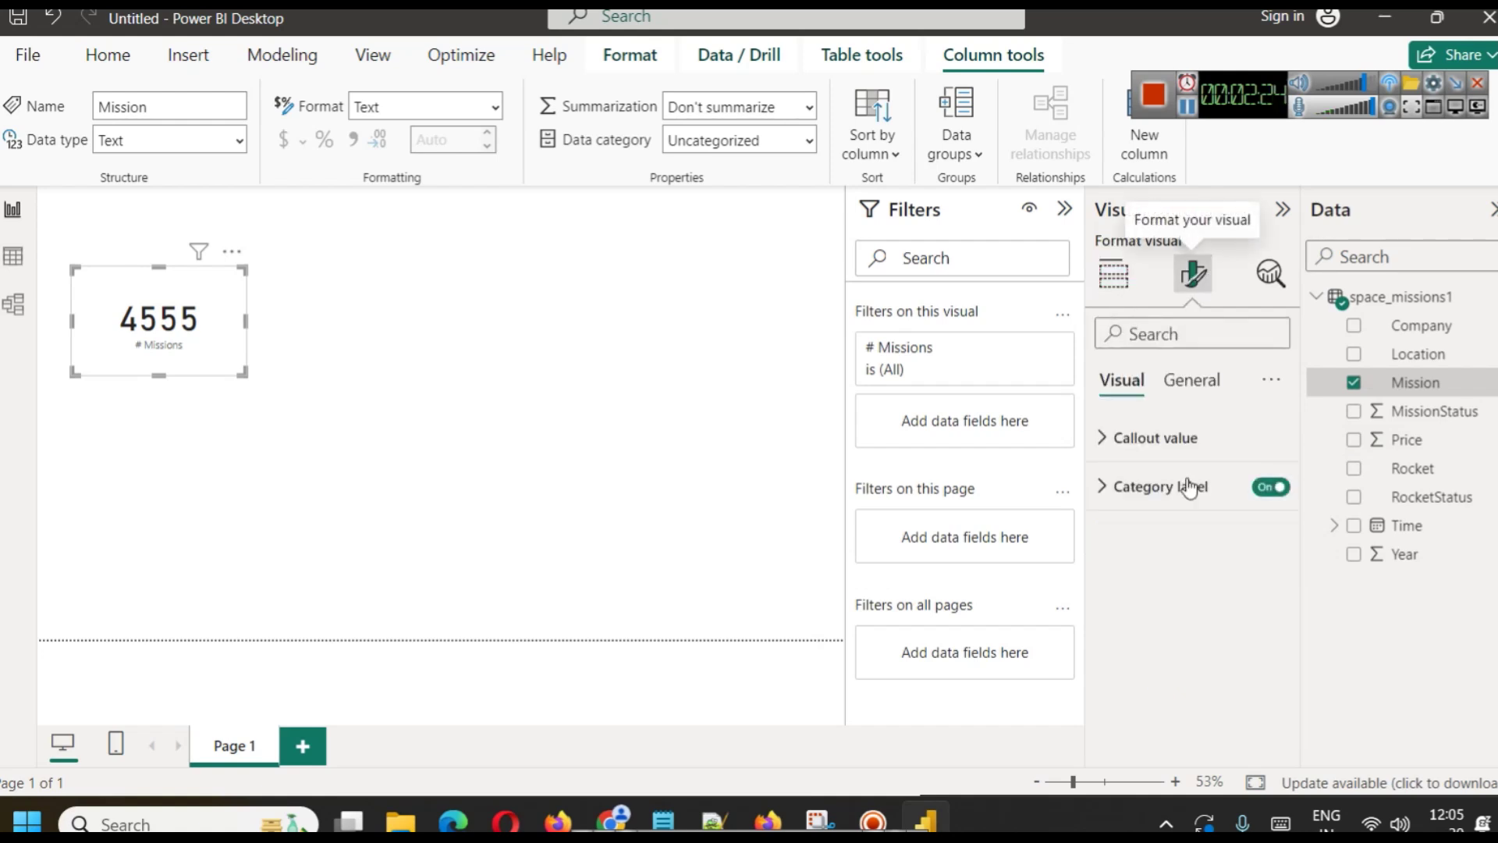
{"action": "left_click", "coordinate": [1098, 489]}
{"action": "left_click", "coordinate": [1272, 561]}
{"action": "left_click", "coordinate": [1272, 561]}
{"action": "left_click", "coordinate": [1273, 561]}
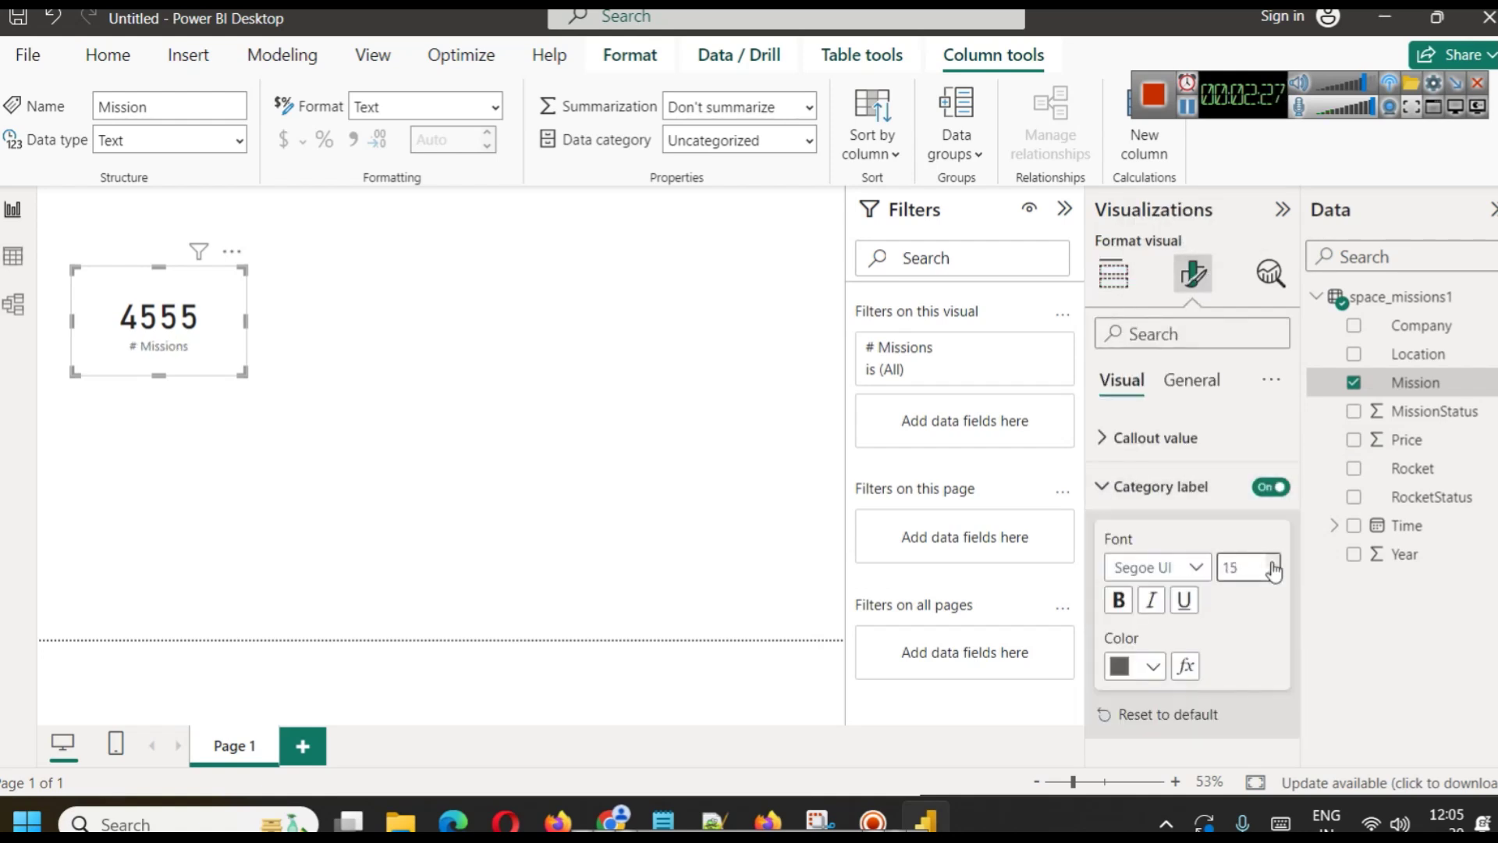
{"action": "left_click", "coordinate": [1155, 668]}
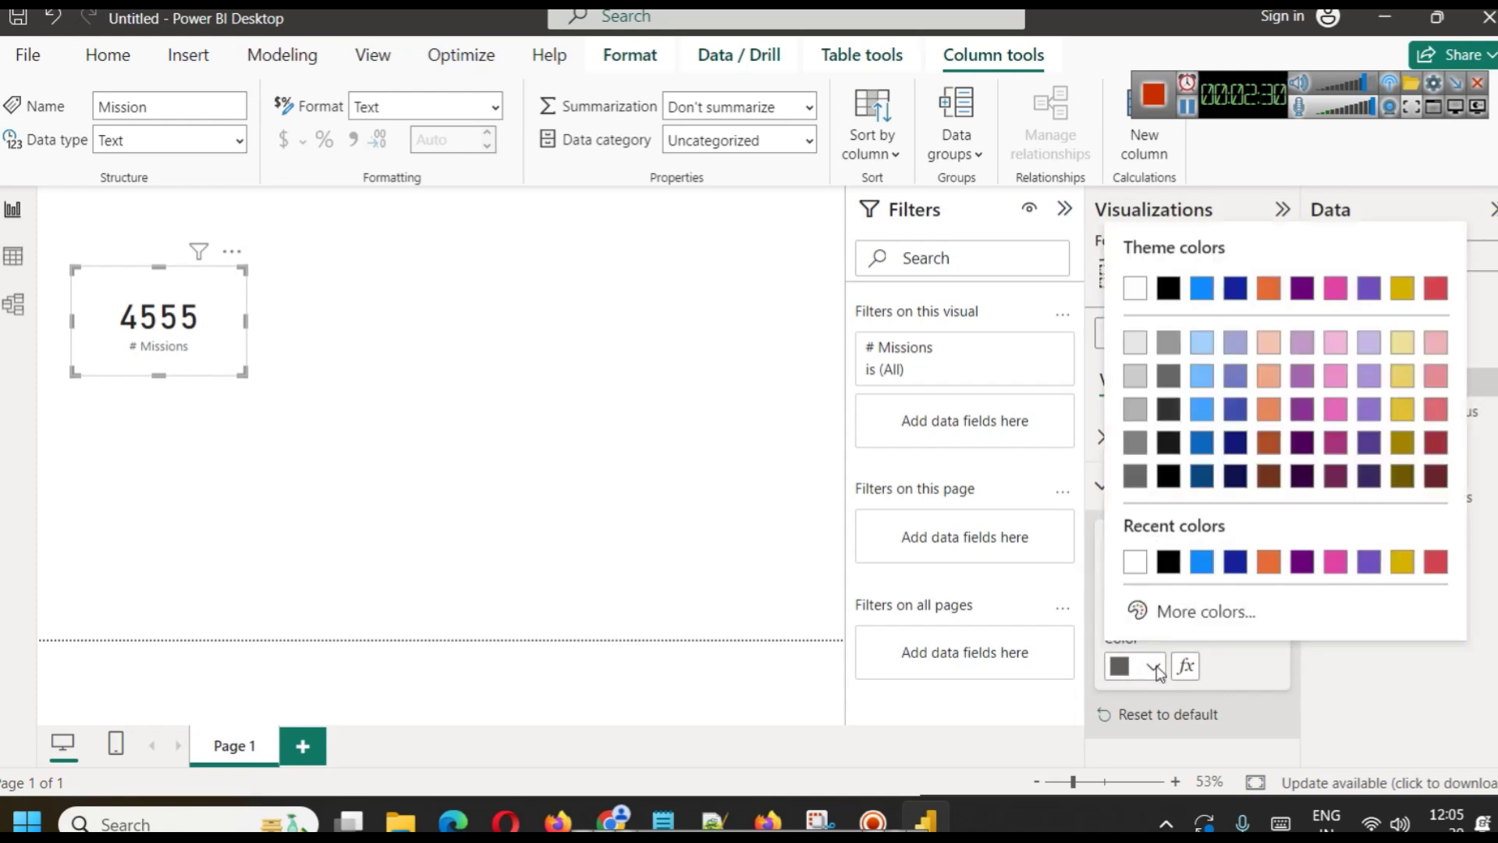
{"action": "left_click", "coordinate": [1135, 446]}
{"action": "left_click", "coordinate": [1117, 600]}
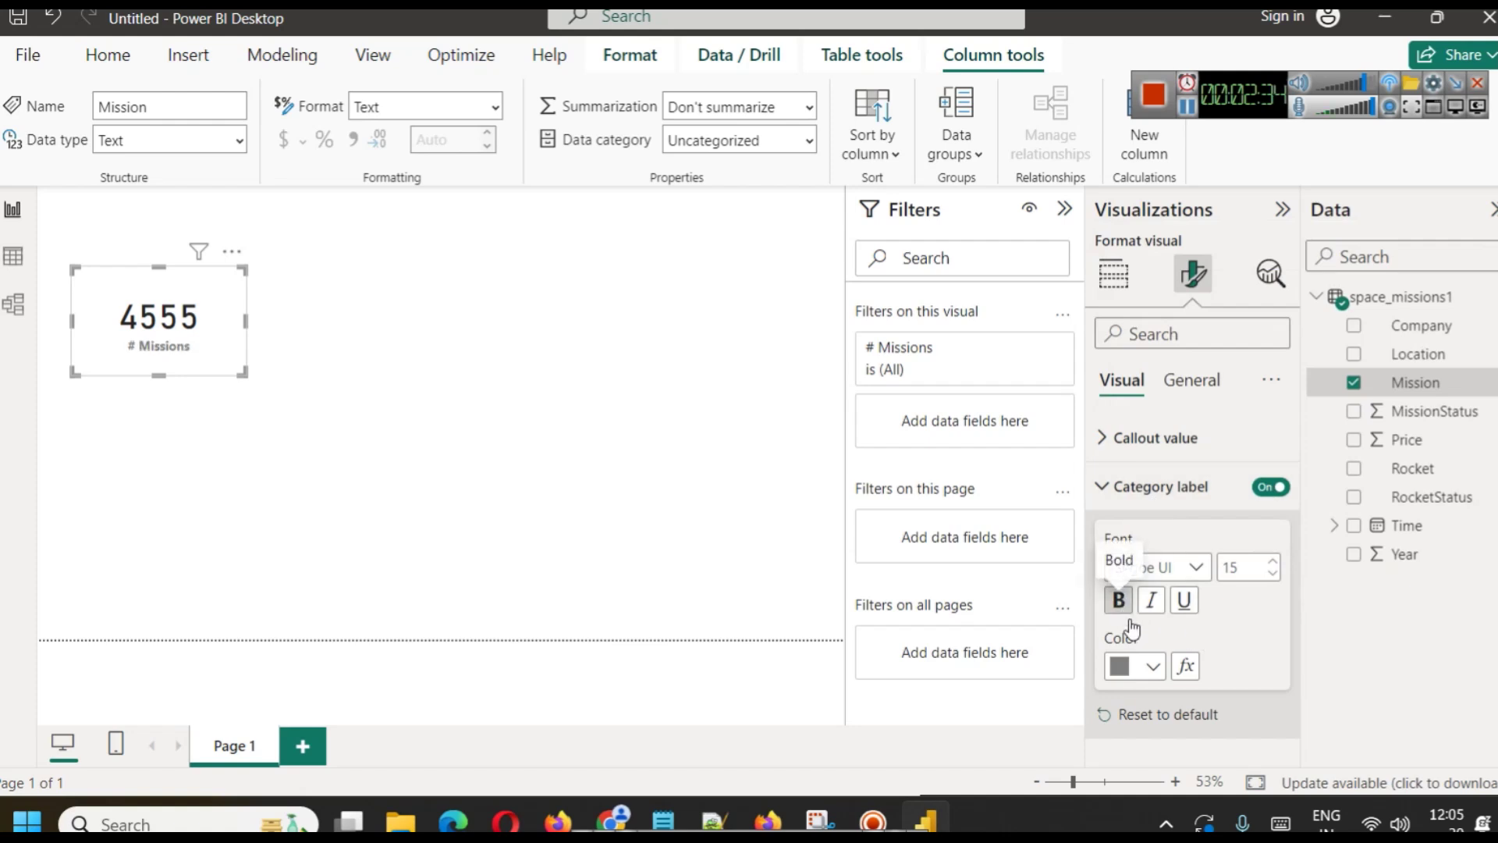
{"action": "left_click", "coordinate": [1131, 665]}
{"action": "left_click", "coordinate": [1285, 666]}
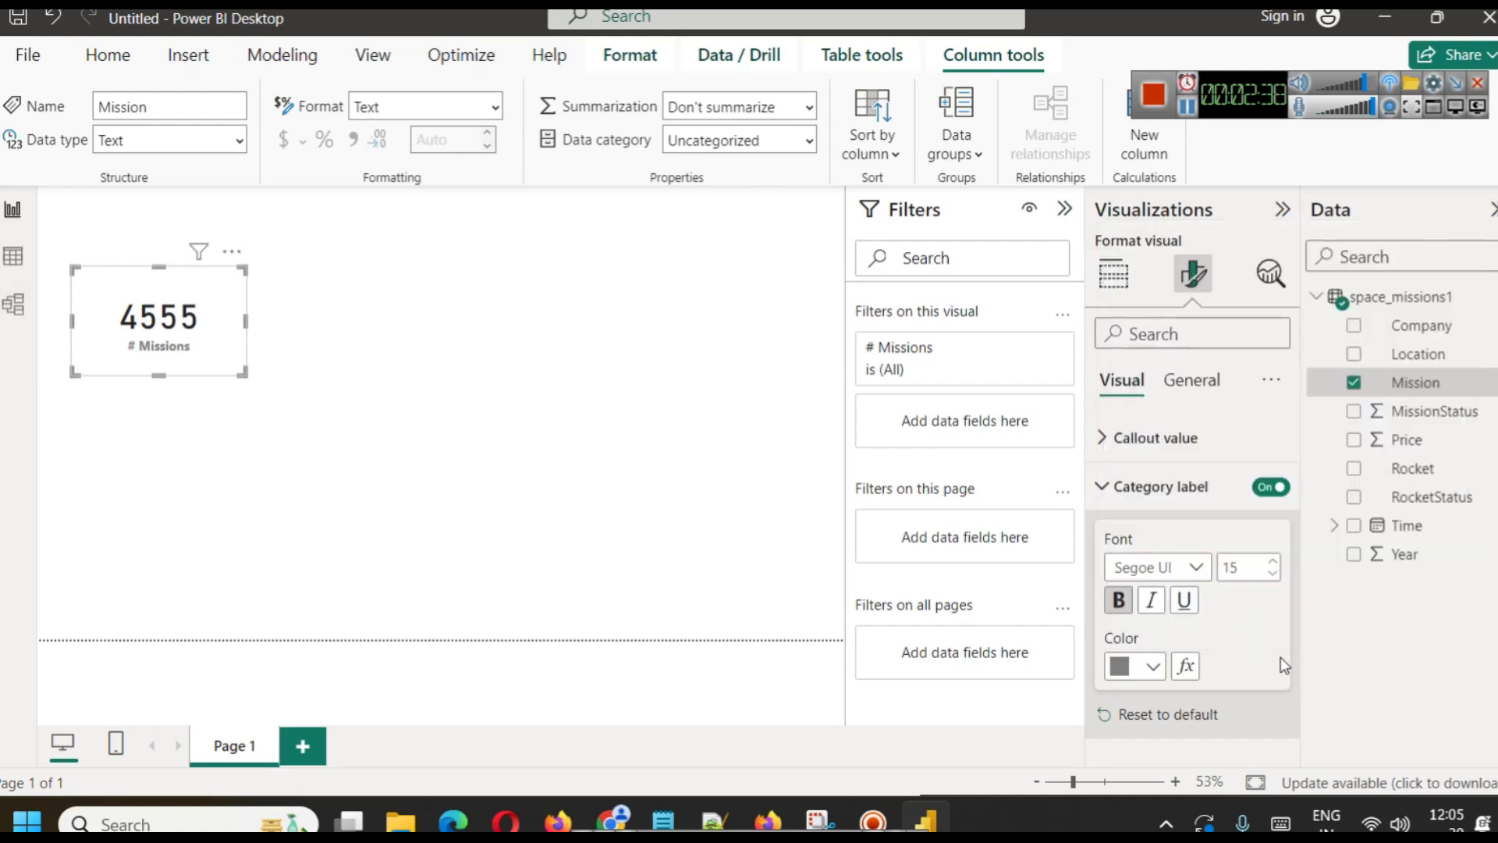
Set the colour of the card's callout value to dark grey.
{"action": "left_click", "coordinate": [1162, 438]}
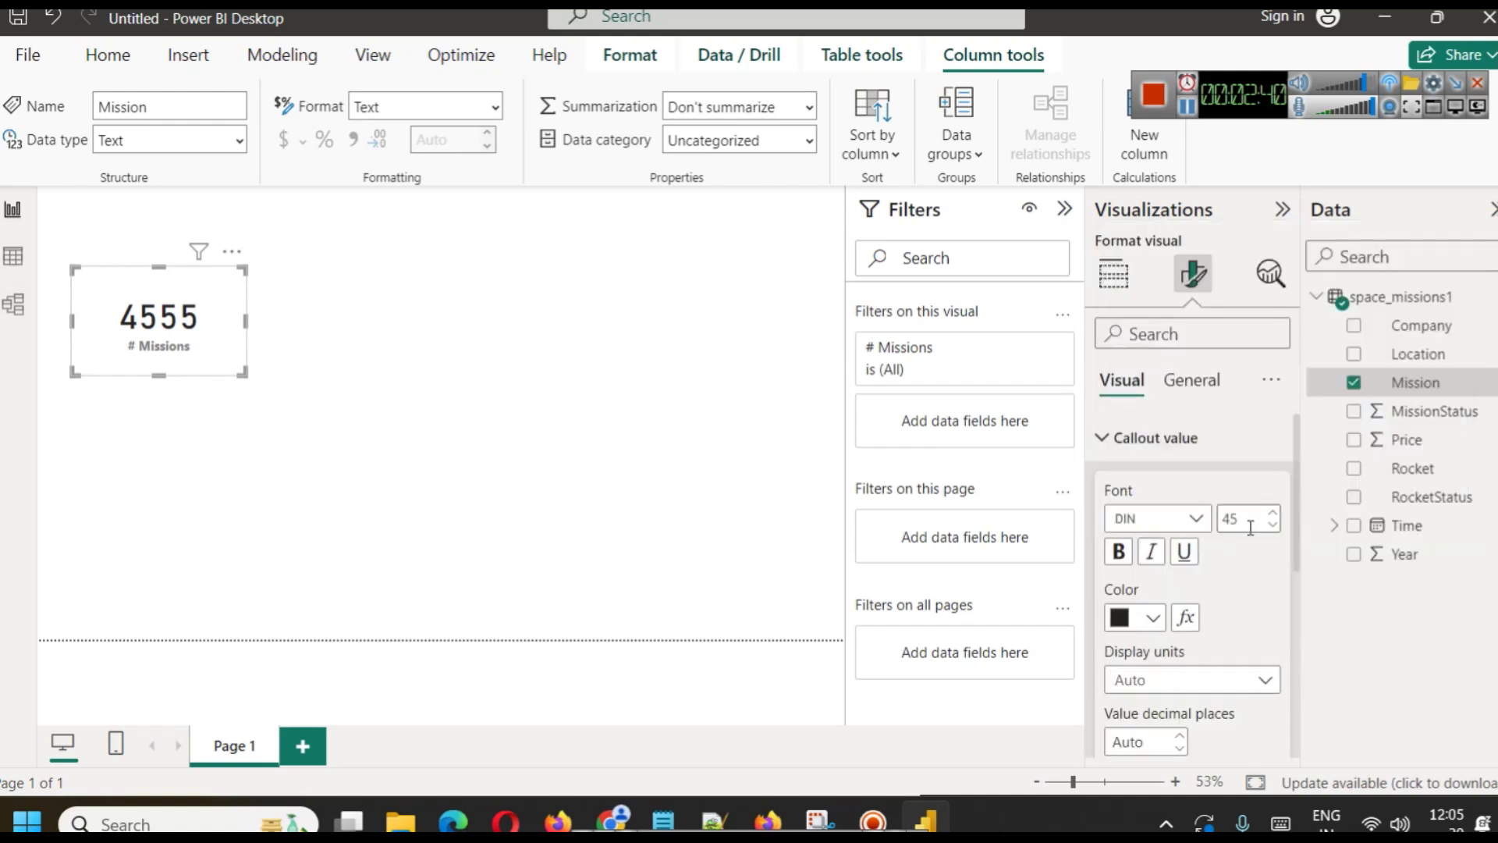
{"action": "left_click", "coordinate": [1153, 618]}
{"action": "left_click", "coordinate": [1136, 428]}
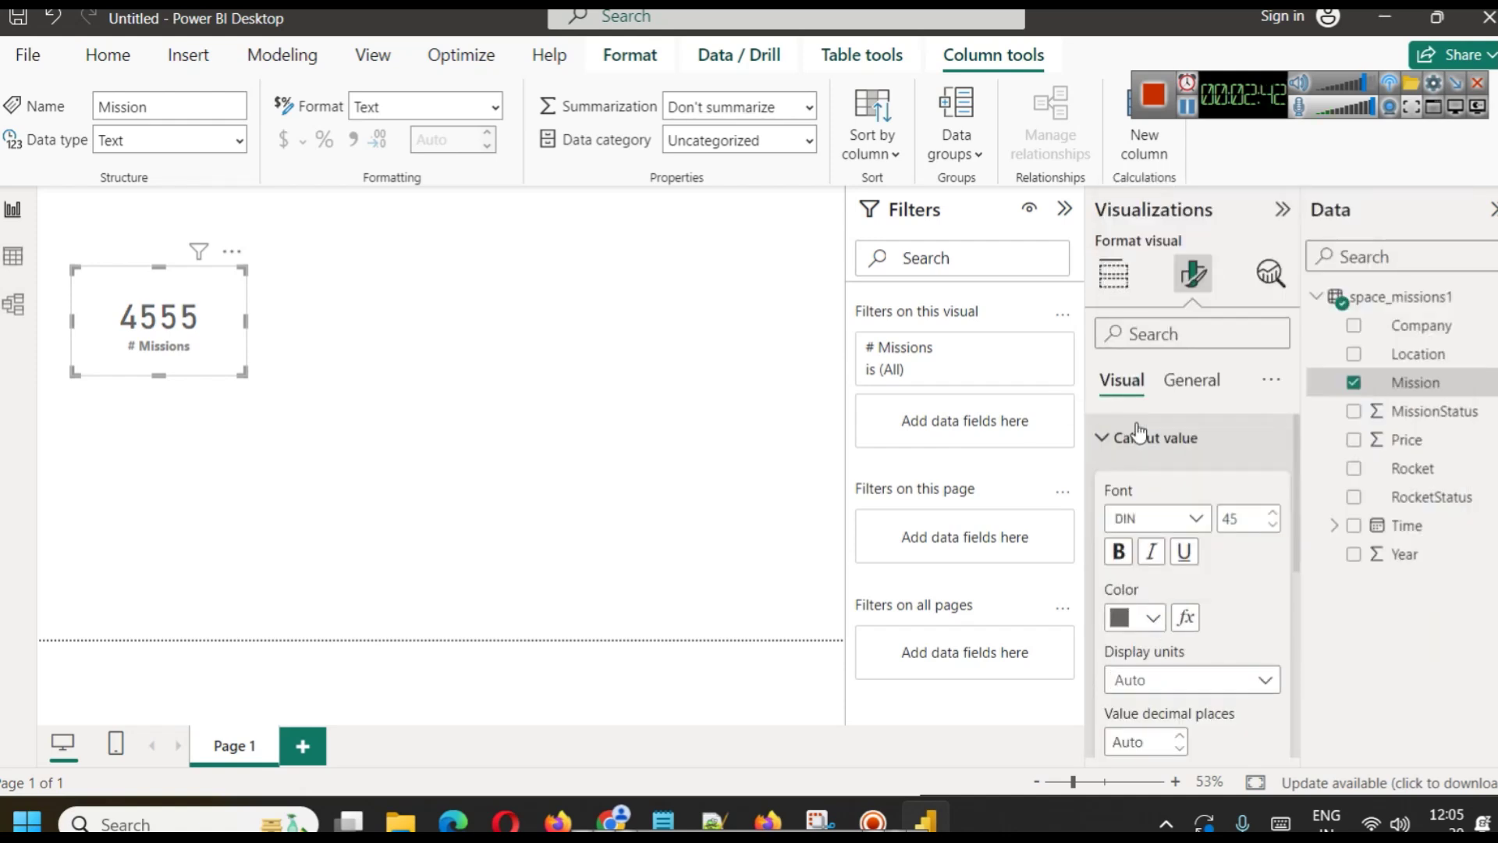
{"action": "double_click", "coordinate": [593, 453]}
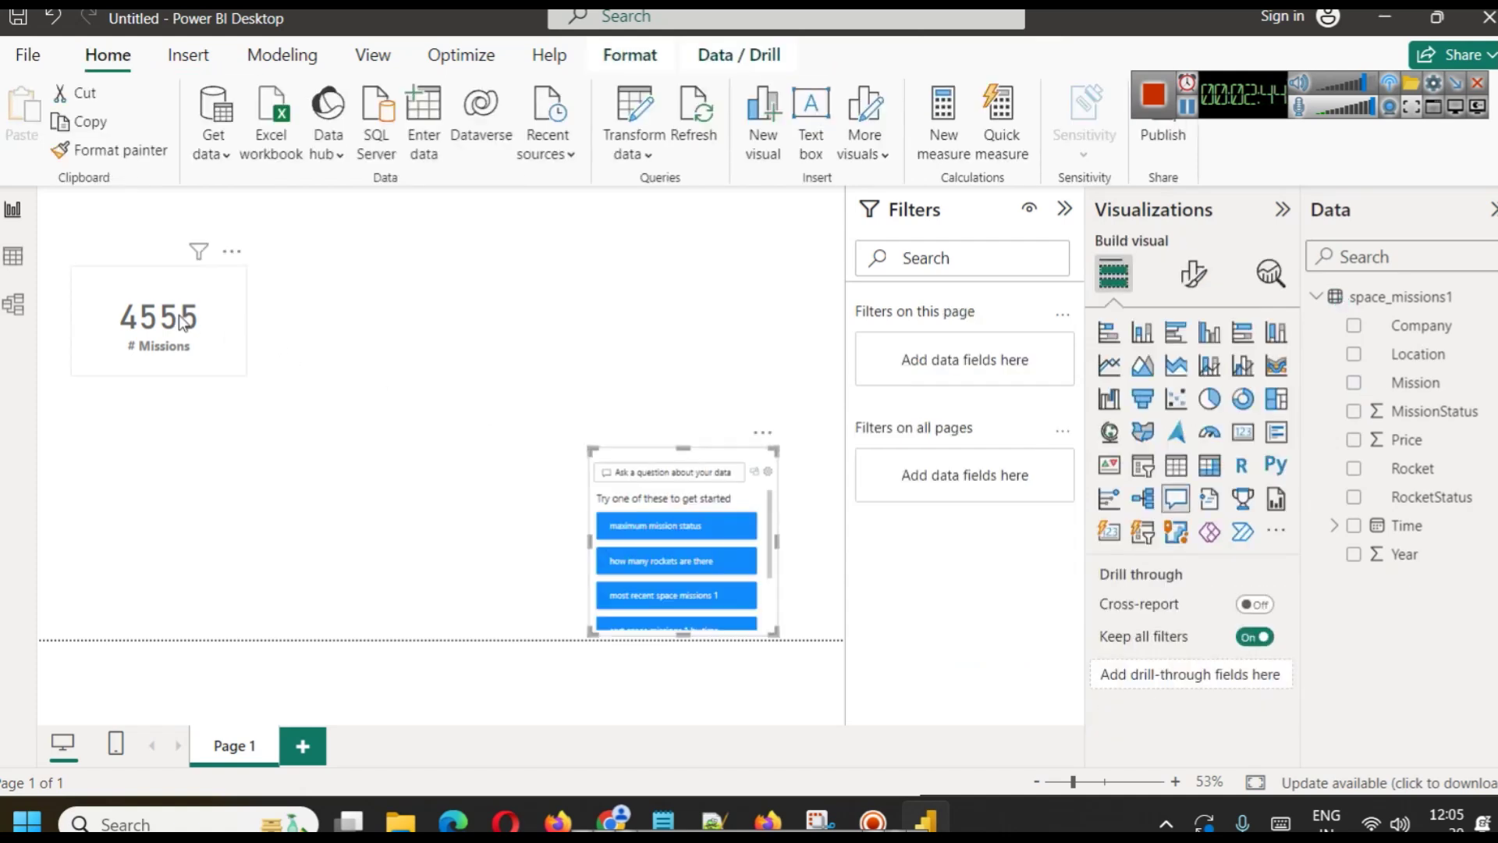
Remove the stray Q&A visual, and reduce the # Missions card's height while placing it slightly higher on the page.
{"action": "left_click", "coordinate": [209, 320]}
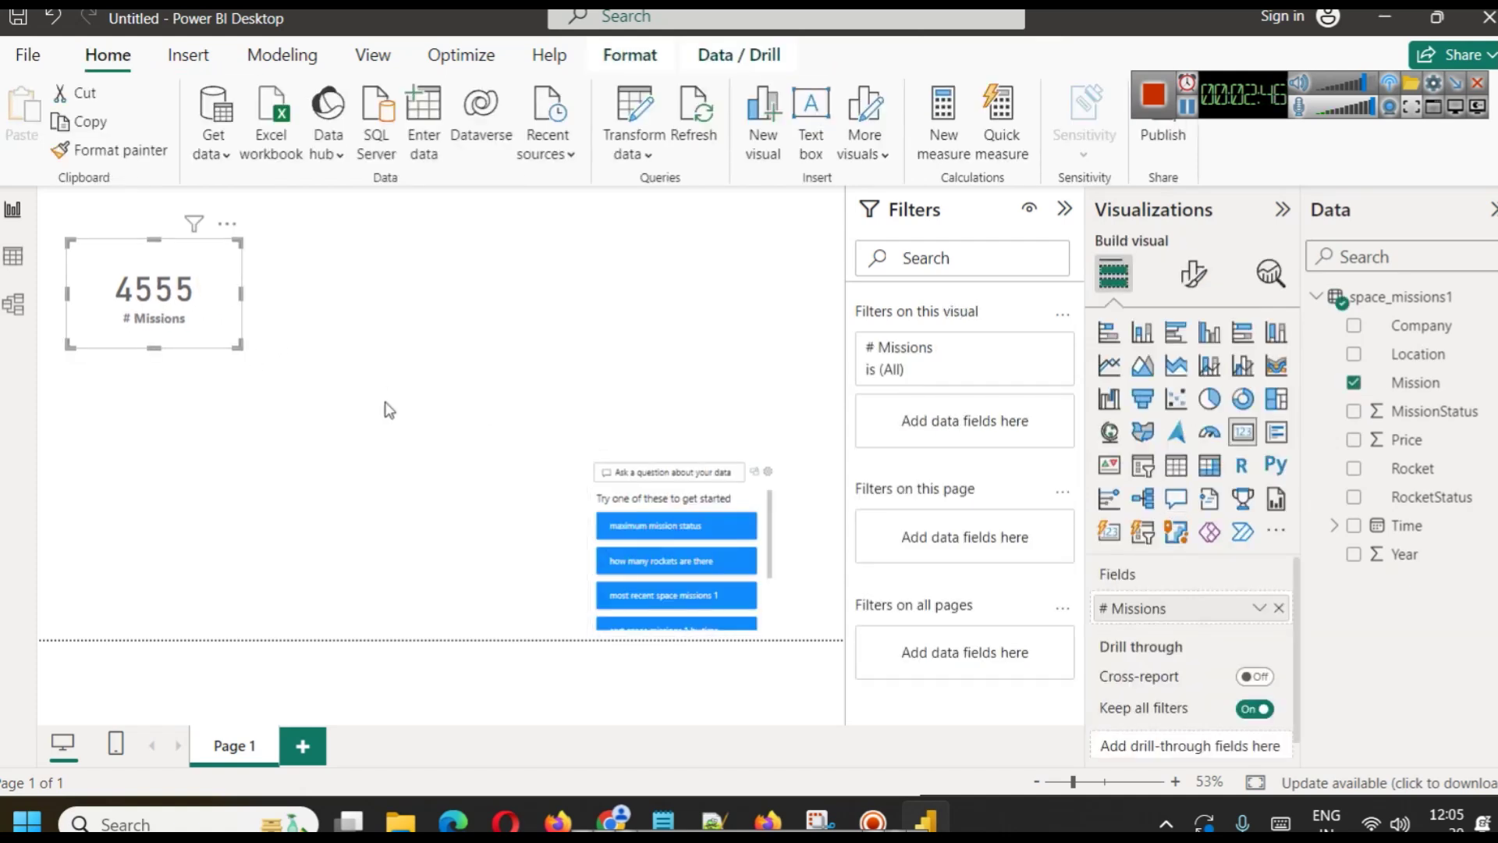
{"action": "left_click", "coordinate": [762, 434]}
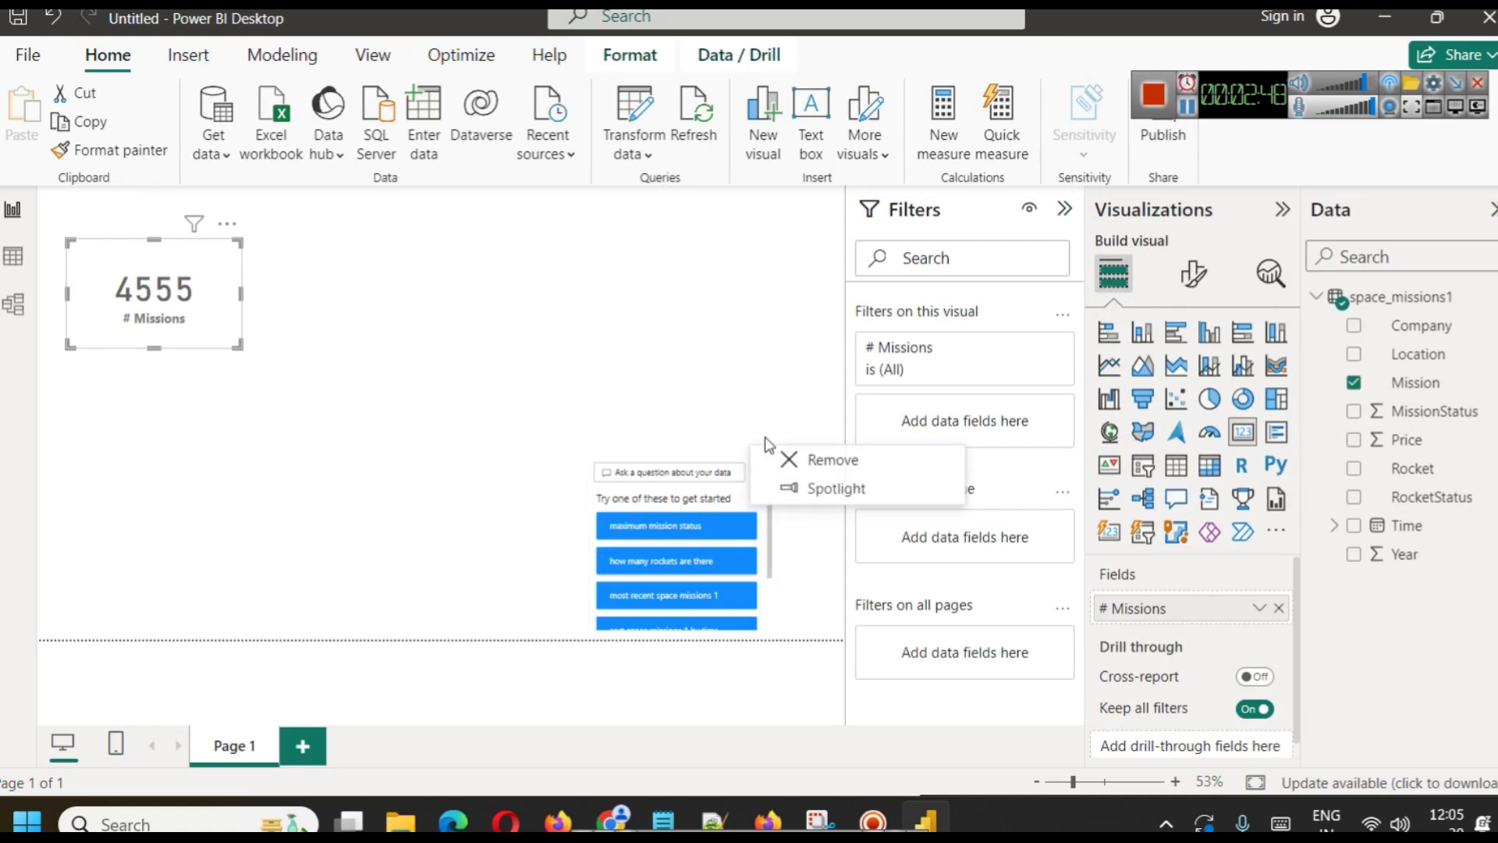
{"action": "left_click", "coordinate": [788, 459]}
{"action": "left_click", "coordinate": [139, 346]}
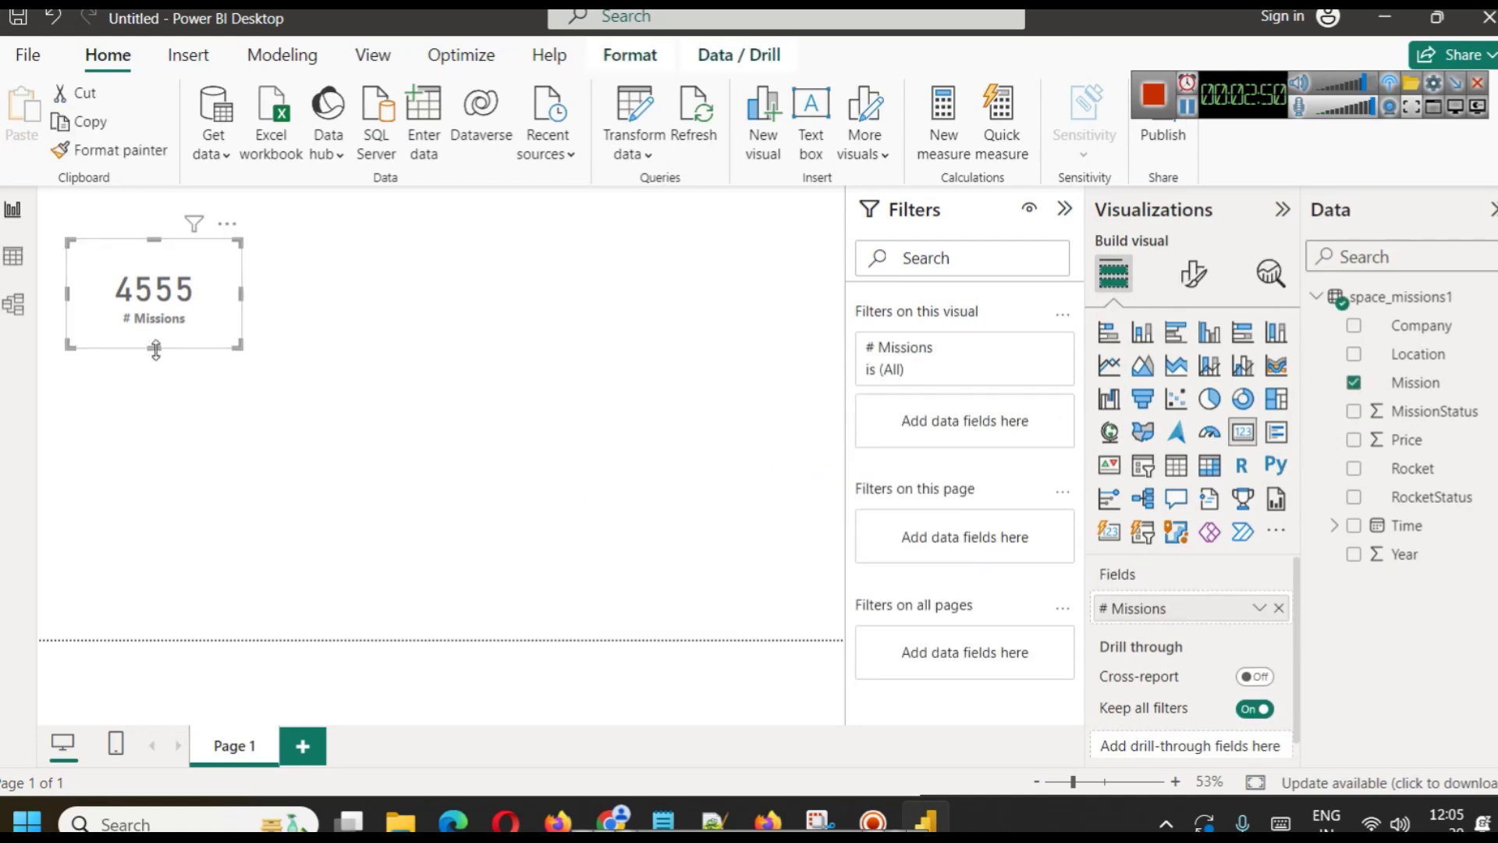
{"action": "left_click", "coordinate": [264, 353]}
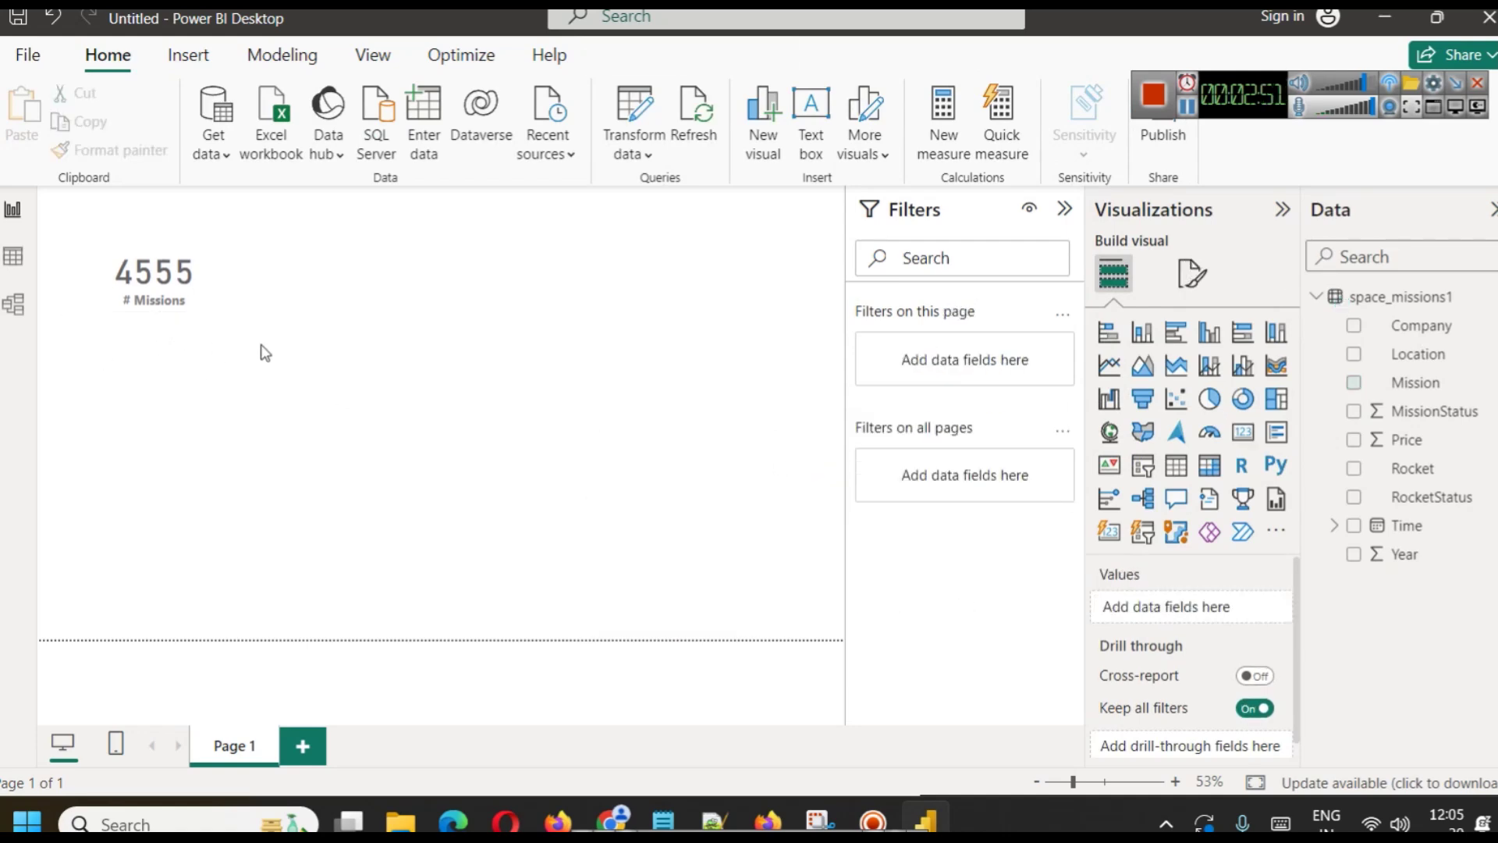
{"action": "left_click", "coordinate": [209, 283]}
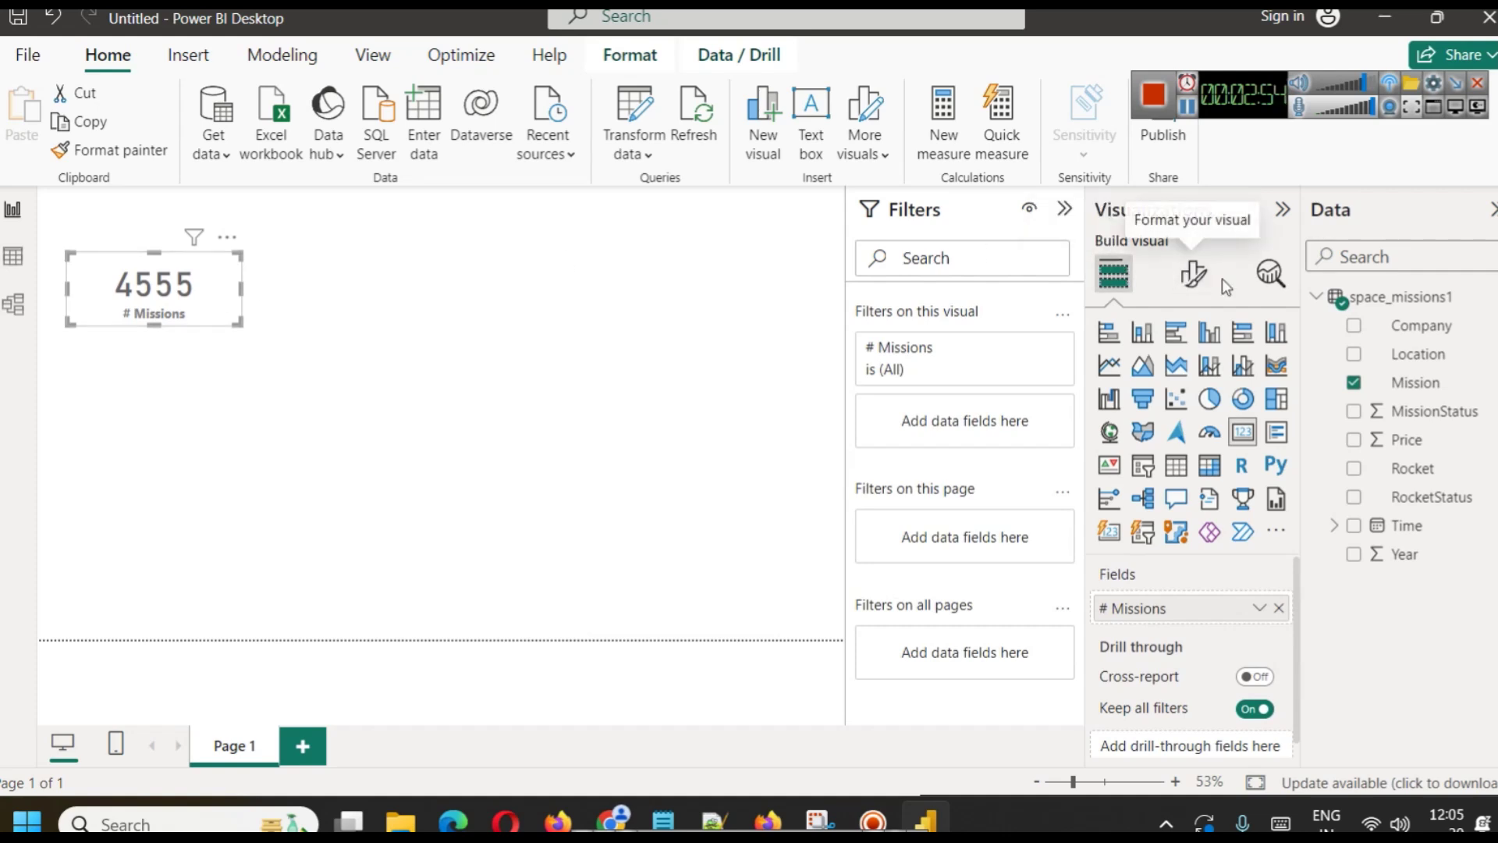
Turn on the shadow effect for the # Missions card.
{"action": "left_click", "coordinate": [1200, 287]}
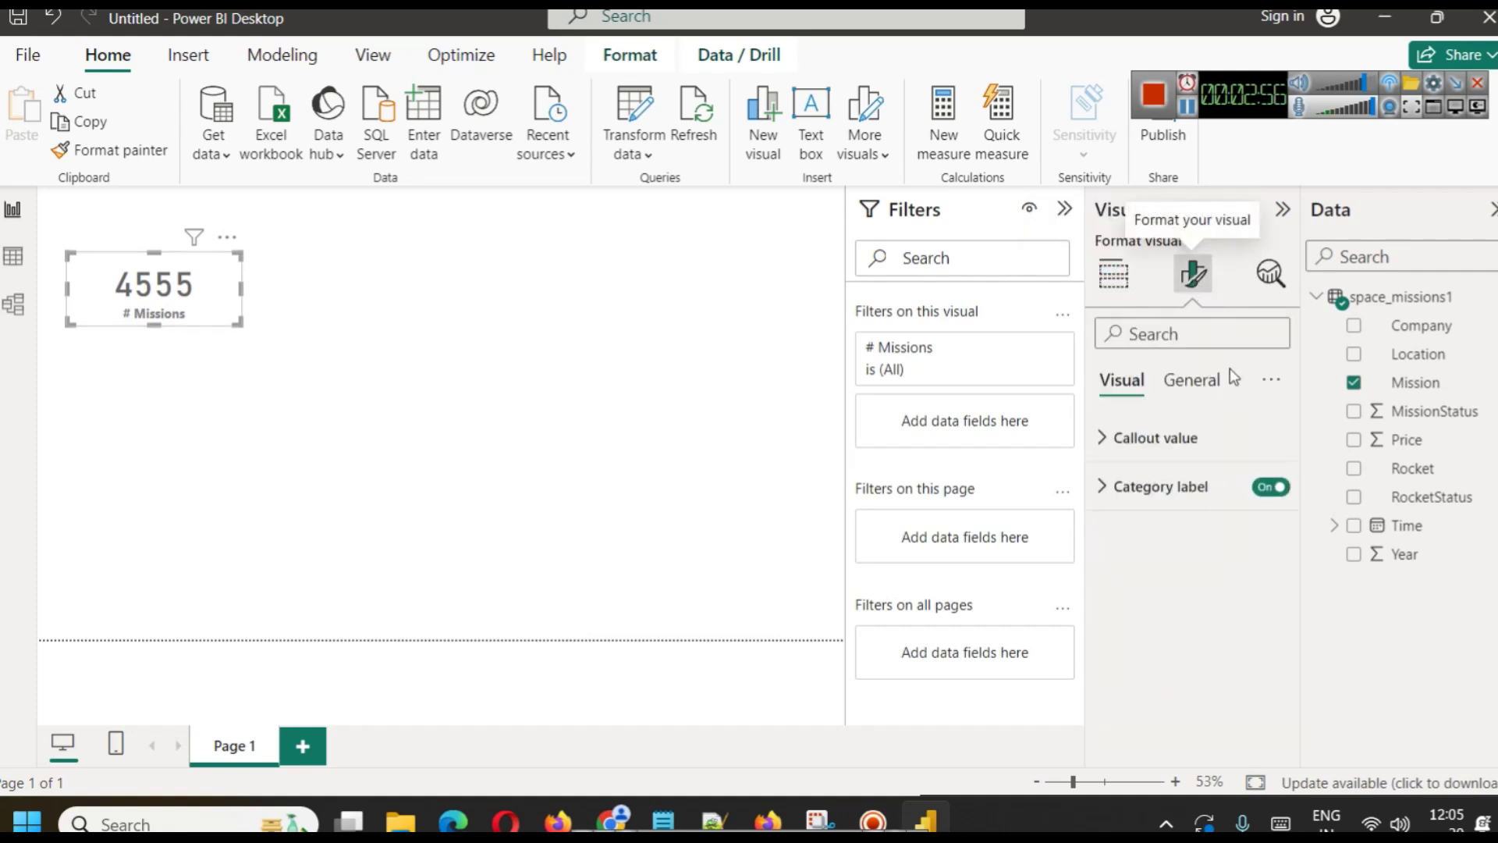
{"action": "left_click", "coordinate": [1201, 380]}
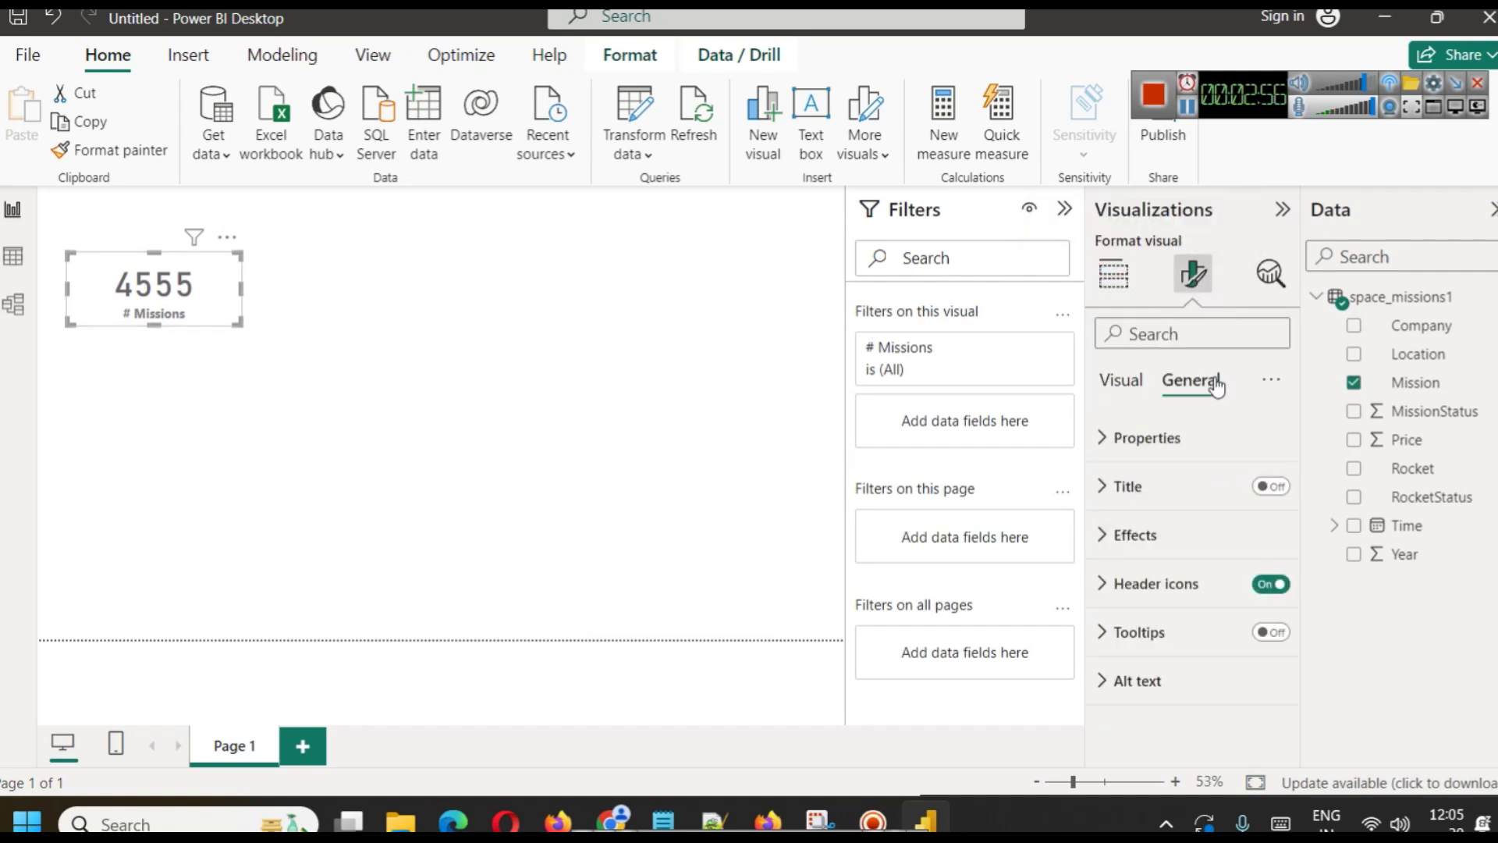
{"action": "left_click", "coordinate": [1182, 531]}
{"action": "scroll", "coordinate": [1182, 531], "scroll_direction": "down", "scroll_amount": 3}
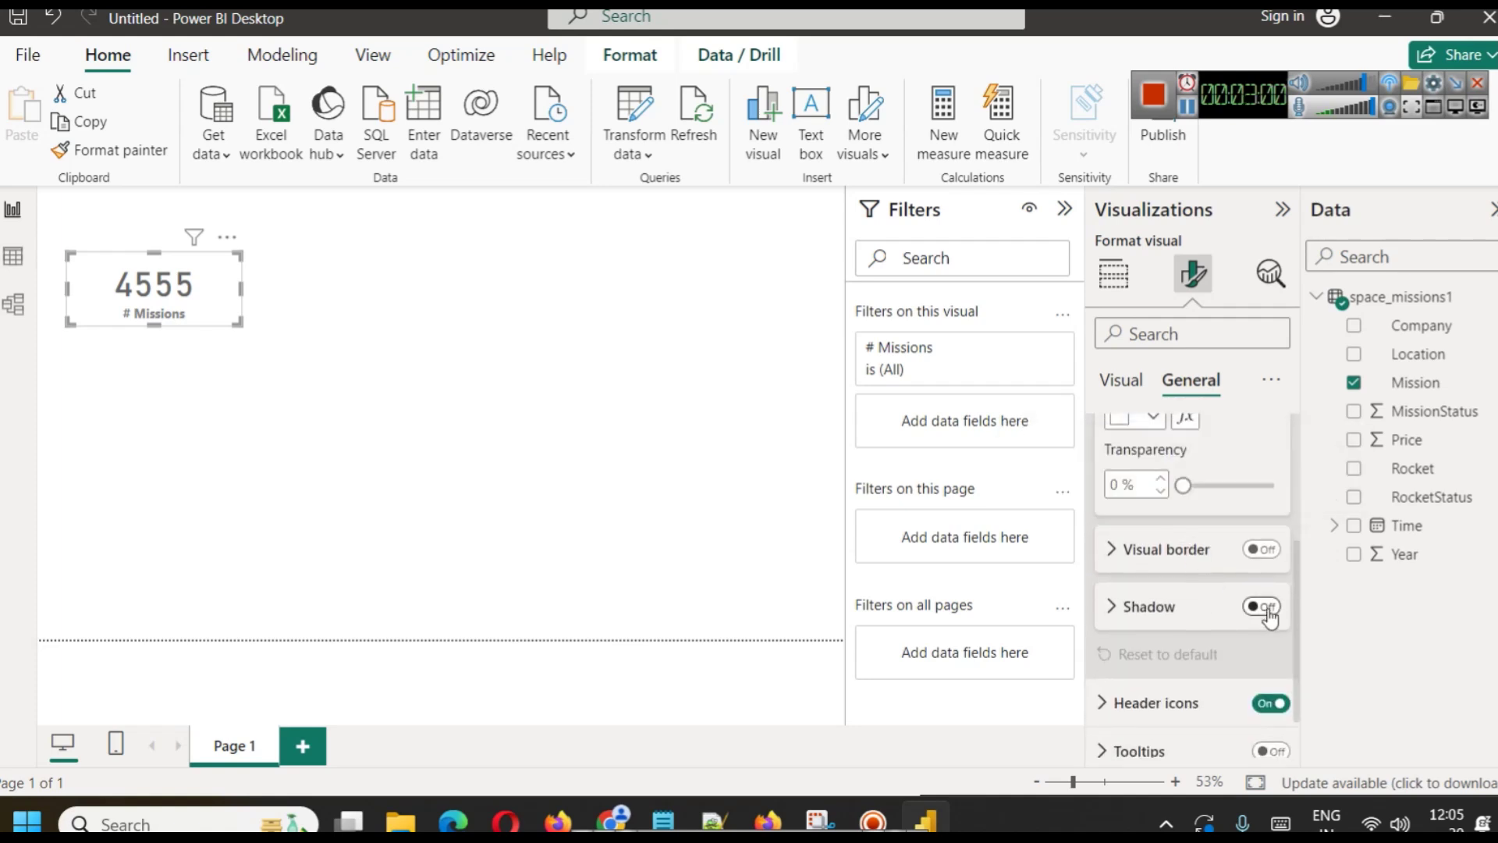
{"action": "left_click", "coordinate": [1268, 608]}
{"action": "left_click", "coordinate": [638, 529]}
{"action": "left_click", "coordinate": [1187, 109]}
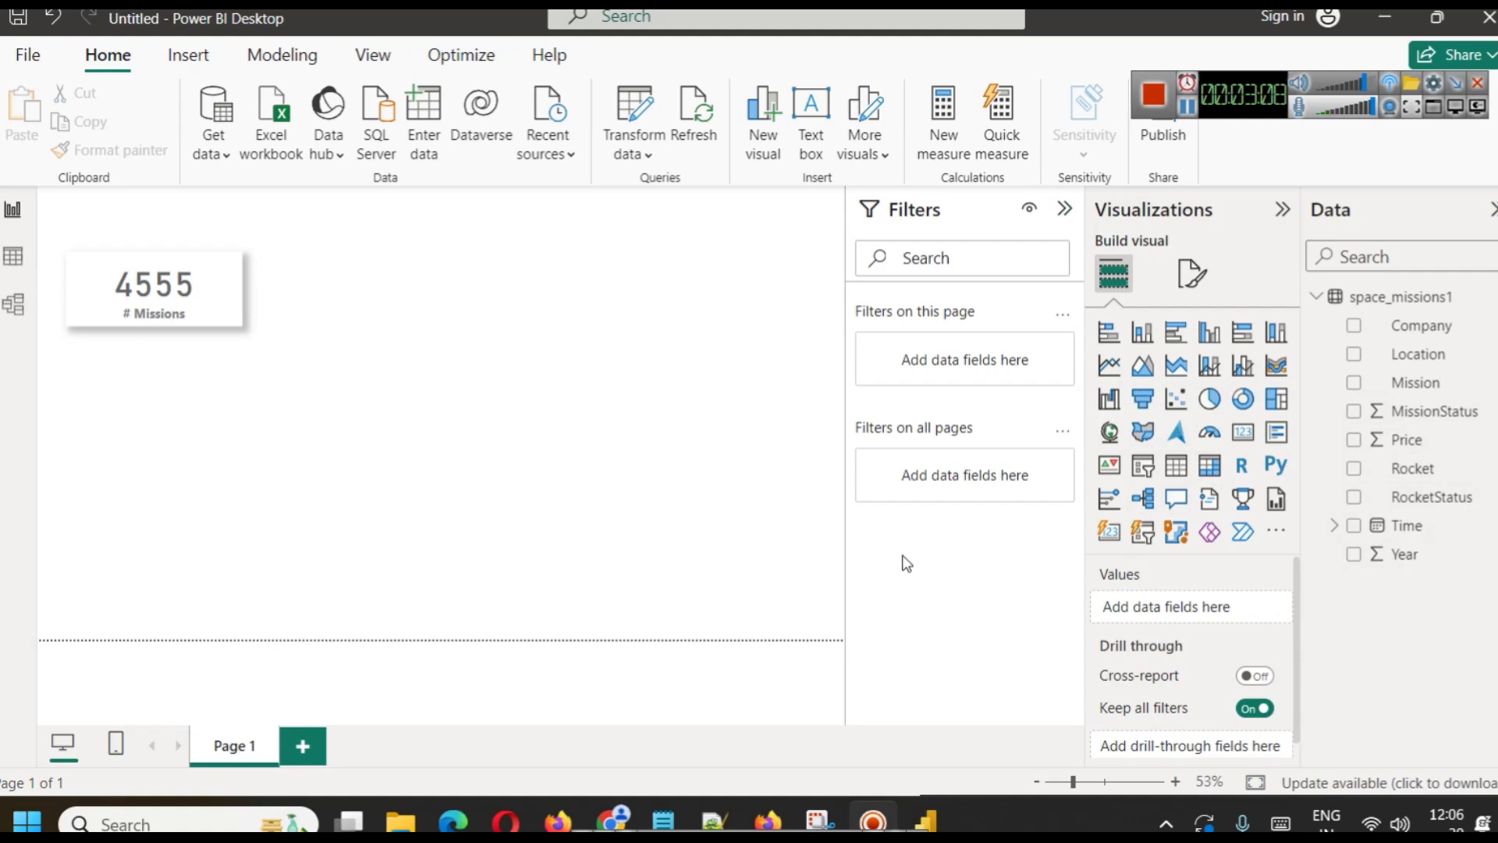
Review the rows of the space_missions1 table, and duplicate the # Missions card directly below the original.
{"action": "left_click", "coordinate": [12, 256]}
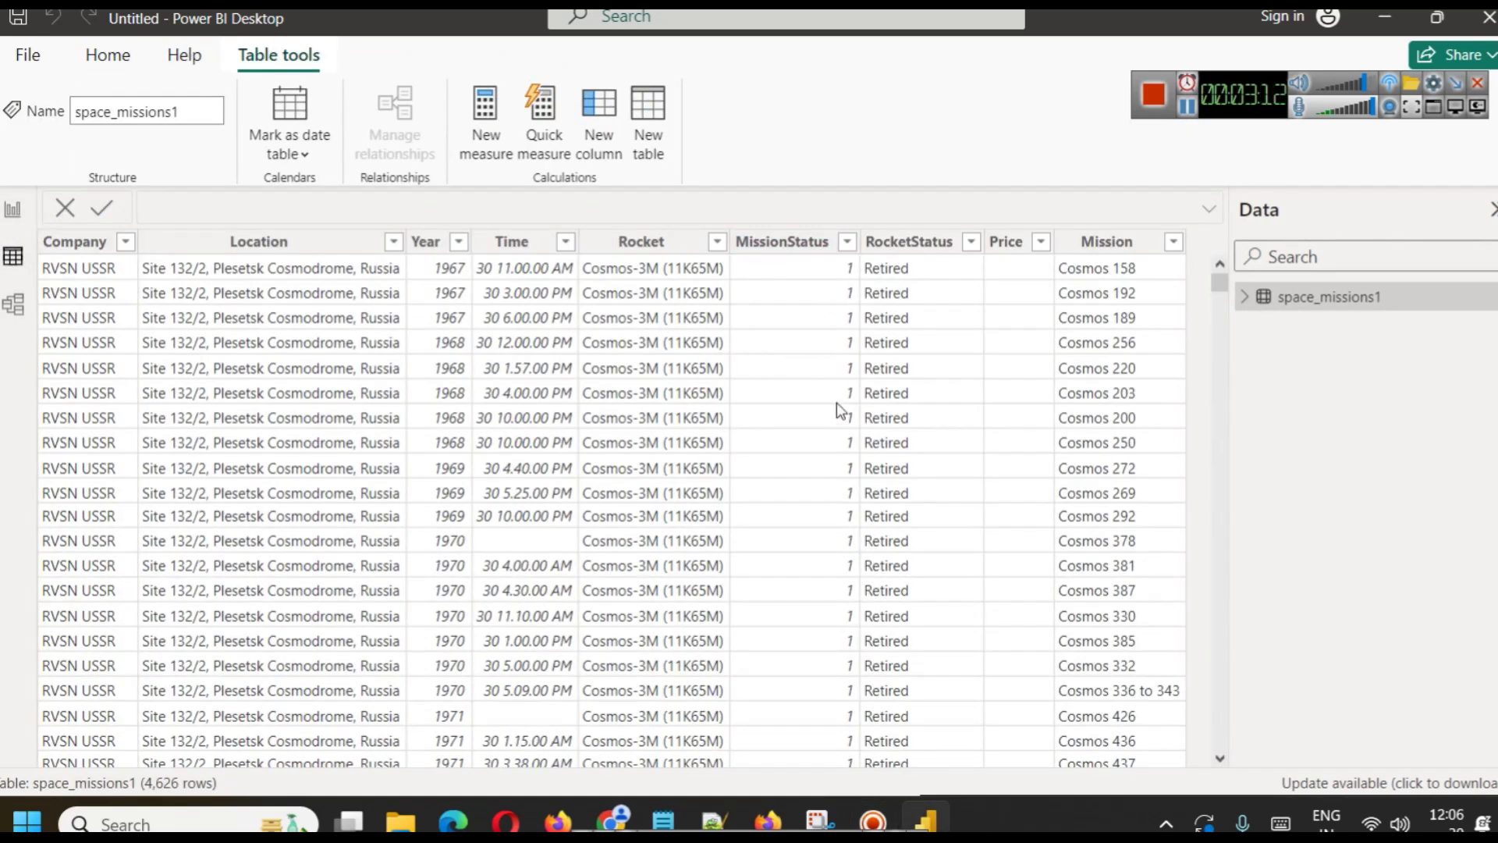
{"action": "left_click", "coordinate": [8, 215]}
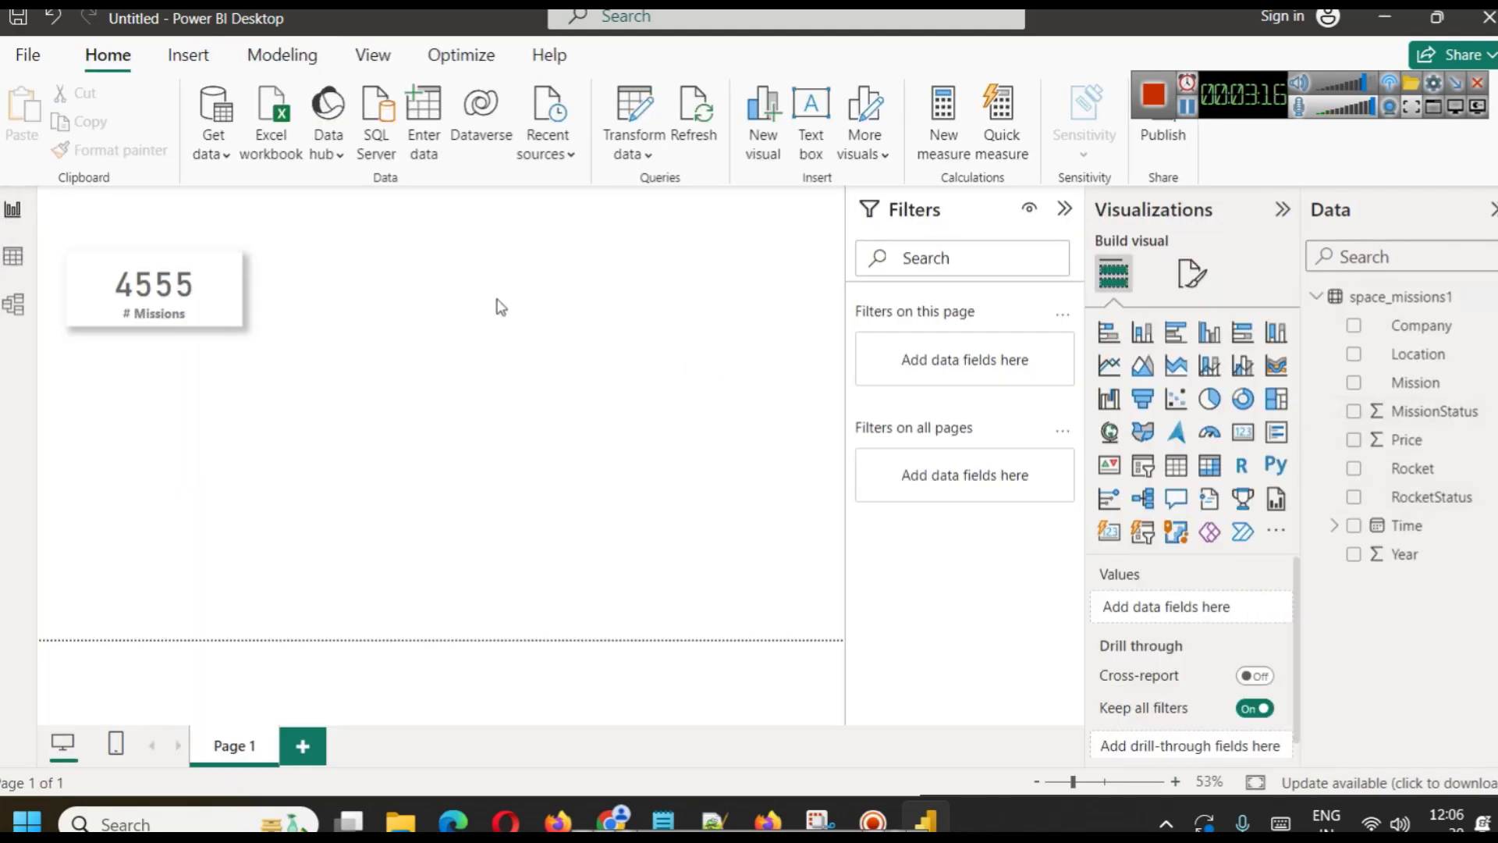
{"action": "left_click", "coordinate": [201, 312]}
{"action": "key", "text": "ctrl+c"}
{"action": "key", "text": "ctrl+v"}
{"action": "left_click_drag", "start_coordinate": [201, 312], "coordinate": [200, 396]}
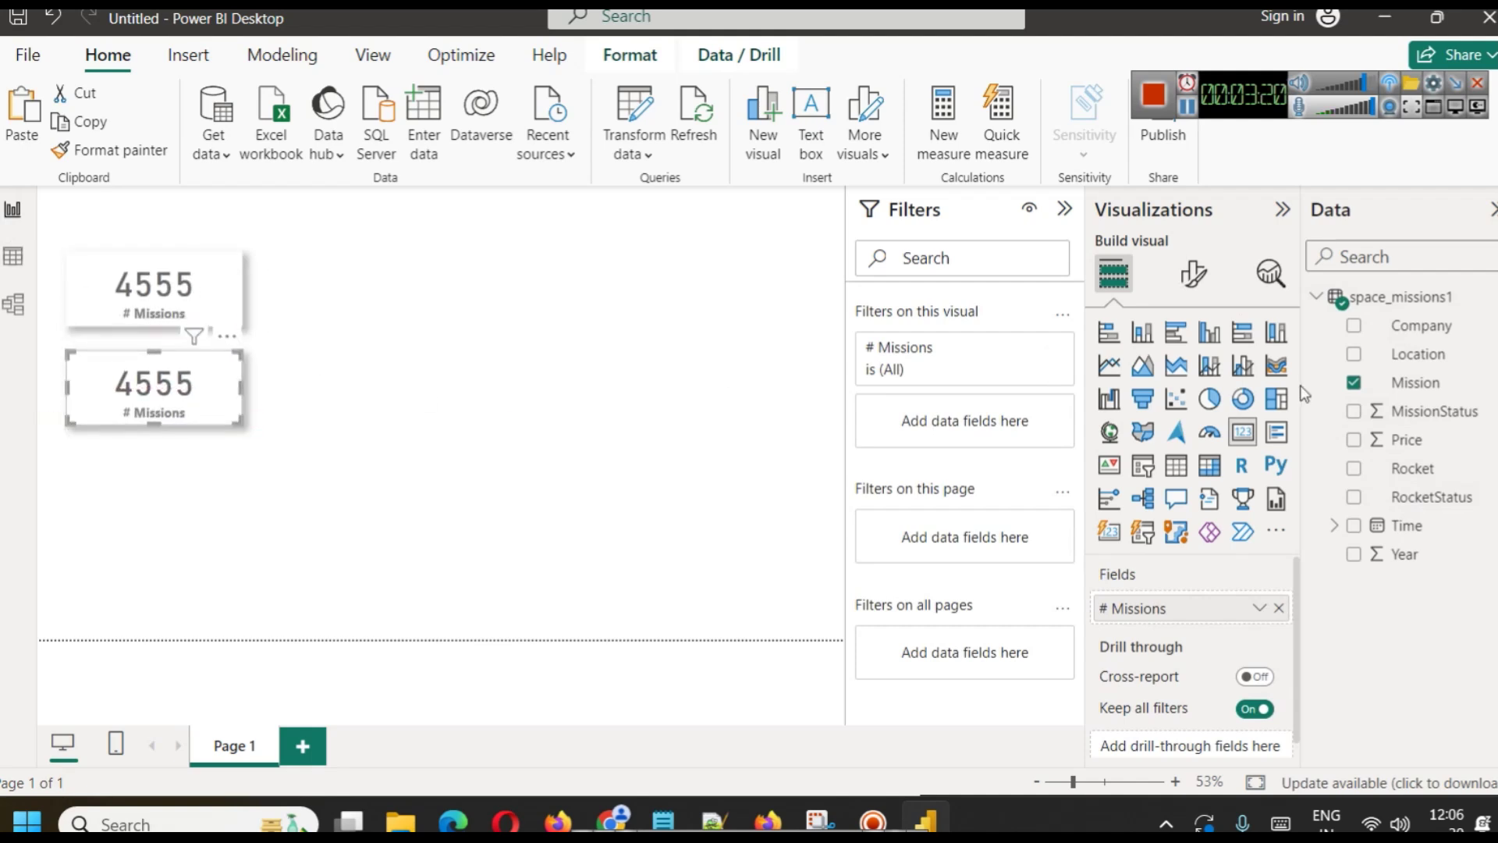
Replace the copied card's # Missions field with MissionStatus, summarized as Average.
{"action": "left_click", "coordinate": [1278, 607]}
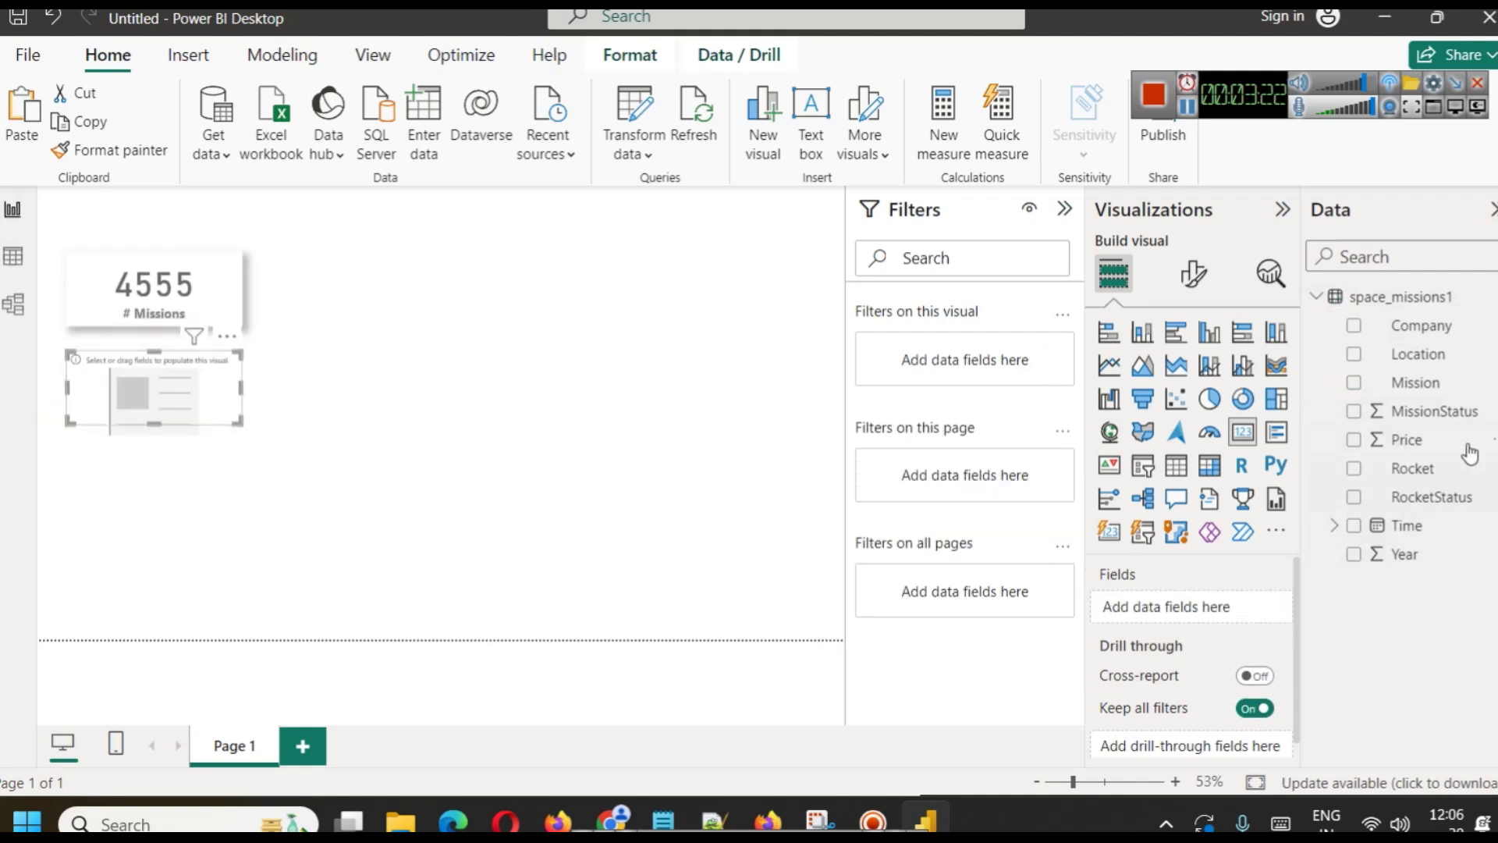
{"action": "left_click_drag", "start_coordinate": [1438, 428], "coordinate": [1206, 608]}
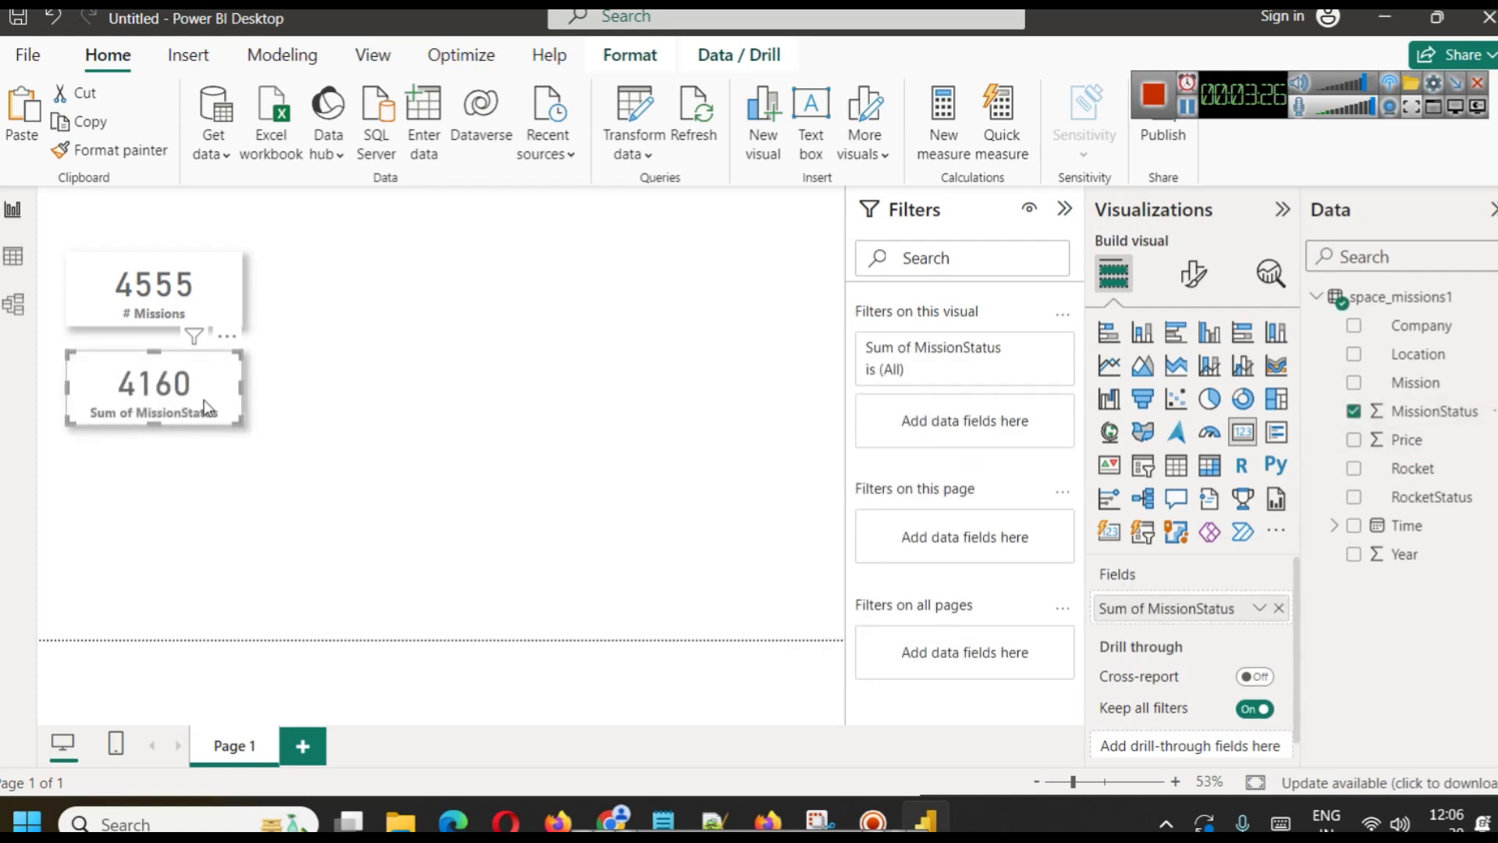
{"action": "left_click", "coordinate": [1259, 607]}
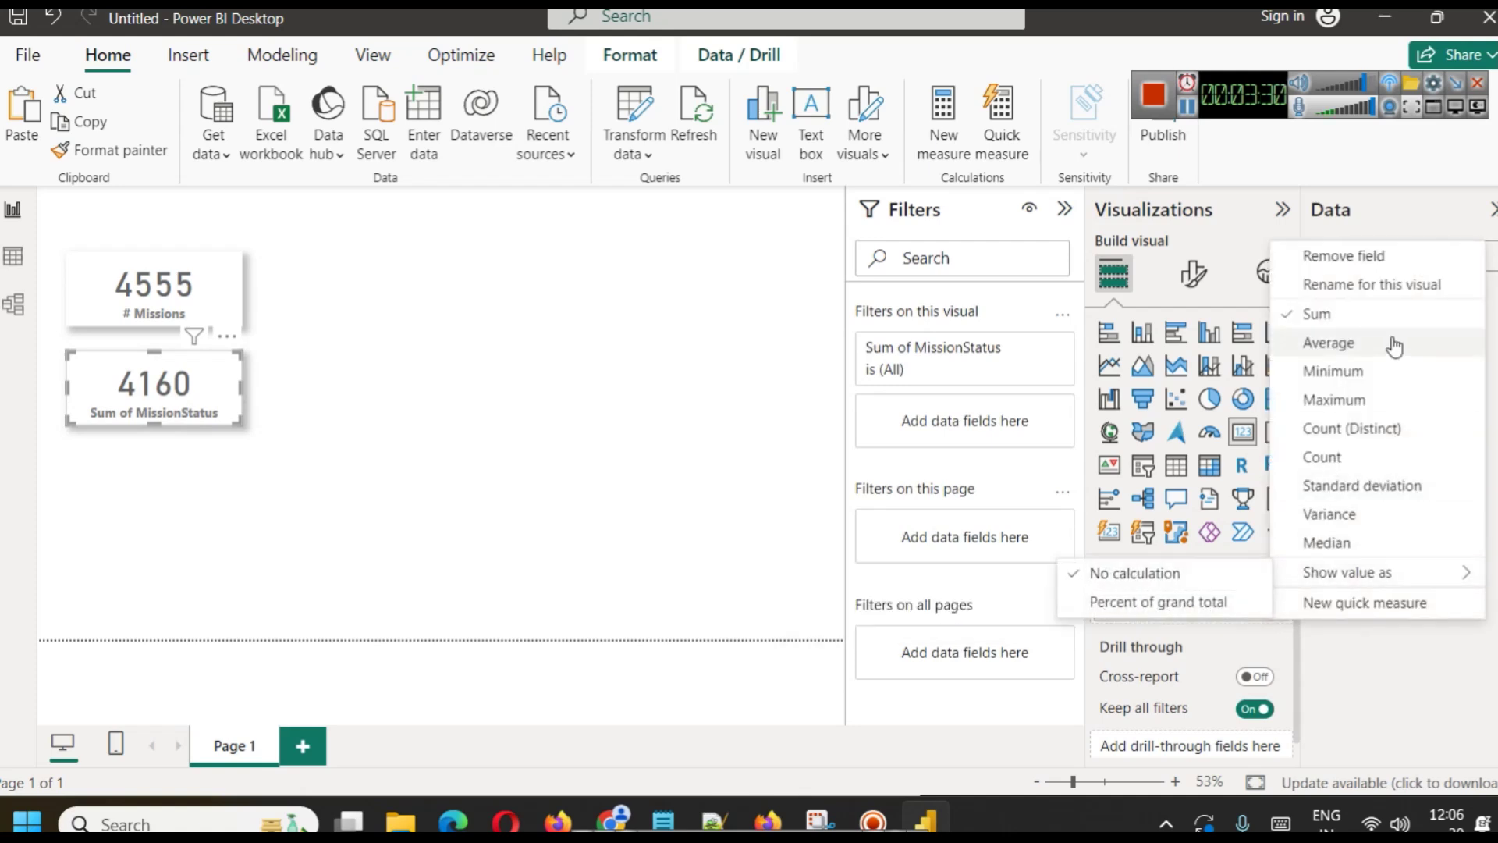
{"action": "left_click", "coordinate": [1329, 343]}
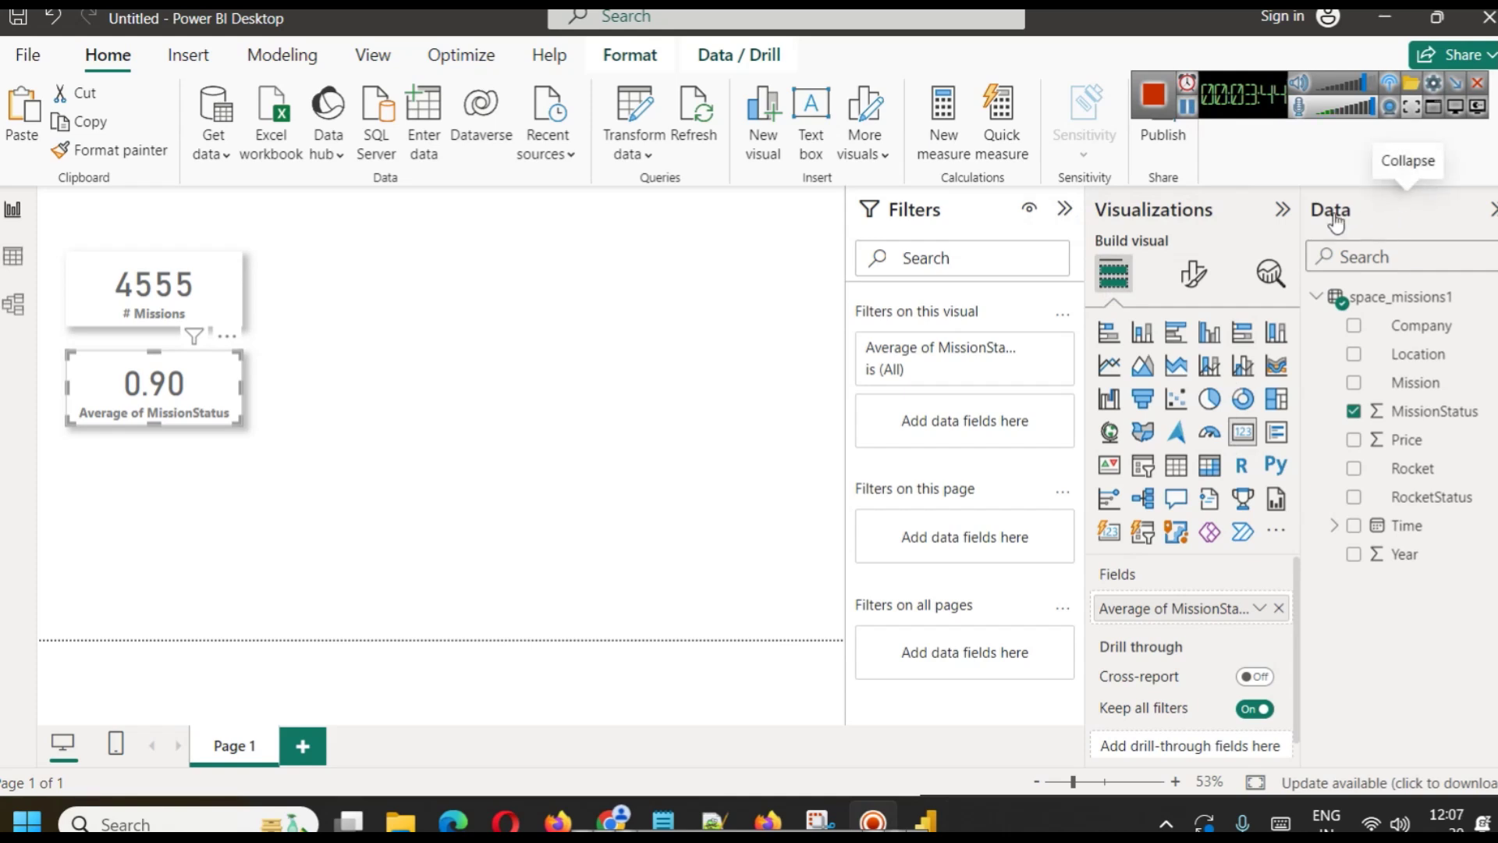
{"action": "left_click", "coordinate": [378, 351]}
{"action": "left_click", "coordinate": [188, 383]}
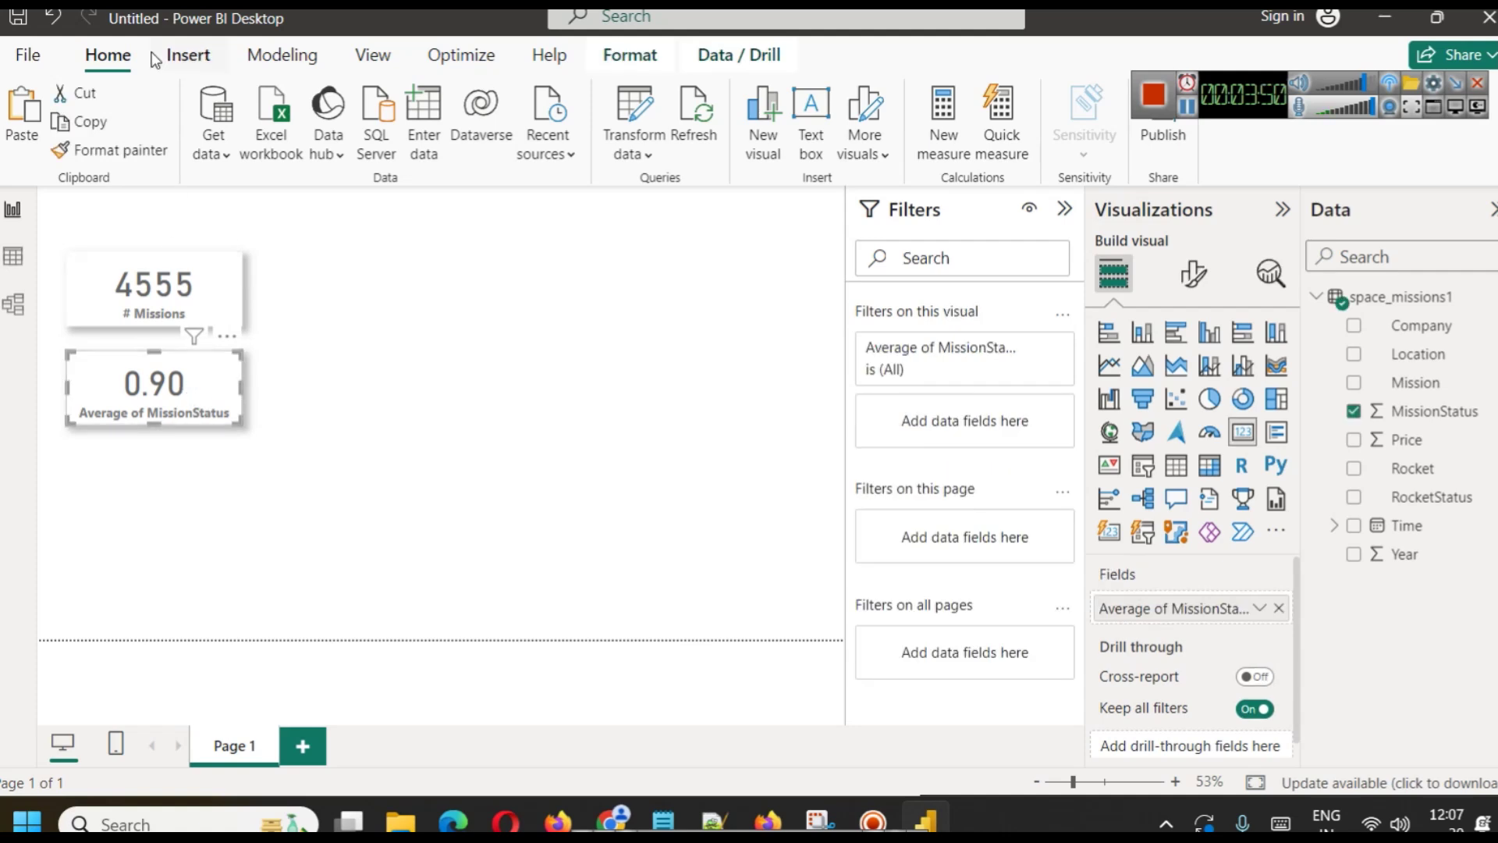
Create a measure Success Rate = AVERAGE(space_missions1[MissionStatus]) in the space_missions1 table.
{"action": "left_click", "coordinate": [274, 66]}
{"action": "left_click", "coordinate": [128, 126]}
{"action": "double_click", "coordinate": [187, 205]}
{"action": "type", "text": "SUc"}
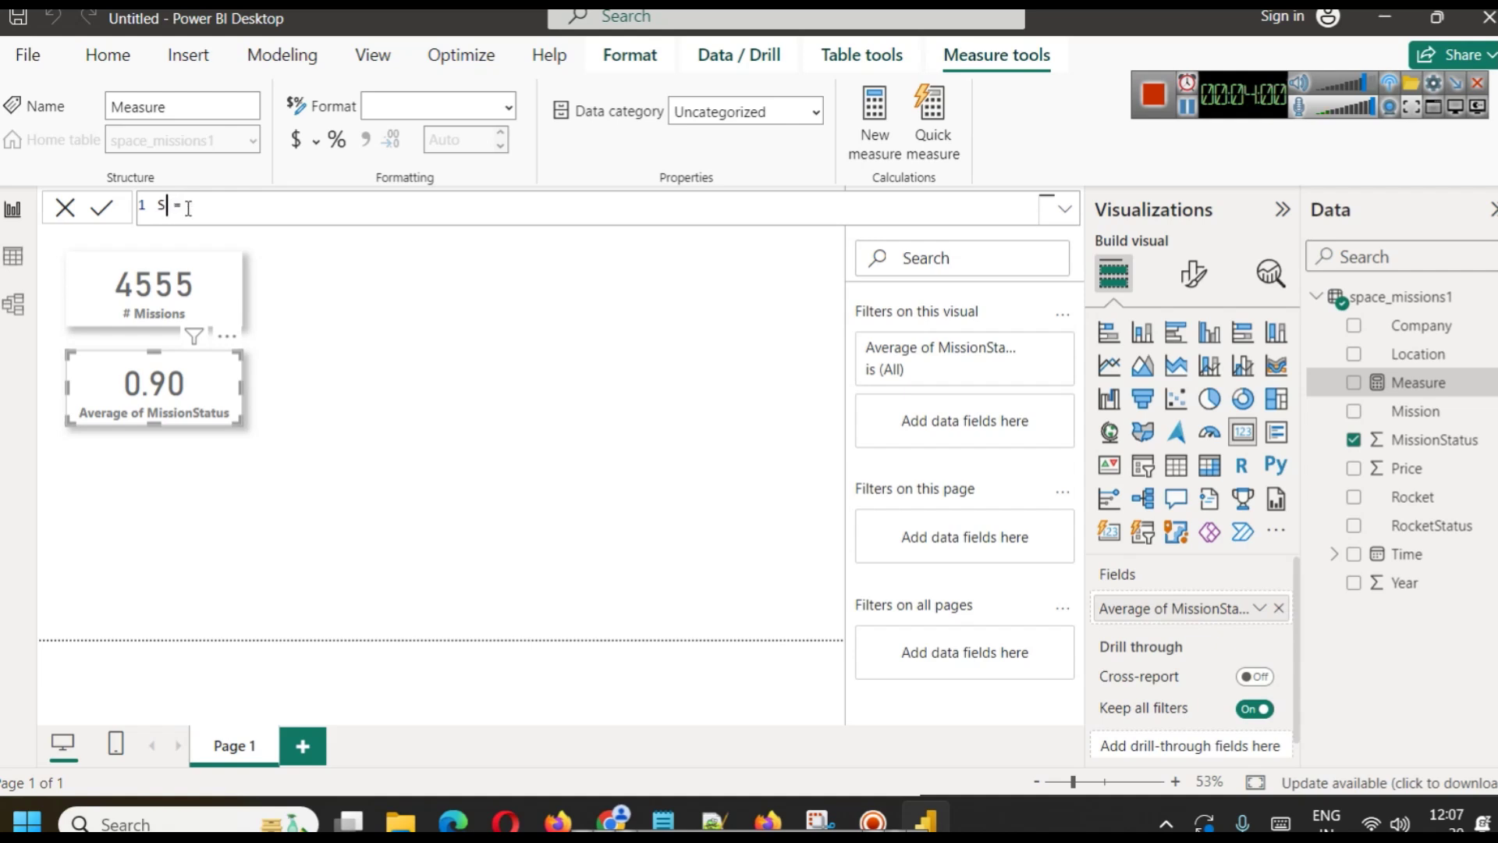
{"action": "type", "text": "cess Rat"}
{"action": "type", "text": "AVERAGE("}
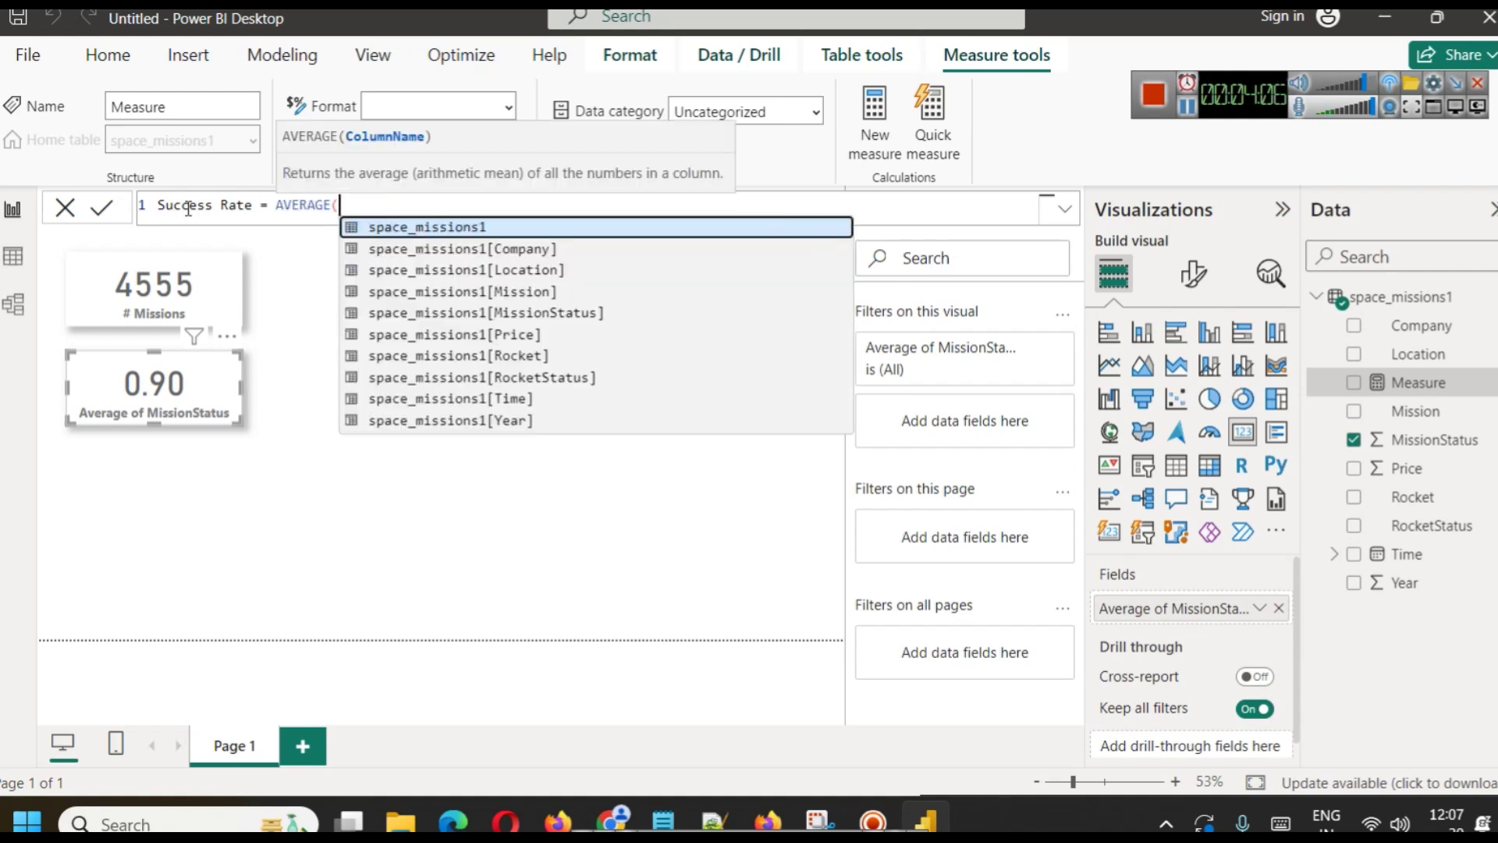
{"action": "left_click", "coordinate": [515, 318]}
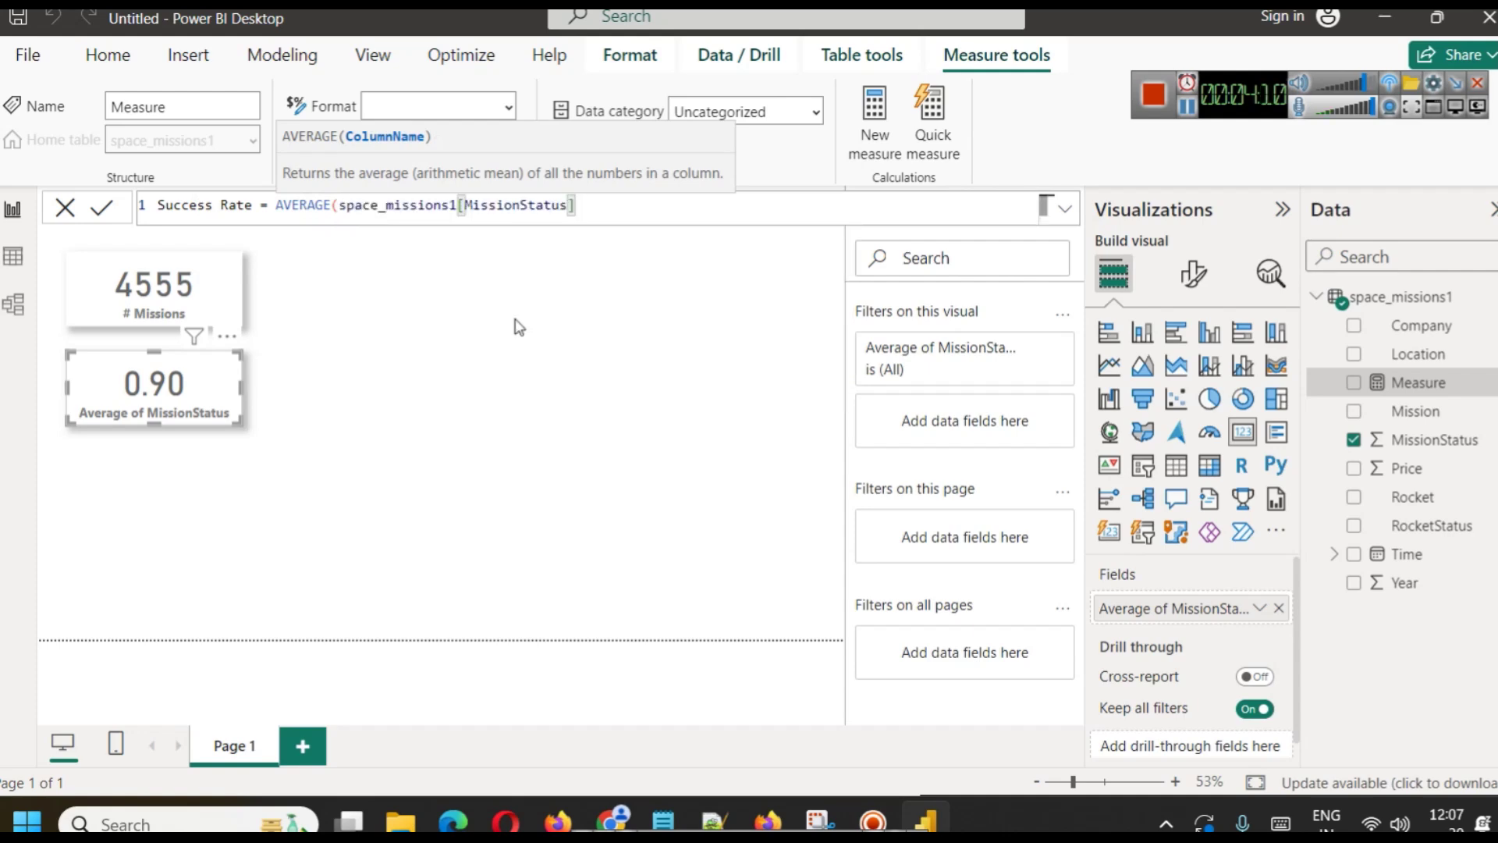
{"action": "type", "text": ")"}
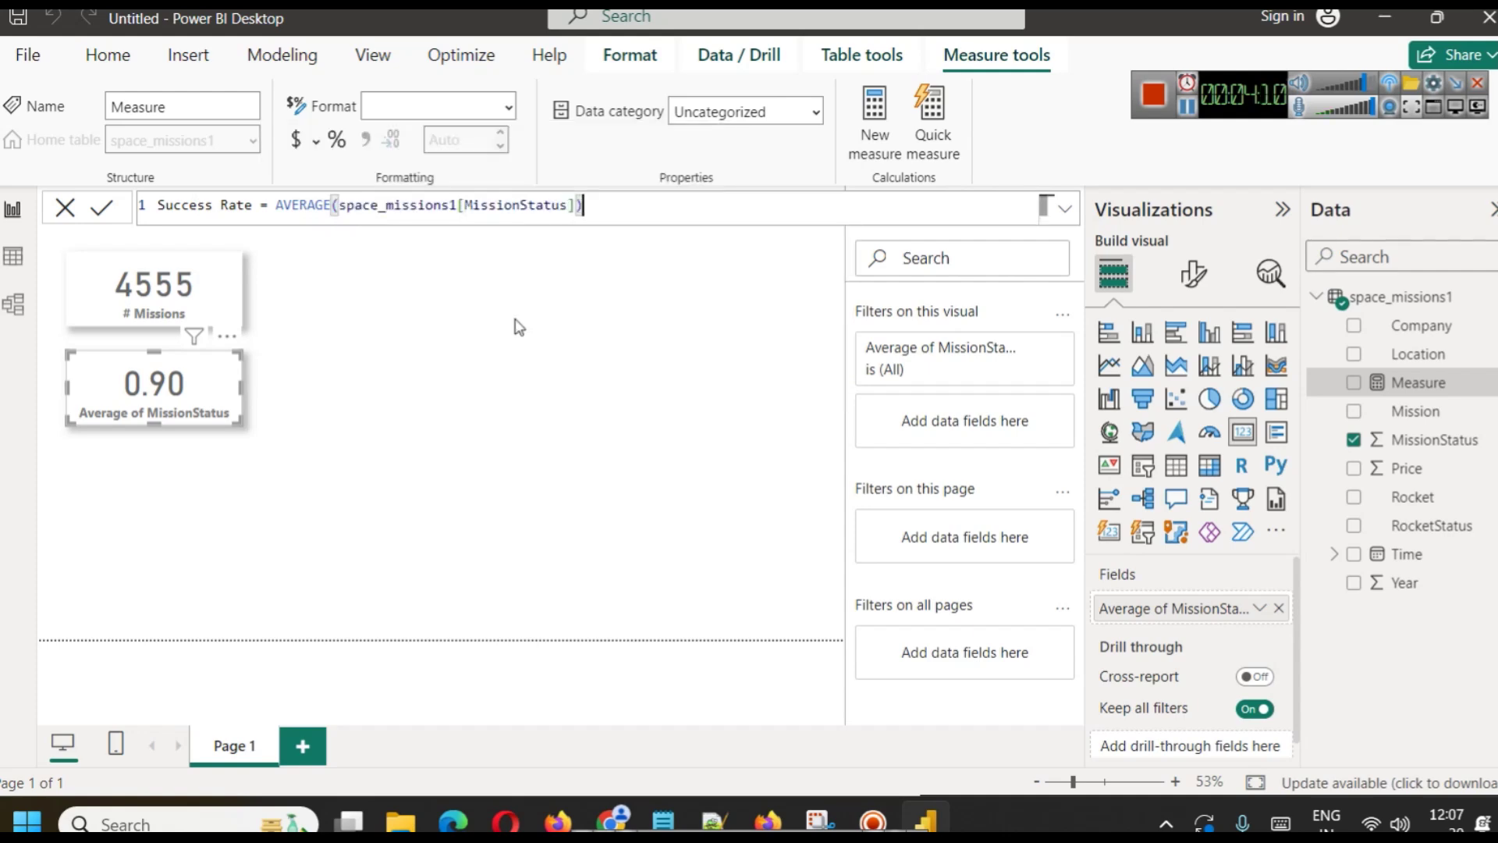
Format the Success Rate measure as Percentage and commit its formula.
{"action": "left_click", "coordinate": [511, 109]}
{"action": "left_click", "coordinate": [511, 109]}
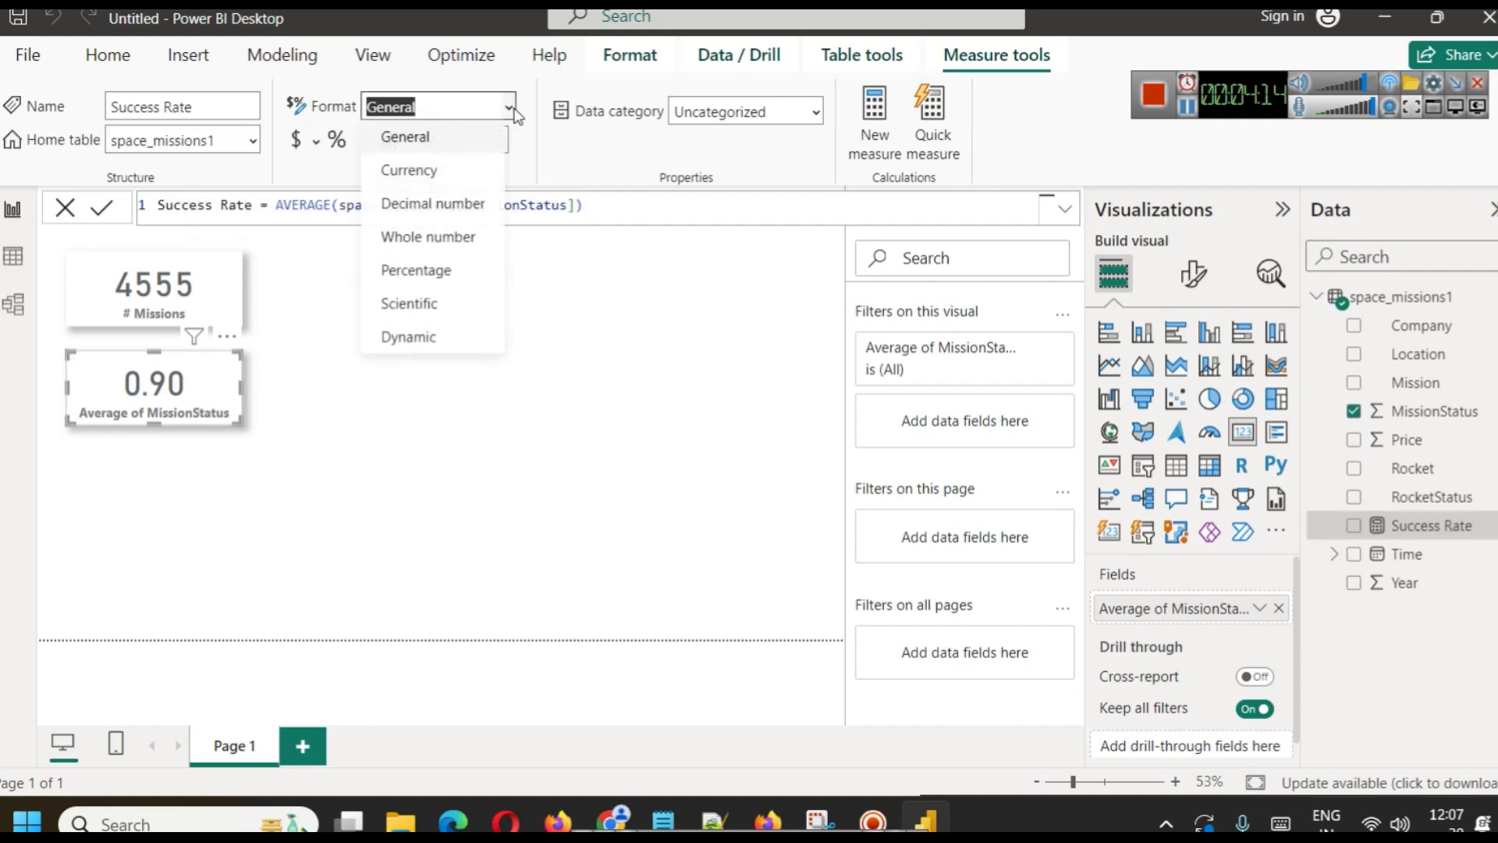
{"action": "left_click", "coordinate": [456, 269]}
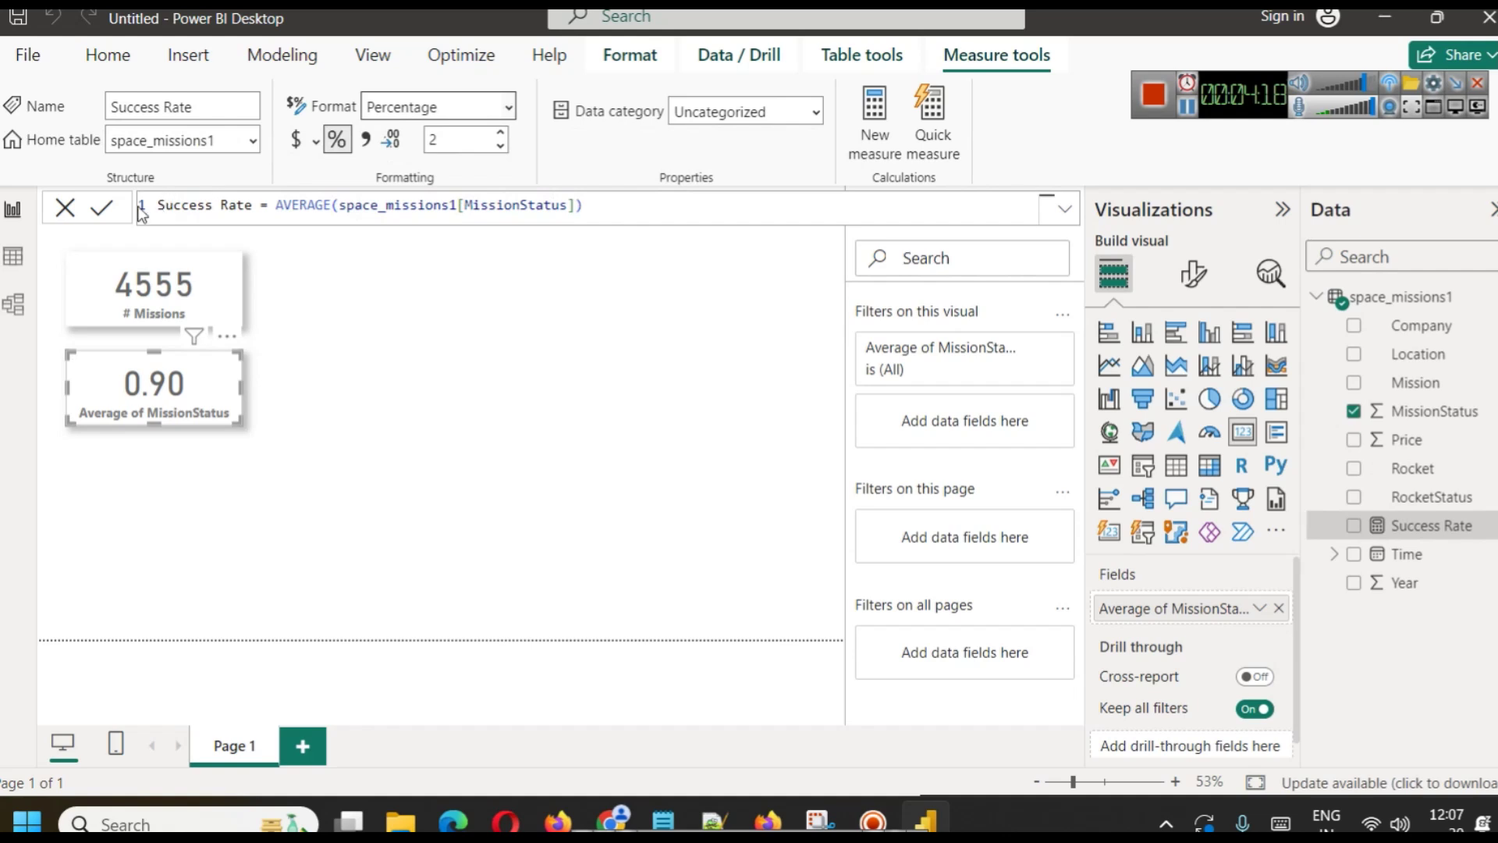
{"action": "left_click", "coordinate": [106, 207]}
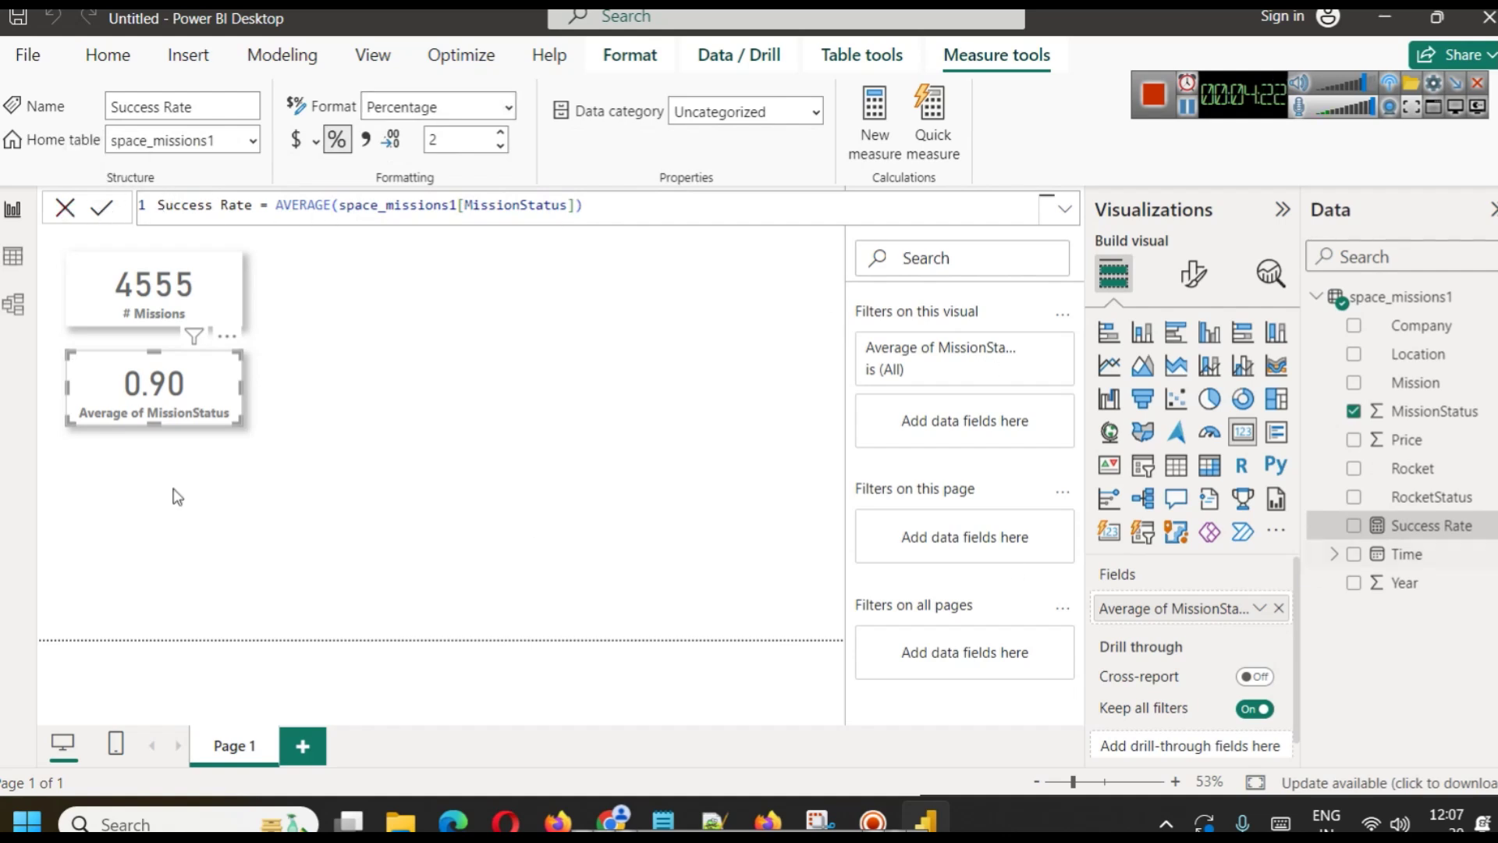
Replace the second card's average MissionStatus field with the Success Rate measure, and set its value decimal places to 0.
{"action": "left_click", "coordinate": [1278, 608]}
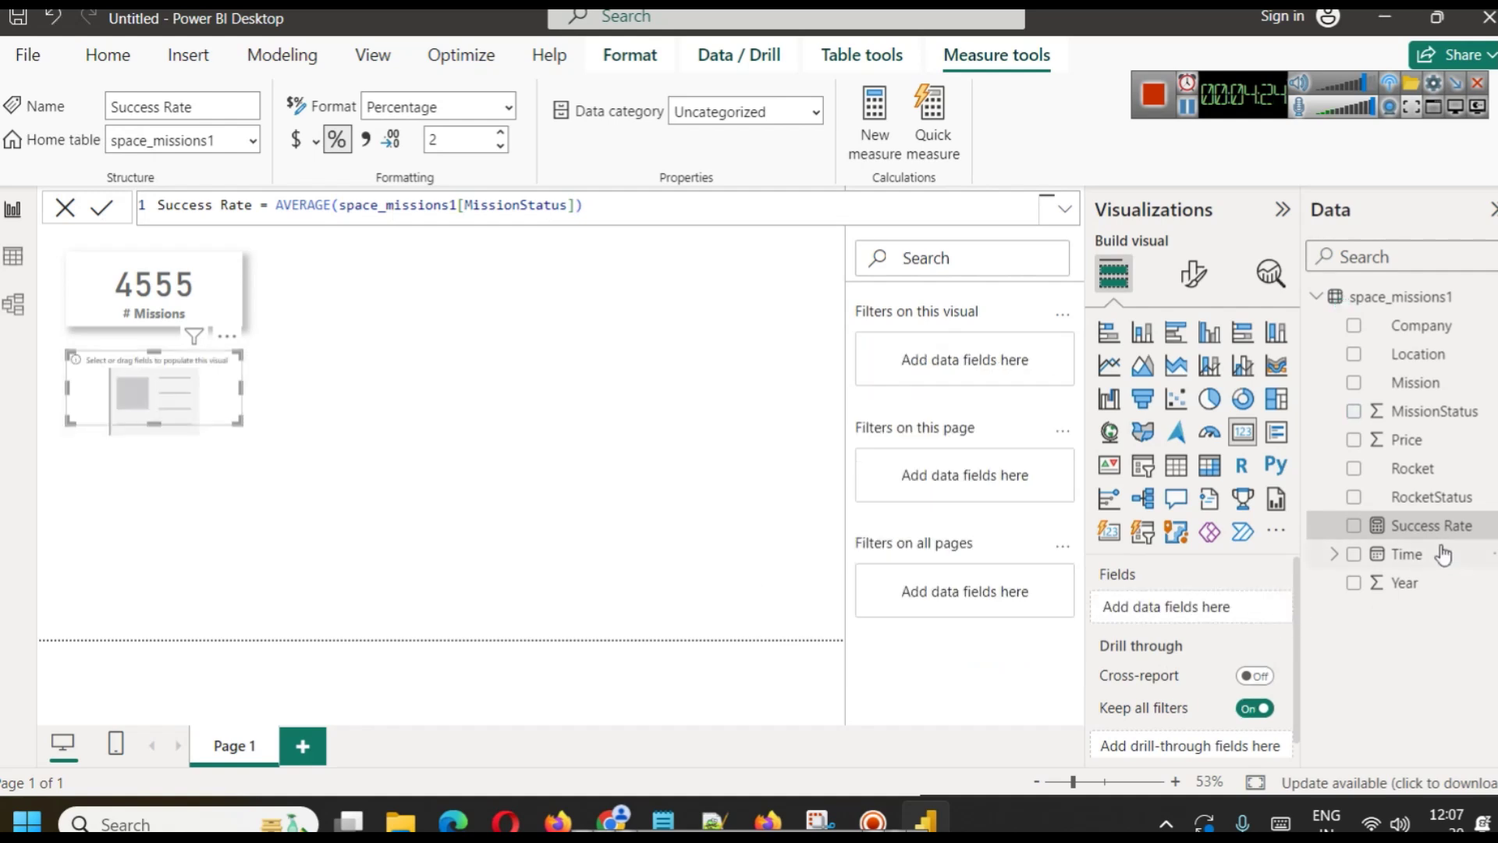
{"action": "left_click_drag", "start_coordinate": [1425, 525], "coordinate": [1204, 624]}
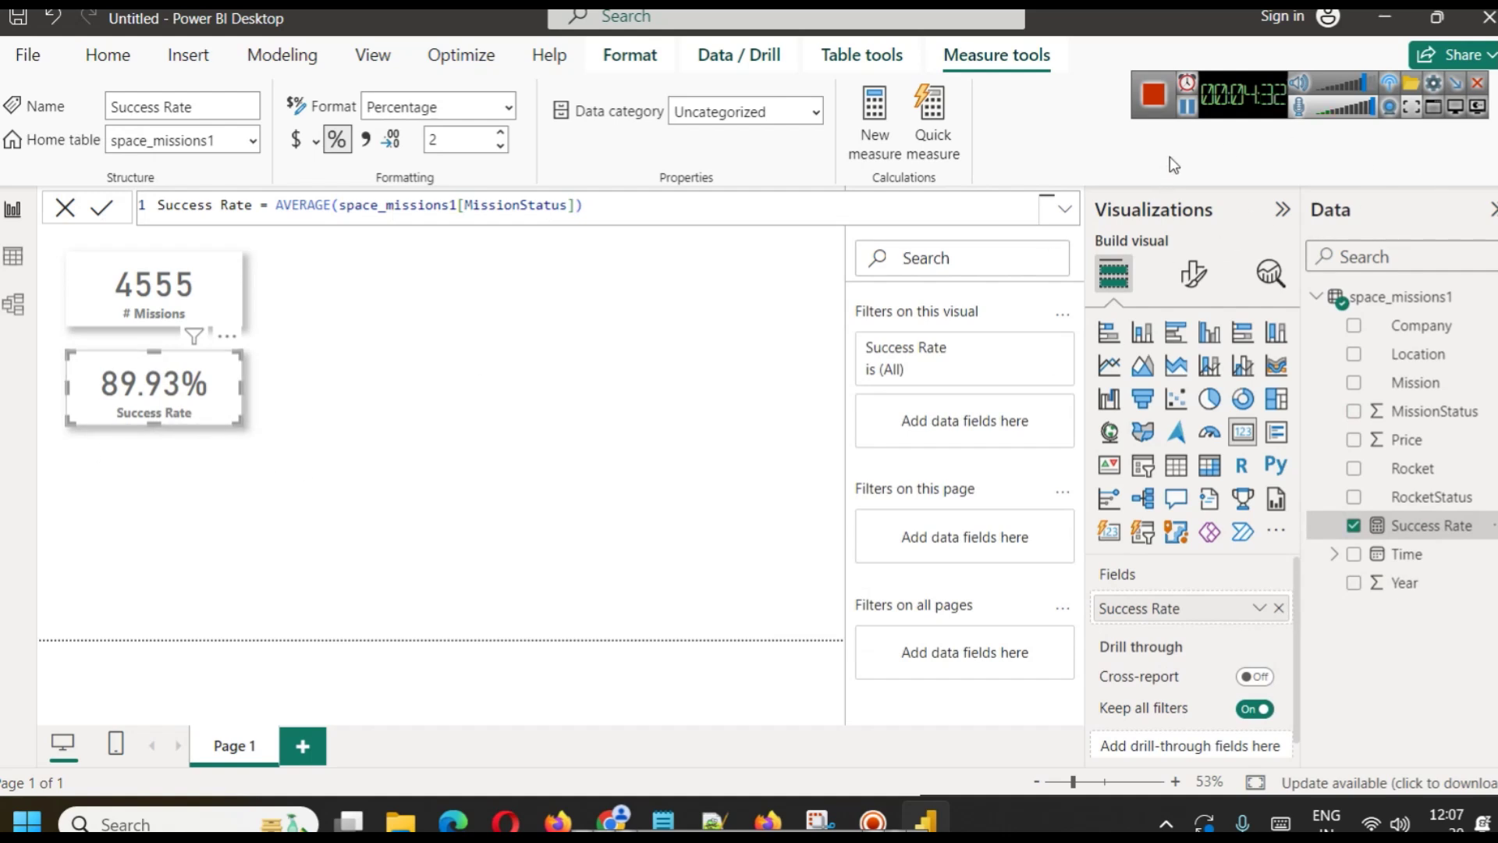
{"action": "left_click", "coordinate": [1193, 273]}
{"action": "scroll", "coordinate": [1170, 490], "scroll_direction": "up", "scroll_amount": 2}
{"action": "scroll", "coordinate": [1171, 530], "scroll_direction": "down", "scroll_amount": 2}
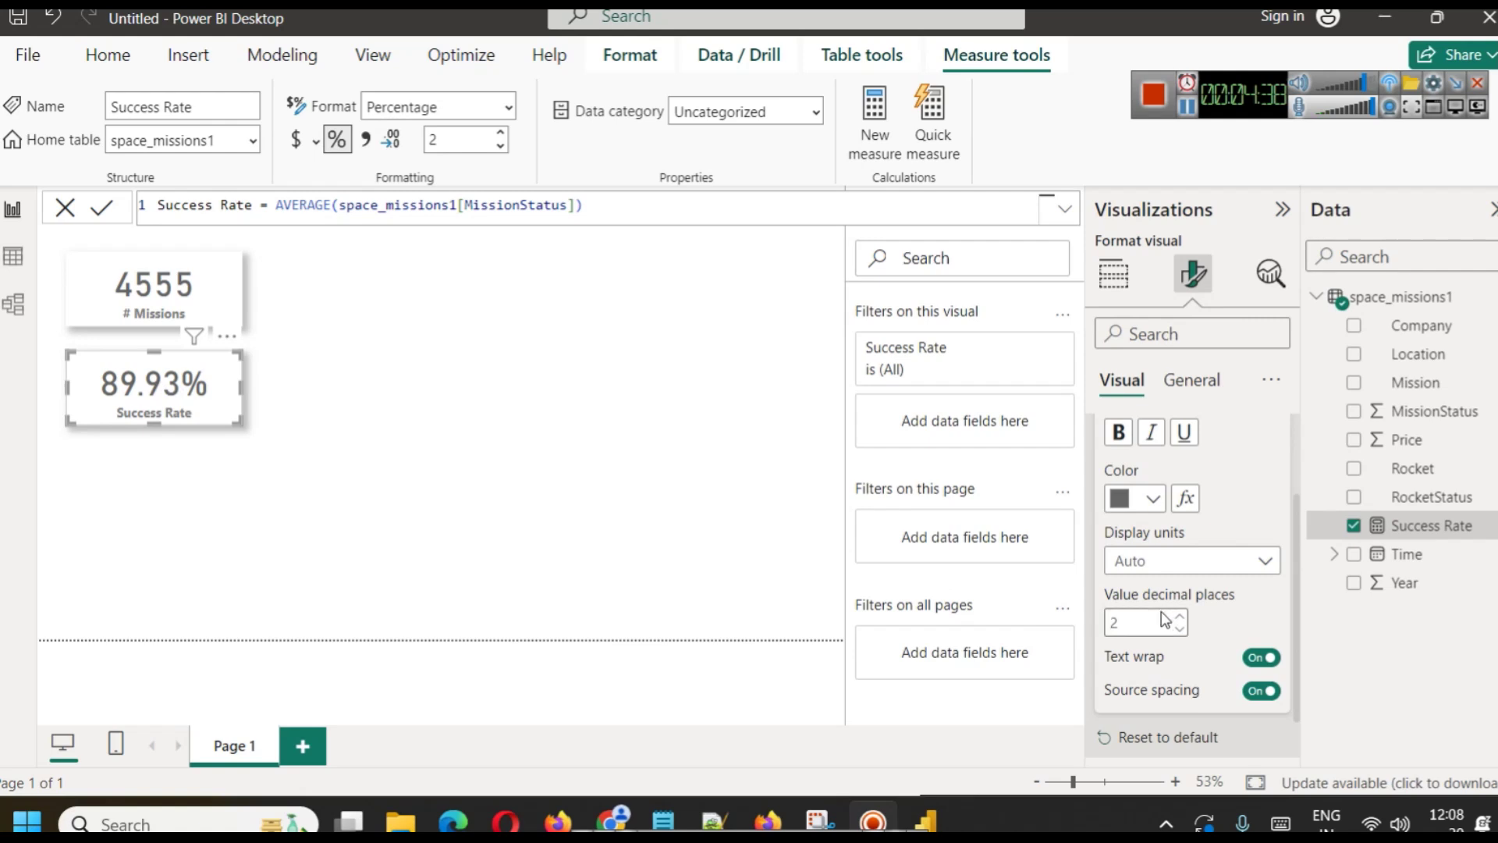
{"action": "left_click", "coordinate": [1179, 628]}
{"action": "left_click", "coordinate": [1179, 628]}
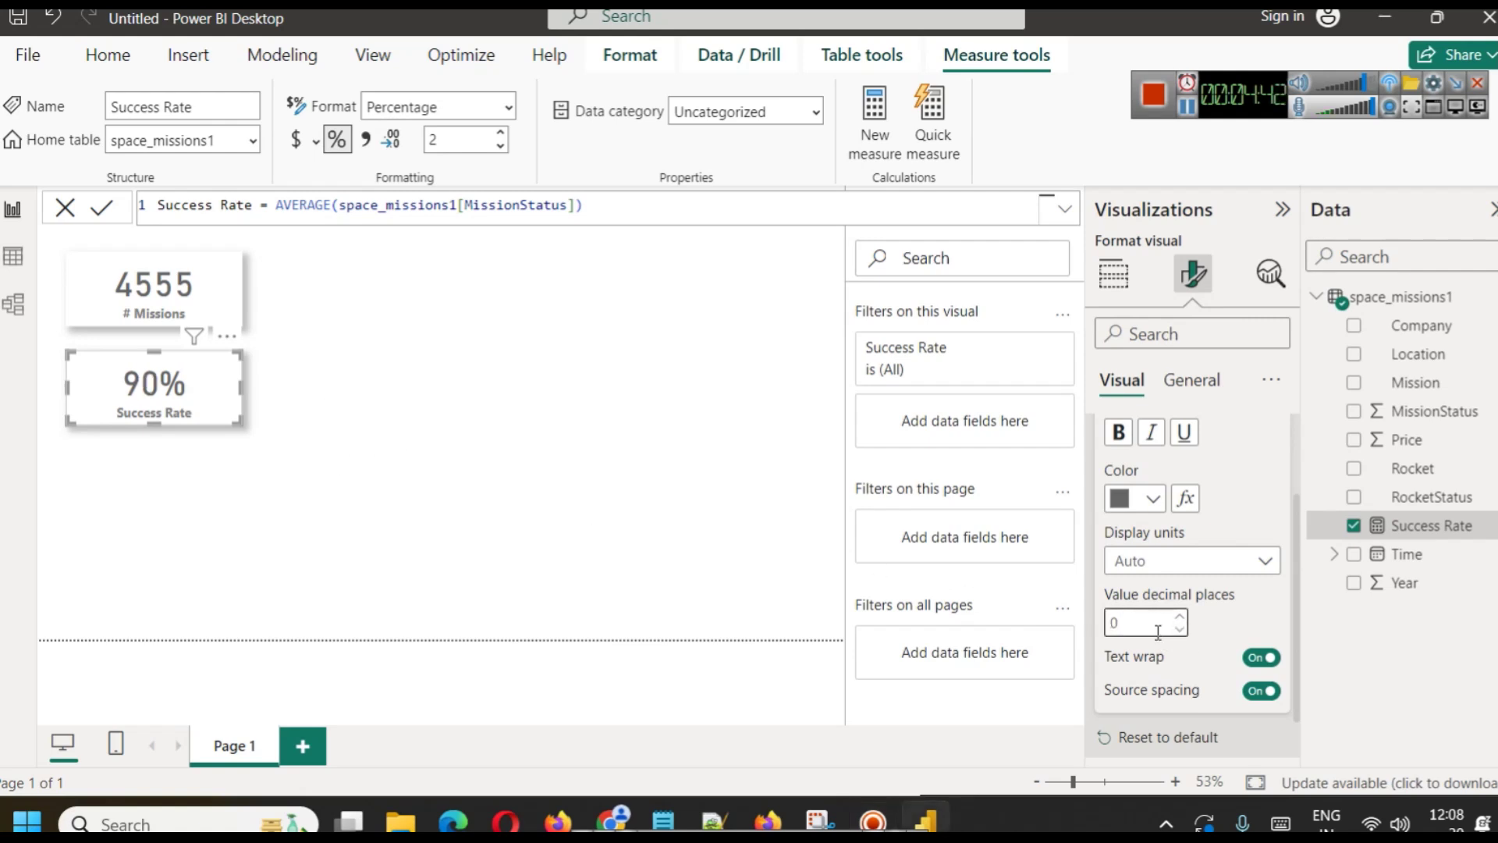
{"action": "left_click", "coordinate": [531, 466]}
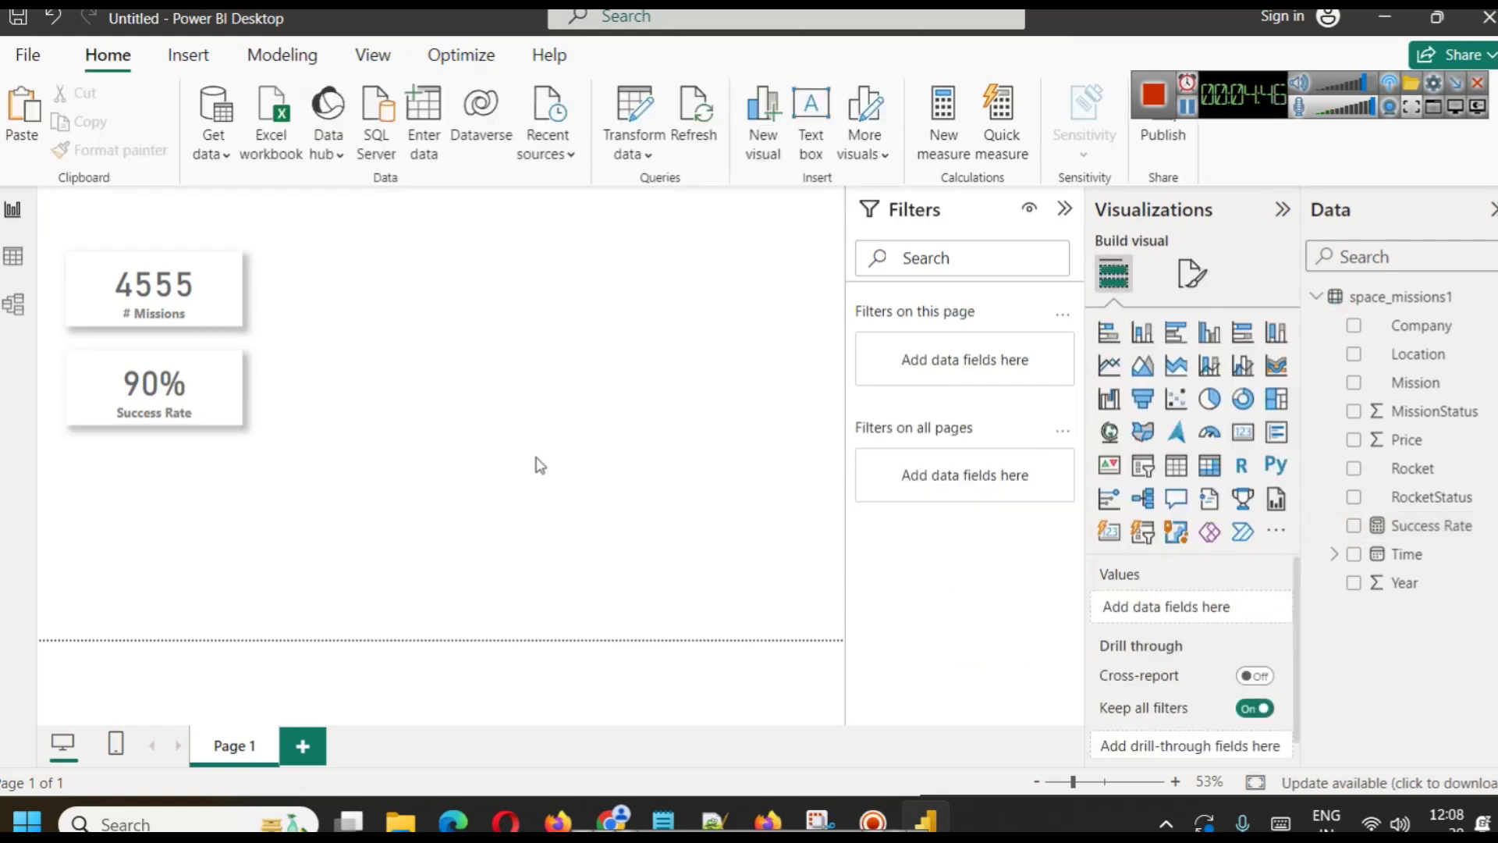
Collapse the report filters to widen the canvas, and nudge the Success Rate card slightly closer to the # Missions card.
{"action": "left_click", "coordinate": [1066, 209]}
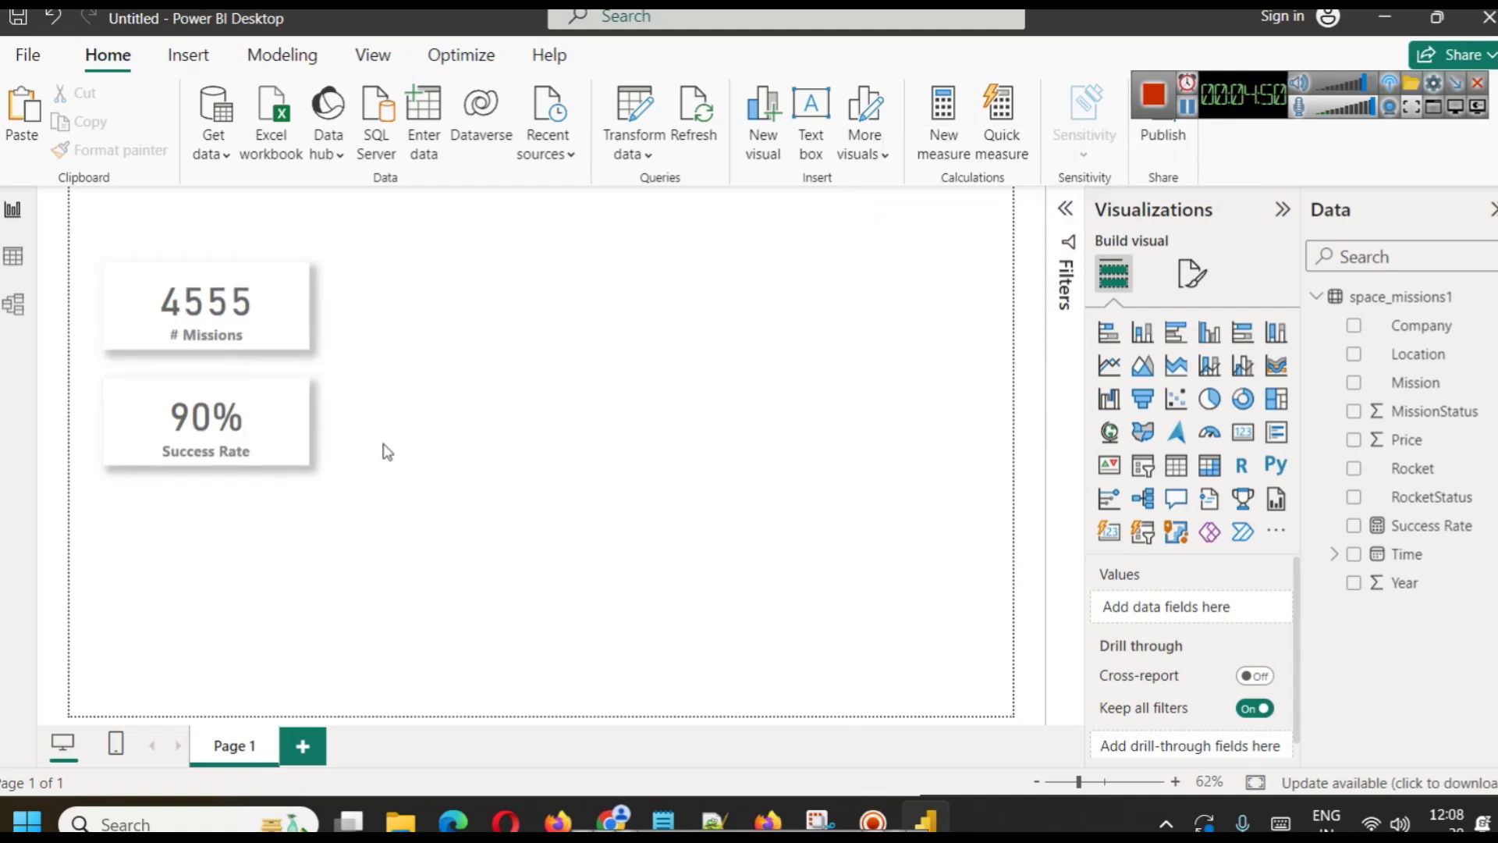
{"action": "left_click", "coordinate": [264, 404]}
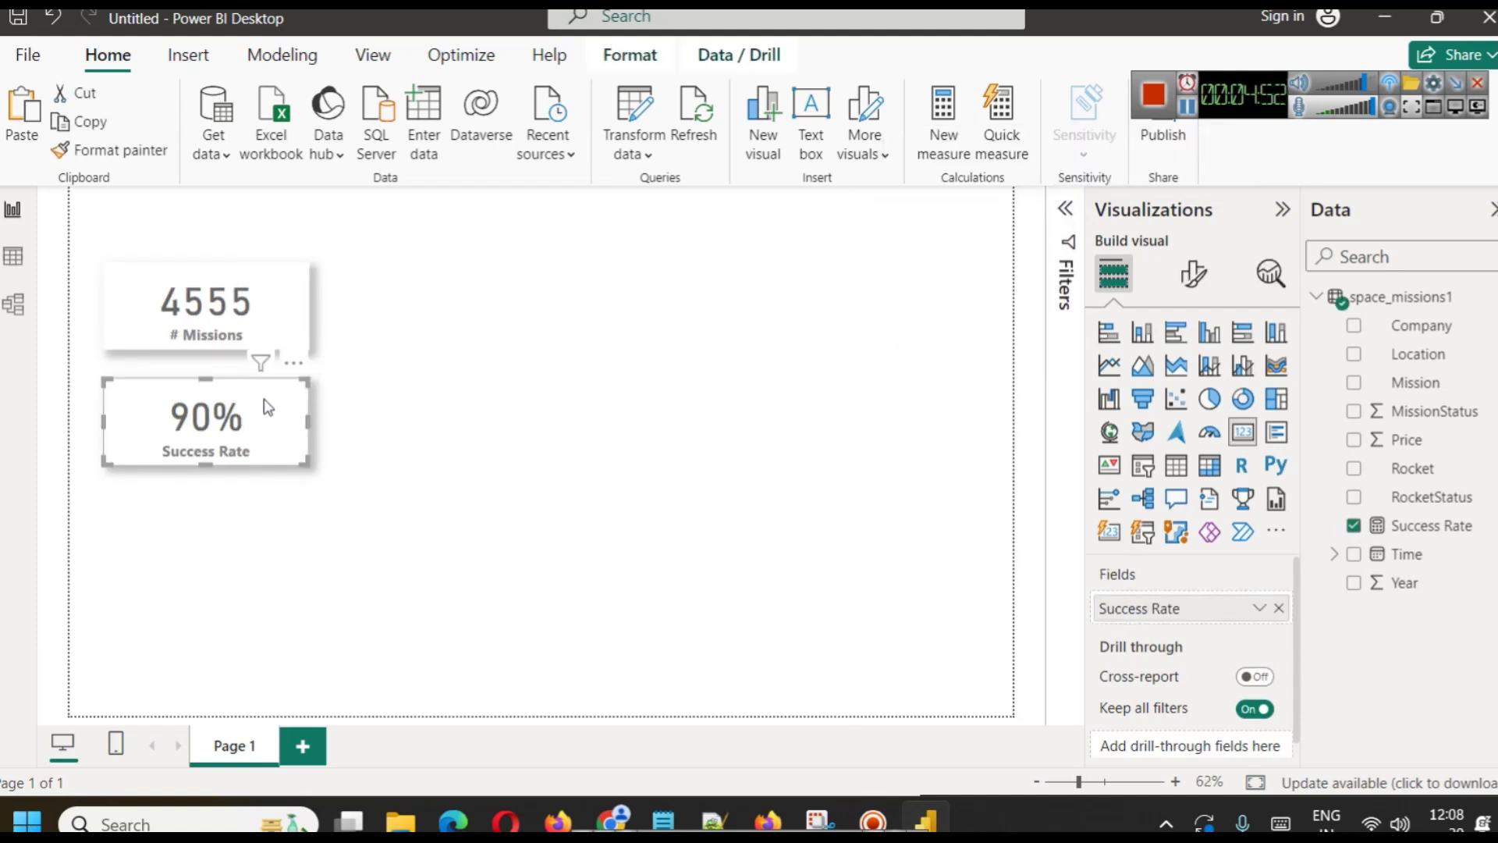
{"action": "left_click", "coordinate": [573, 484]}
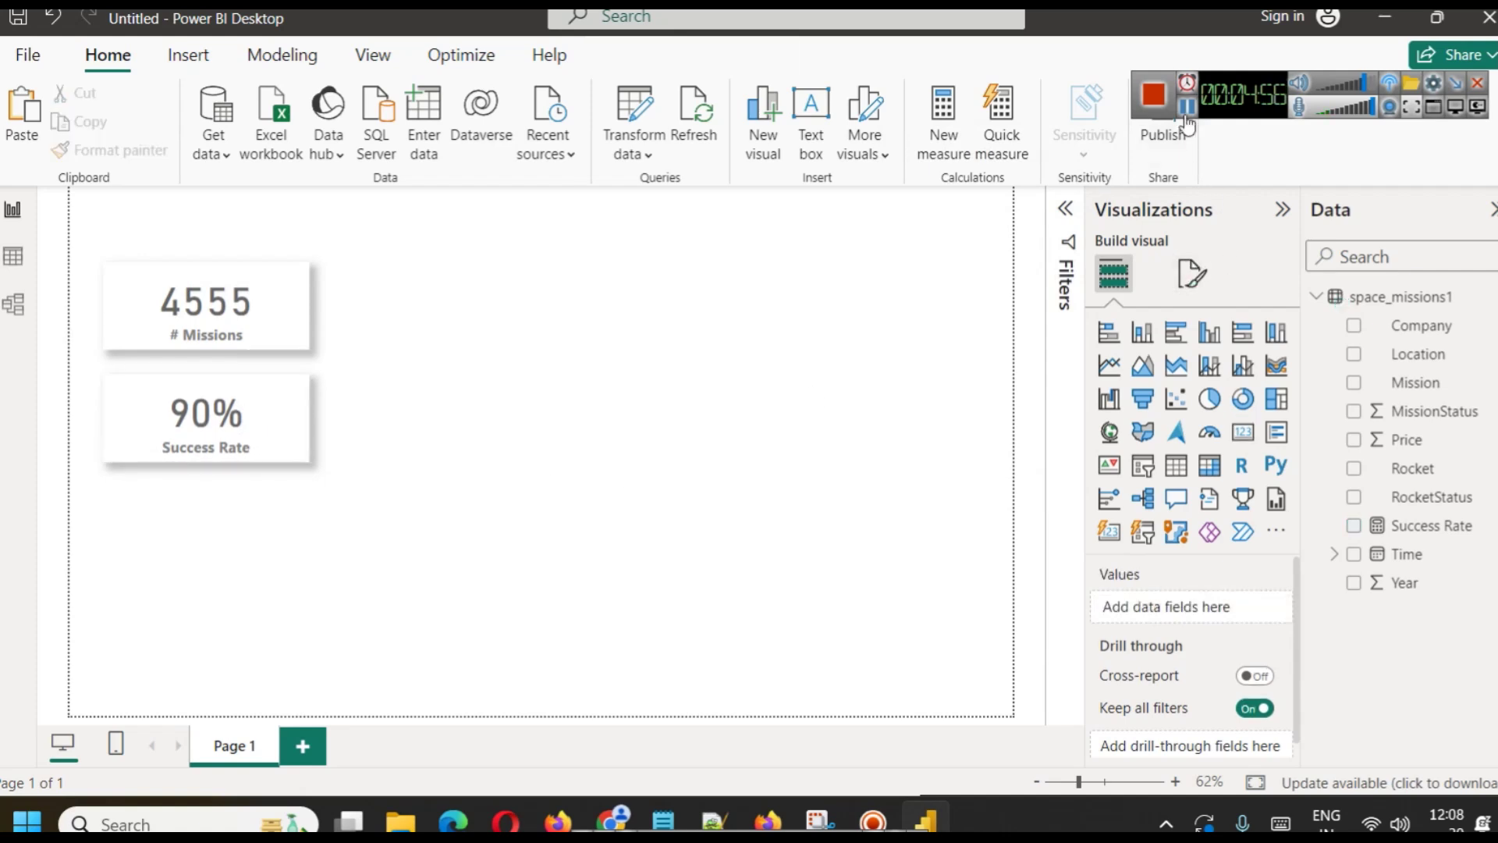
Duplicate the Success Rate card twice and stack the two copies evenly below the original.
{"action": "left_click", "coordinate": [259, 405]}
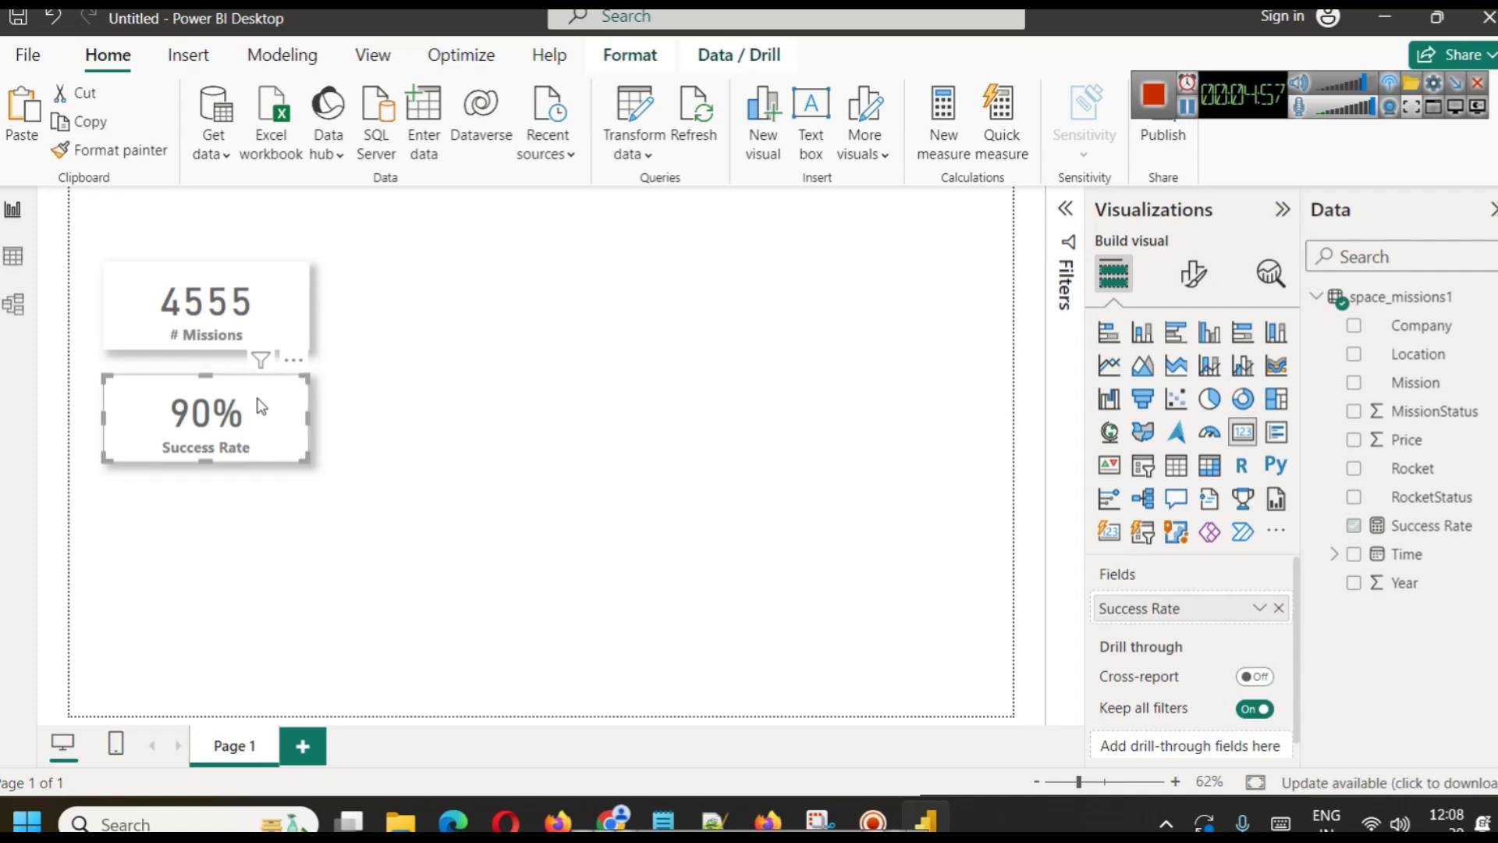
{"action": "key", "text": "ctrl+c"}
{"action": "key", "text": "ctrl+v"}
{"action": "left_click_drag", "start_coordinate": [256, 396], "coordinate": [246, 500]}
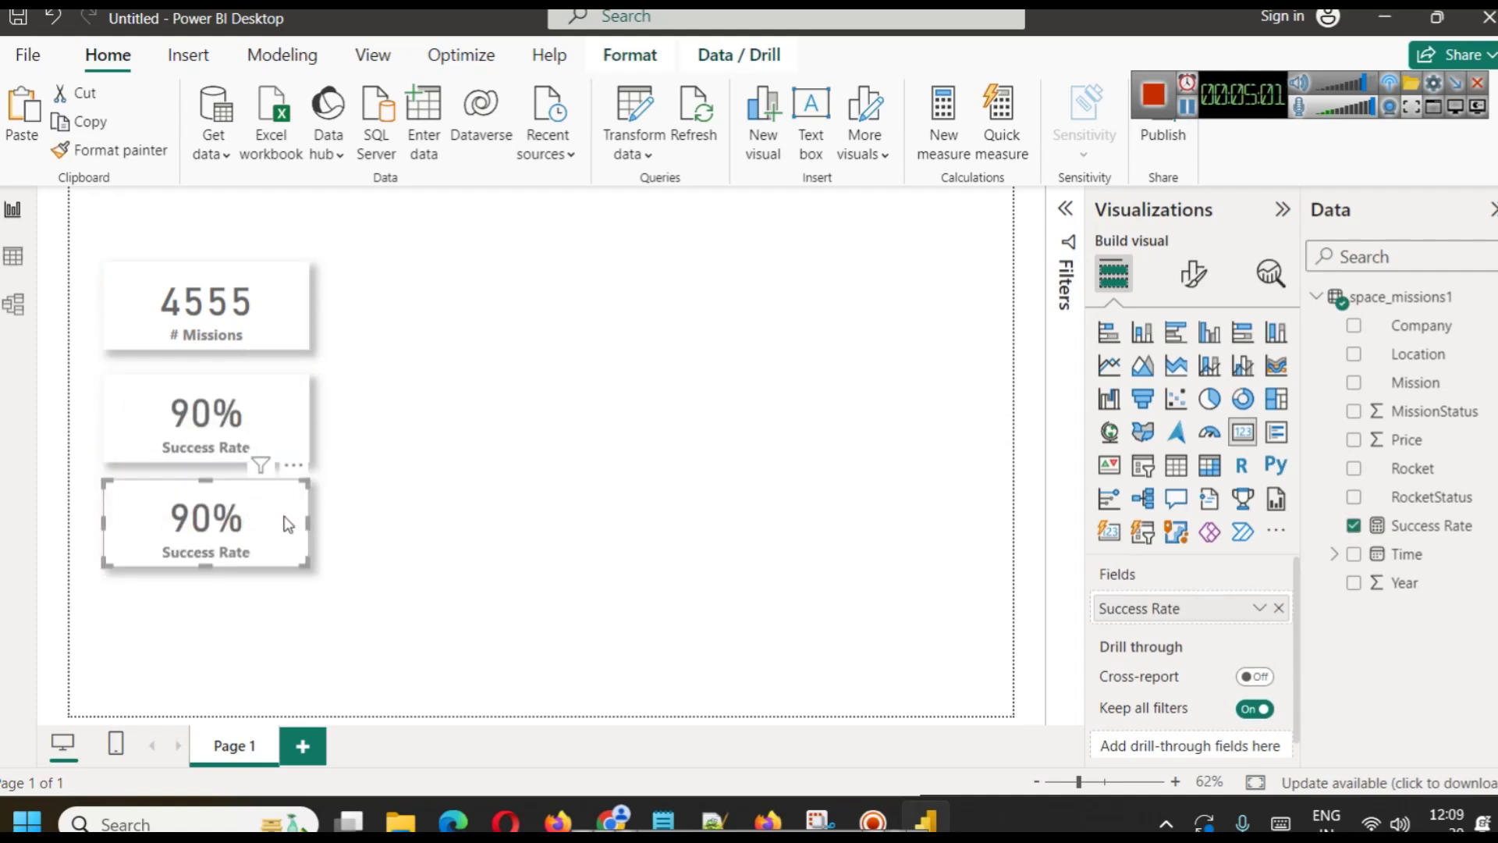
{"action": "key", "text": "ctrl+v"}
{"action": "left_click_drag", "start_coordinate": [241, 425], "coordinate": [235, 627]}
{"action": "left_click", "coordinate": [380, 577]}
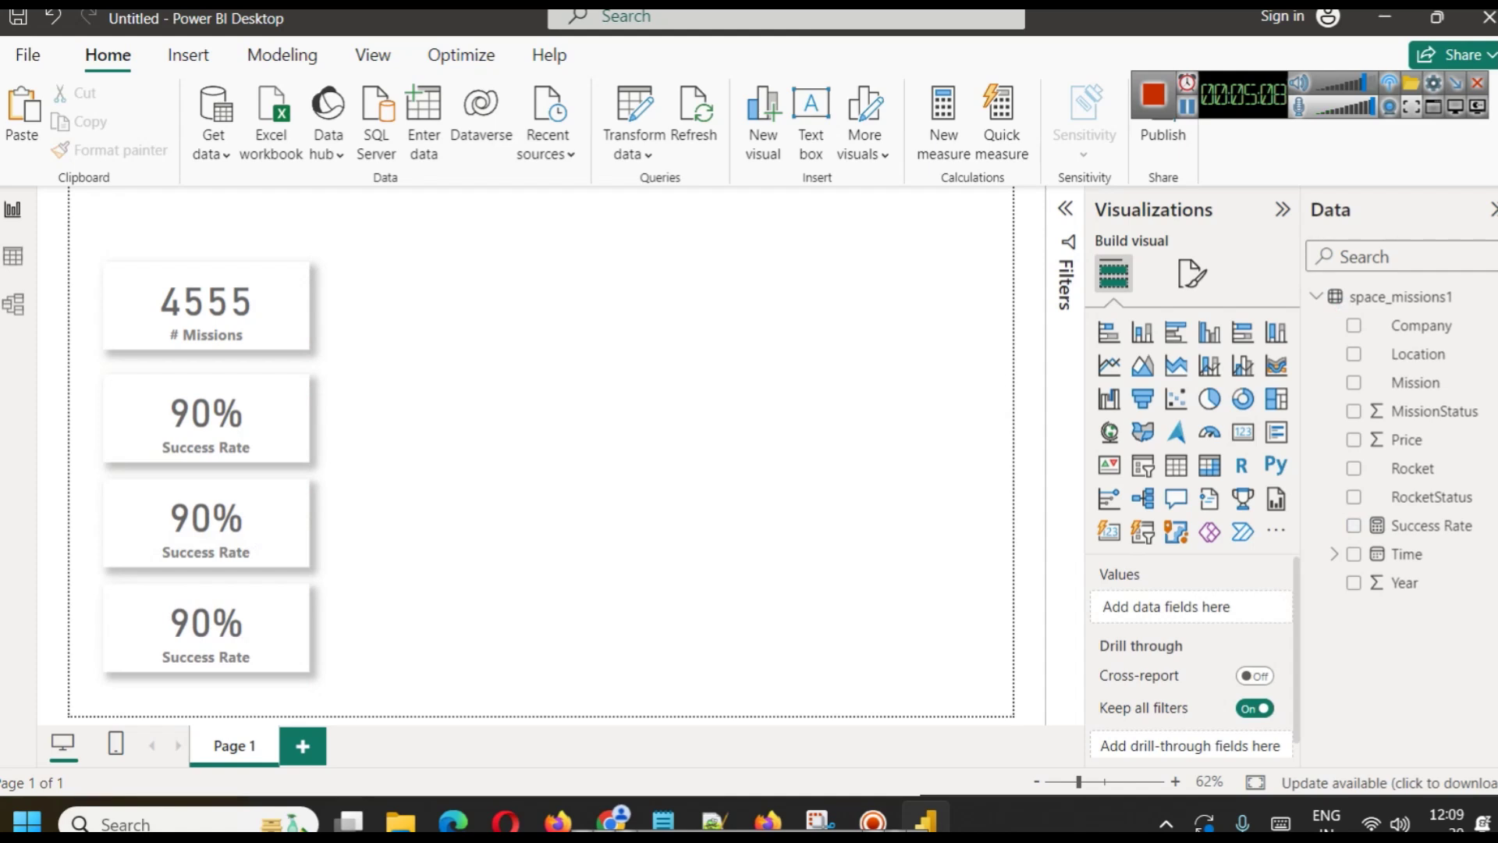
Replace the third card's Success Rate field with Company, summarized as Count (Distinct), and check it against the table data.
{"action": "left_click", "coordinate": [267, 520]}
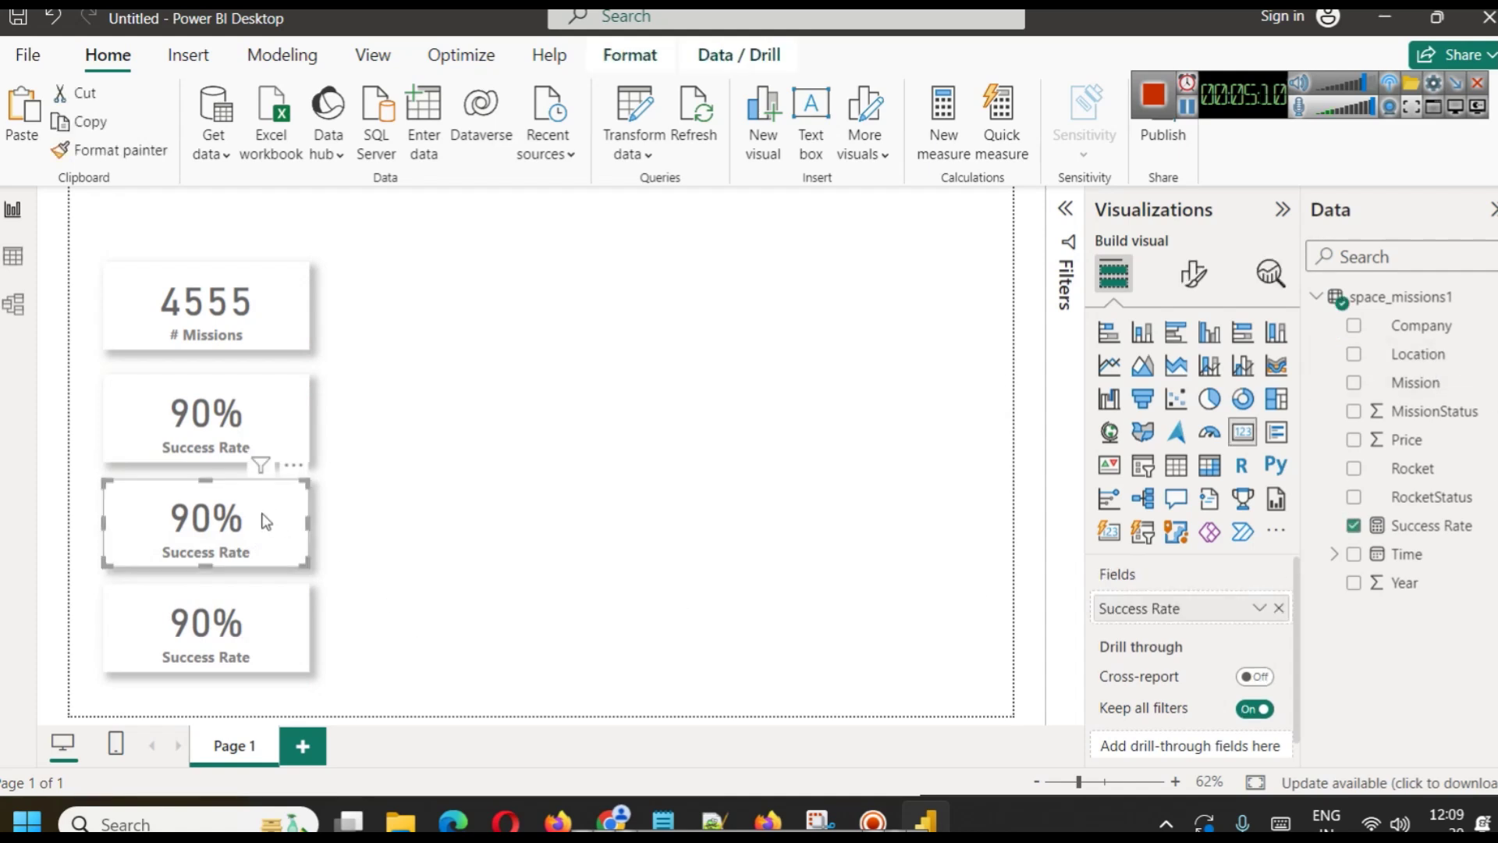
{"action": "left_click", "coordinate": [1277, 607]}
{"action": "left_click_drag", "start_coordinate": [1421, 326], "coordinate": [1211, 610]}
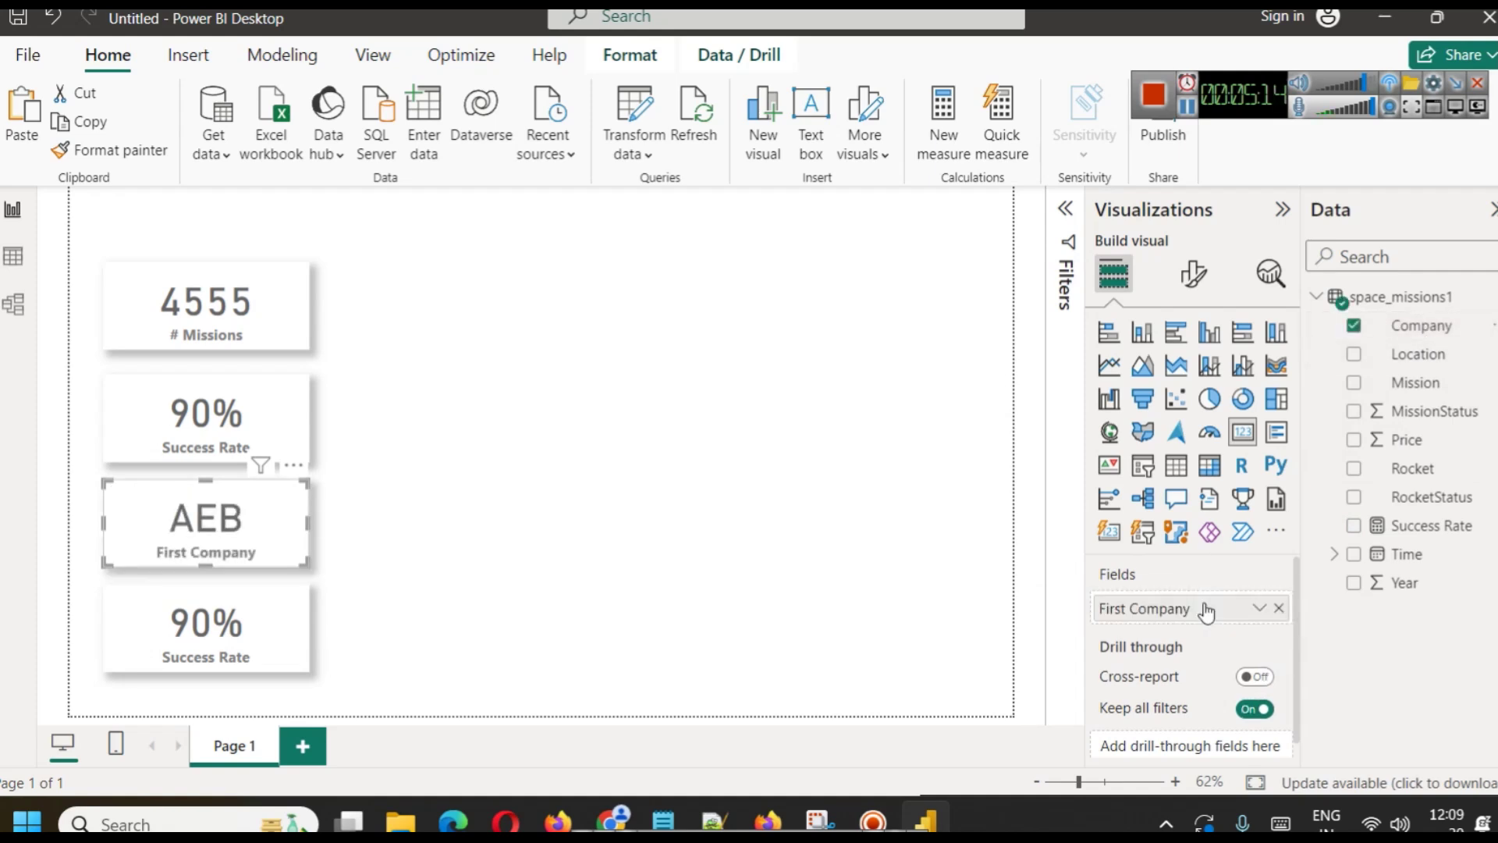
{"action": "left_click", "coordinate": [1261, 609]}
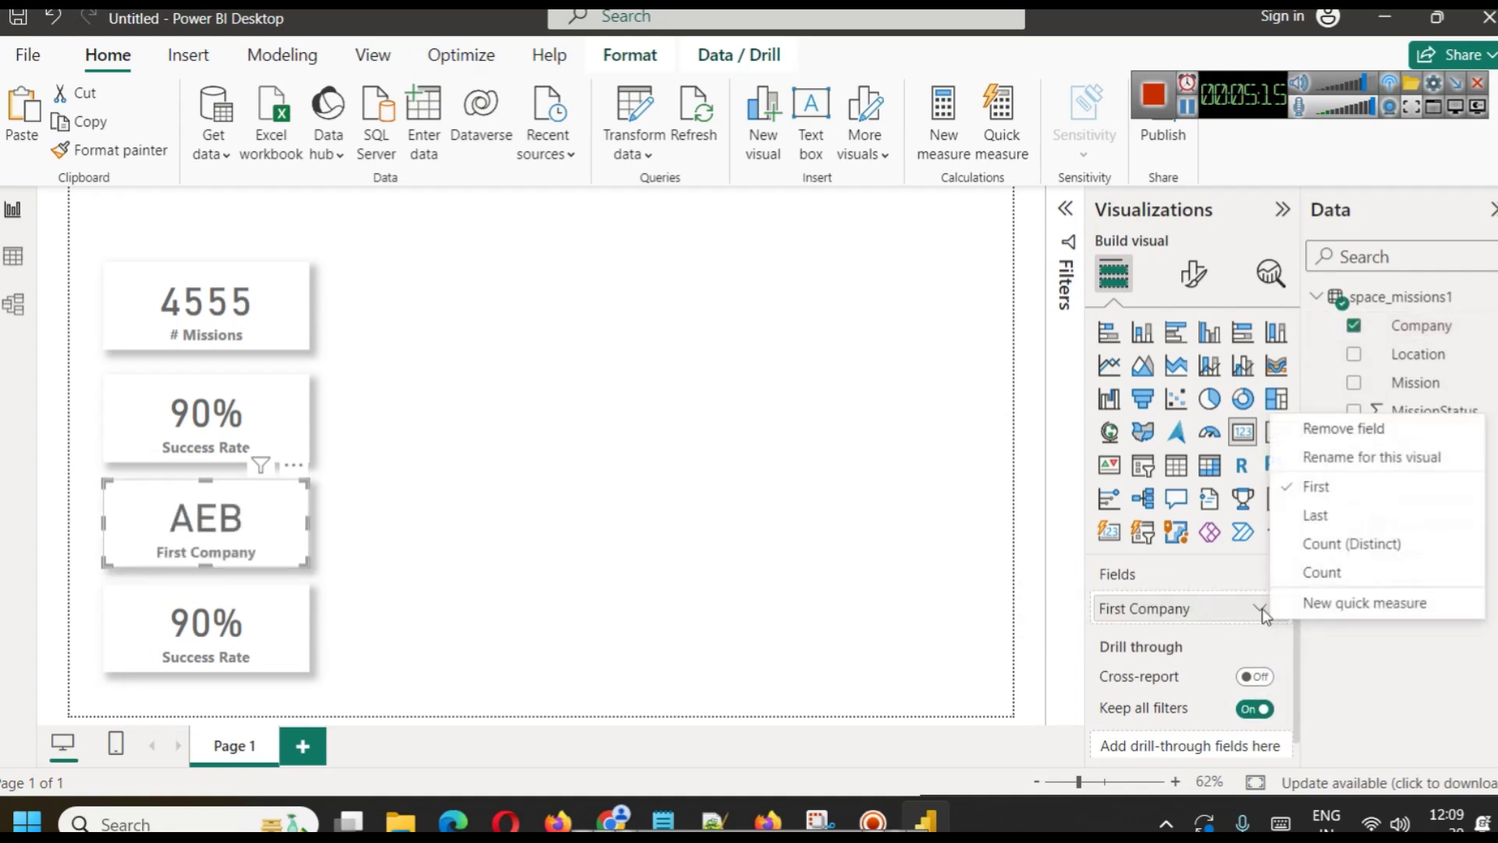
{"action": "left_click", "coordinate": [1333, 544]}
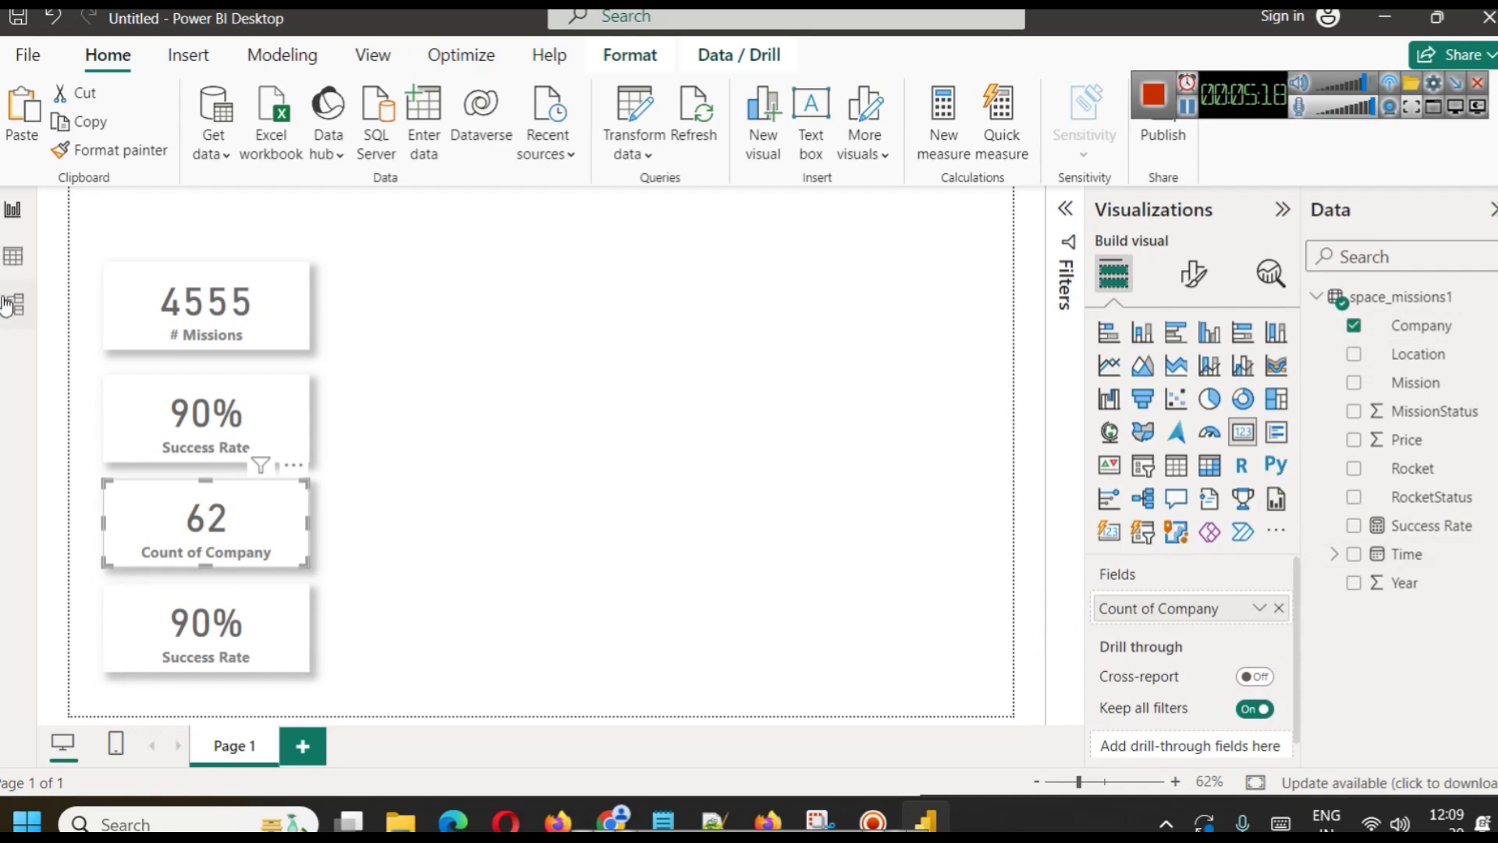
{"action": "left_click", "coordinate": [13, 256]}
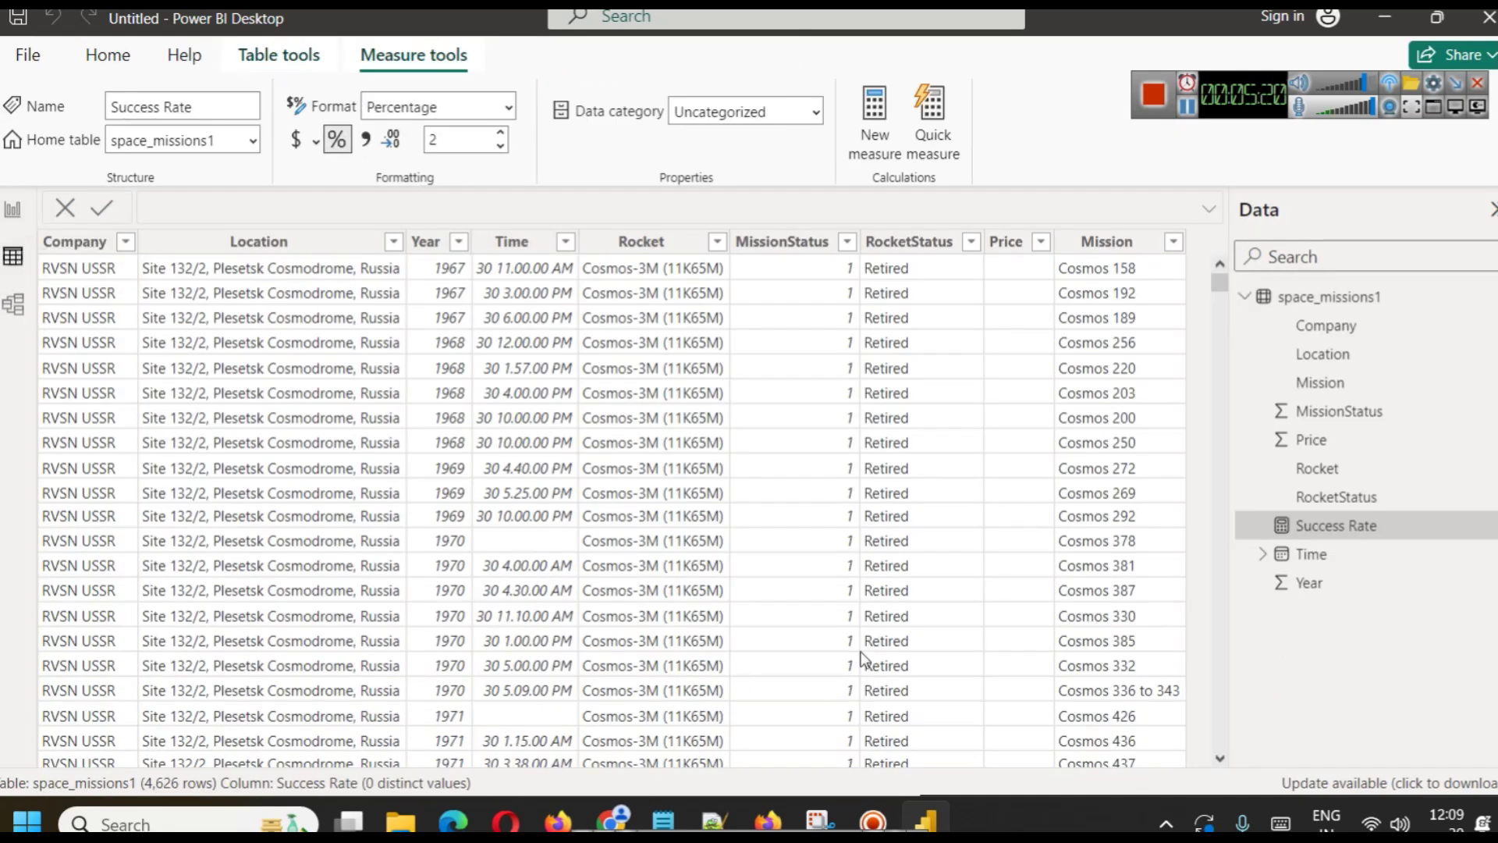
{"action": "left_click", "coordinate": [12, 211]}
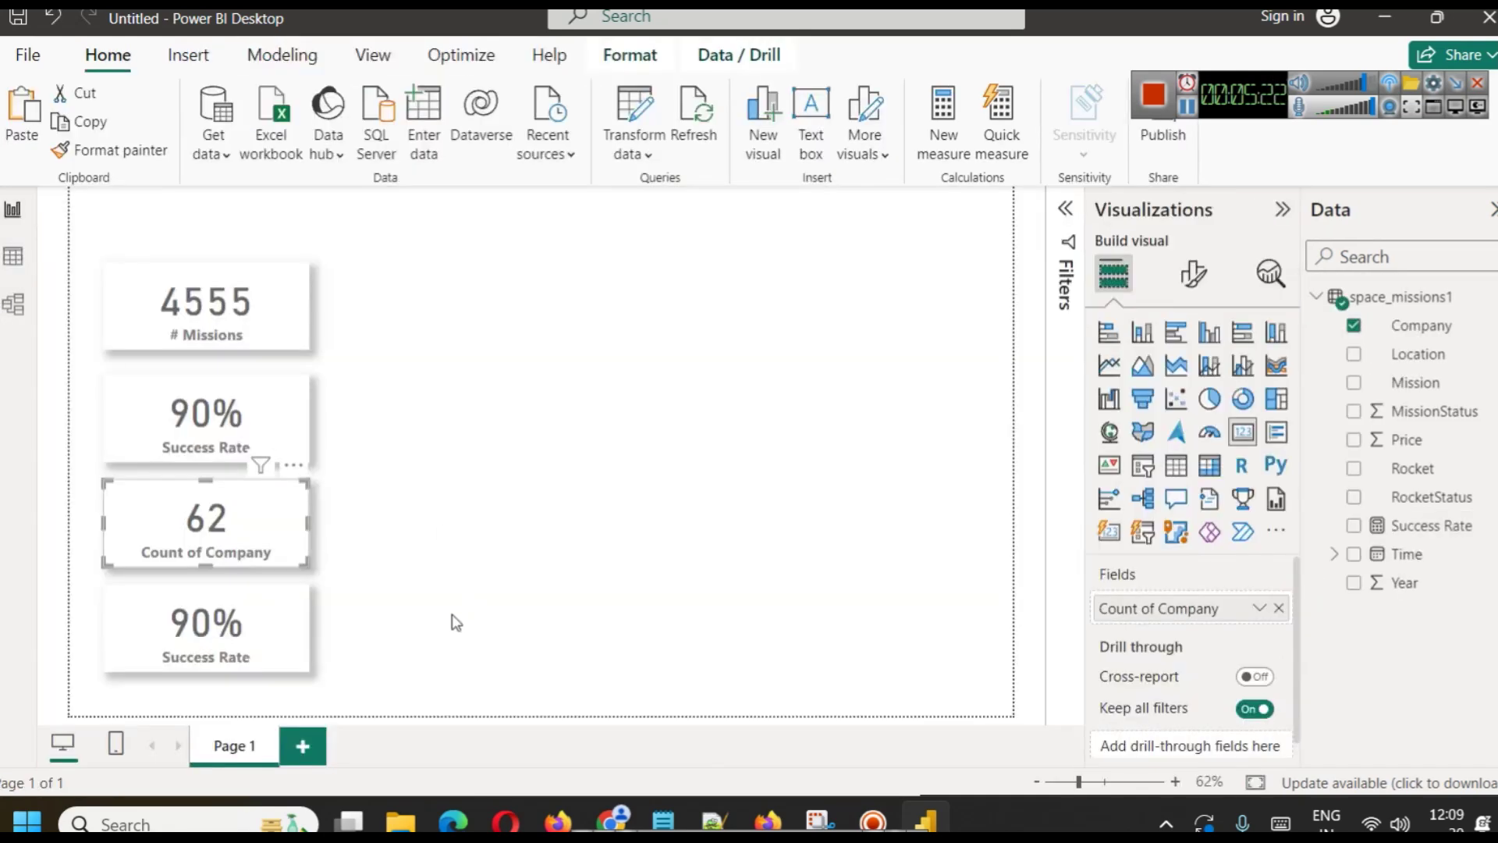
Rename the third card's company count field for this visual as Companies.
{"action": "left_click", "coordinate": [1259, 609]}
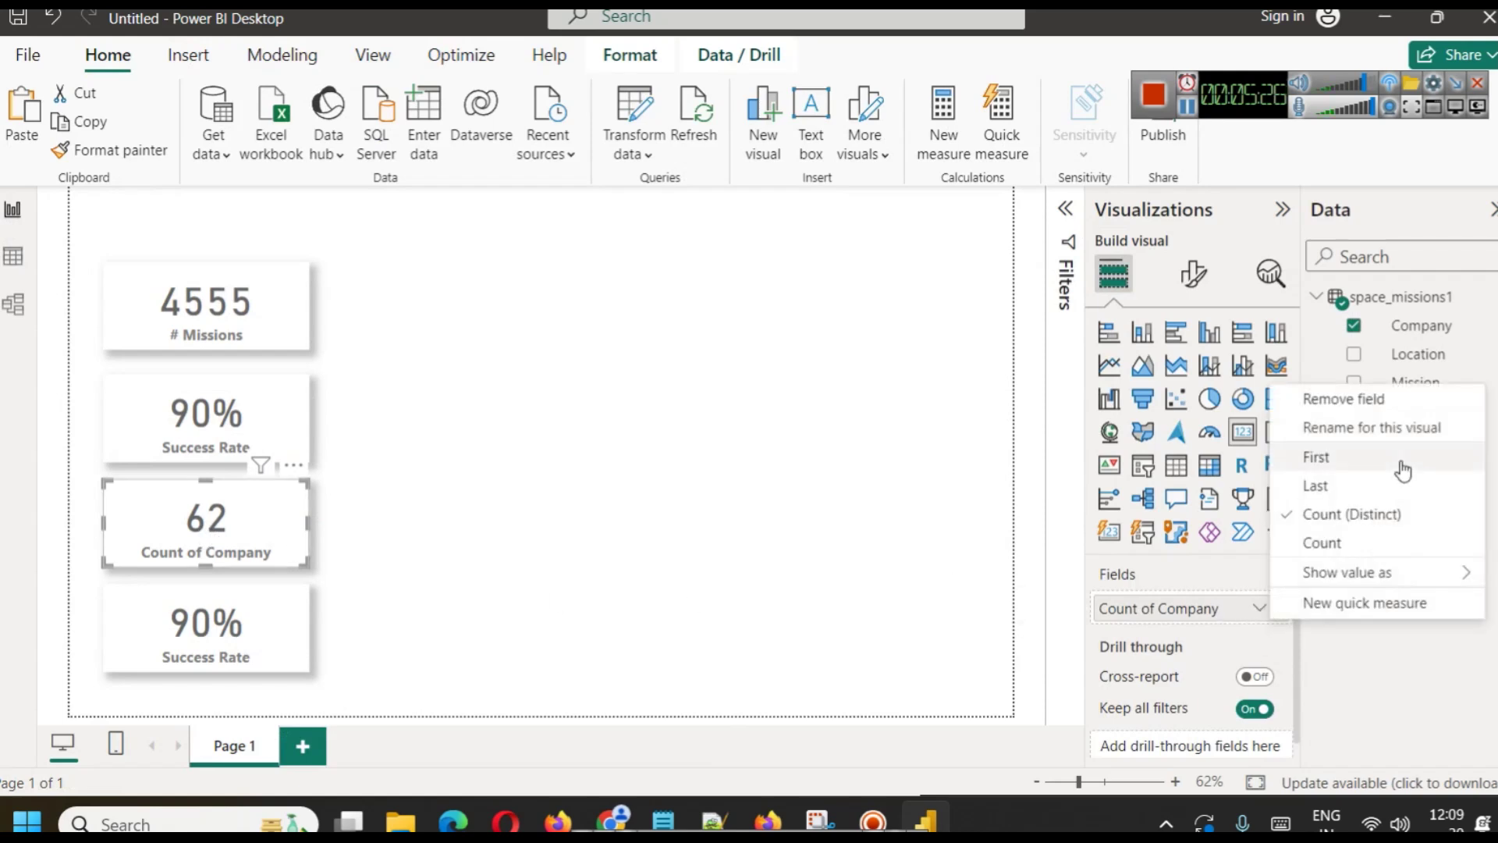
{"action": "left_click", "coordinate": [1361, 427]}
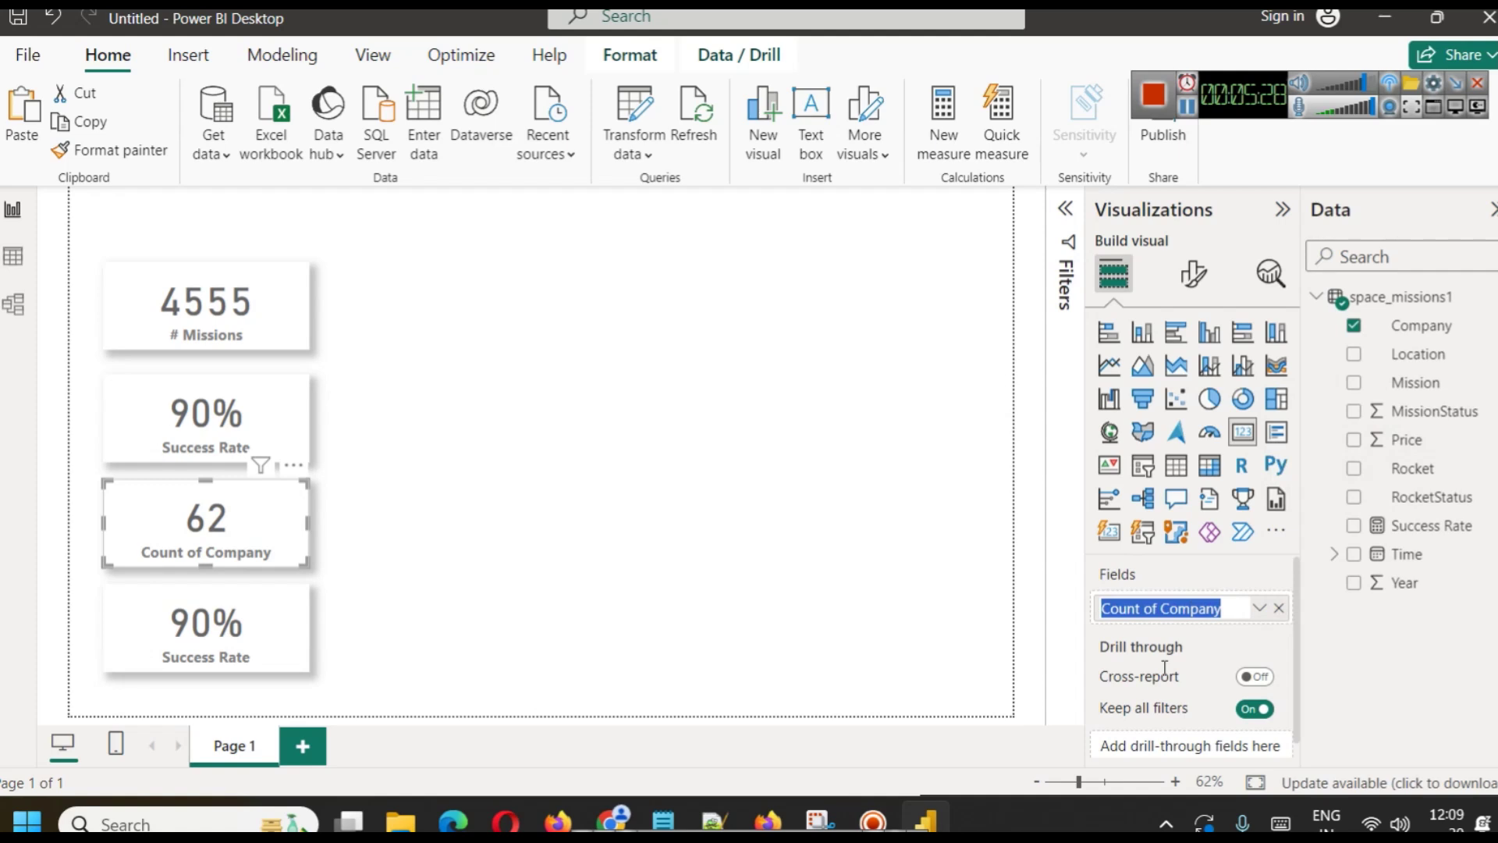
{"action": "left_click", "coordinate": [1161, 612]}
{"action": "key", "text": "BackSpace"}
{"action": "key", "text": "BackSpace"}
{"action": "key", "text": "BackSpace"}
{"action": "key", "text": "BackSpace"}
{"action": "key", "text": "BackSpace"}
{"action": "key", "text": "BackSpace"}
{"action": "key", "text": "BackSpace"}
{"action": "key", "text": "BackSpace"}
{"action": "key", "text": "BackSpace"}
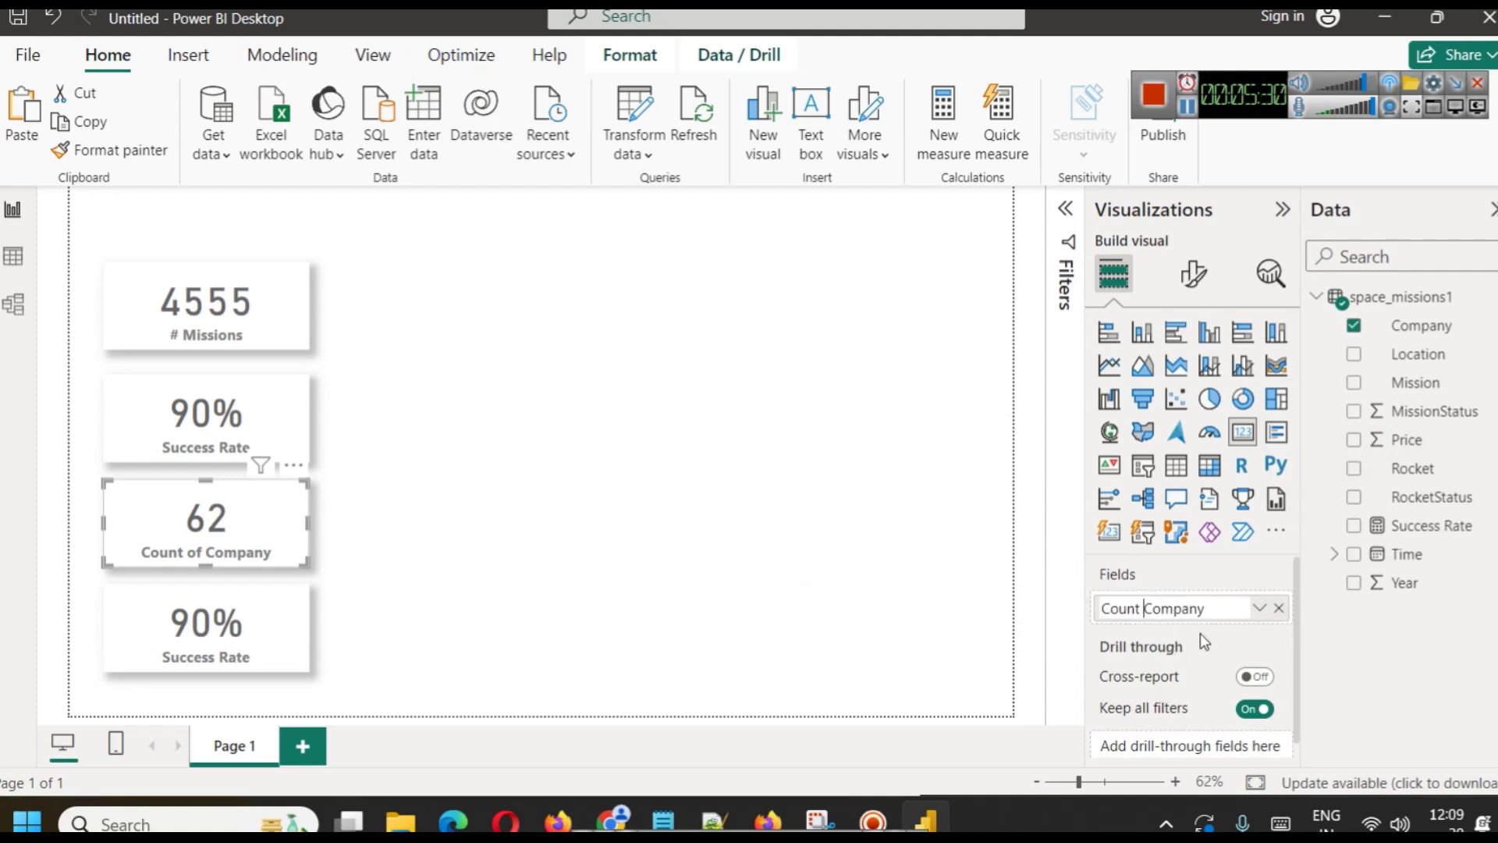
{"action": "type", "text": "ies"}
{"action": "key", "text": "Return"}
{"action": "left_click", "coordinate": [465, 510]}
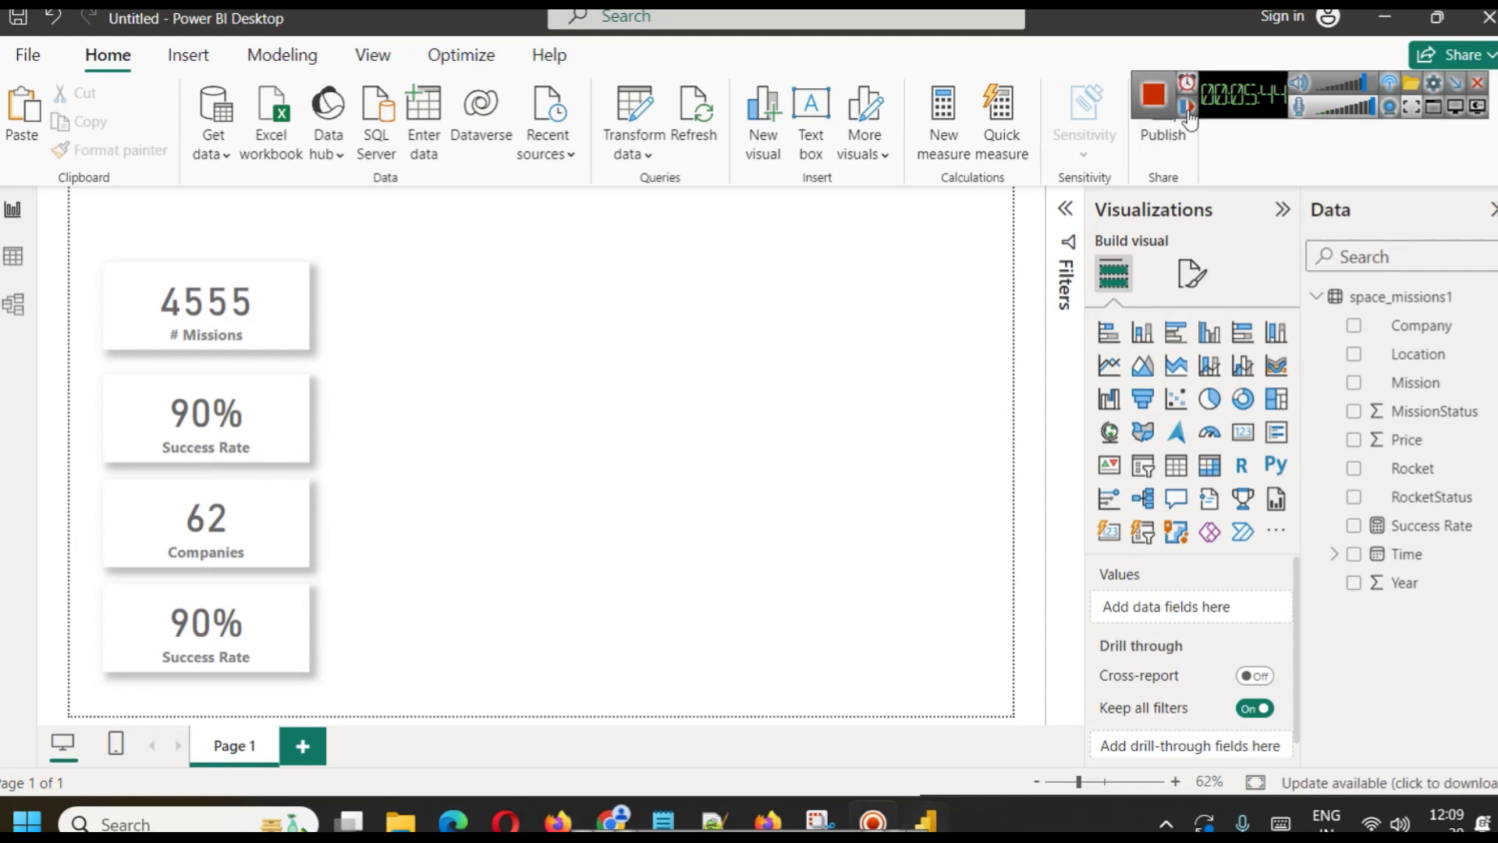
Browse the space_missions1 records in the data table, examining the rocket entries across the rows.
{"action": "left_click", "coordinate": [302, 607]}
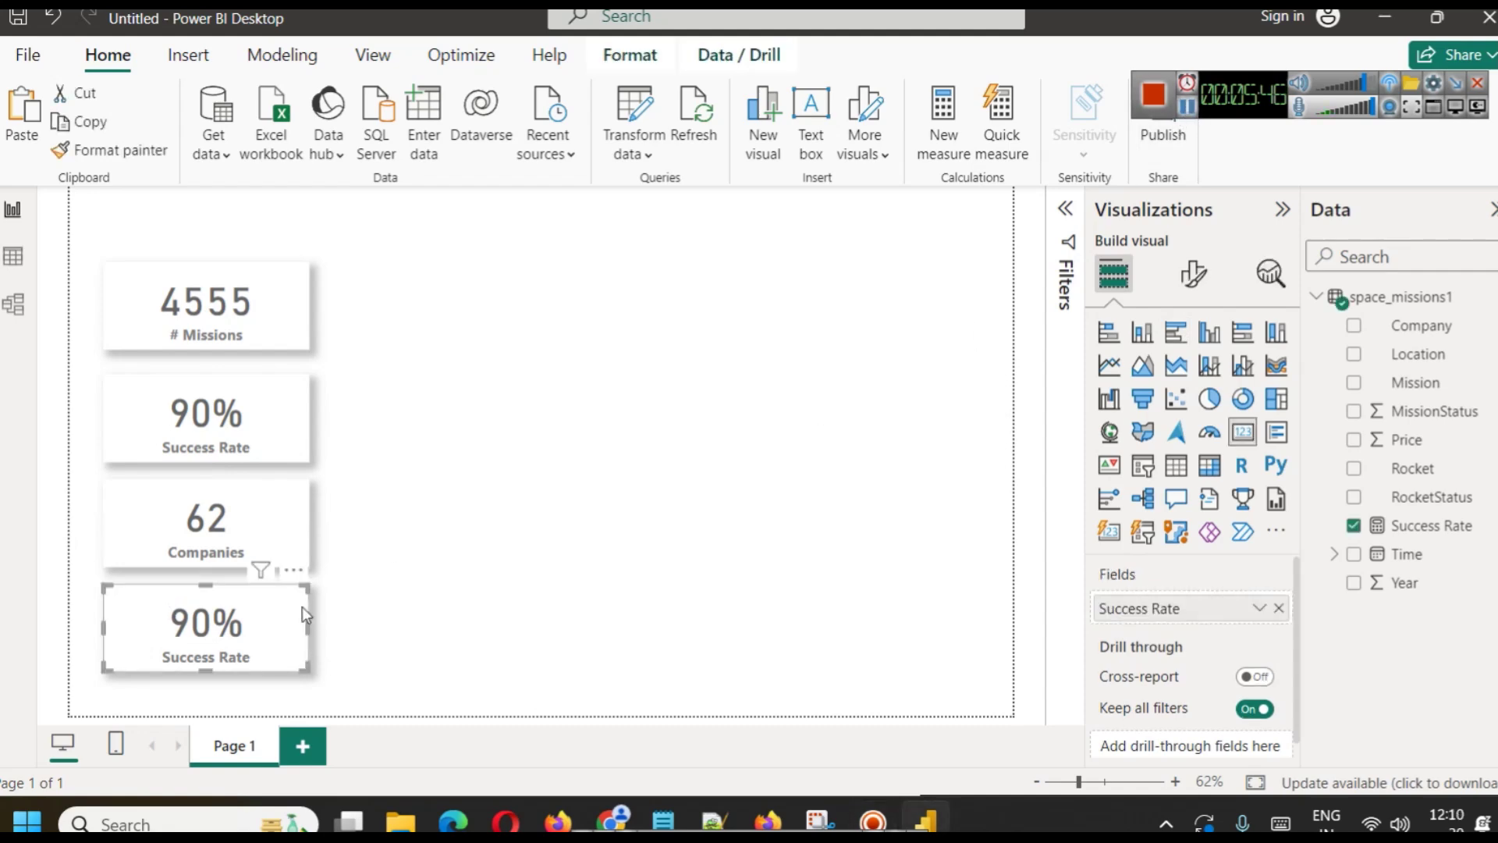
{"action": "left_click", "coordinate": [13, 256]}
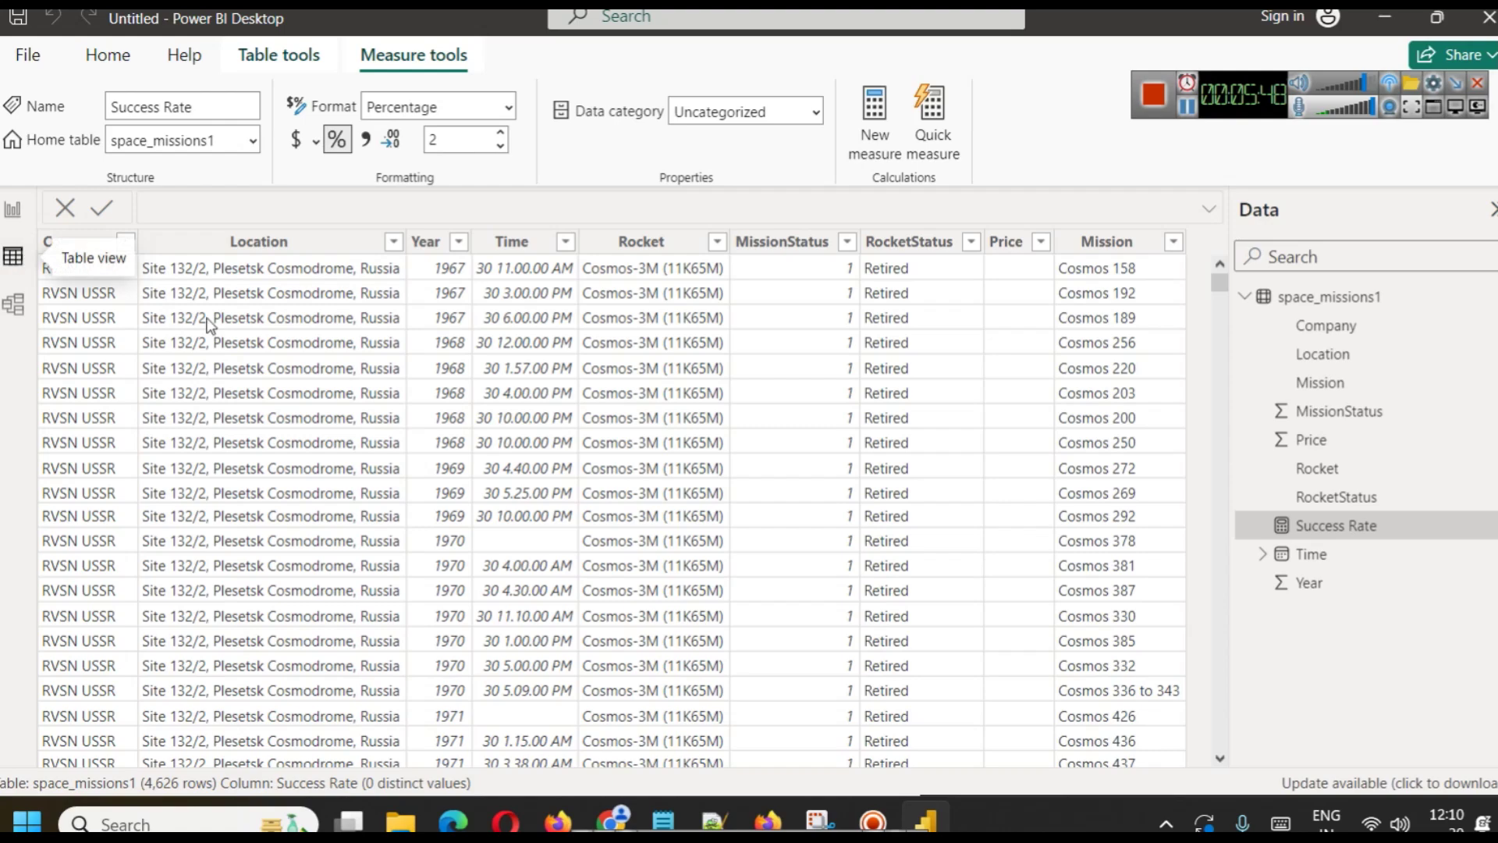
{"action": "scroll", "coordinate": [667, 374], "scroll_direction": "down", "scroll_amount": 20}
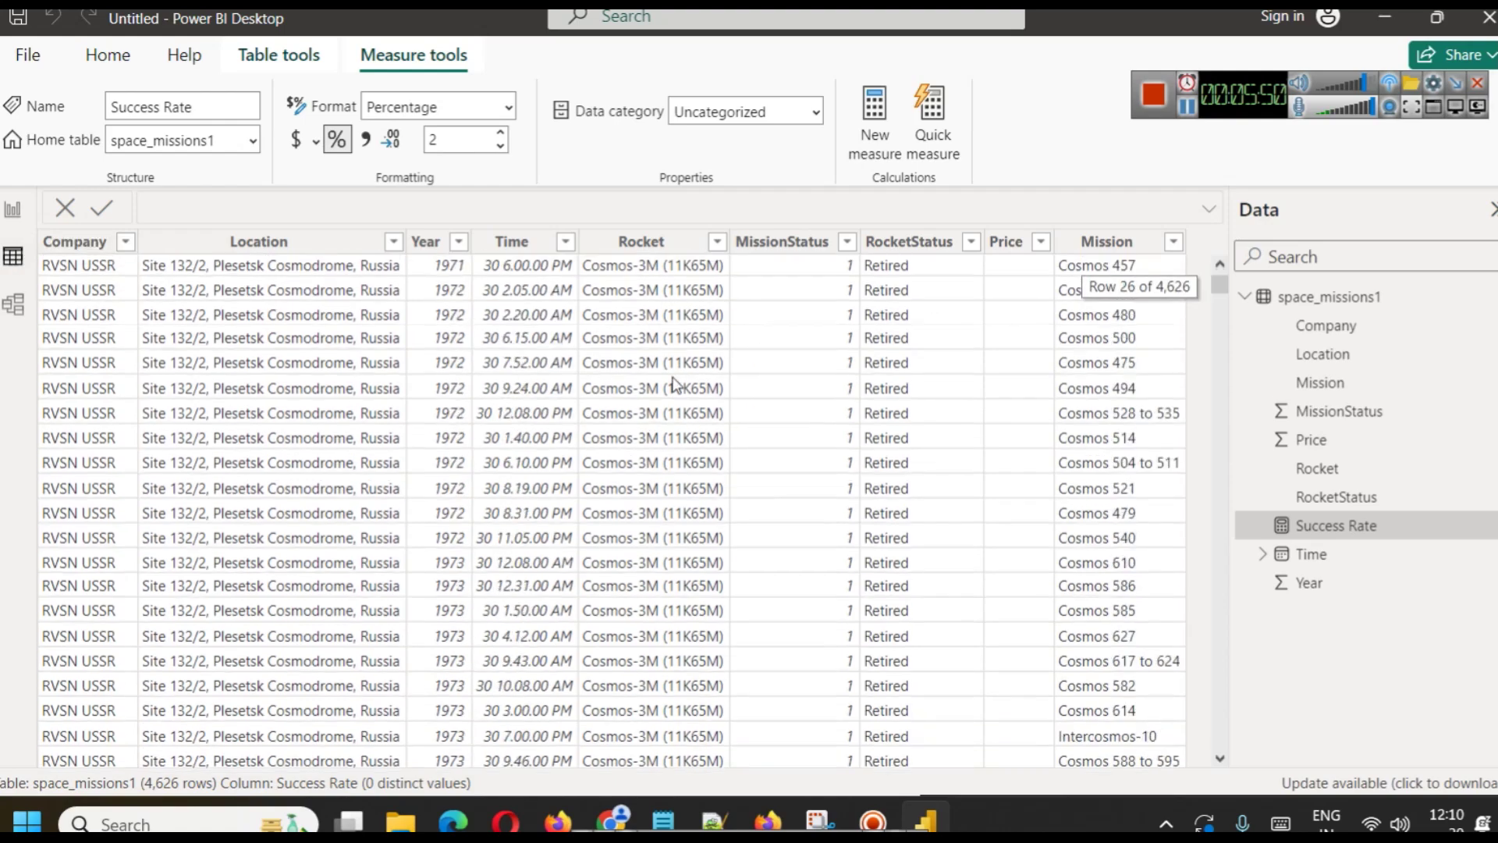
{"action": "scroll", "coordinate": [673, 382], "scroll_direction": "down", "scroll_amount": 20}
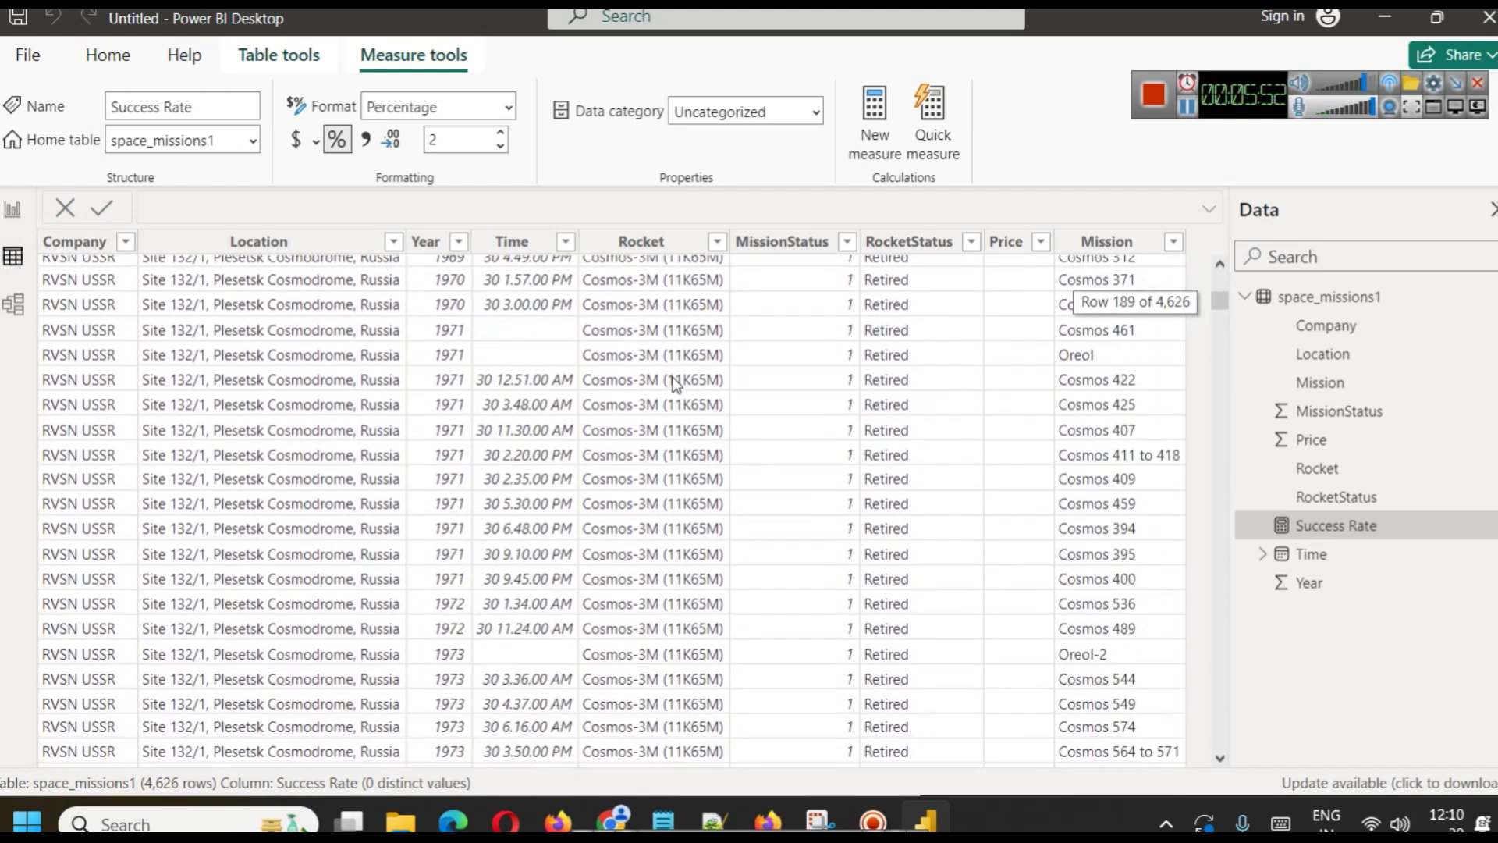
{"action": "left_click_drag", "start_coordinate": [1219, 303], "coordinate": [1230, 435]}
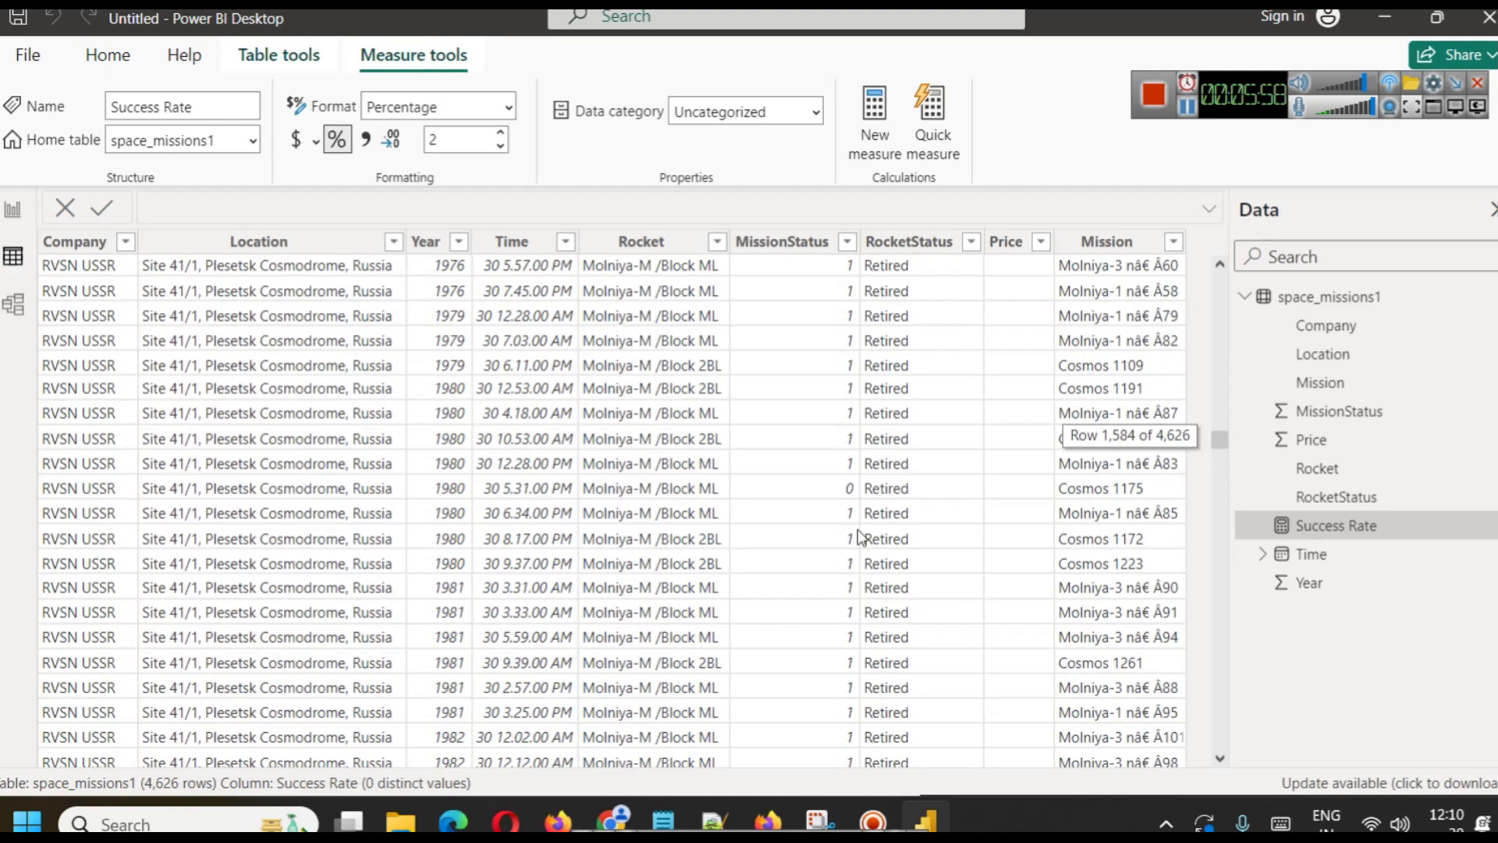
{"action": "scroll", "coordinate": [508, 559], "scroll_direction": "up", "scroll_amount": 10}
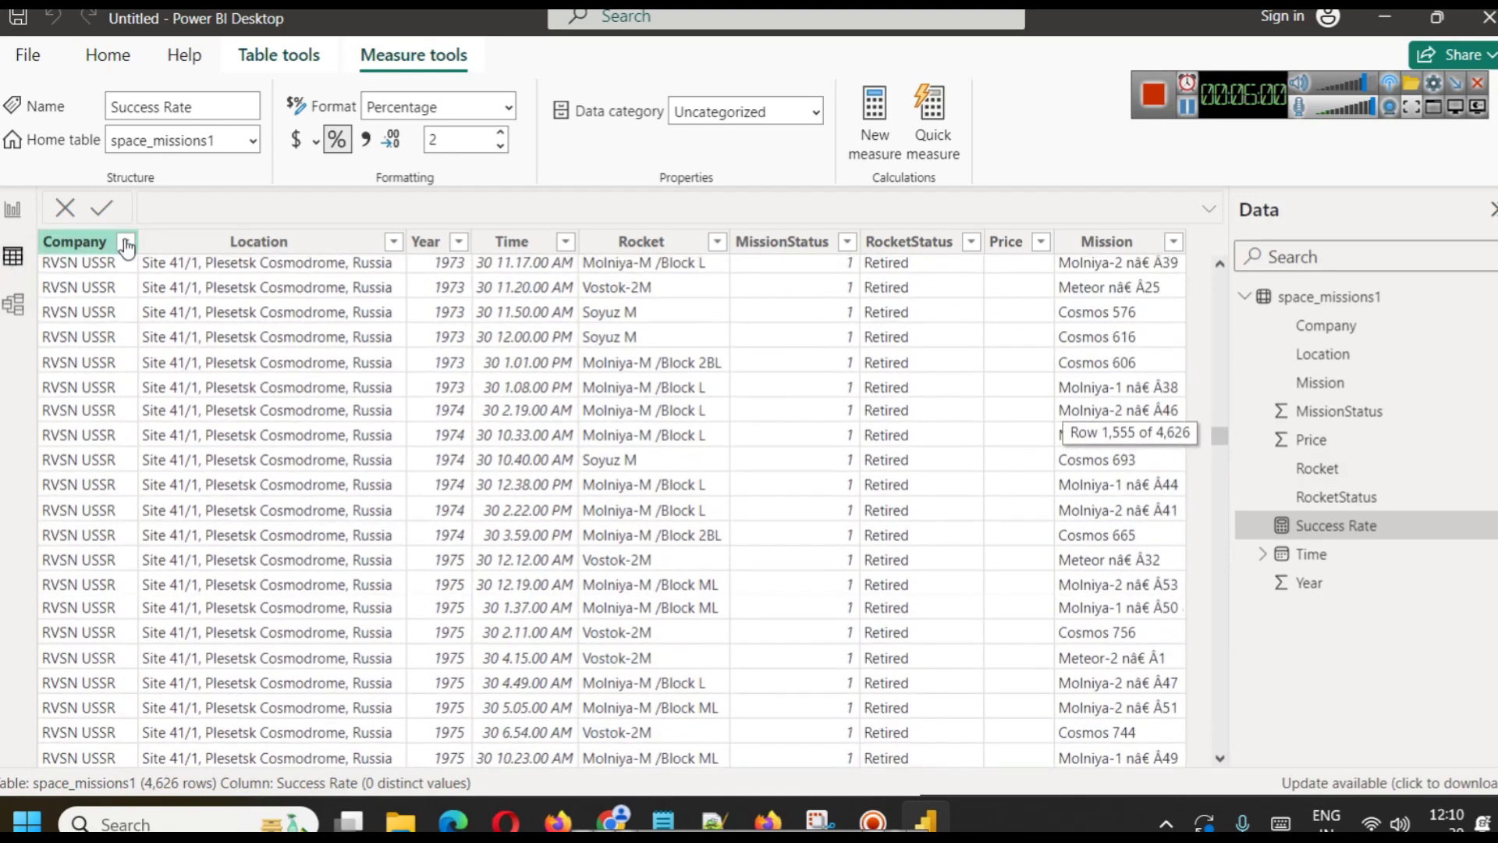
Filter the table's Company column to ISRO only, finding it by searching the company values for "is".
{"action": "left_click", "coordinate": [126, 242]}
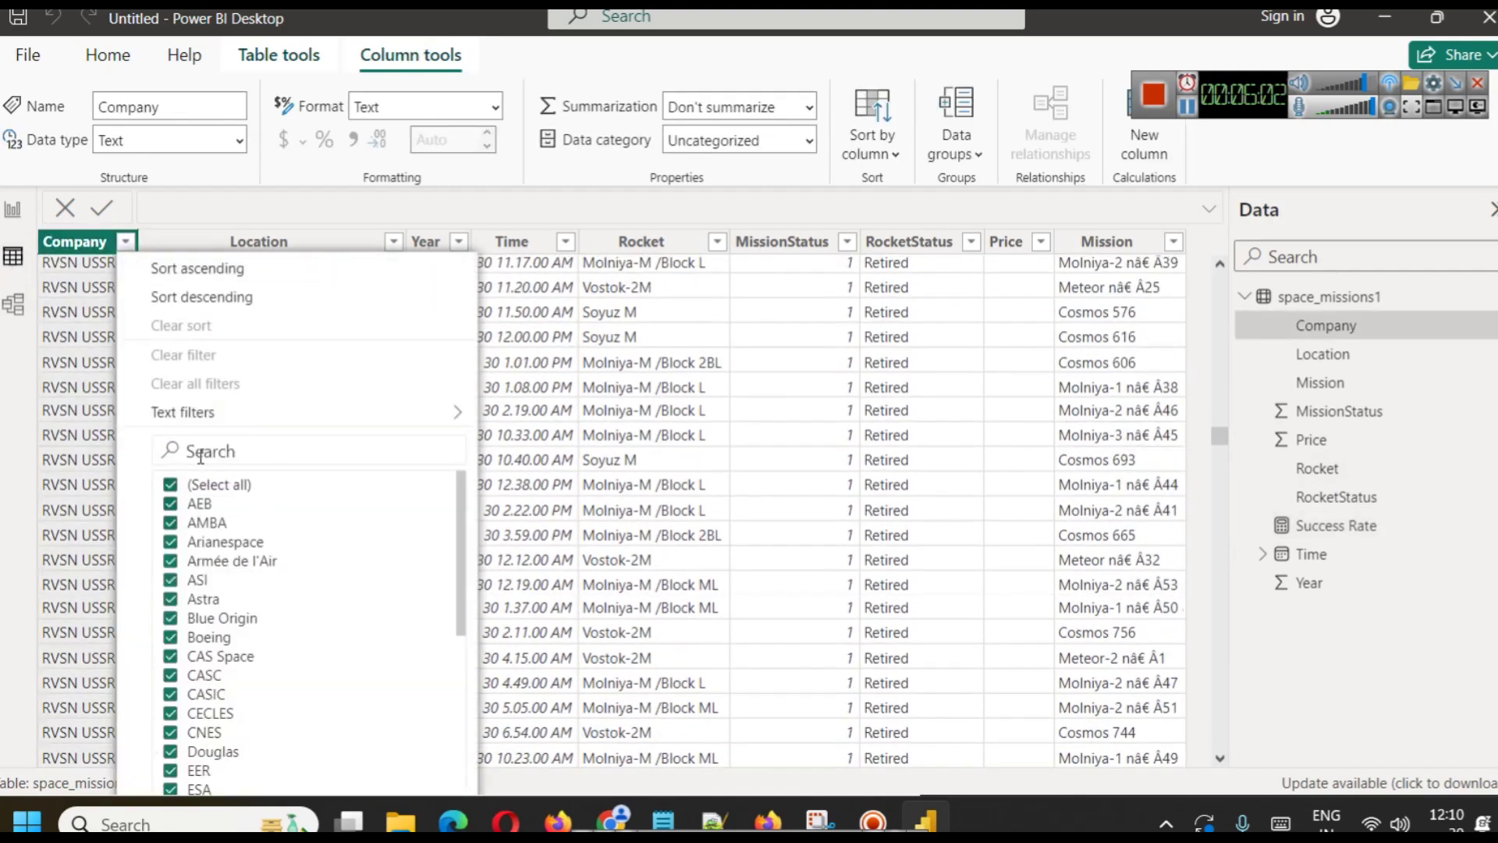
{"action": "left_click", "coordinate": [202, 451]}
{"action": "type", "text": "i"}
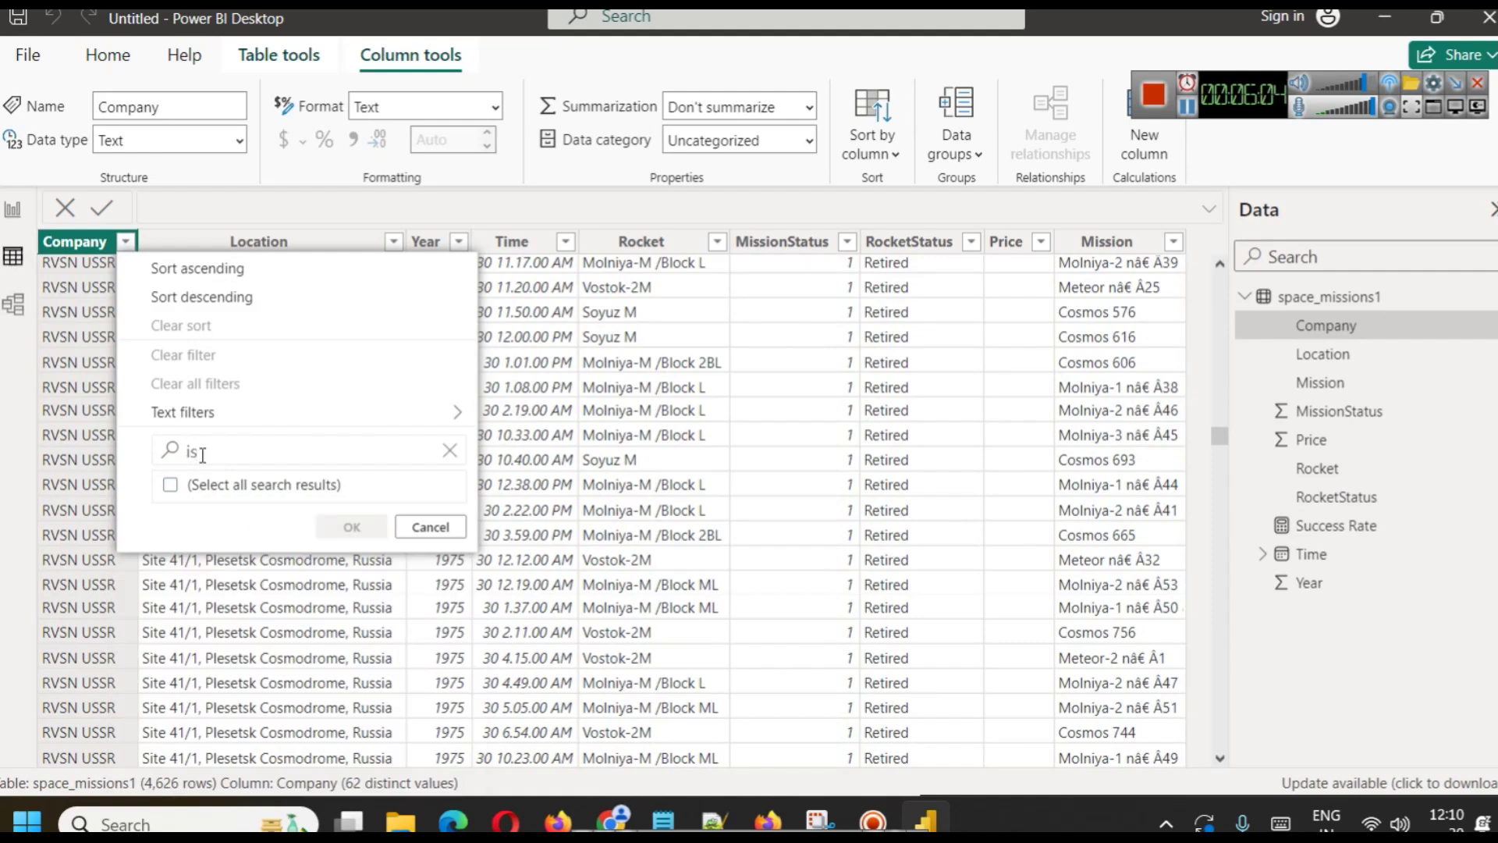
{"action": "type", "text": "s"}
{"action": "left_click", "coordinate": [172, 486]}
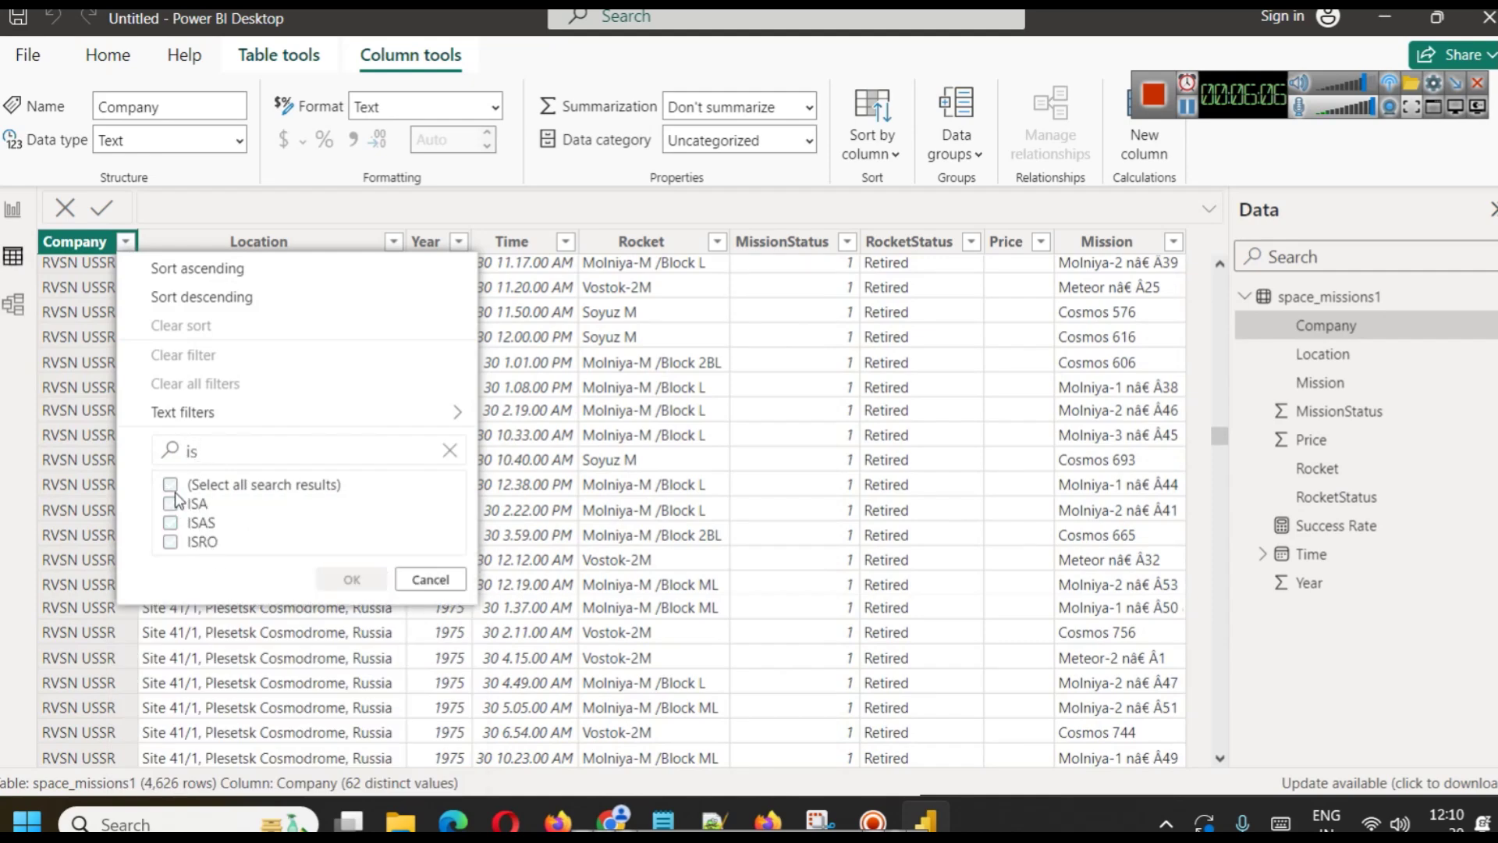
{"action": "left_click", "coordinate": [170, 542]}
{"action": "left_click", "coordinate": [335, 579]}
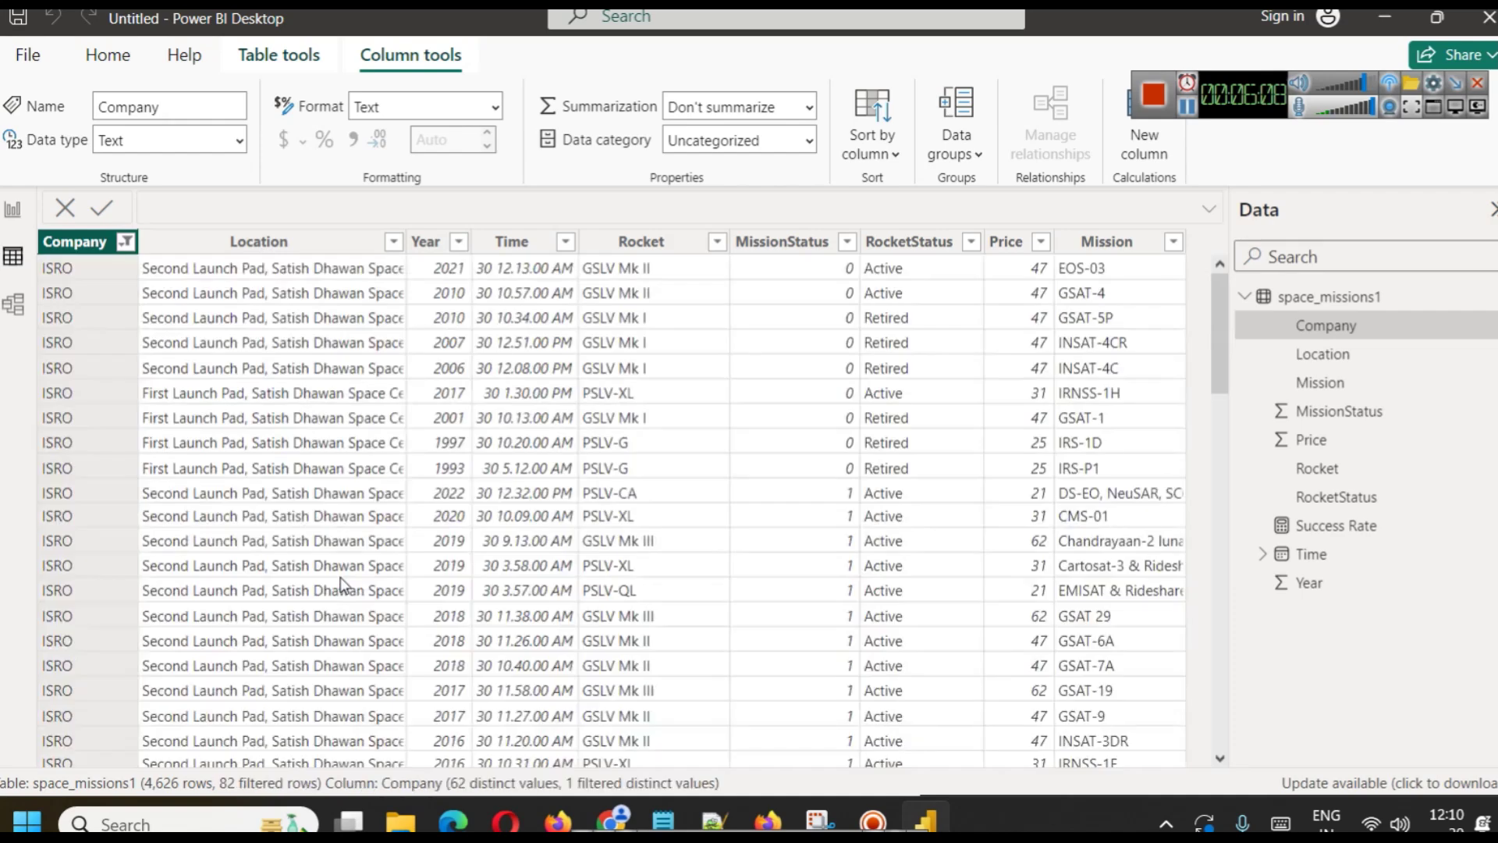
Examine the rockets listed in the ISRO rows and return to the report page.
{"action": "scroll", "coordinate": [593, 562], "scroll_direction": "down", "scroll_amount": 2}
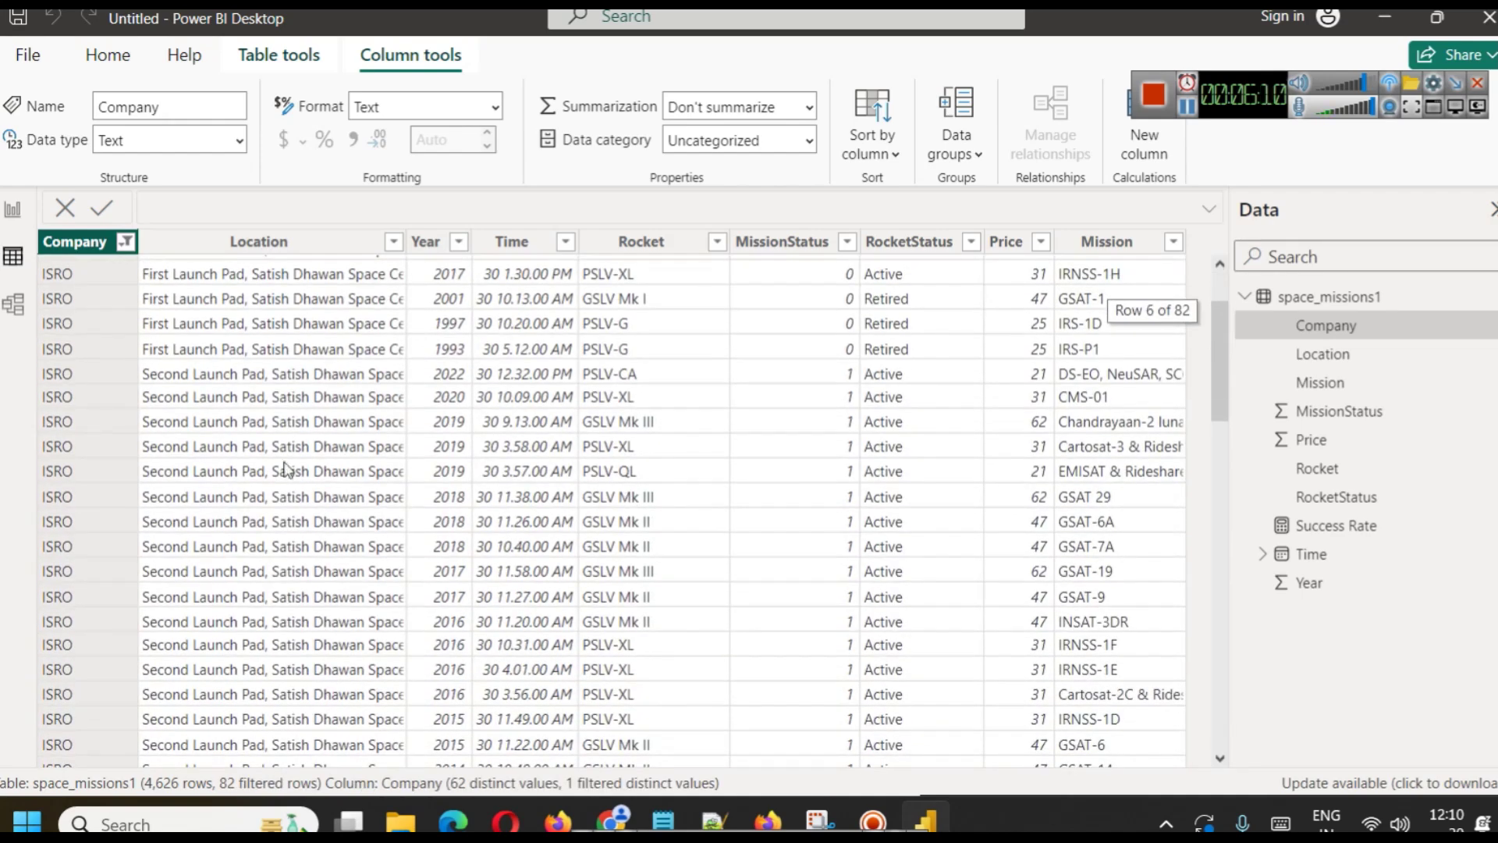
{"action": "scroll", "coordinate": [283, 474], "scroll_direction": "up", "scroll_amount": 2}
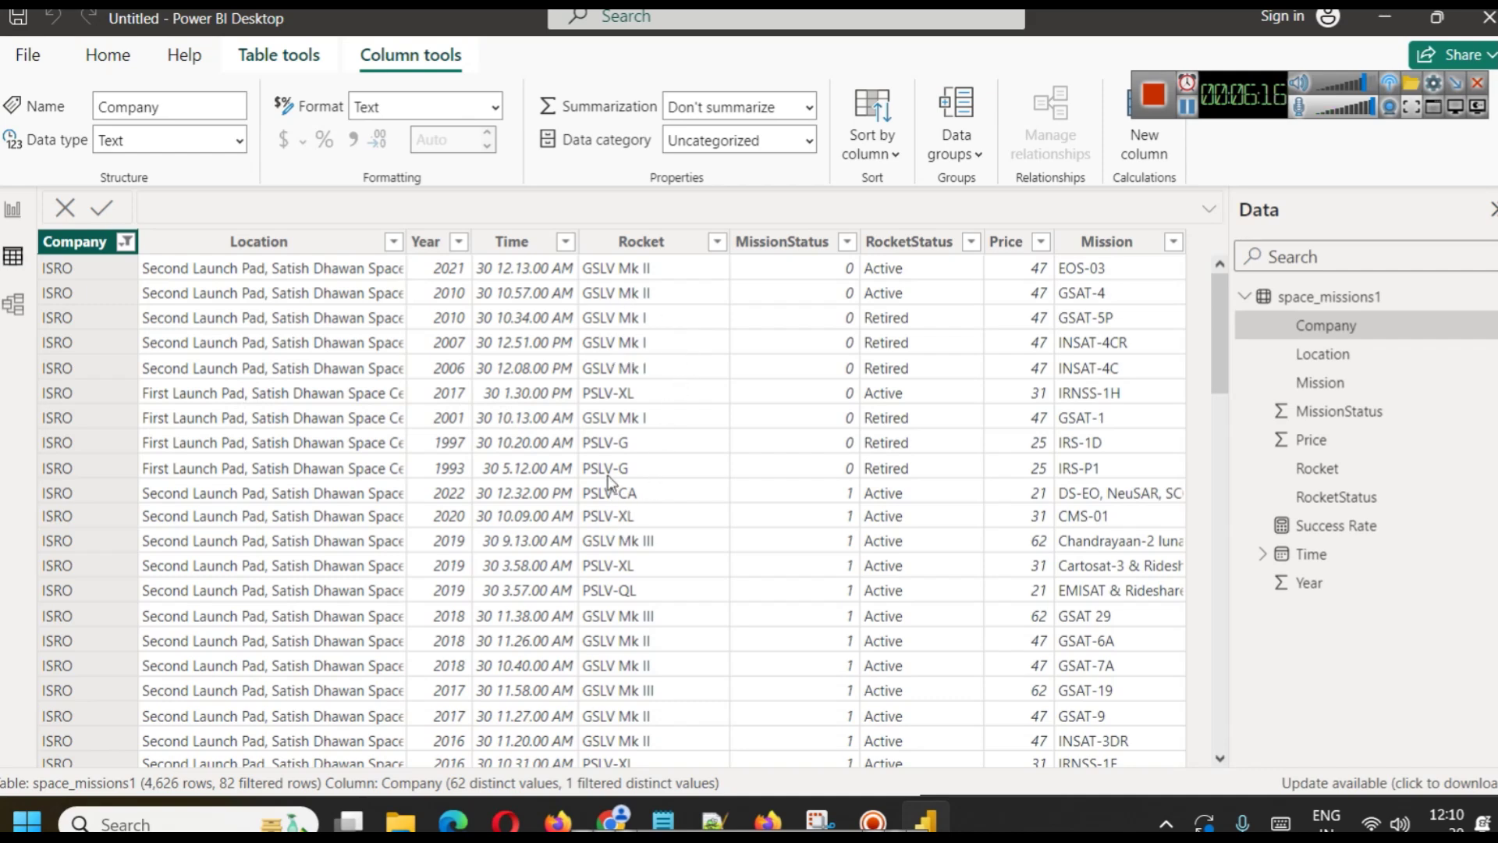
{"action": "scroll", "coordinate": [648, 585], "scroll_direction": "down", "scroll_amount": 8}
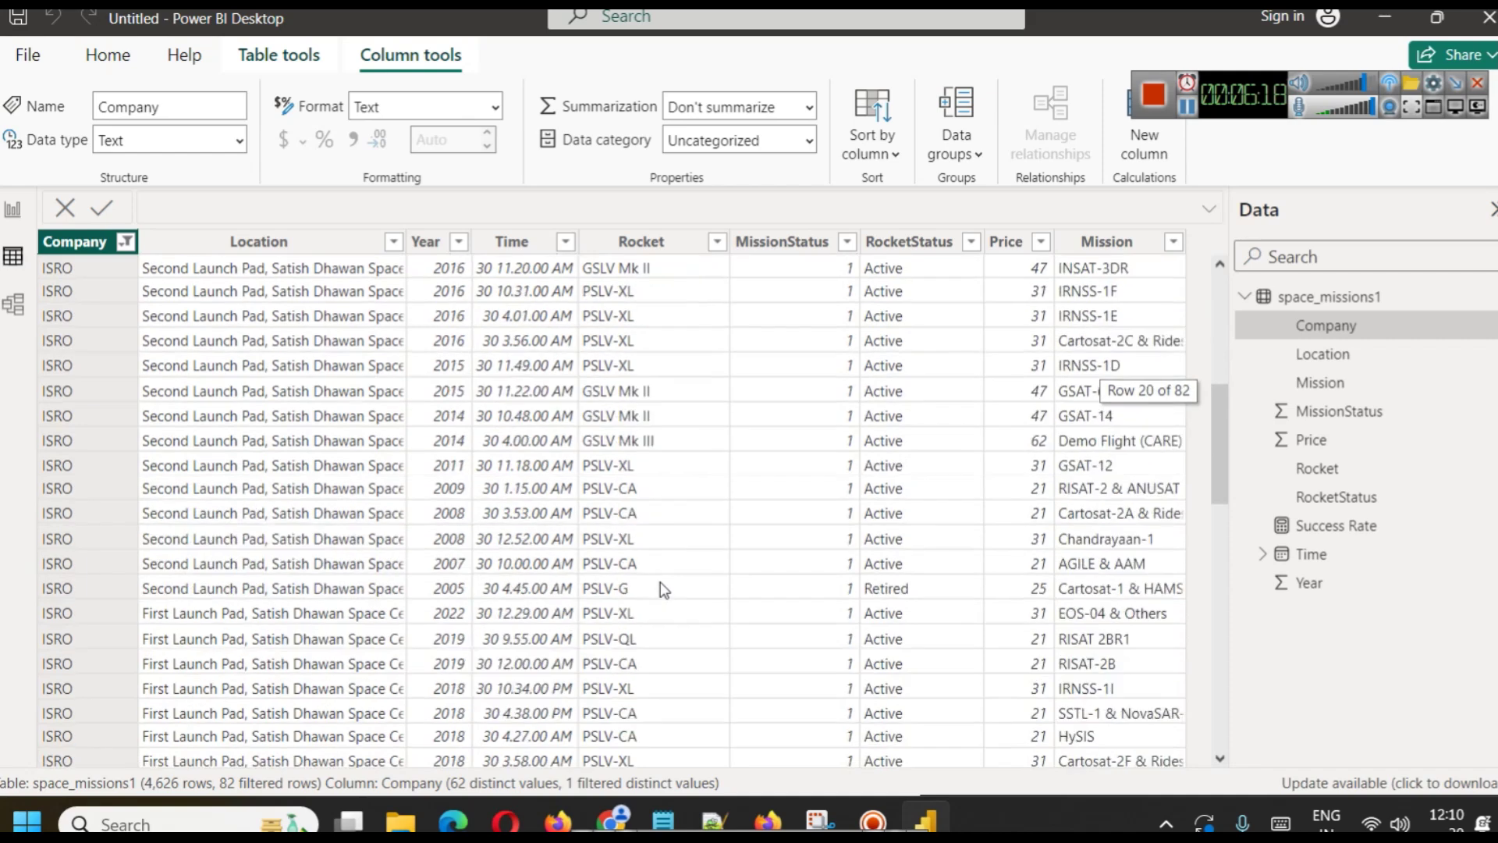
{"action": "scroll", "coordinate": [660, 585], "scroll_direction": "up", "scroll_amount": 8}
{"action": "left_click", "coordinate": [12, 209]}
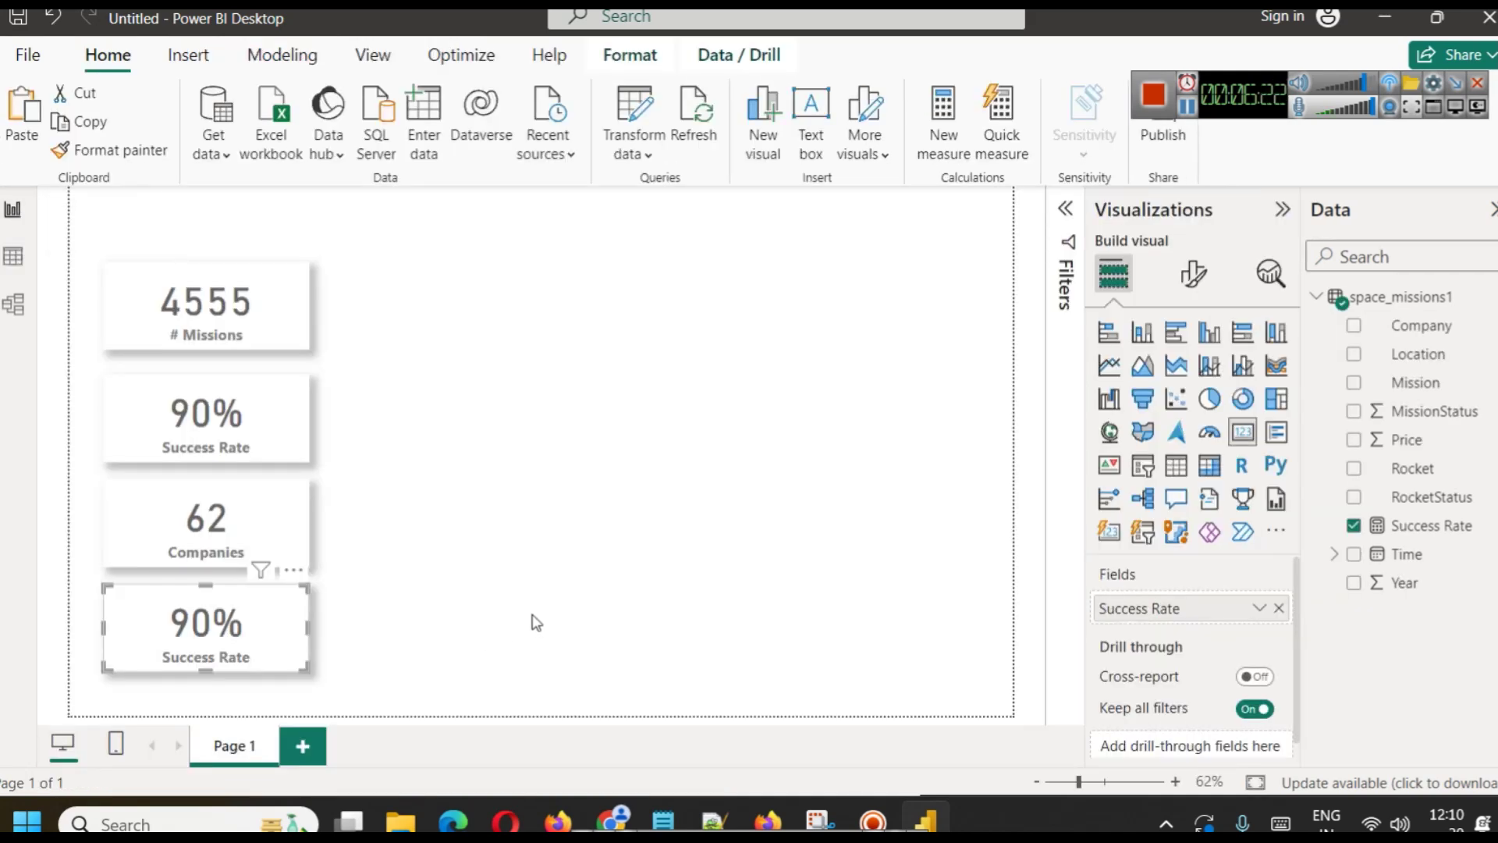
Replace the fourth card's Success Rate field with Rocket, summarized as Count (Distinct).
{"action": "left_click", "coordinate": [1279, 609]}
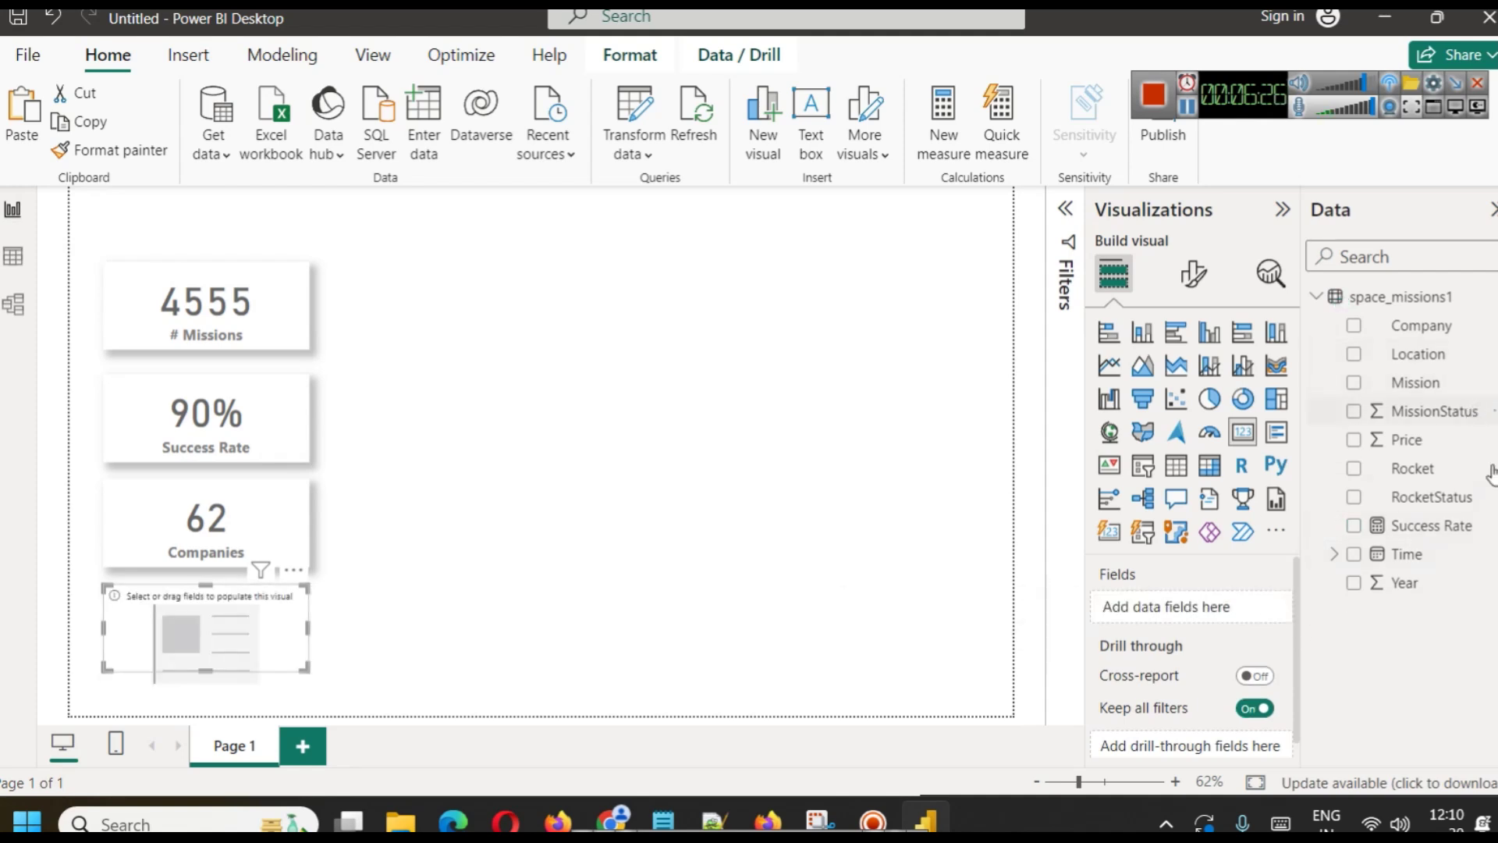
{"action": "left_click_drag", "start_coordinate": [1442, 470], "coordinate": [1221, 607]}
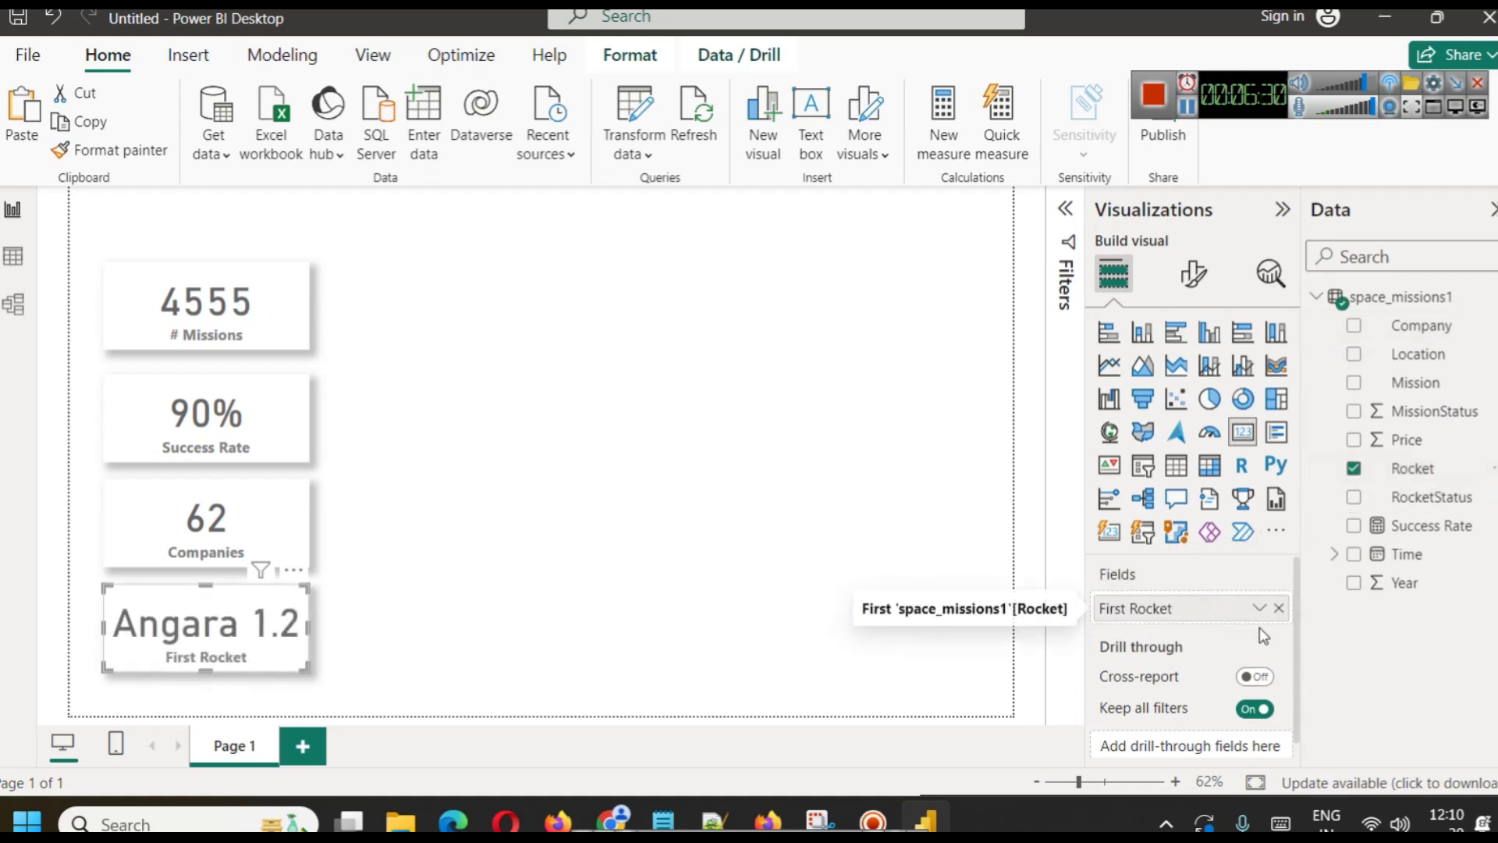
{"action": "left_click", "coordinate": [1260, 609]}
{"action": "left_click", "coordinate": [1383, 568]}
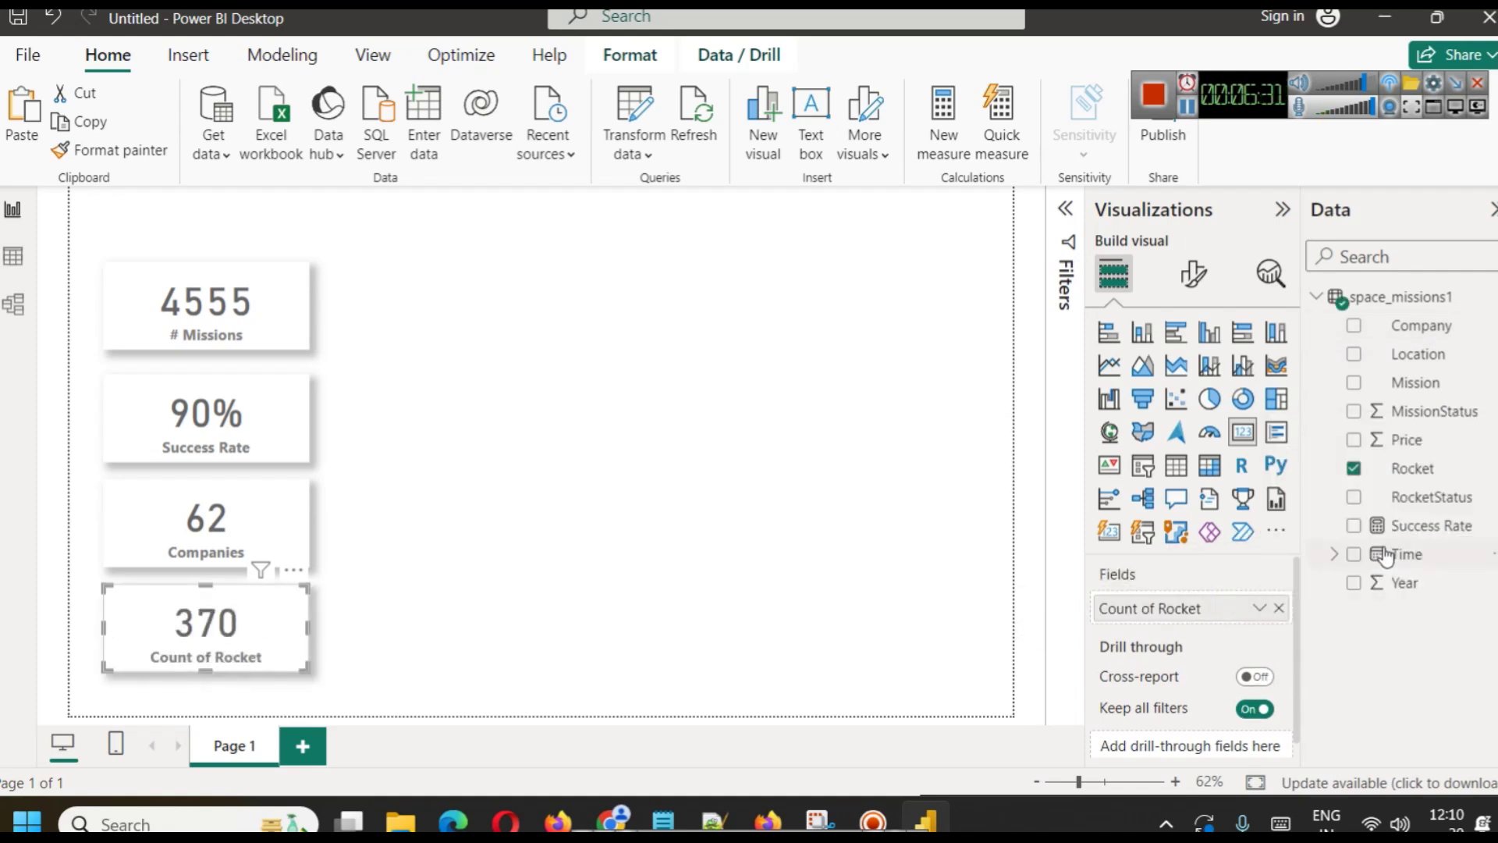
{"action": "left_click", "coordinate": [679, 611]}
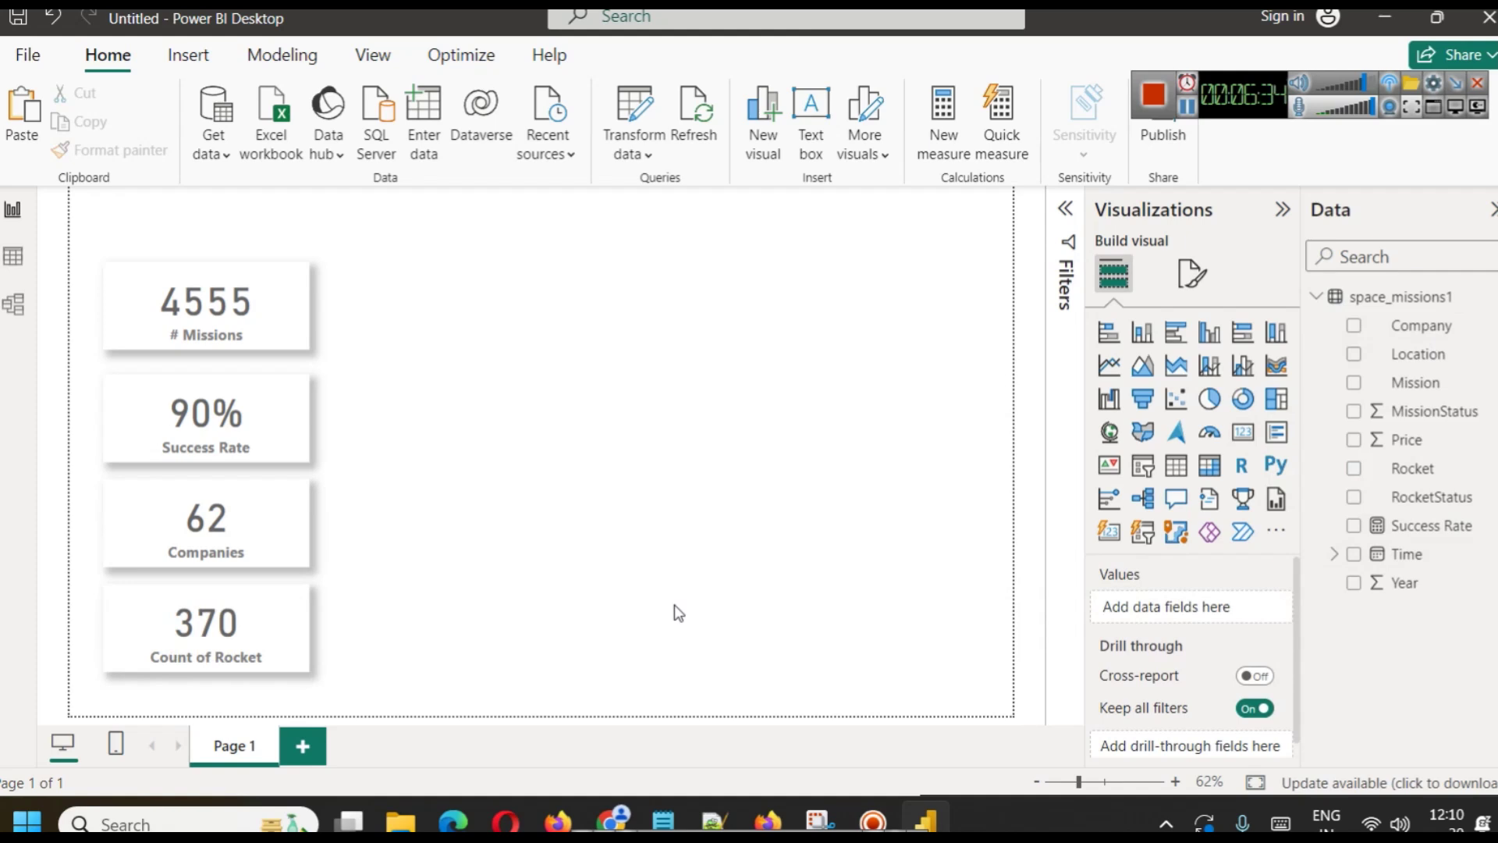
{"action": "left_click", "coordinate": [1189, 111]}
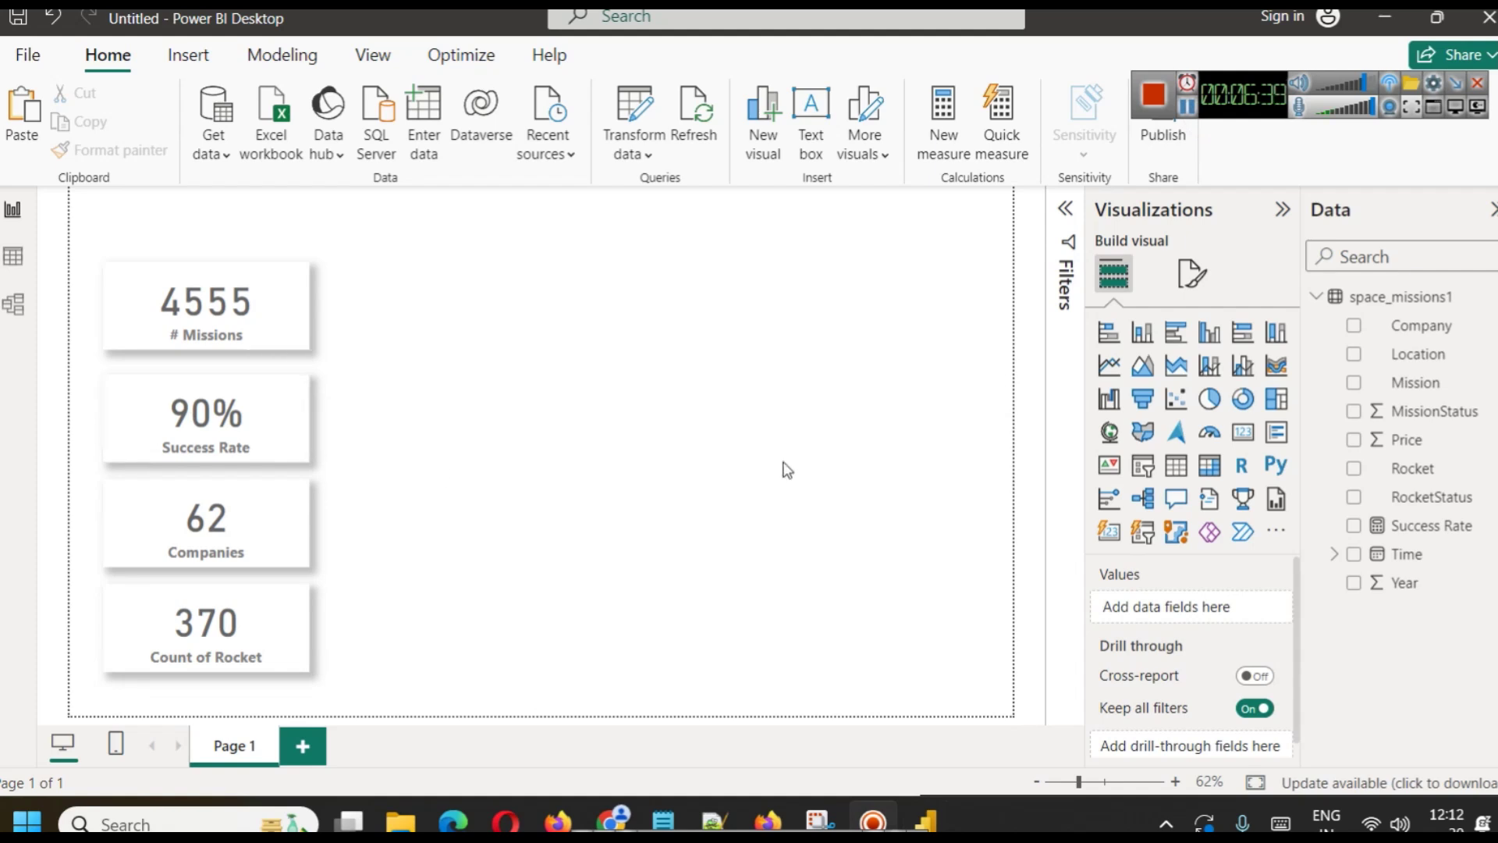
Add an empty clustered bar chart near the canvas's right edge, level with the # Missions card, and make it roughly twice as tall.
{"action": "left_click", "coordinate": [1175, 337]}
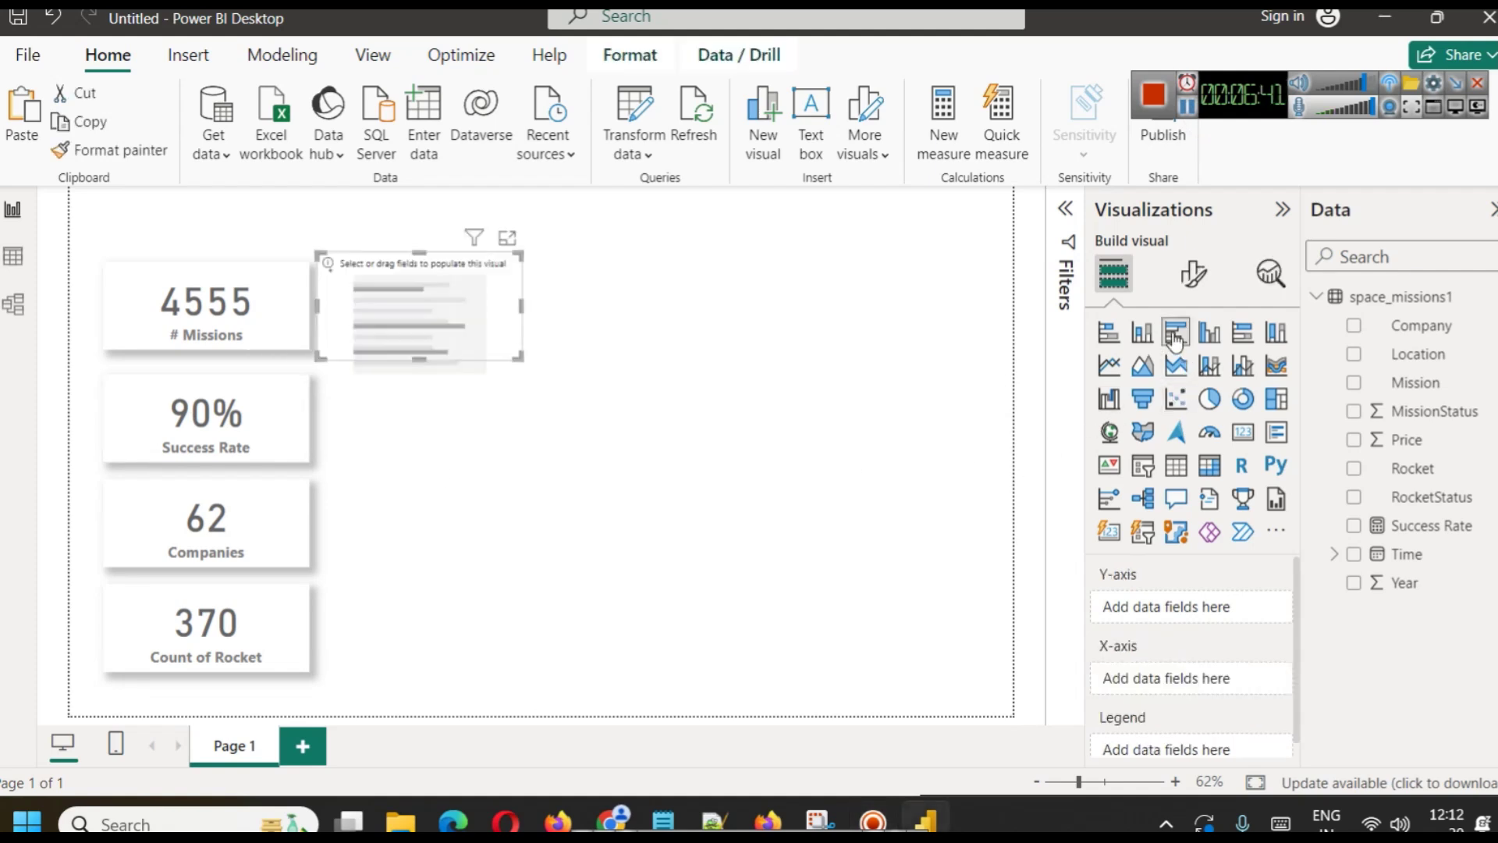
{"action": "left_click_drag", "start_coordinate": [454, 318], "coordinate": [914, 320]}
{"action": "left_click_drag", "start_coordinate": [882, 371], "coordinate": [897, 476]}
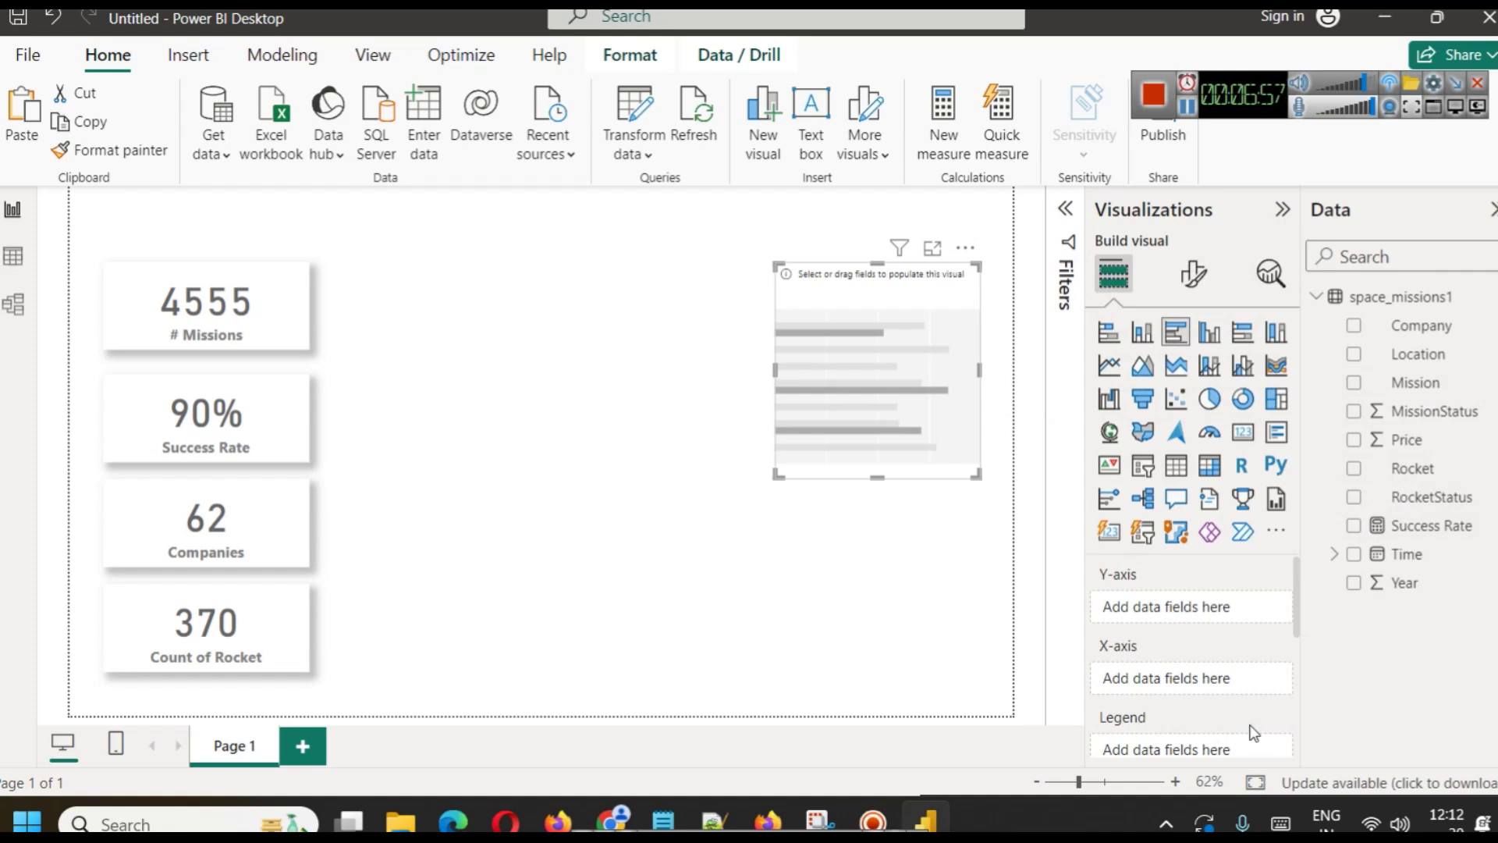
Try plotting the count of Company on the bar chart's X-axis against Mission on its Y-axis, and check the bars.
{"action": "left_click_drag", "start_coordinate": [1417, 326], "coordinate": [1233, 683]}
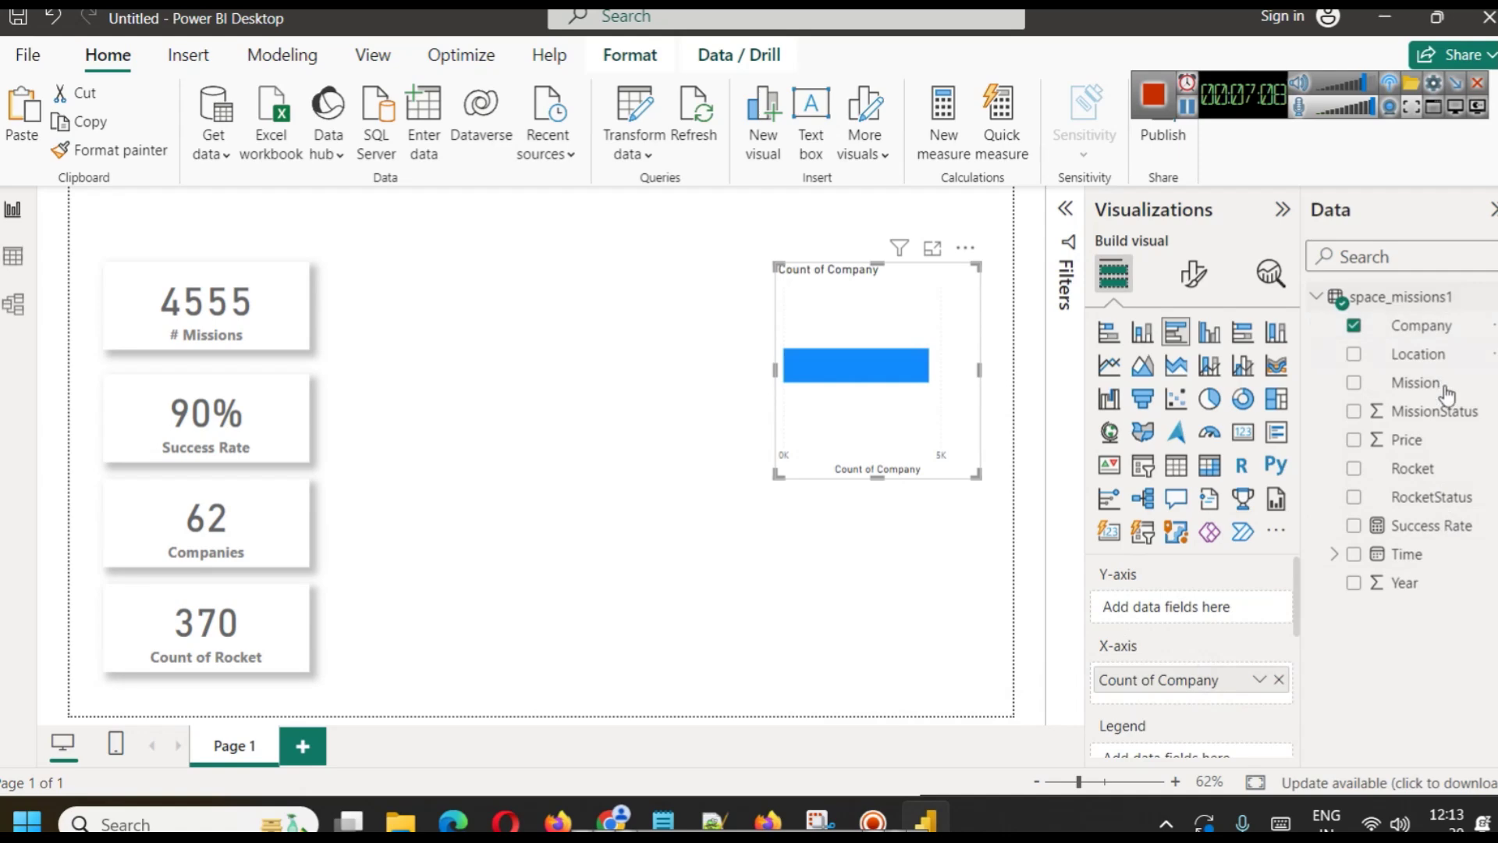
{"action": "left_click_drag", "start_coordinate": [1439, 383], "coordinate": [1231, 609]}
{"action": "left_click", "coordinate": [1260, 608]}
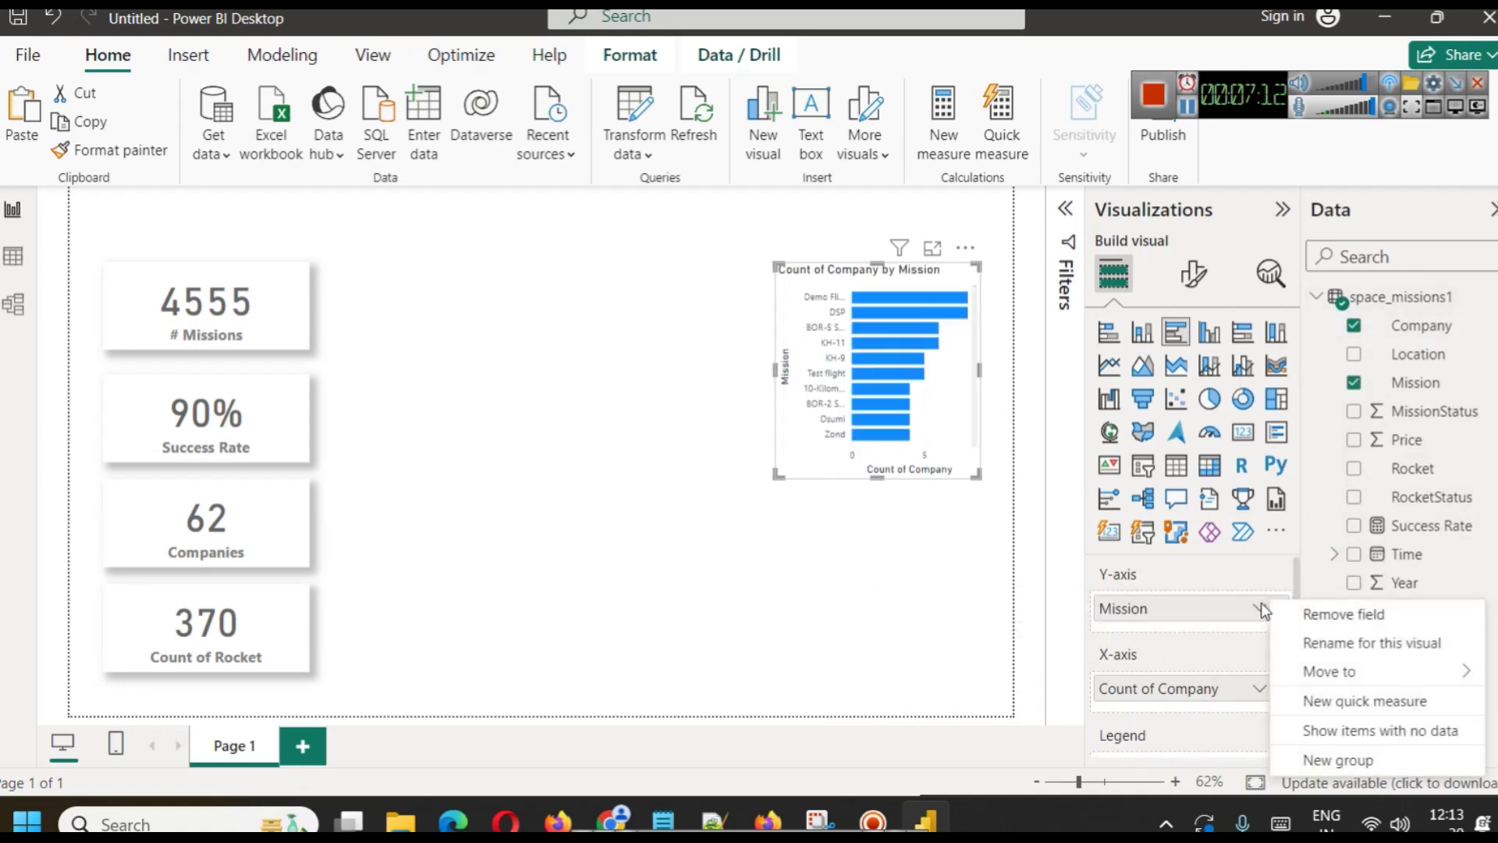
{"action": "left_click", "coordinate": [1223, 632]}
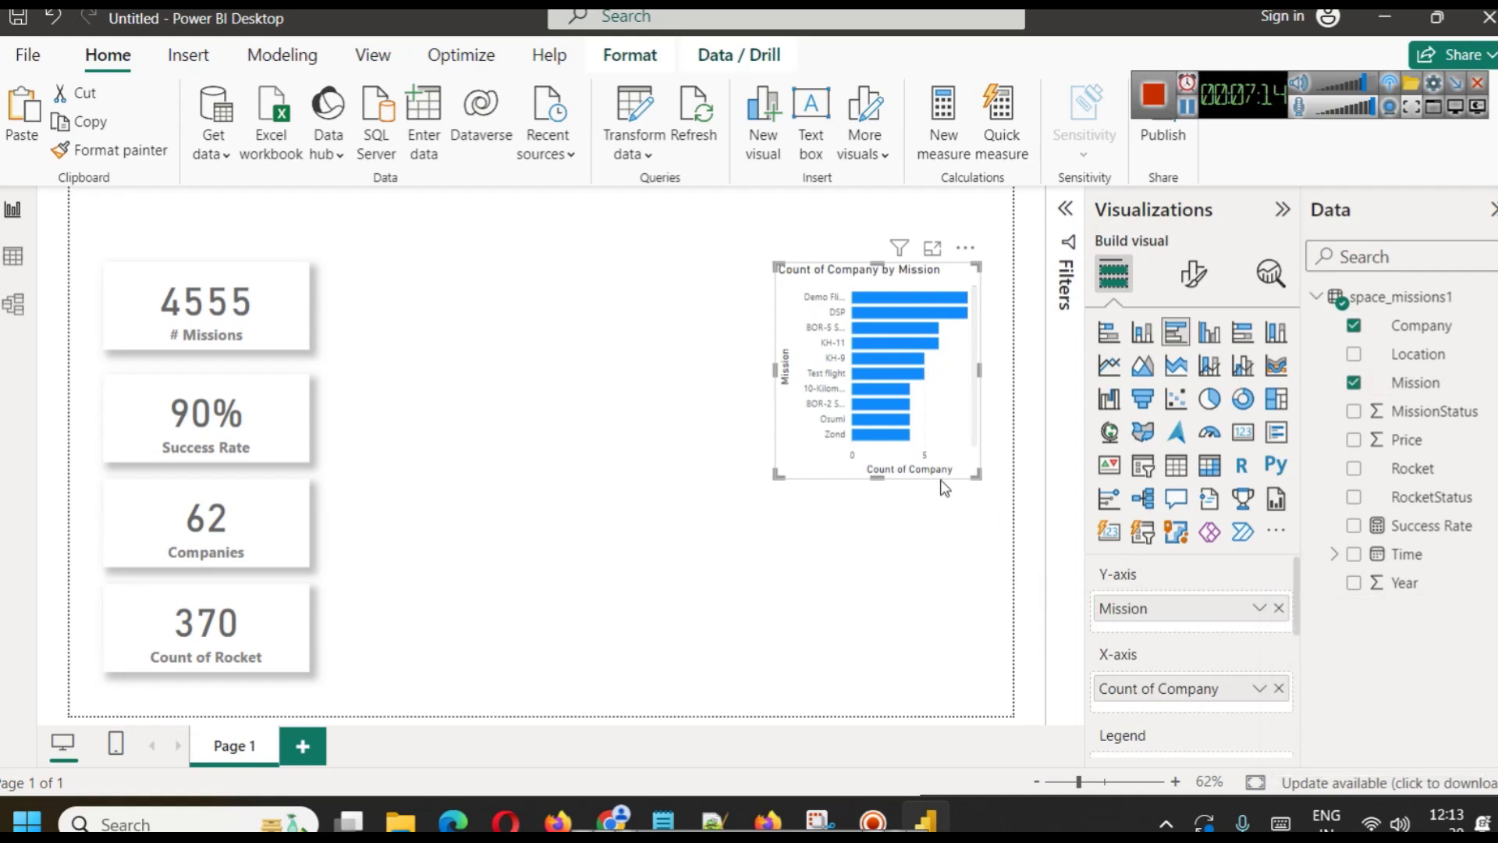
{"action": "mouse_move", "coordinate": [926, 300]}
{"action": "left_click", "coordinate": [1261, 609]}
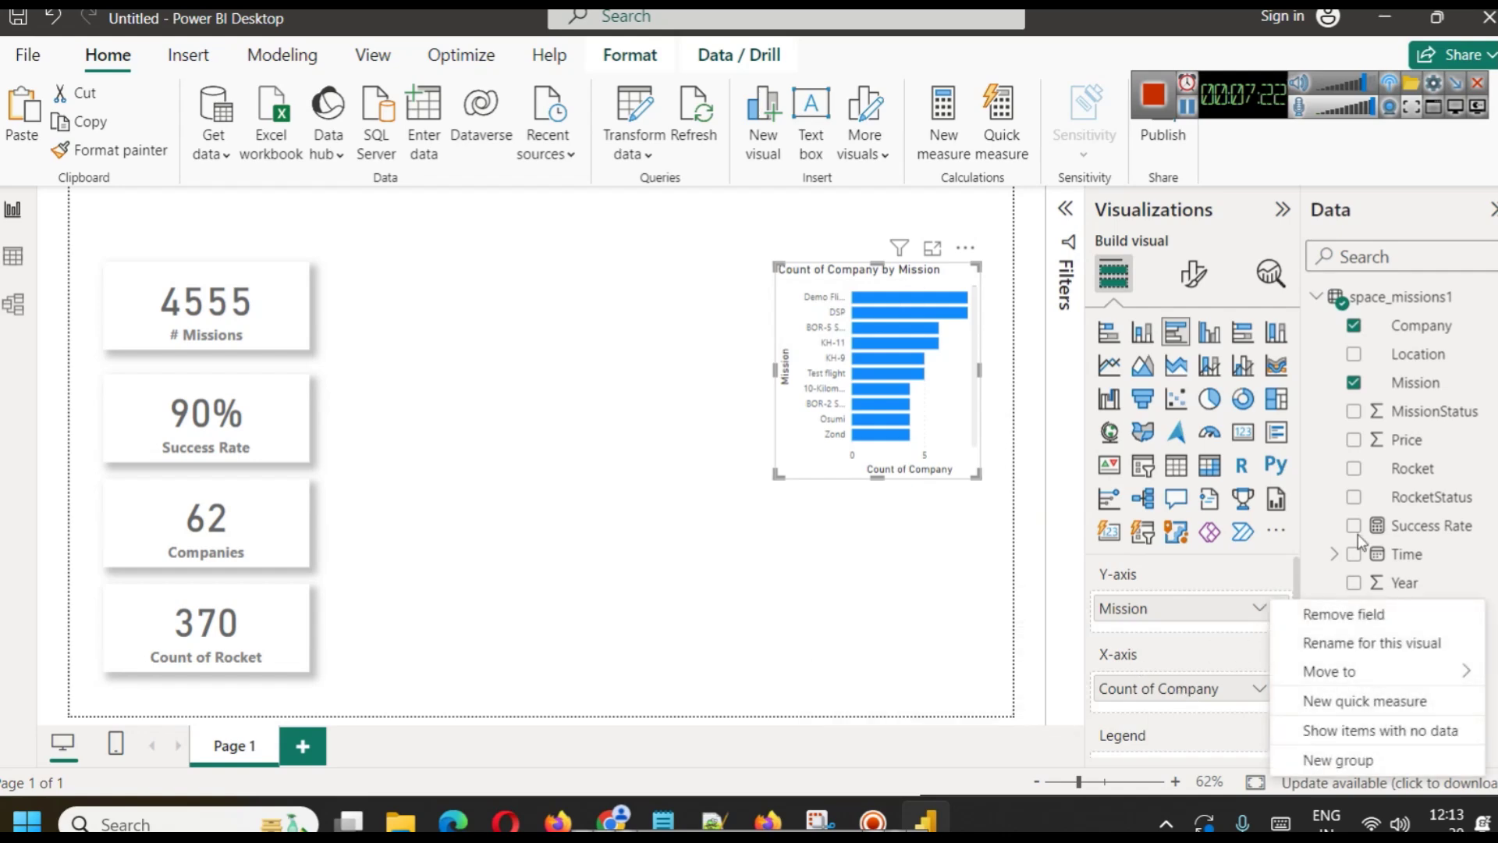
{"action": "left_click", "coordinate": [1188, 117]}
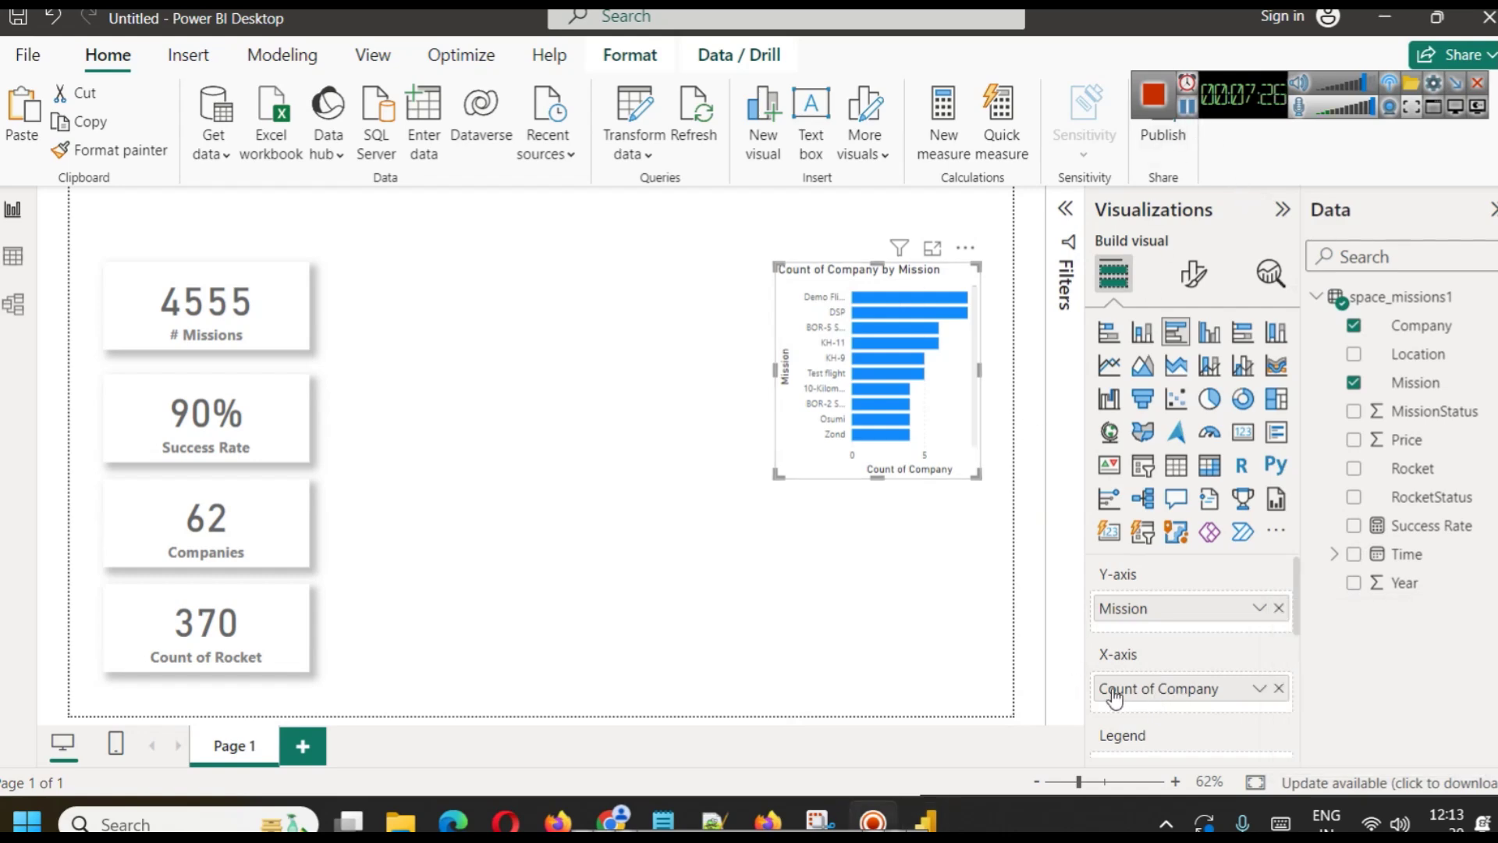
Try summarizing the bar chart's X-axis Company field as Count (Distinct), and check the bar values.
{"action": "left_click", "coordinate": [1261, 687]}
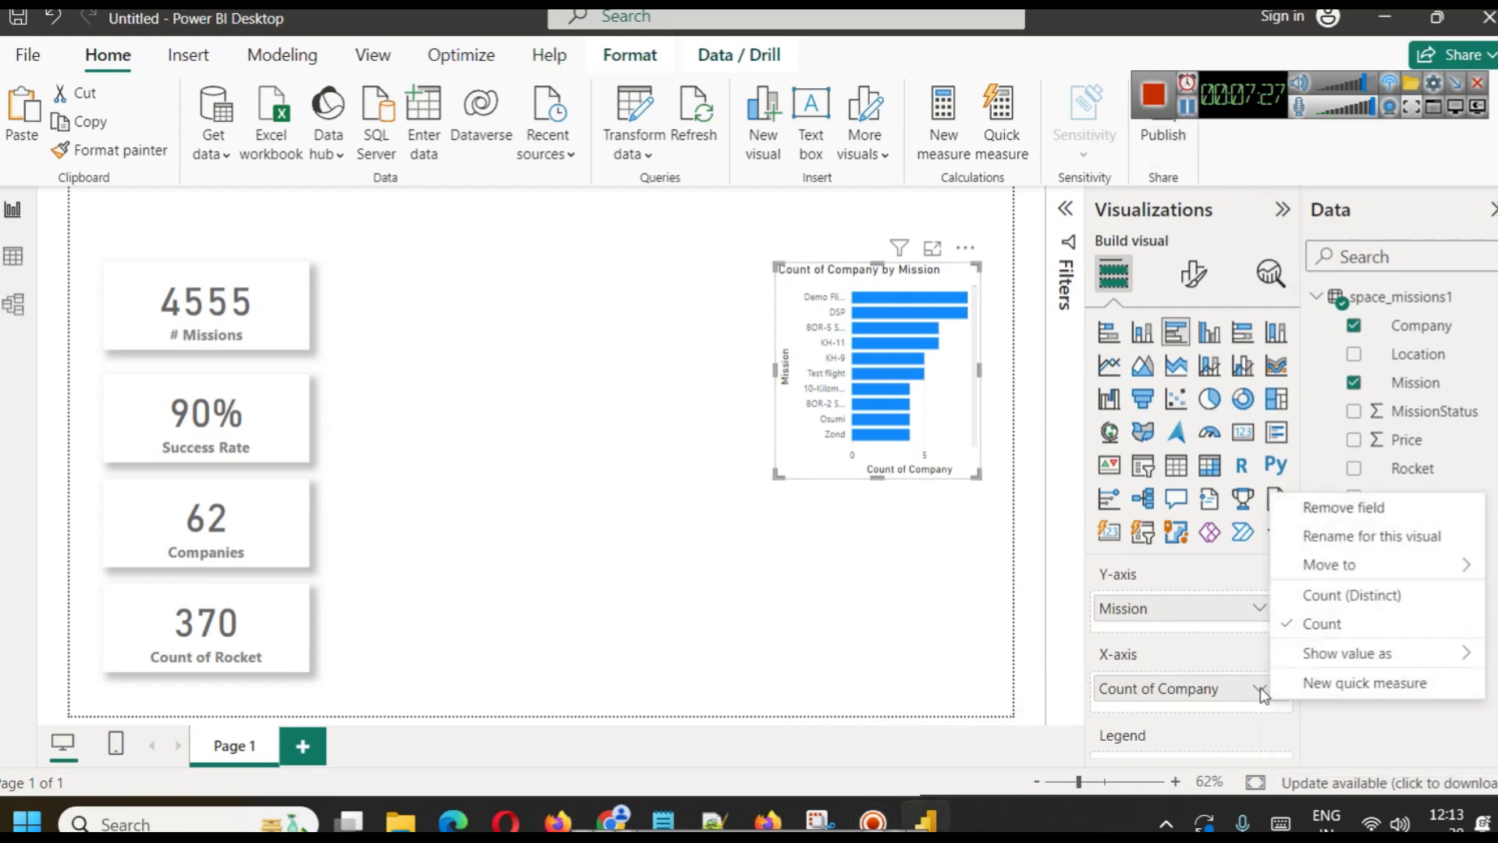
{"action": "left_click", "coordinate": [1322, 628]}
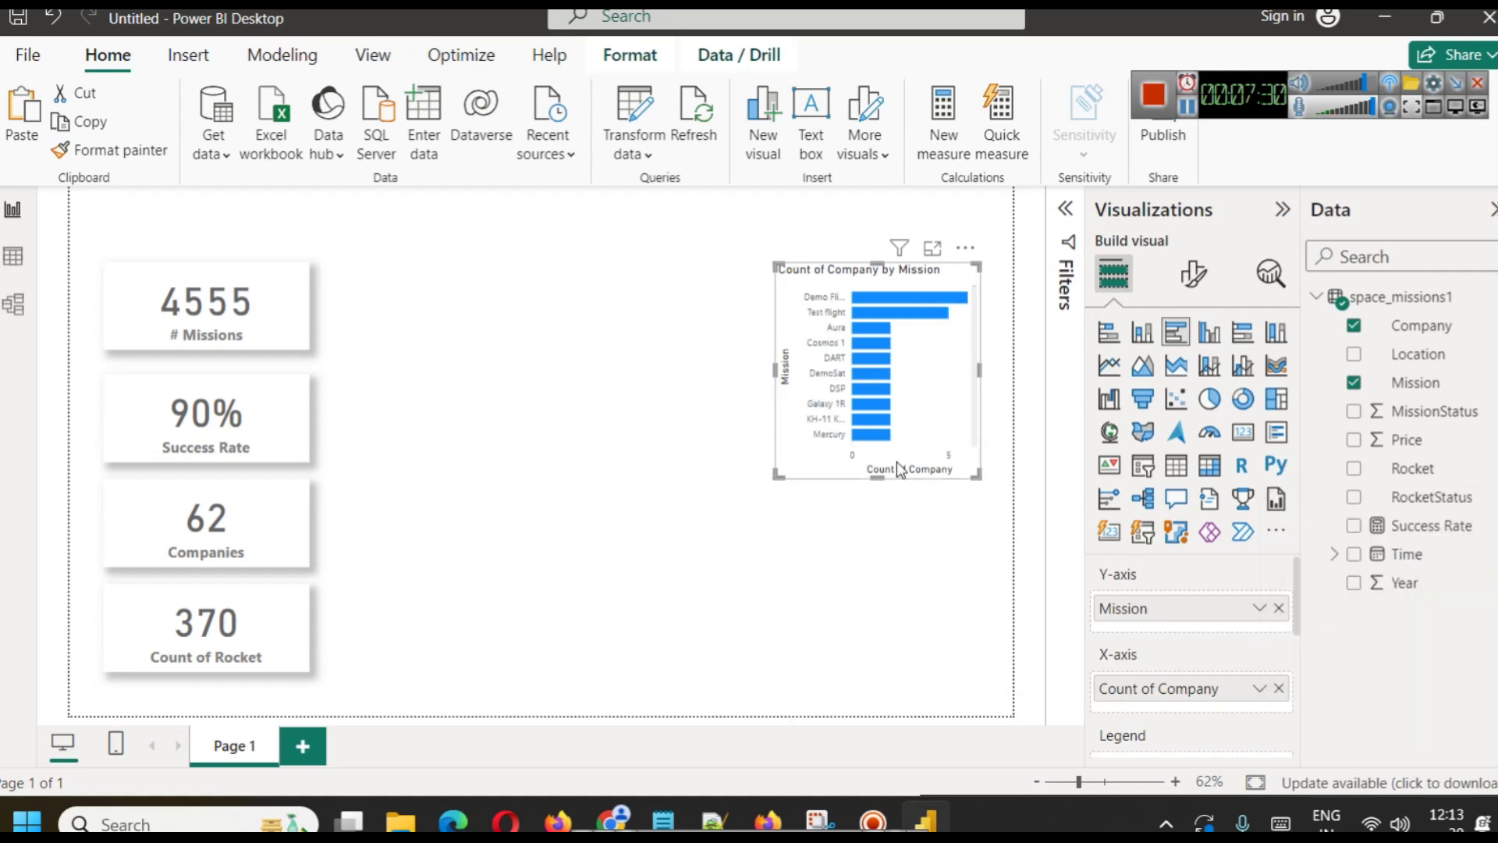
{"action": "mouse_move", "coordinate": [937, 301]}
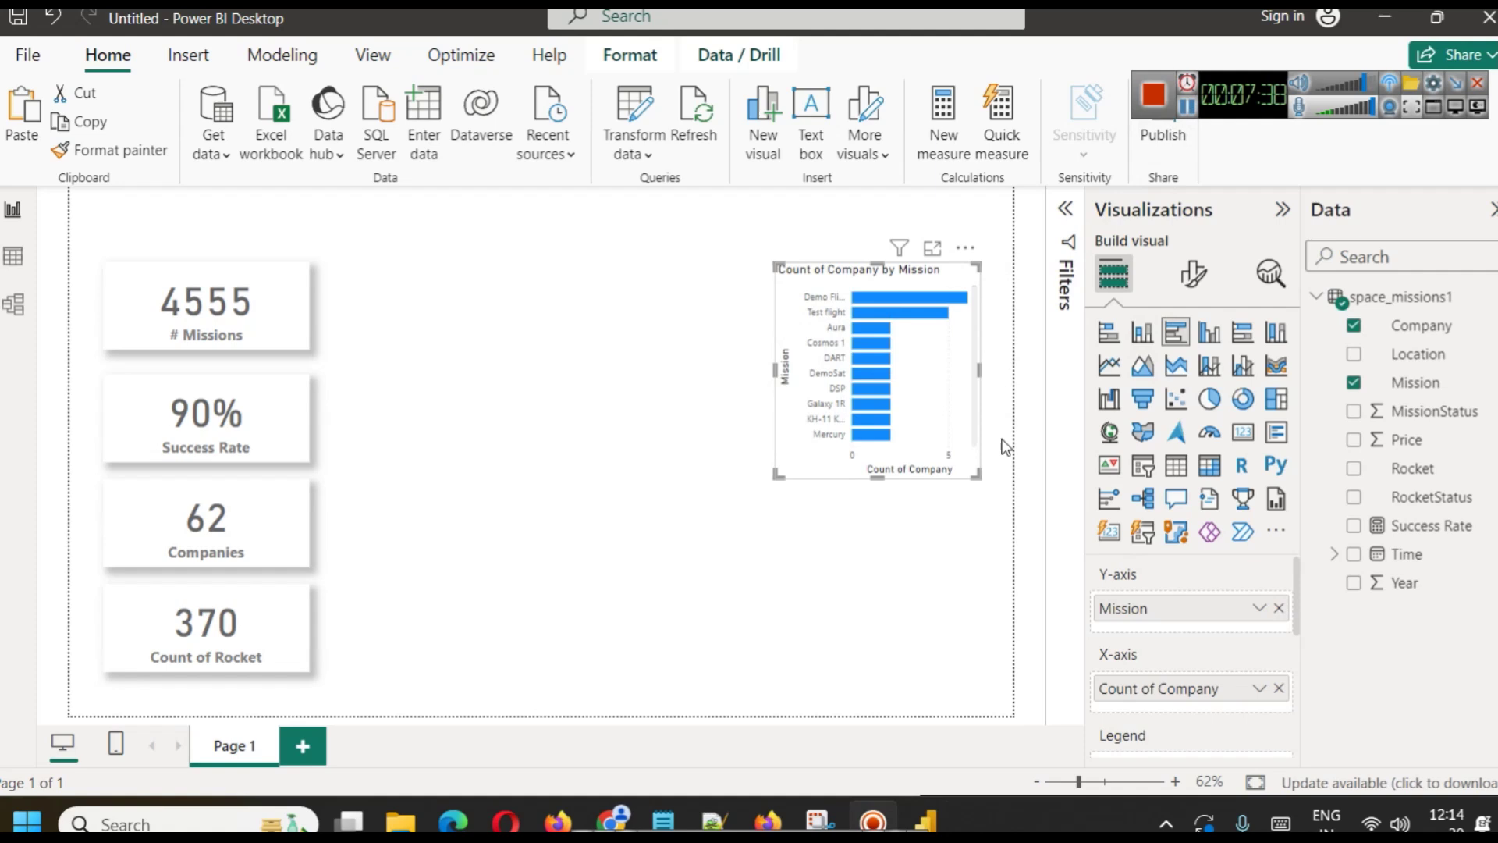
Swap the bar chart's fields so Company is on the Y-axis and Count of Mission is on the X-axis.
{"action": "left_click_drag", "start_coordinate": [1228, 617], "coordinate": [1188, 622]}
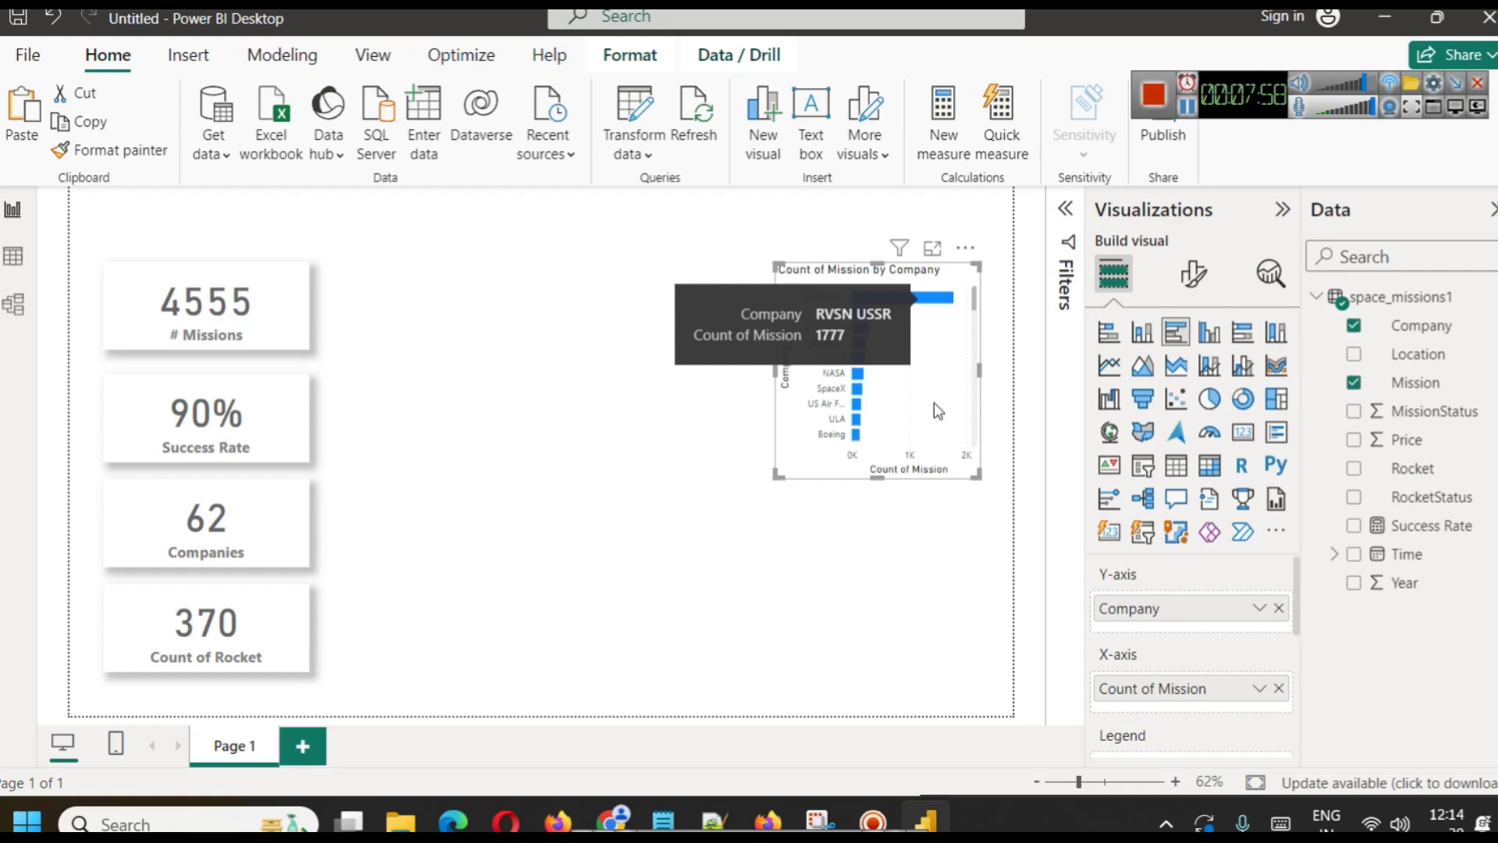
{"action": "left_click", "coordinate": [1190, 117]}
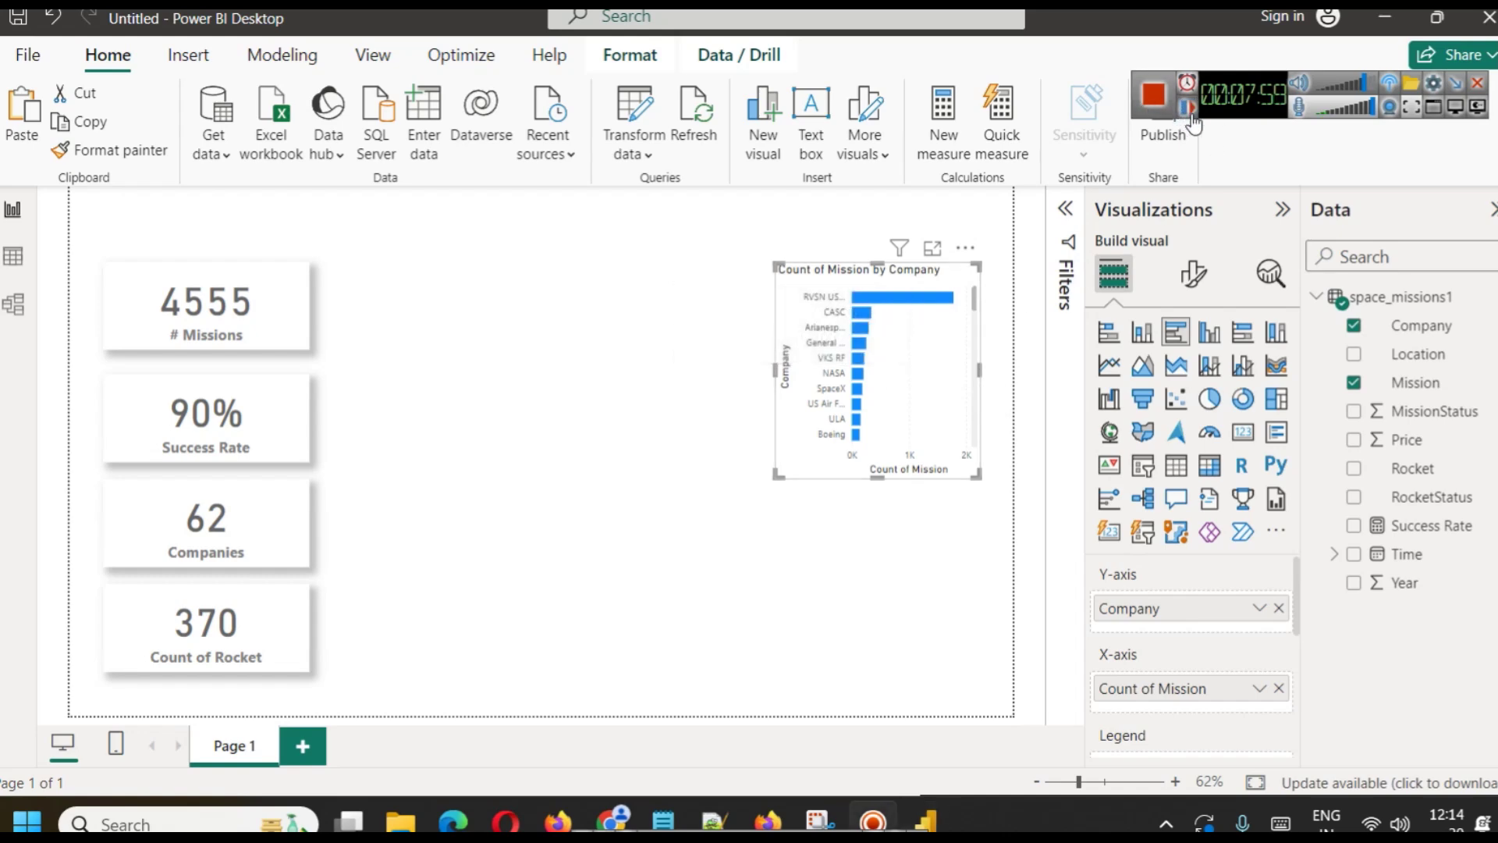
Make the bar chart's Y-axis company labels bold, keeping the font size at 9.
{"action": "left_click", "coordinate": [1193, 273]}
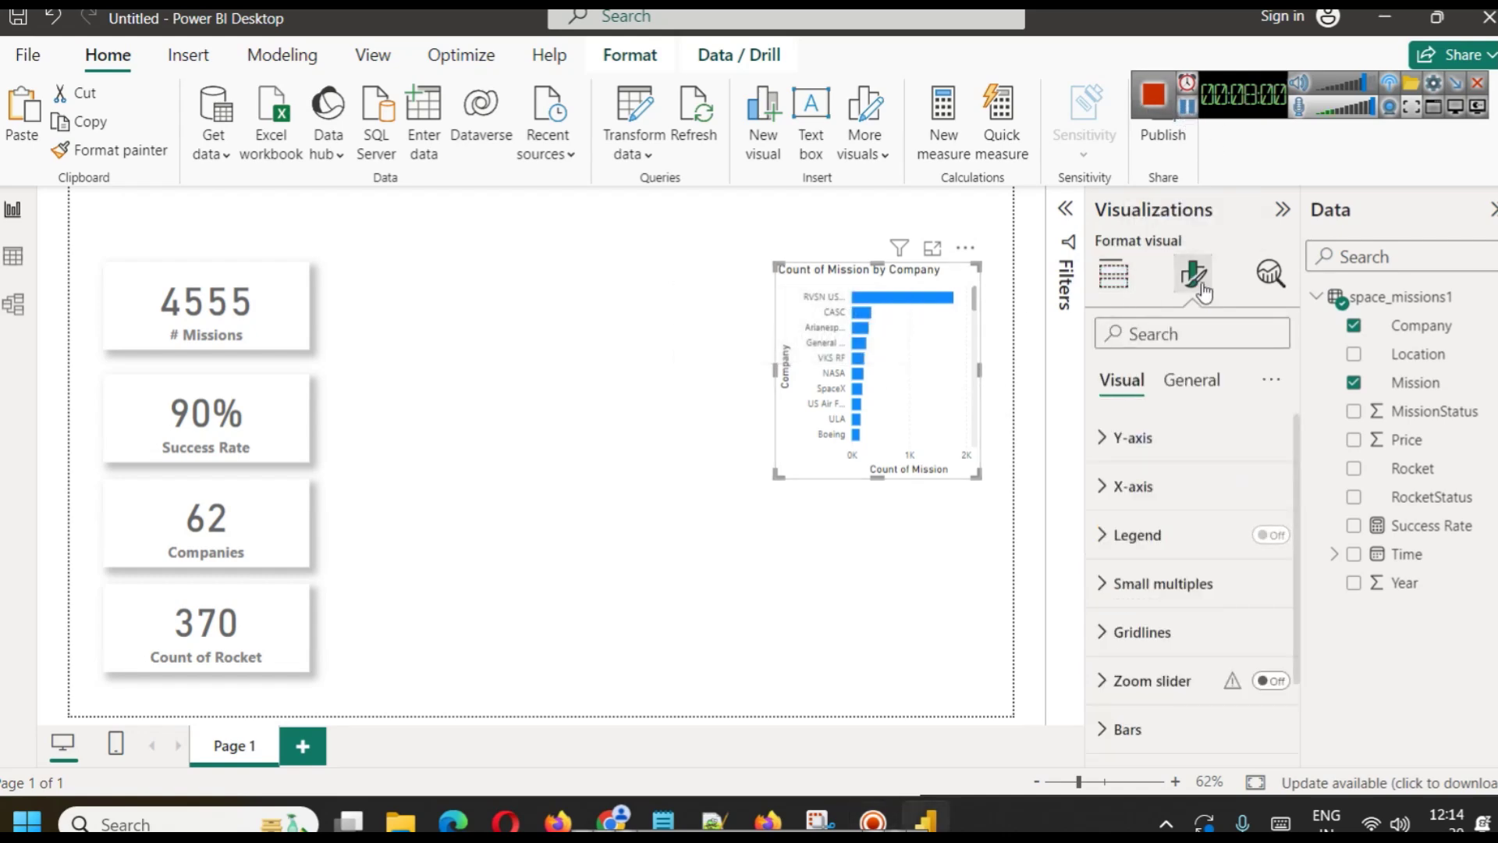
{"action": "left_click", "coordinate": [1162, 458]}
{"action": "scroll", "coordinate": [1270, 524], "scroll_direction": "down", "scroll_amount": 2}
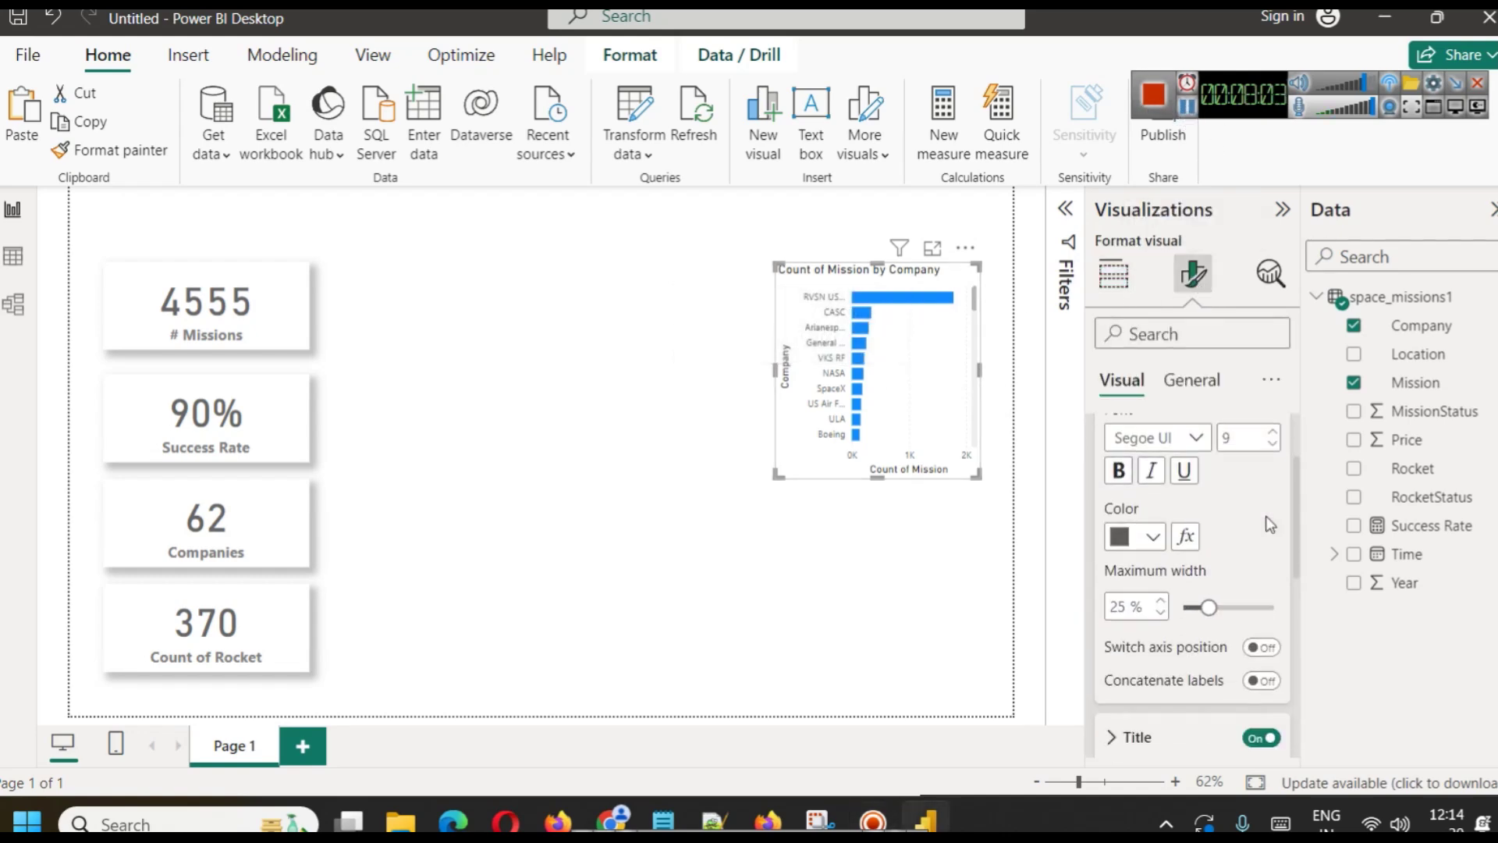
{"action": "left_click", "coordinate": [1271, 432]}
{"action": "left_click", "coordinate": [1272, 433]}
{"action": "left_click", "coordinate": [1271, 444]}
{"action": "left_click", "coordinate": [1272, 444]}
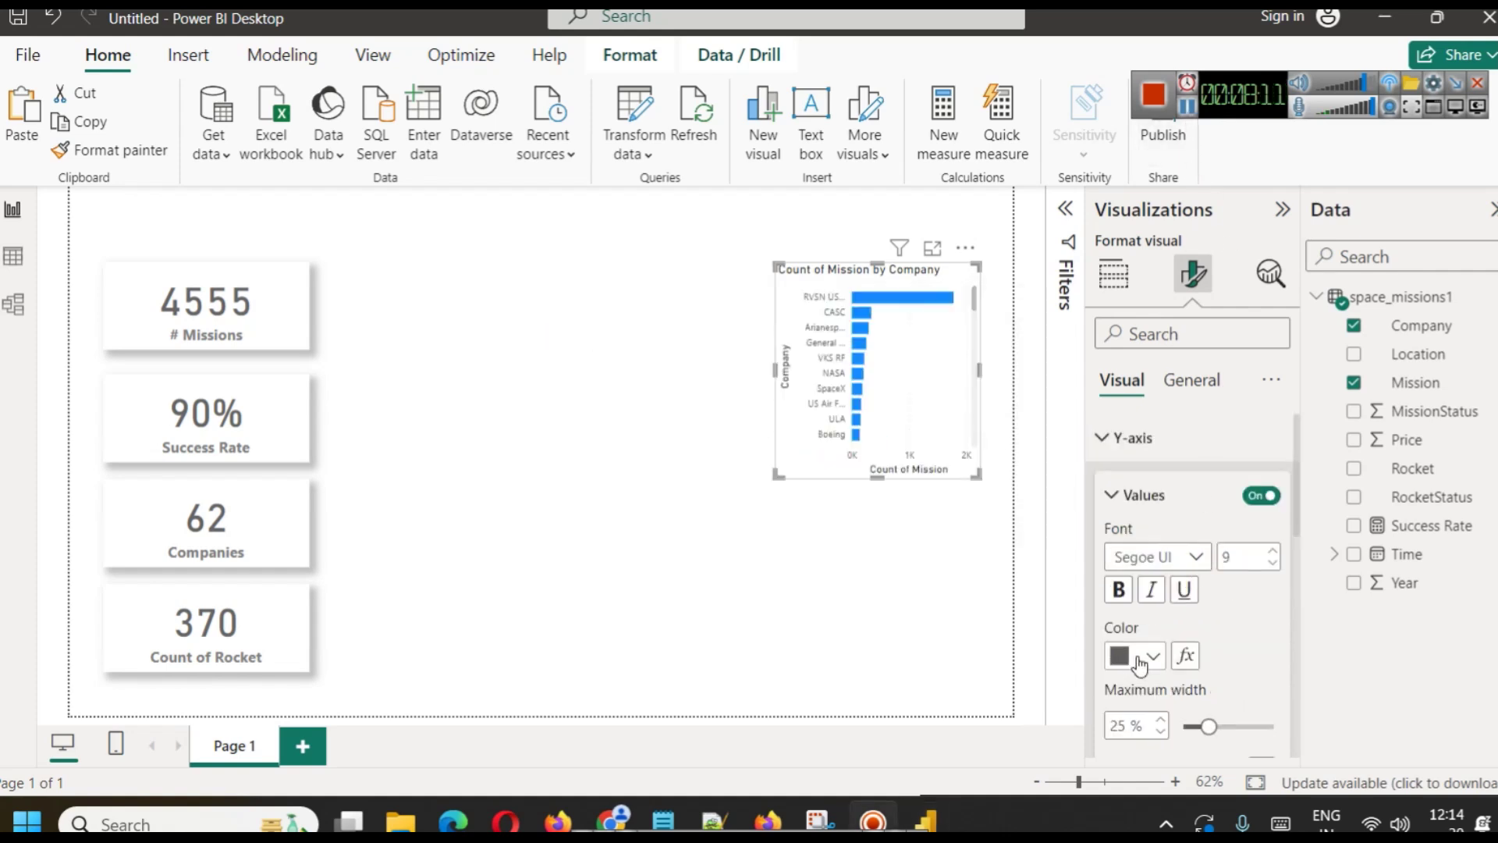
{"action": "scroll", "coordinate": [1153, 678], "scroll_direction": "down", "scroll_amount": 2}
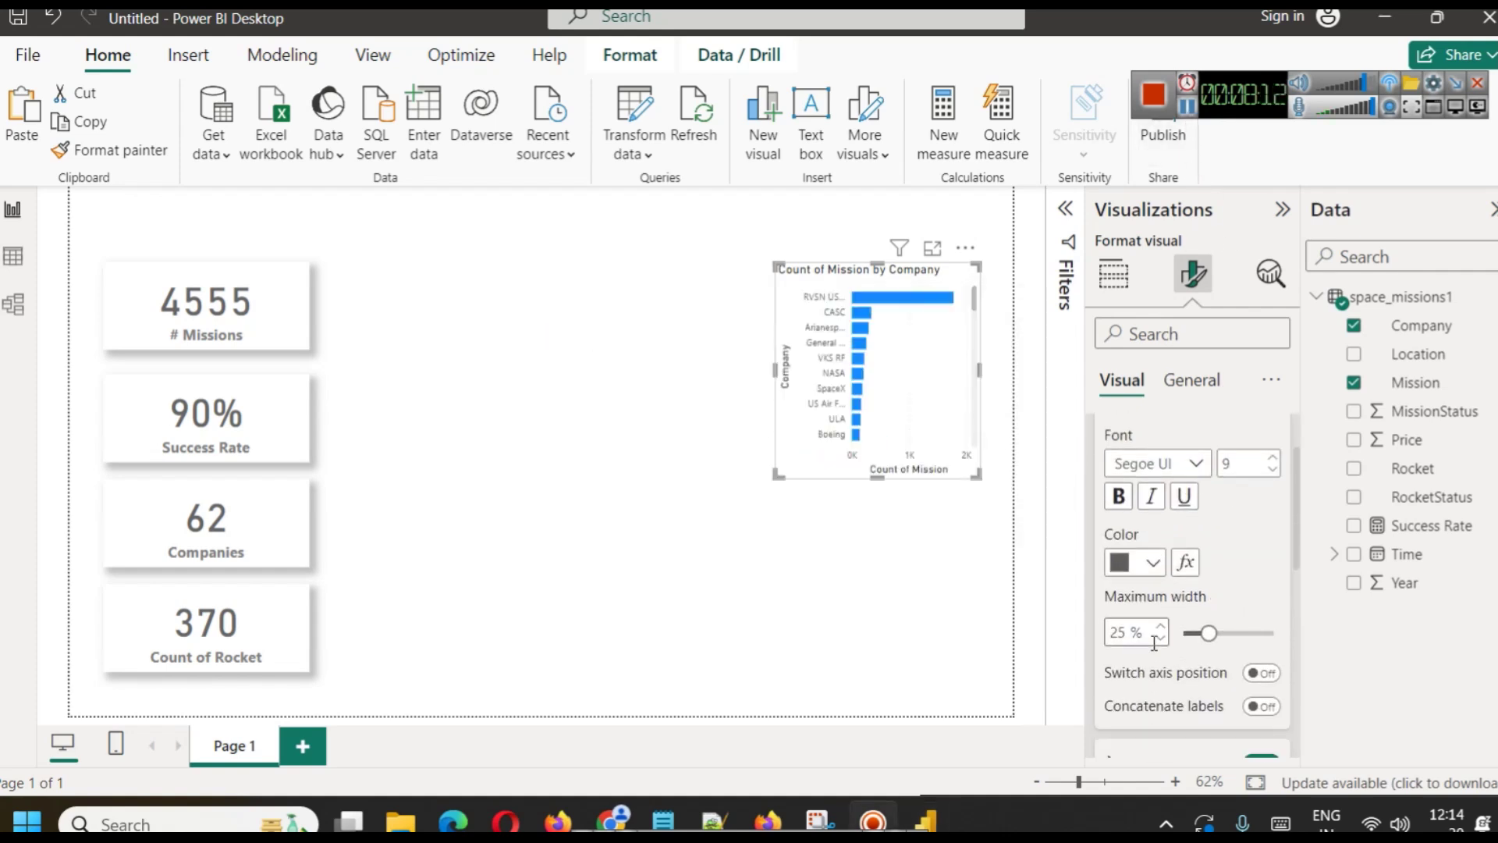
{"action": "left_click", "coordinate": [1155, 538]}
{"action": "left_click", "coordinate": [1154, 539]}
{"action": "left_click", "coordinate": [1118, 469]}
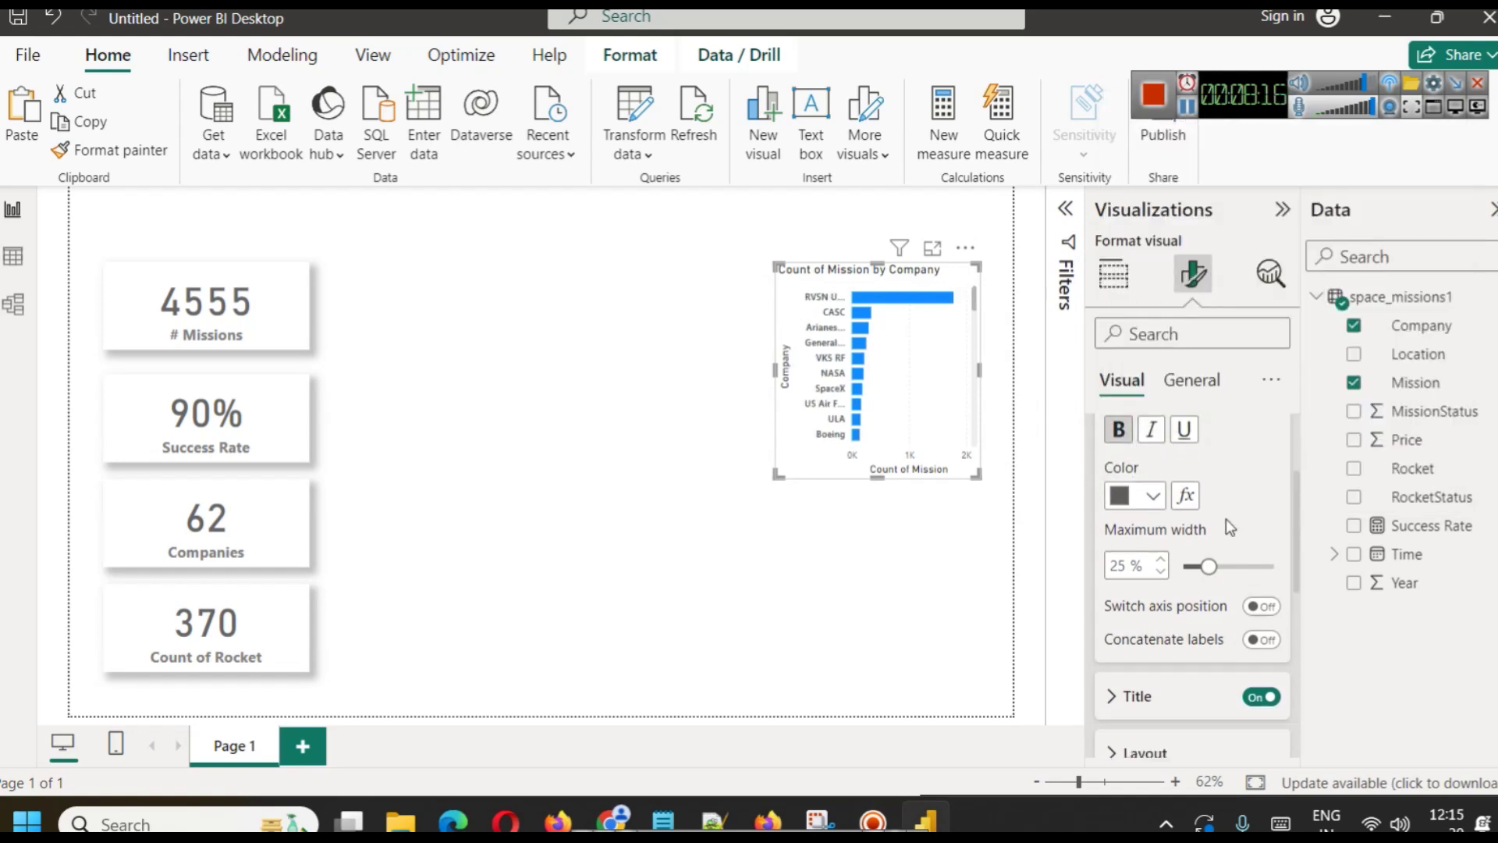
Make the value labels on the bar chart's X-axis bold.
{"action": "scroll", "coordinate": [1223, 517], "scroll_direction": "down", "scroll_amount": 4}
{"action": "scroll", "coordinate": [1193, 557], "scroll_direction": "down", "scroll_amount": 4}
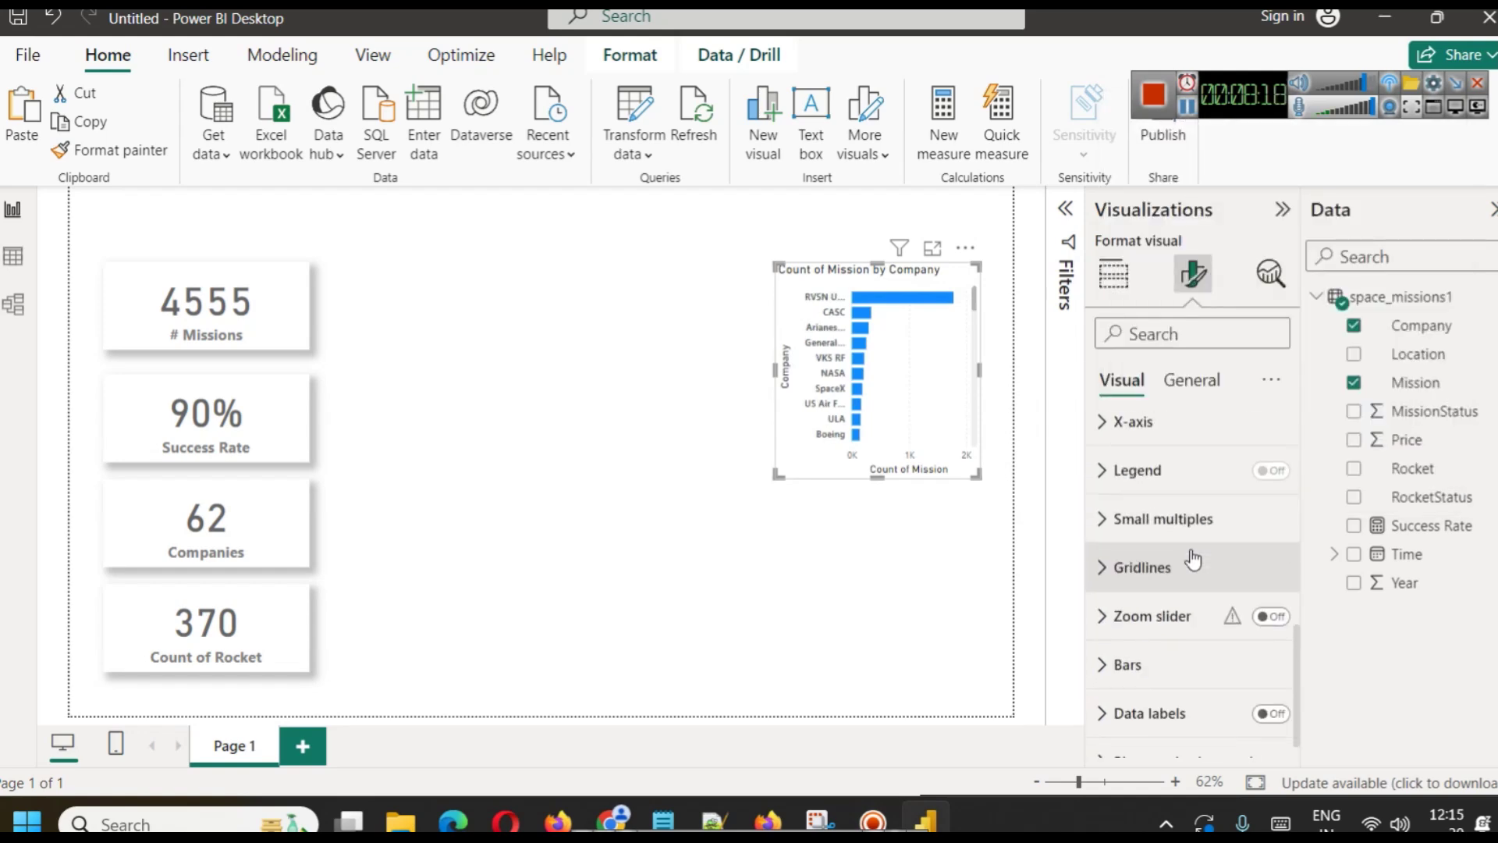
{"action": "scroll", "coordinate": [1147, 573], "scroll_direction": "up", "scroll_amount": 2}
{"action": "left_click", "coordinate": [1123, 530]}
{"action": "scroll", "coordinate": [1139, 542], "scroll_direction": "down", "scroll_amount": 2}
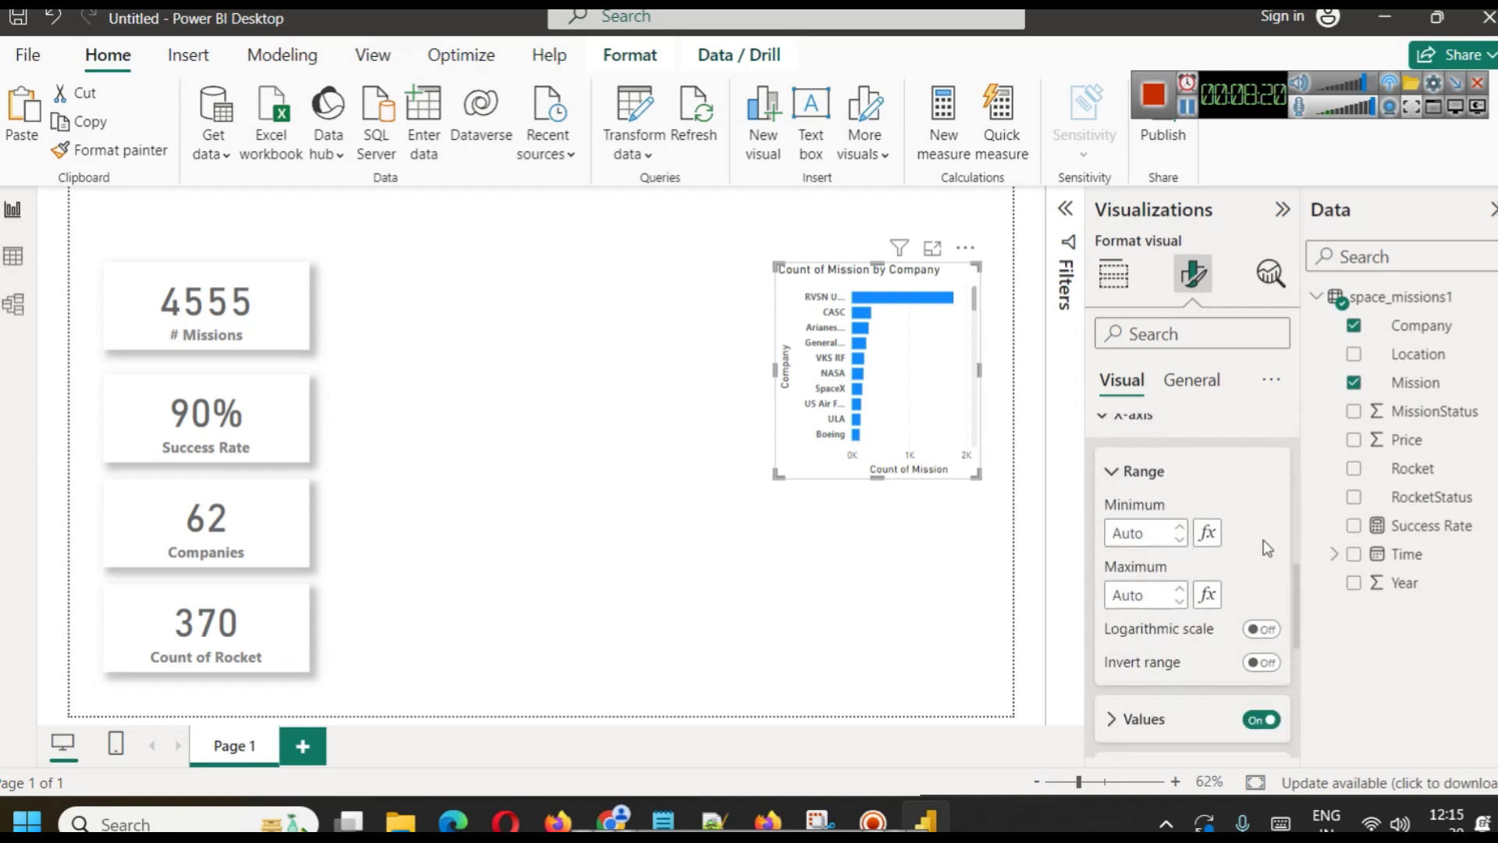
{"action": "scroll", "coordinate": [1217, 593], "scroll_direction": "down", "scroll_amount": 2}
{"action": "left_click", "coordinate": [1121, 593]}
{"action": "scroll", "coordinate": [1217, 569], "scroll_direction": "down", "scroll_amount": 2}
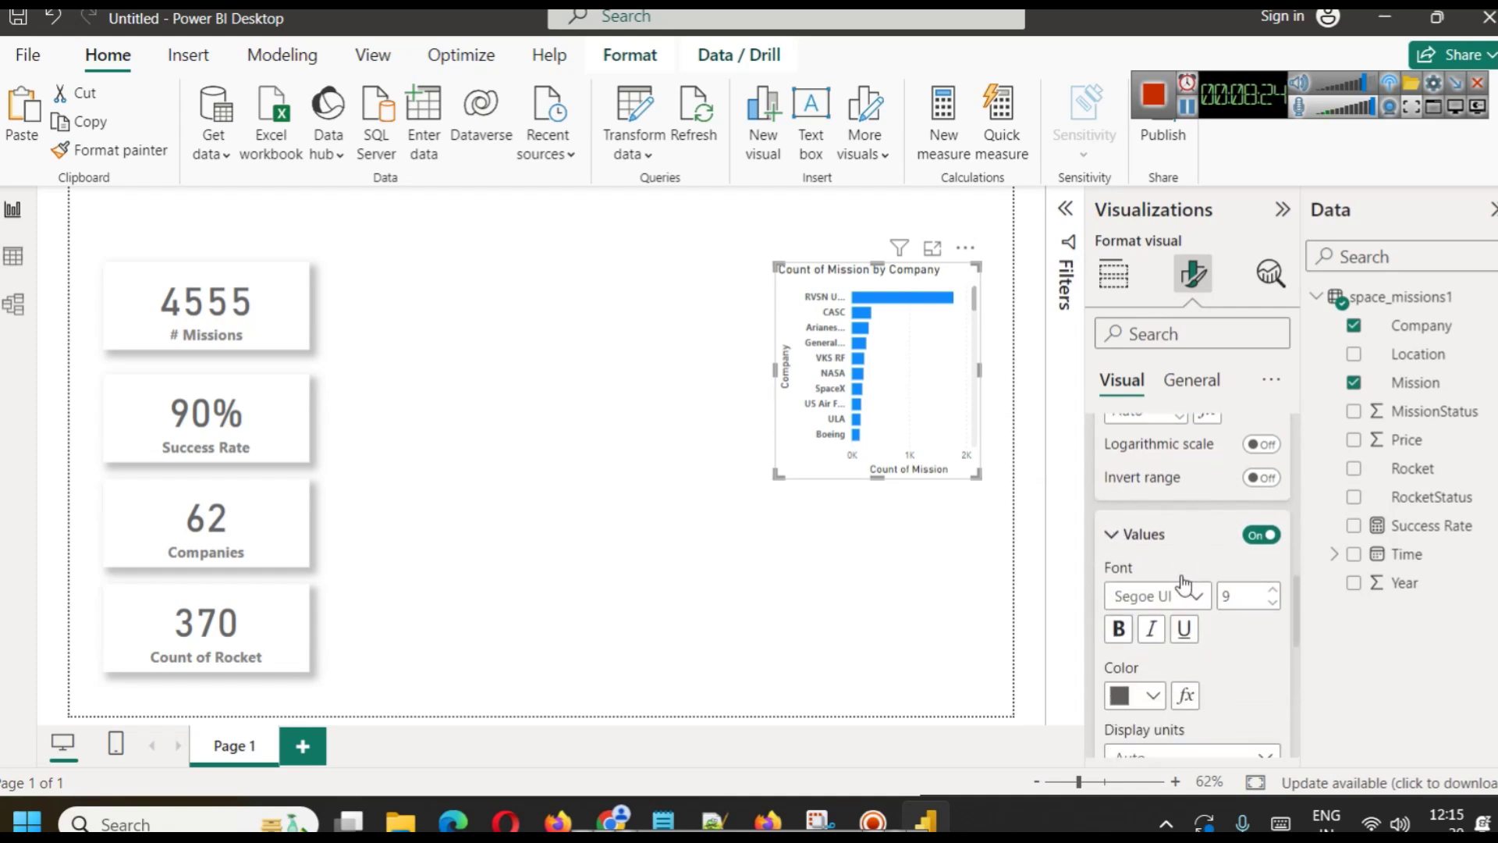
{"action": "scroll", "coordinate": [1193, 554], "scroll_direction": "down", "scroll_amount": 2}
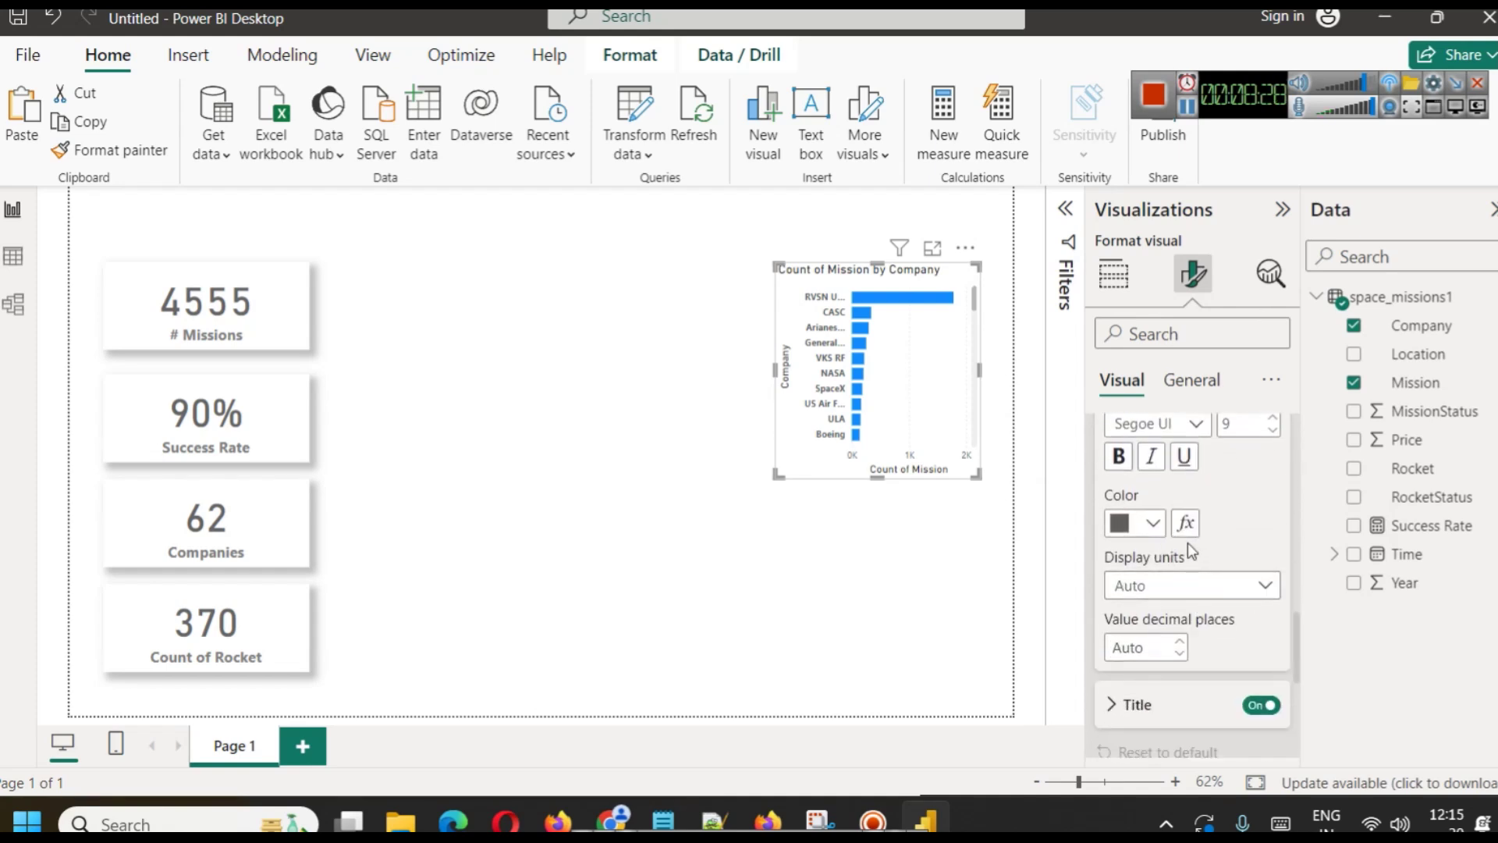
{"action": "left_click", "coordinate": [1118, 456]}
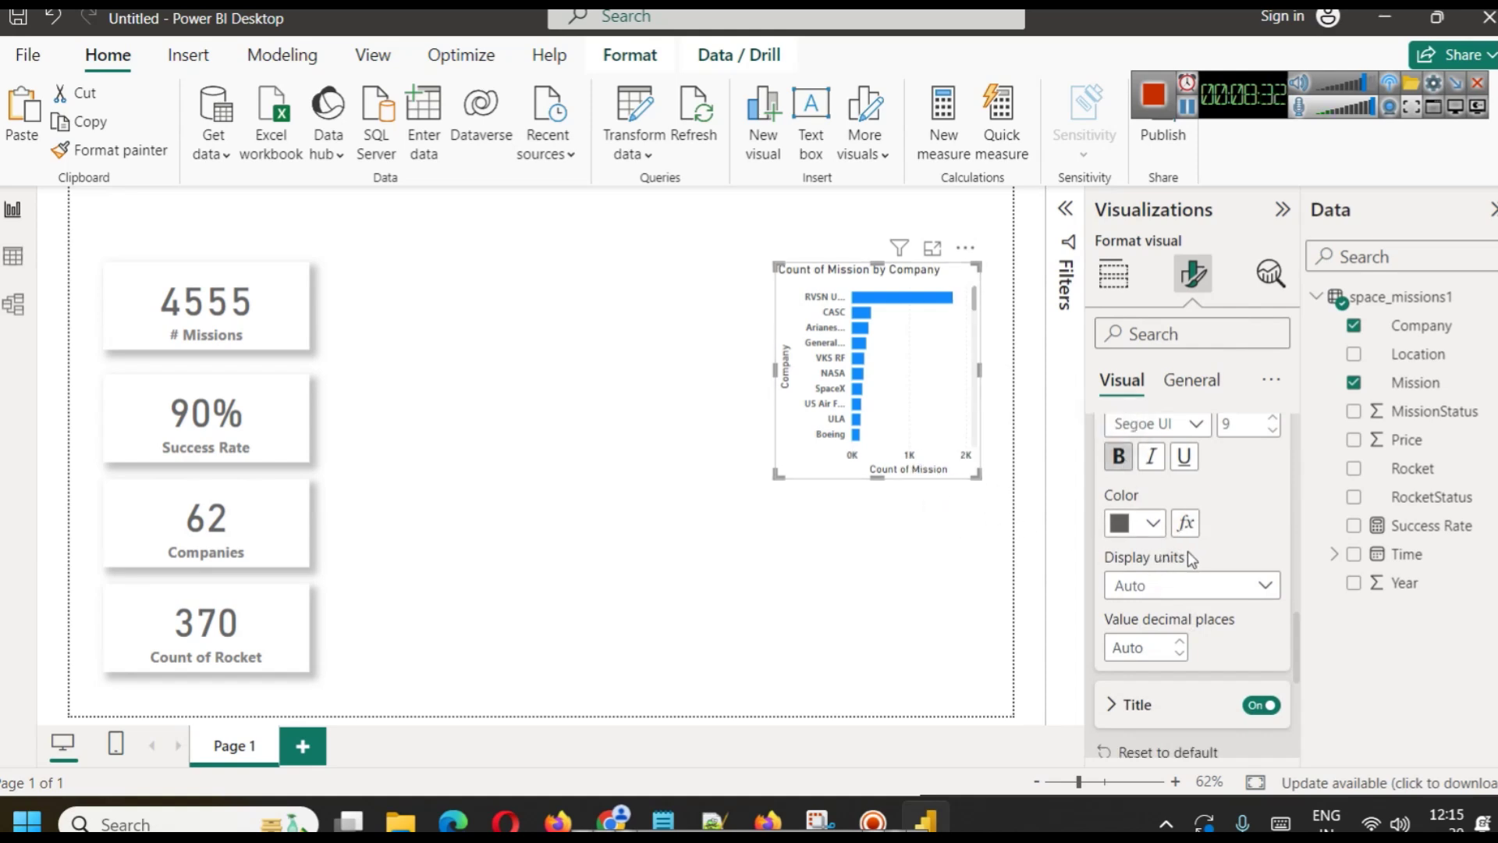
Make the bar chart's X-axis title bold, keeping its automatic text.
{"action": "scroll", "coordinate": [1188, 551], "scroll_direction": "down", "scroll_amount": 2}
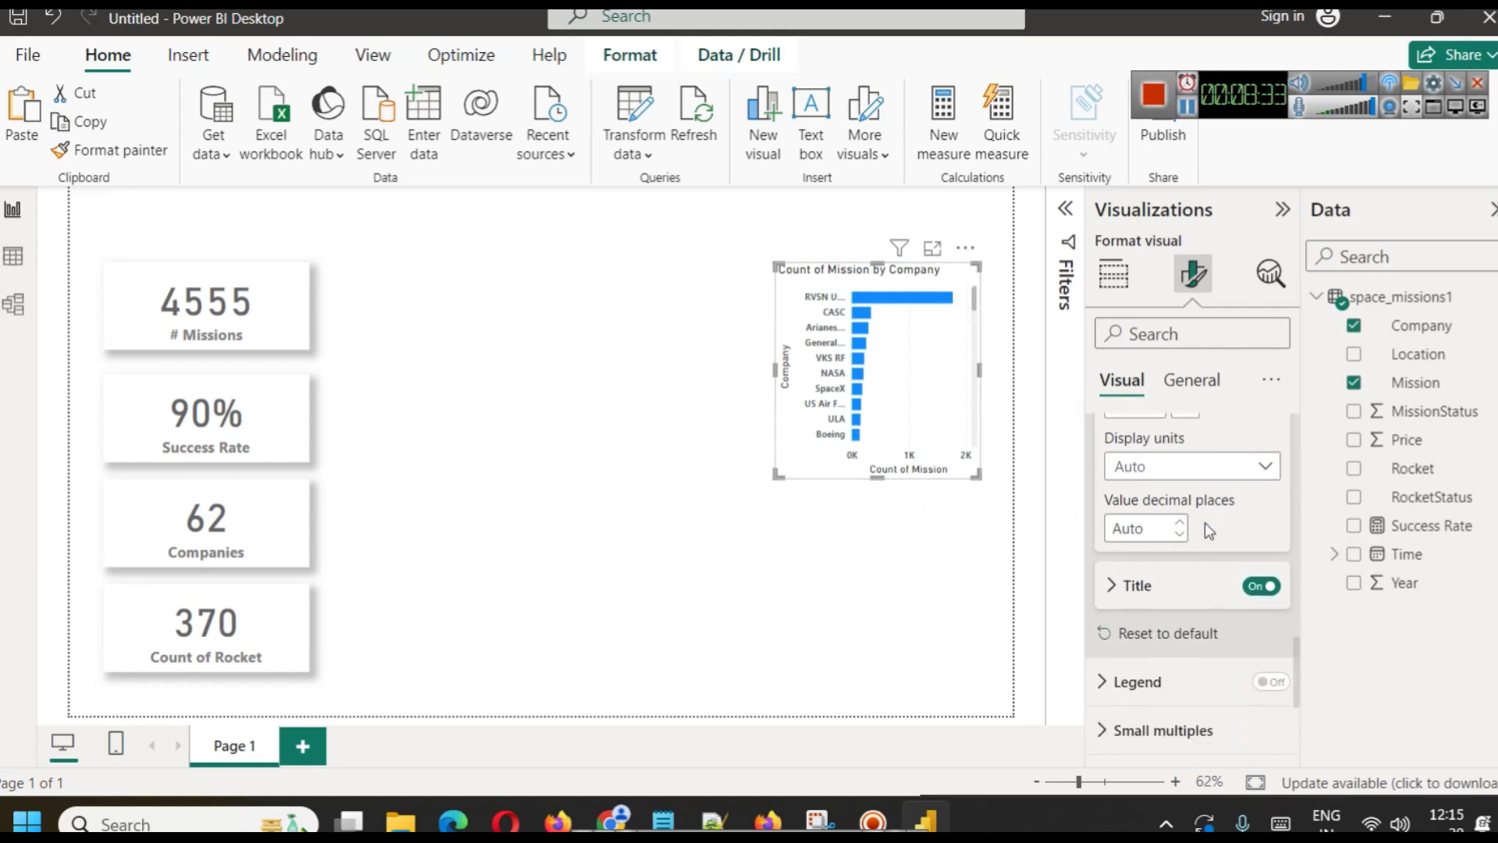
{"action": "left_click", "coordinate": [1125, 600]}
{"action": "scroll", "coordinate": [1177, 598], "scroll_direction": "down", "scroll_amount": 3}
{"action": "left_click", "coordinate": [1120, 567]}
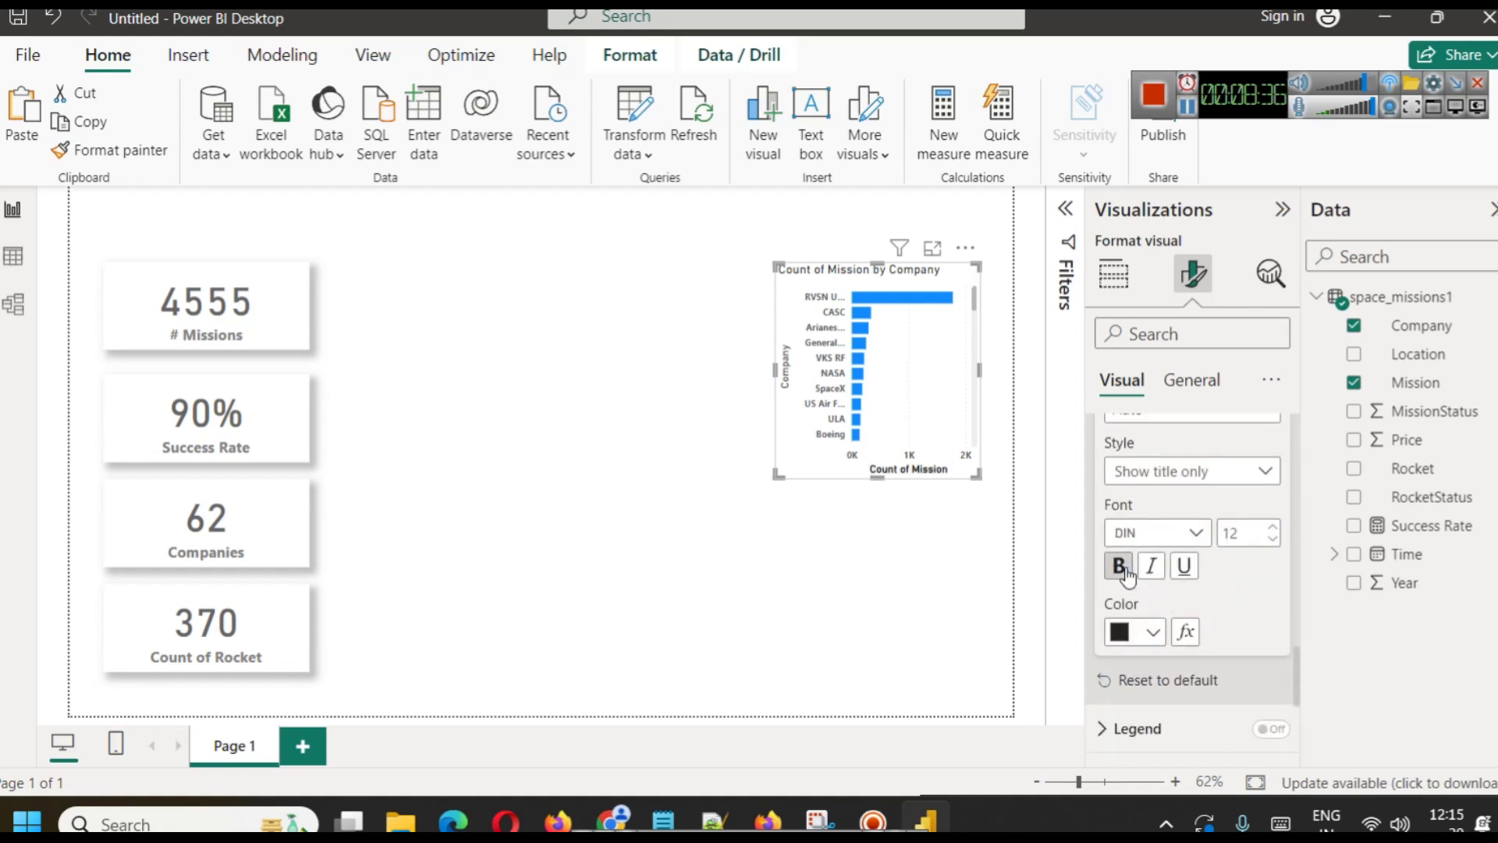
{"action": "scroll", "coordinate": [1168, 606], "scroll_direction": "up", "scroll_amount": 2}
{"action": "left_click", "coordinate": [1195, 530]}
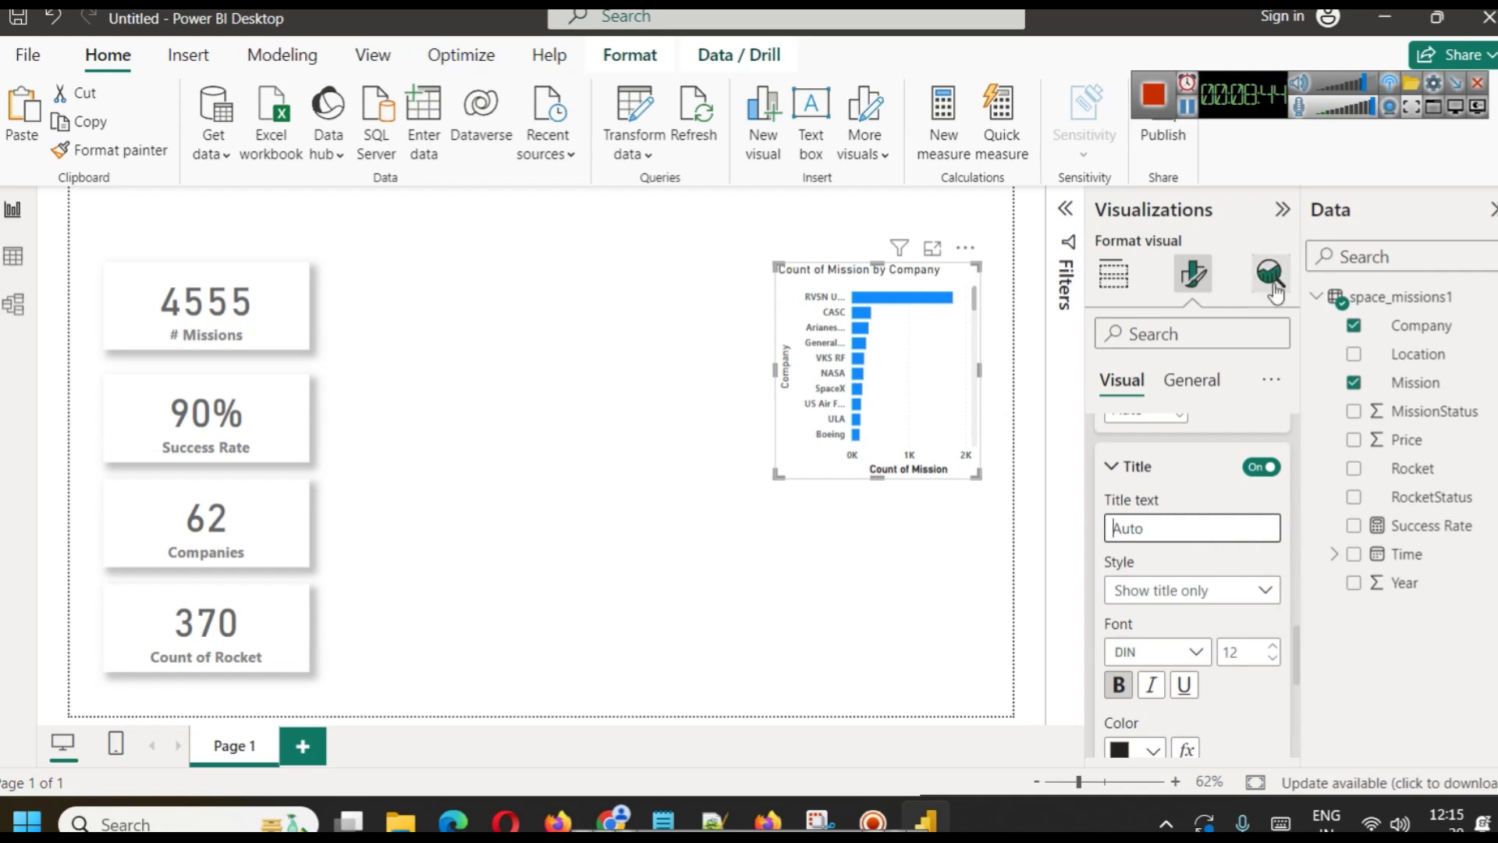
Try a light gold and a darker gold theme shade as the color of all bars.
{"action": "scroll", "coordinate": [1244, 539], "scroll_direction": "down", "scroll_amount": 4}
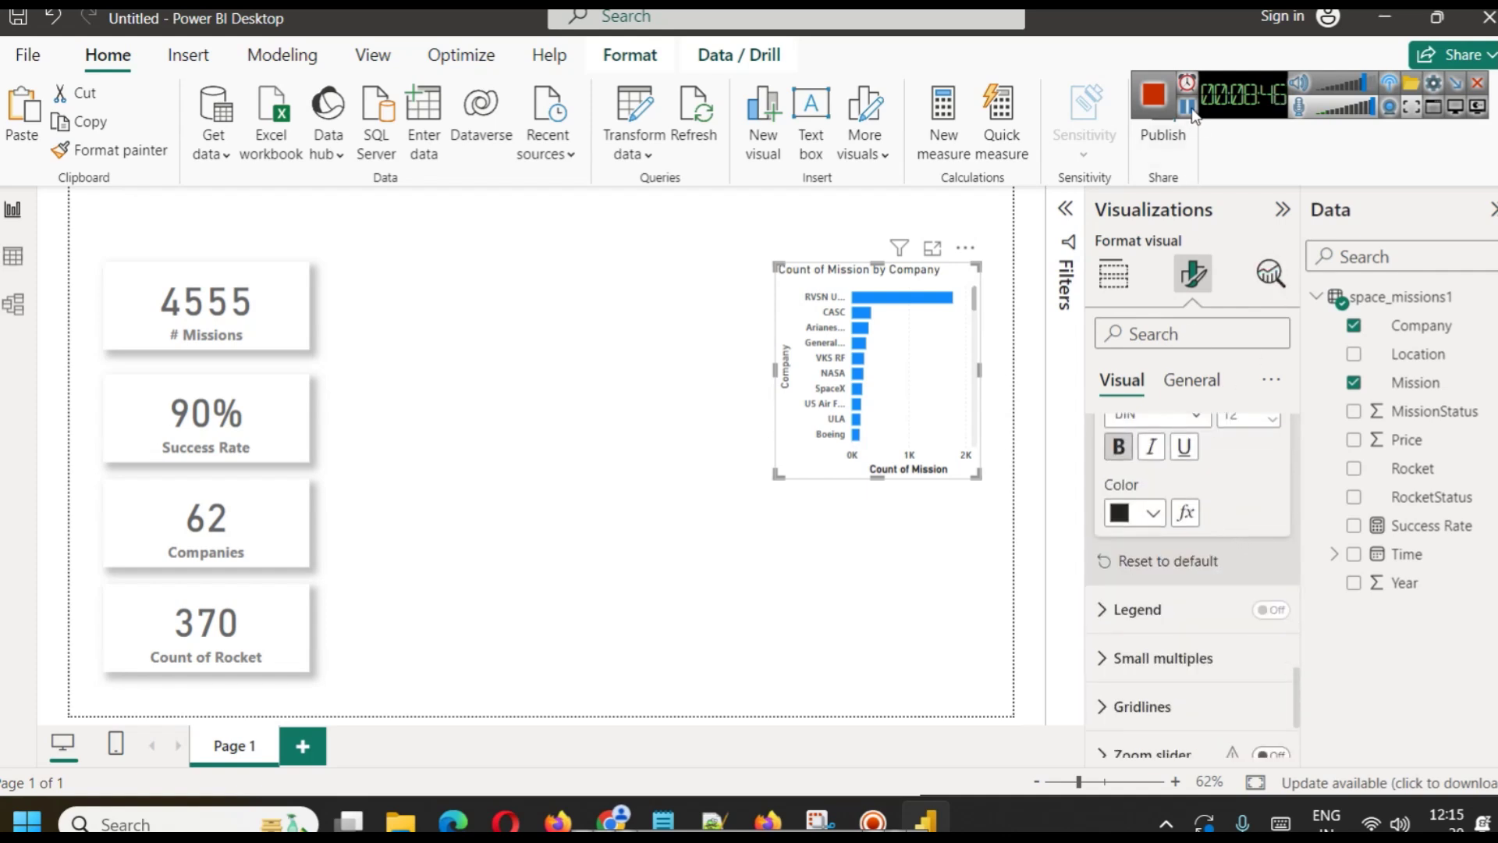
{"action": "scroll", "coordinate": [1140, 484], "scroll_direction": "down", "scroll_amount": 8}
{"action": "scroll", "coordinate": [1184, 500], "scroll_direction": "up", "scroll_amount": 3}
{"action": "scroll", "coordinate": [1141, 581], "scroll_direction": "down", "scroll_amount": 1}
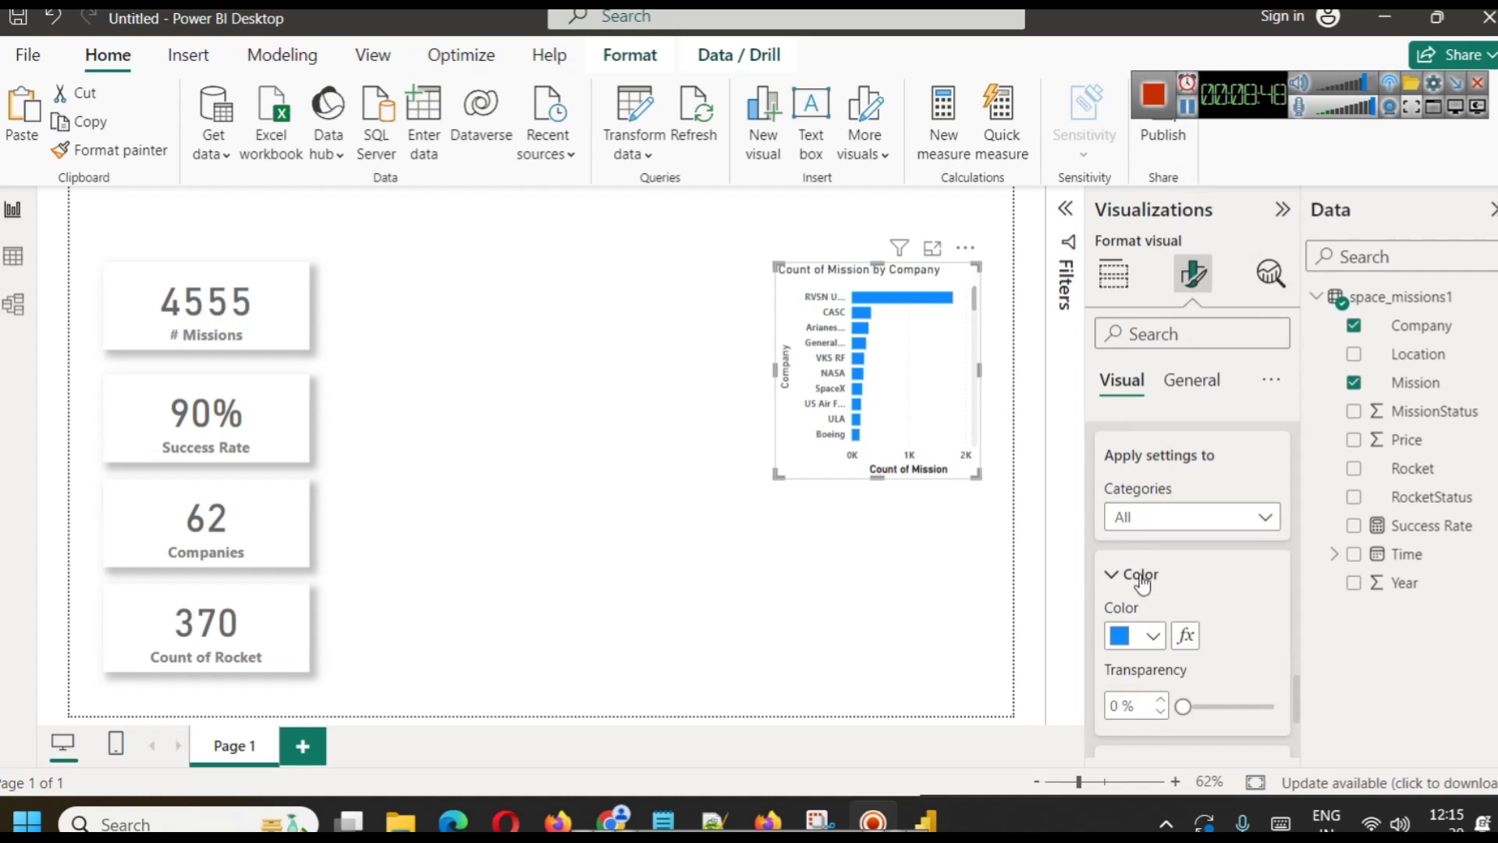
{"action": "left_click", "coordinate": [1153, 636]}
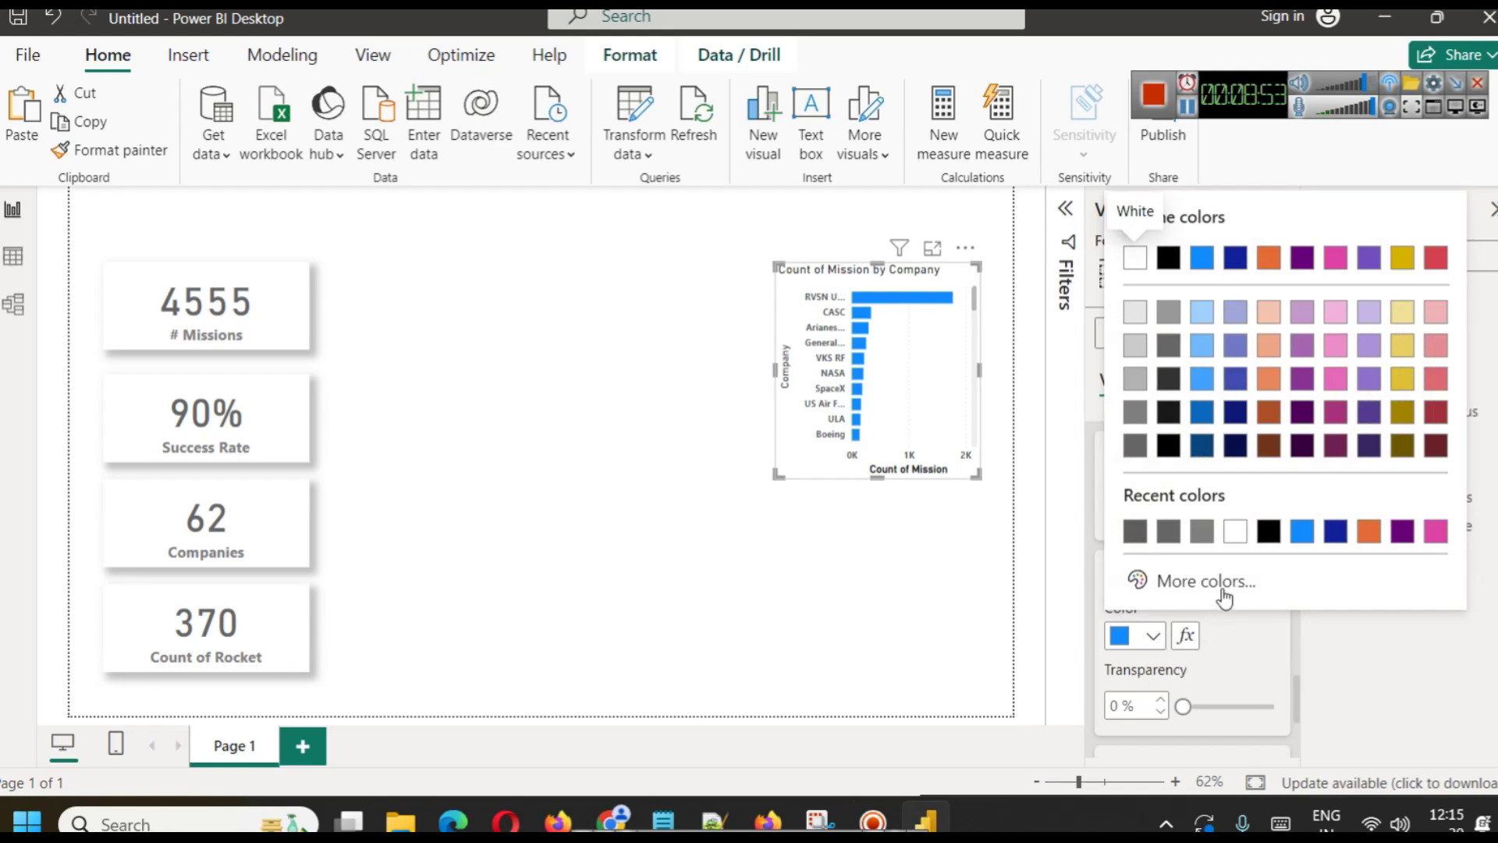
{"action": "left_click", "coordinate": [1401, 381]}
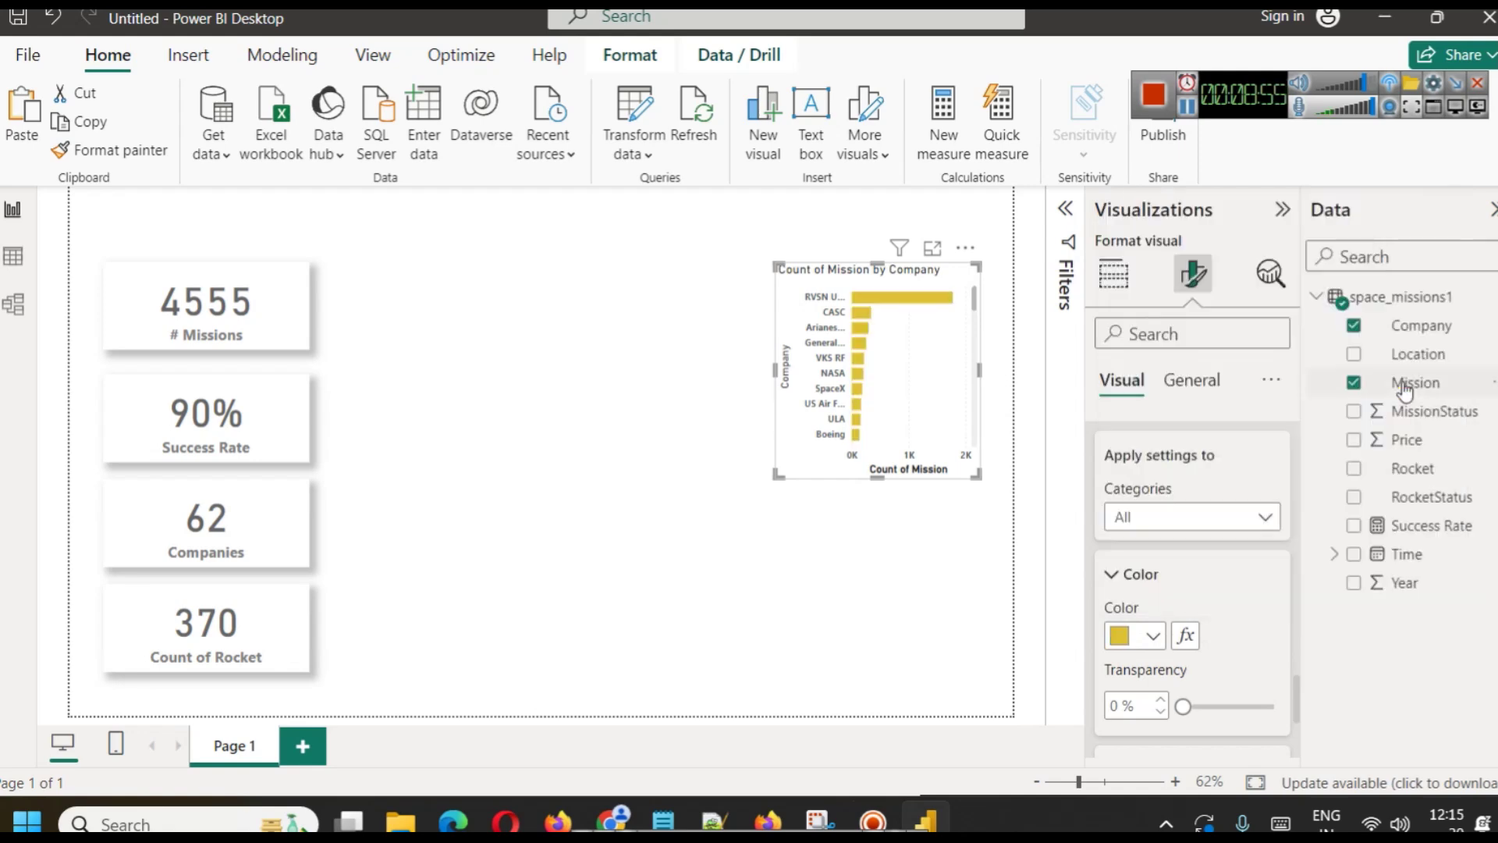
{"action": "left_click", "coordinate": [1133, 641]}
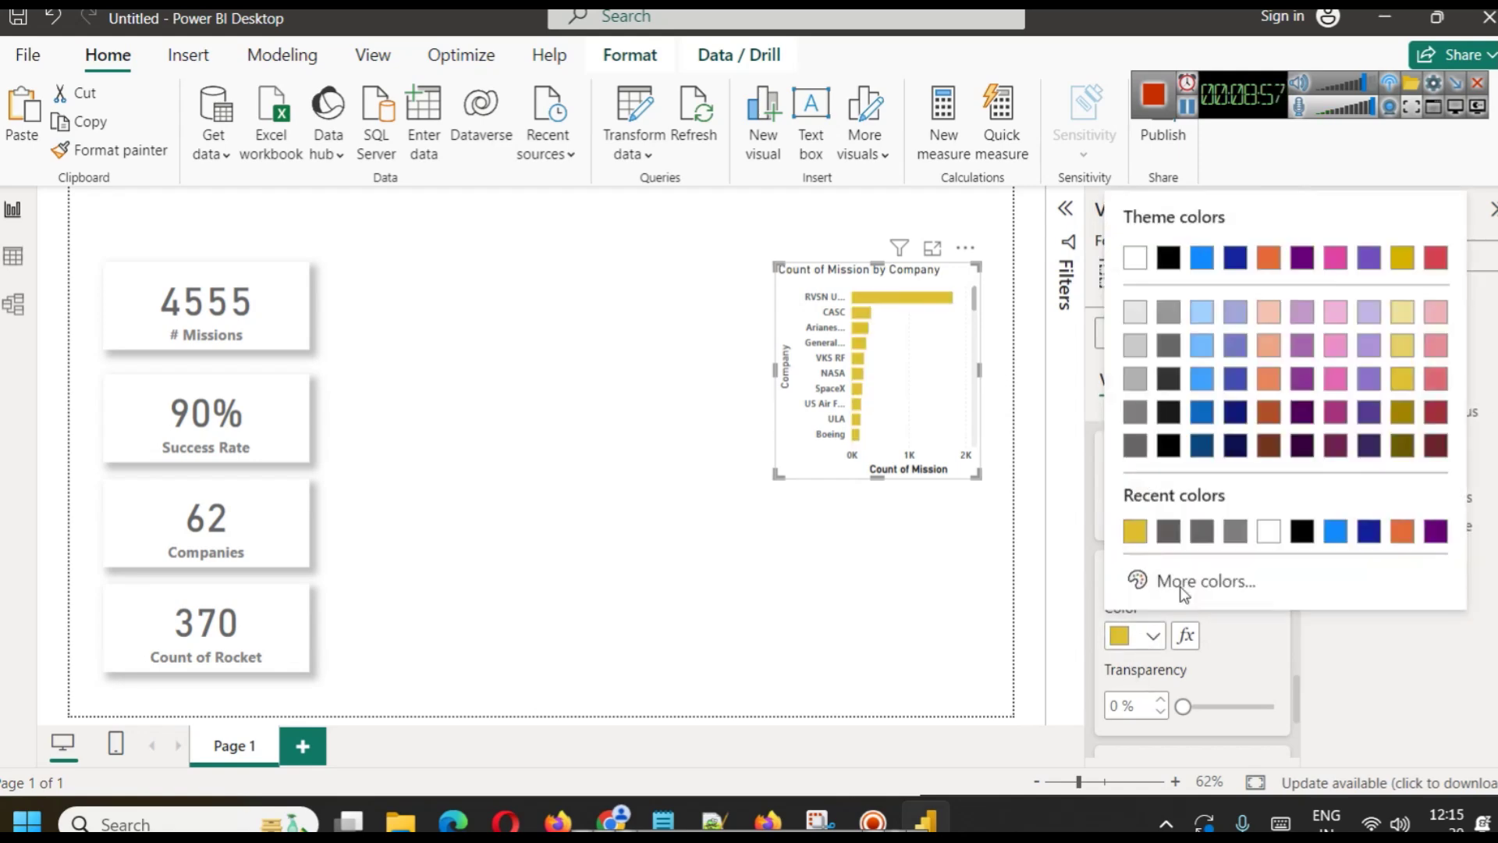
{"action": "left_click", "coordinate": [1401, 413]}
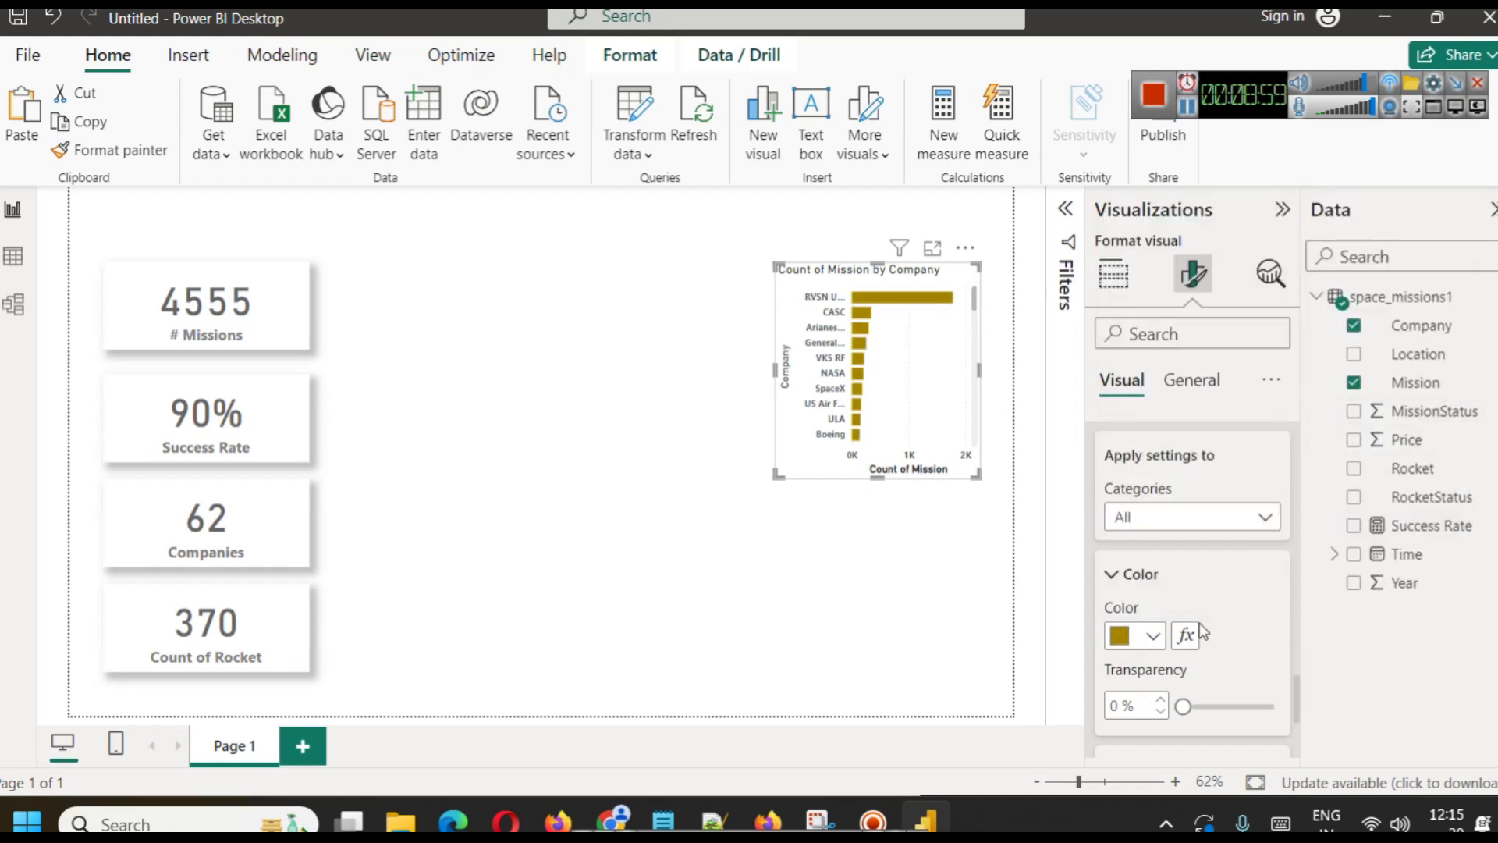
Try a custom brown with RGB 139, 94, 23 as the color of all bars.
{"action": "left_click", "coordinate": [1152, 635]}
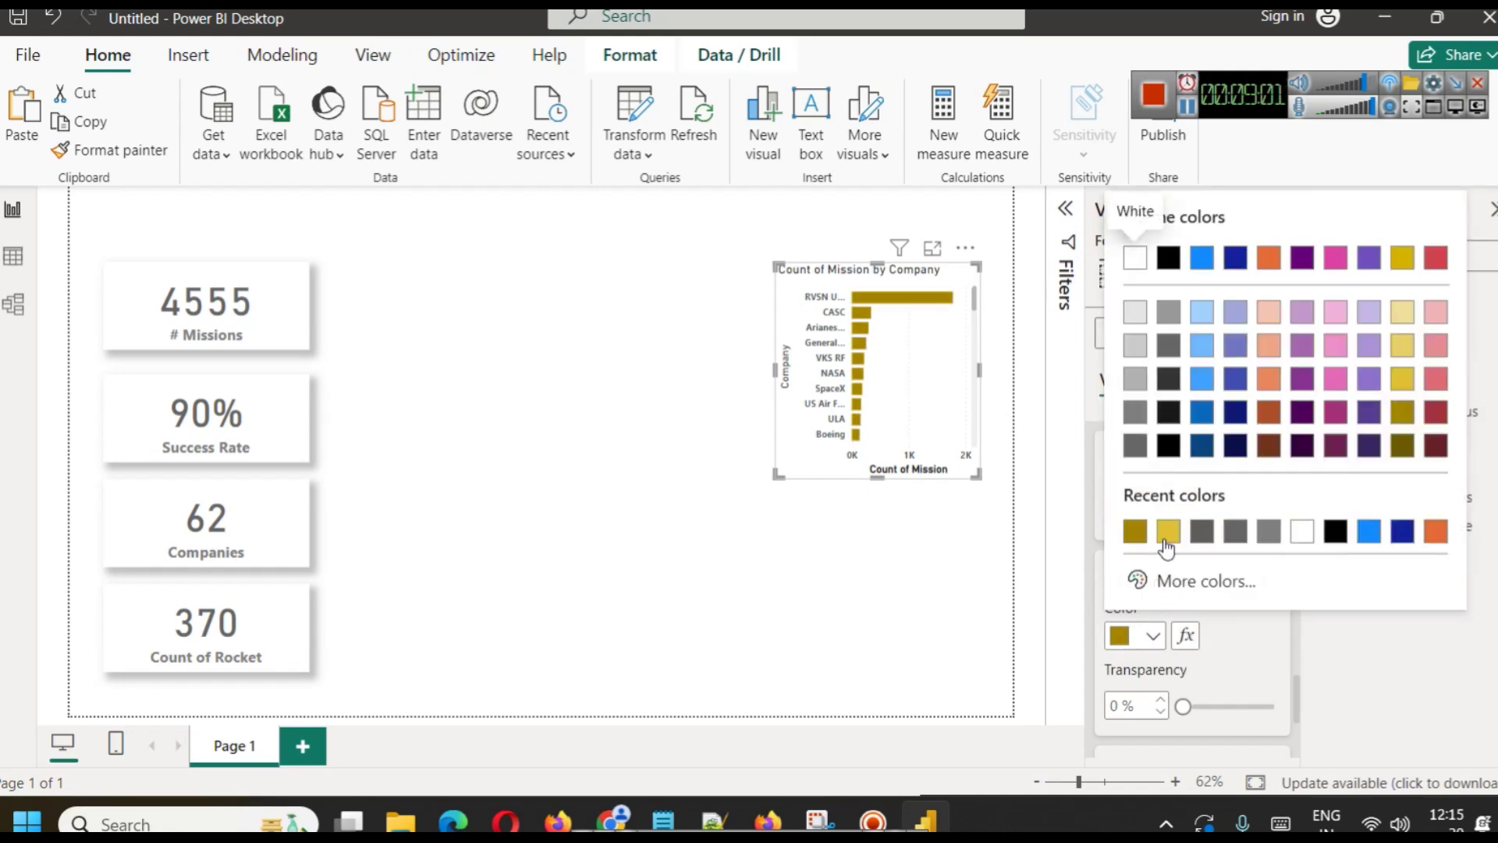
{"action": "left_click", "coordinate": [1168, 582]}
{"action": "left_click_drag", "start_coordinate": [1168, 507], "coordinate": [1179, 513]}
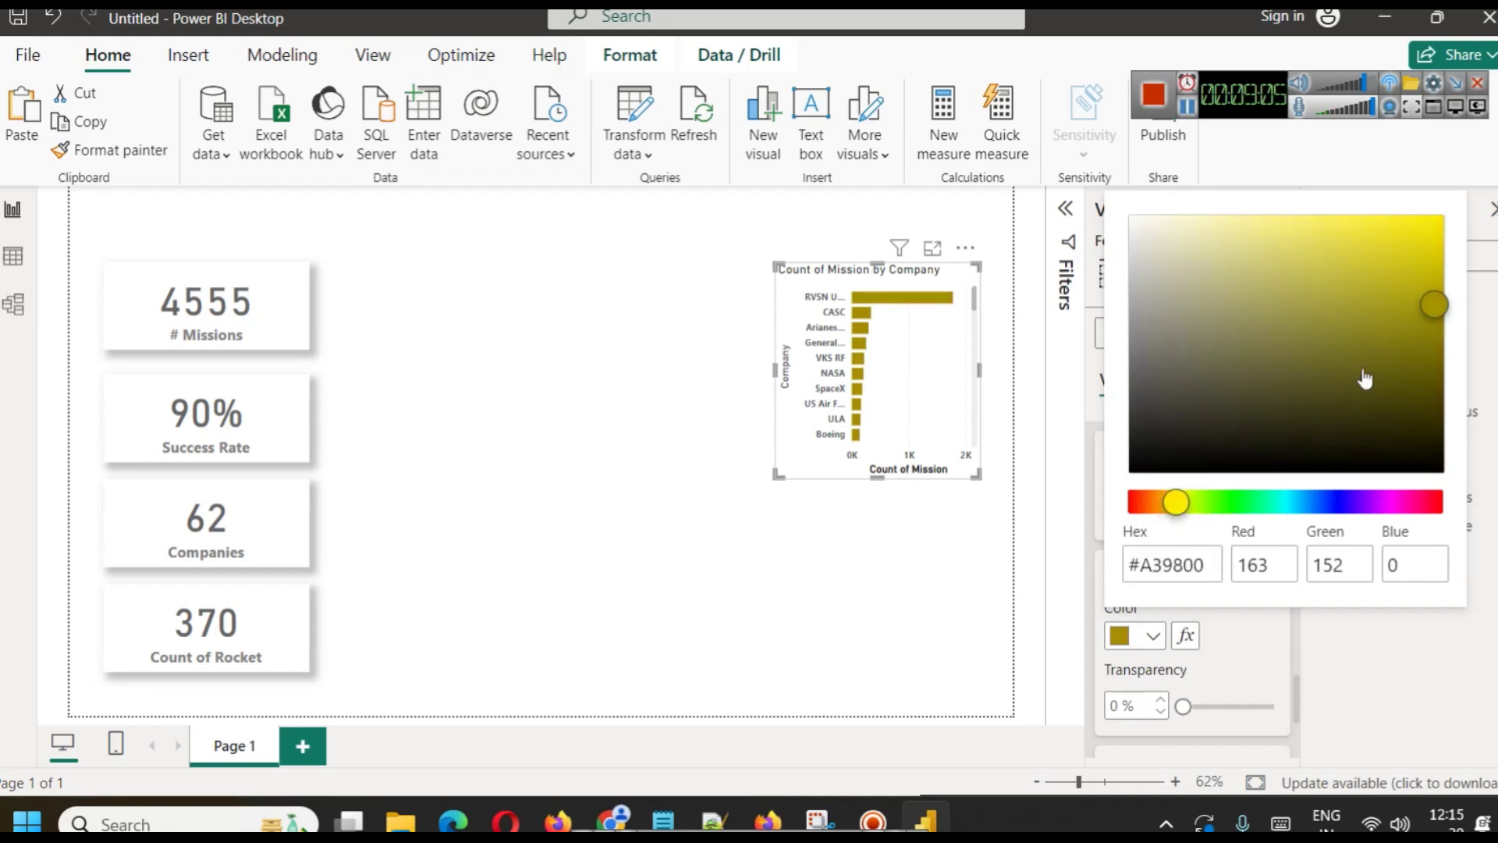
{"action": "left_click", "coordinate": [1415, 304]}
{"action": "left_click", "coordinate": [1405, 283]}
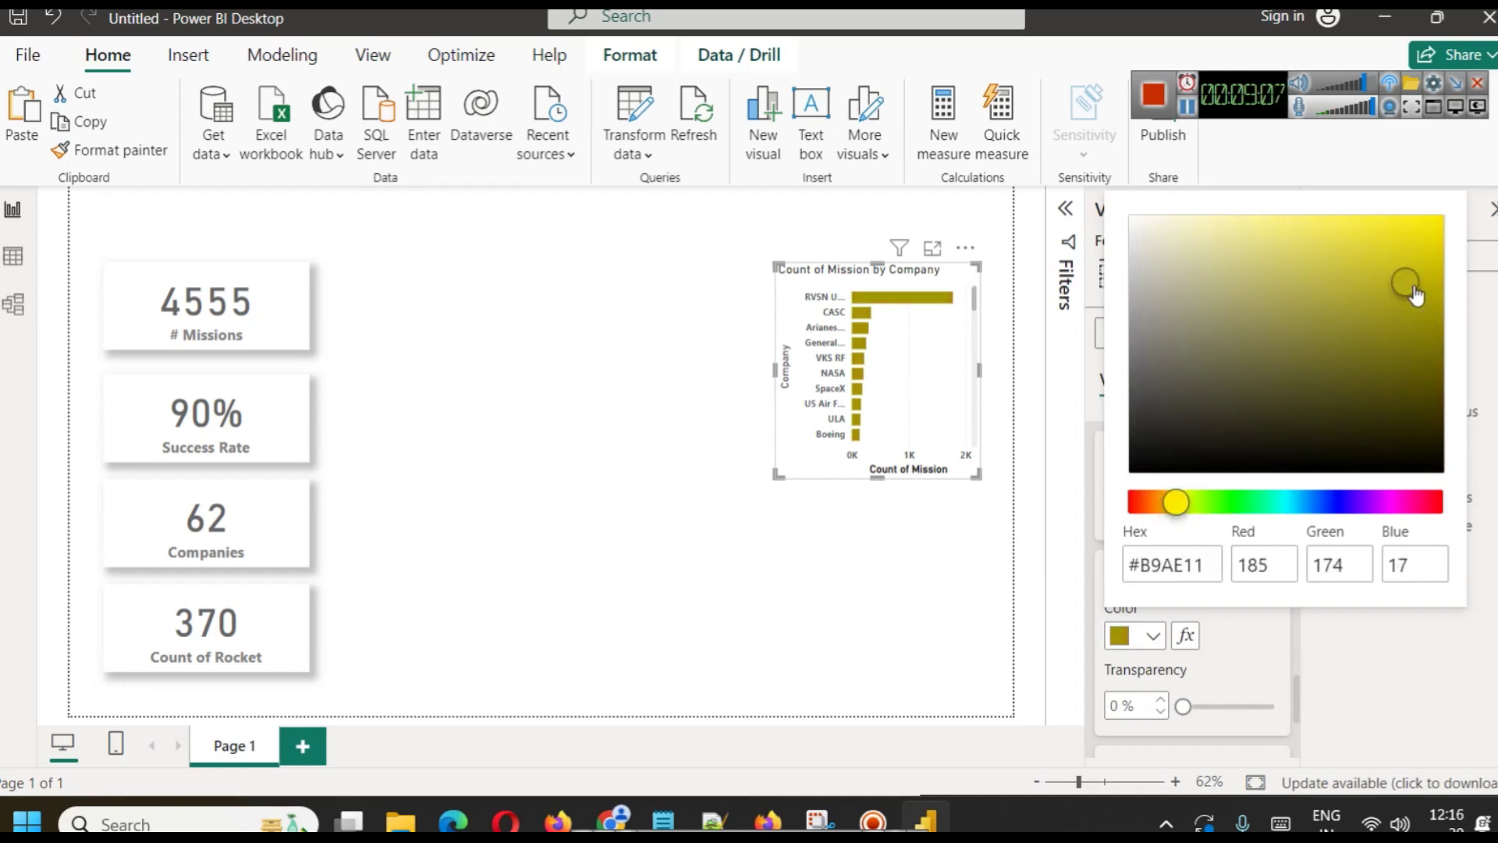
{"action": "left_click_drag", "start_coordinate": [1168, 503], "coordinate": [1158, 502]}
{"action": "left_click", "coordinate": [1376, 355]}
{"action": "left_click", "coordinate": [1381, 329]}
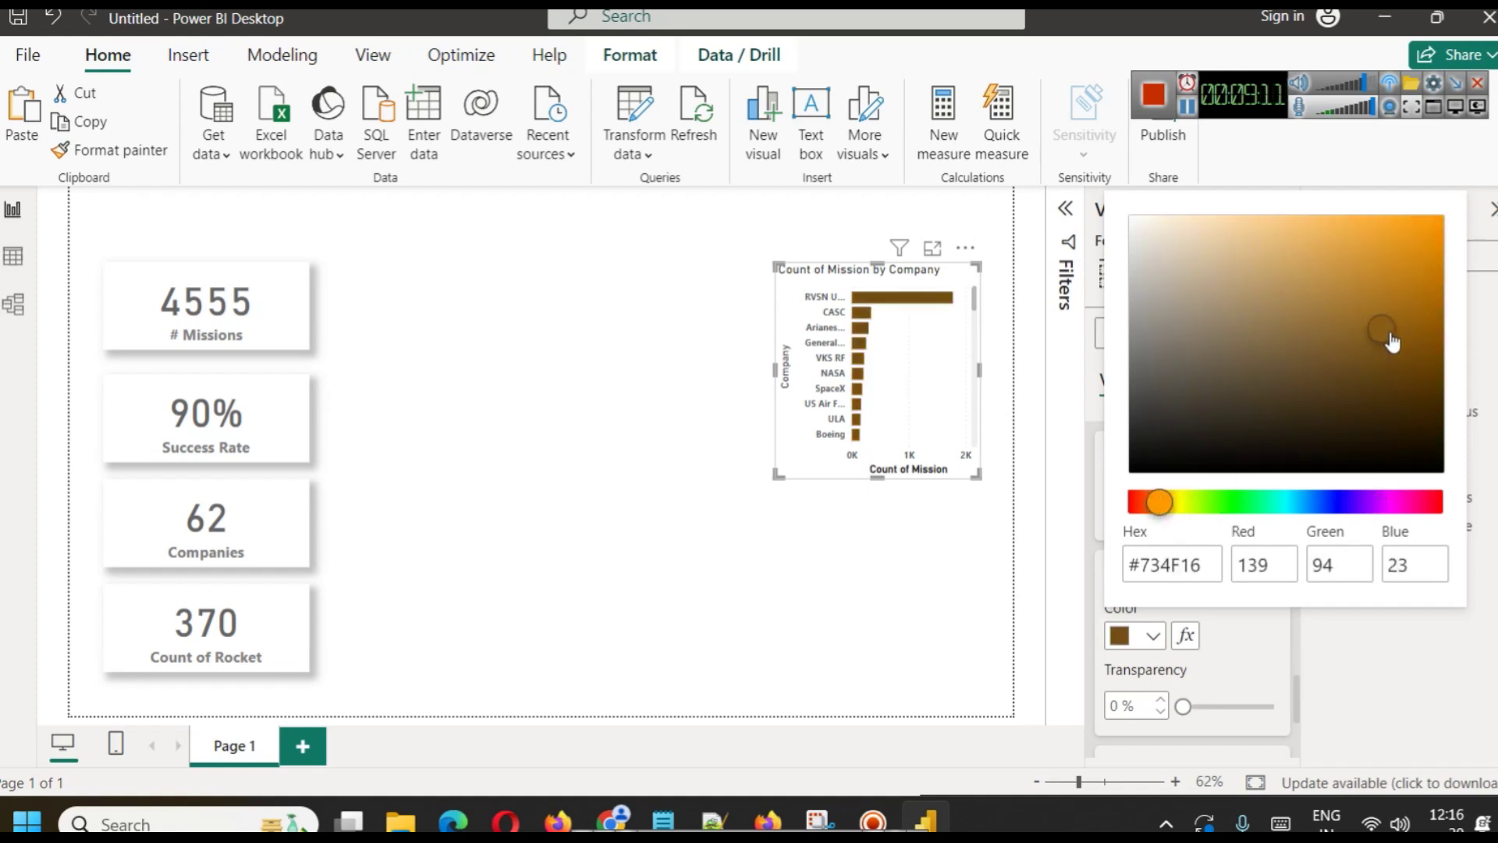
{"action": "left_click", "coordinate": [1247, 677]}
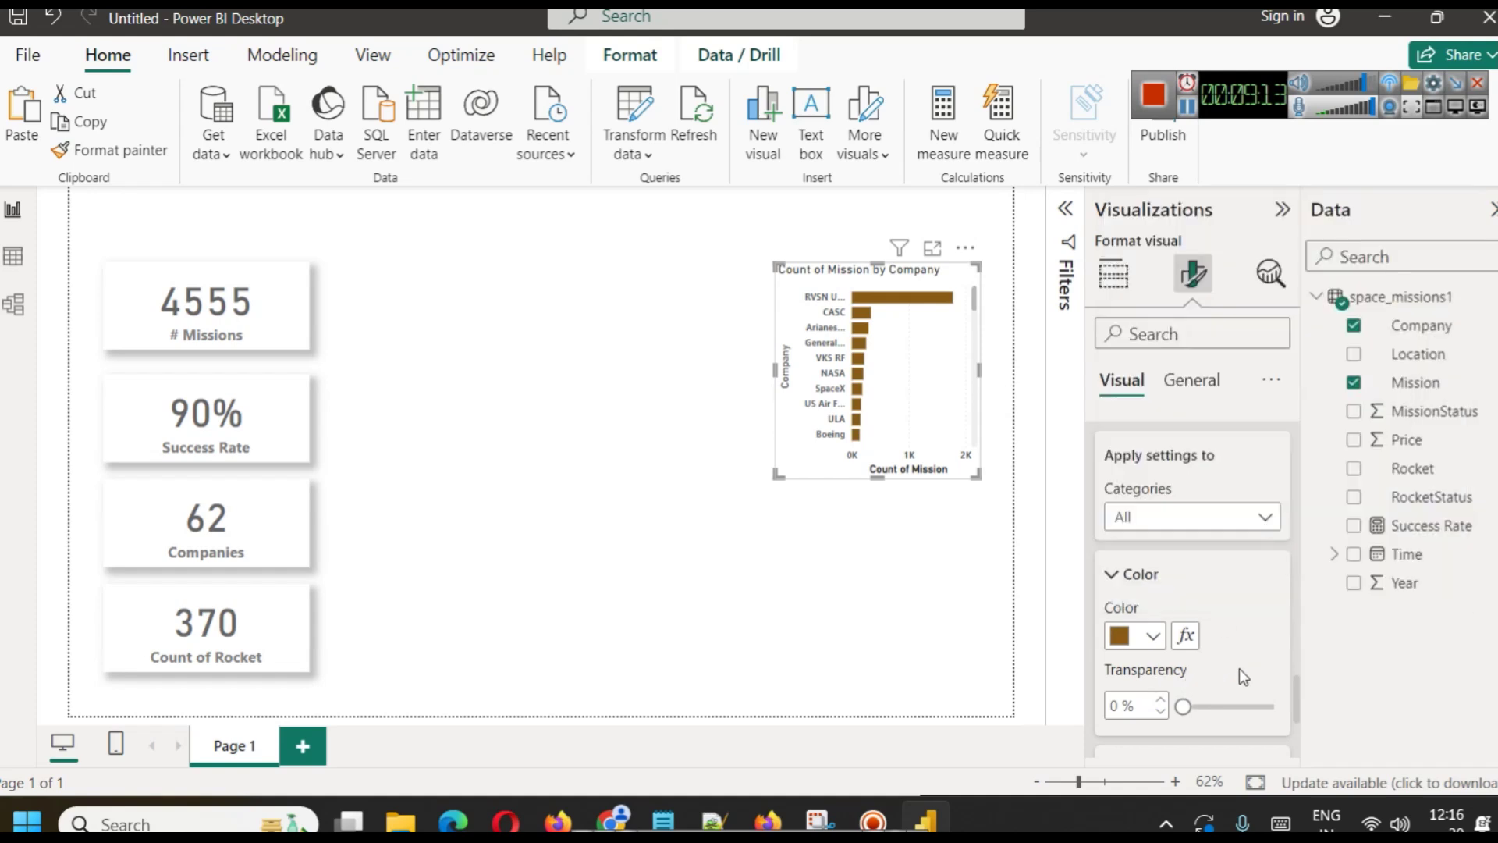
Apply a conditional gradient to the bar colors based on Count of Mission, from gray at the lowest value to gold at the highest.
{"action": "left_click", "coordinate": [1153, 637]}
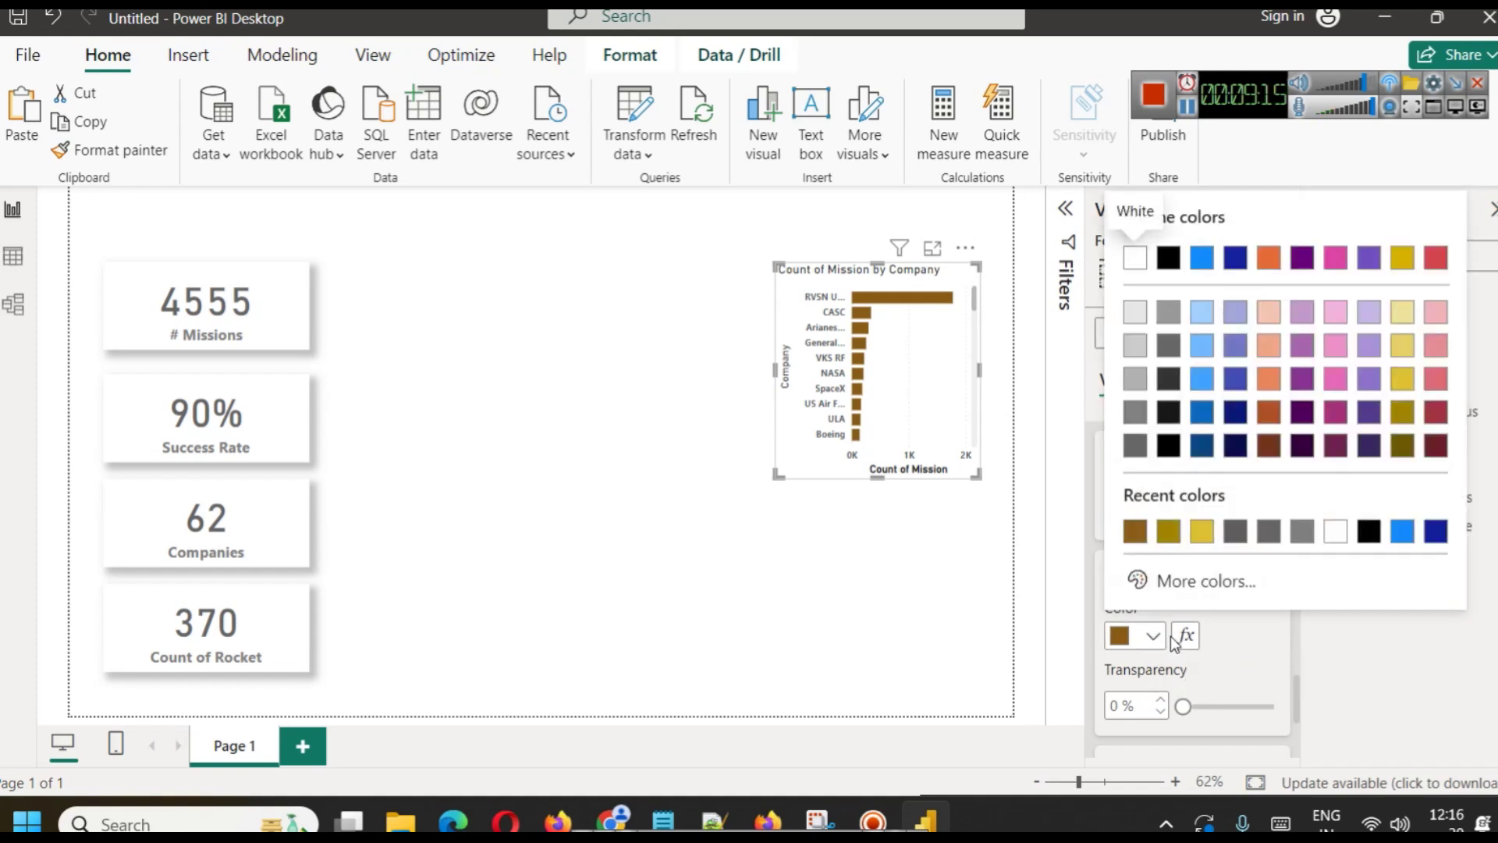
{"action": "left_click", "coordinate": [1186, 636]}
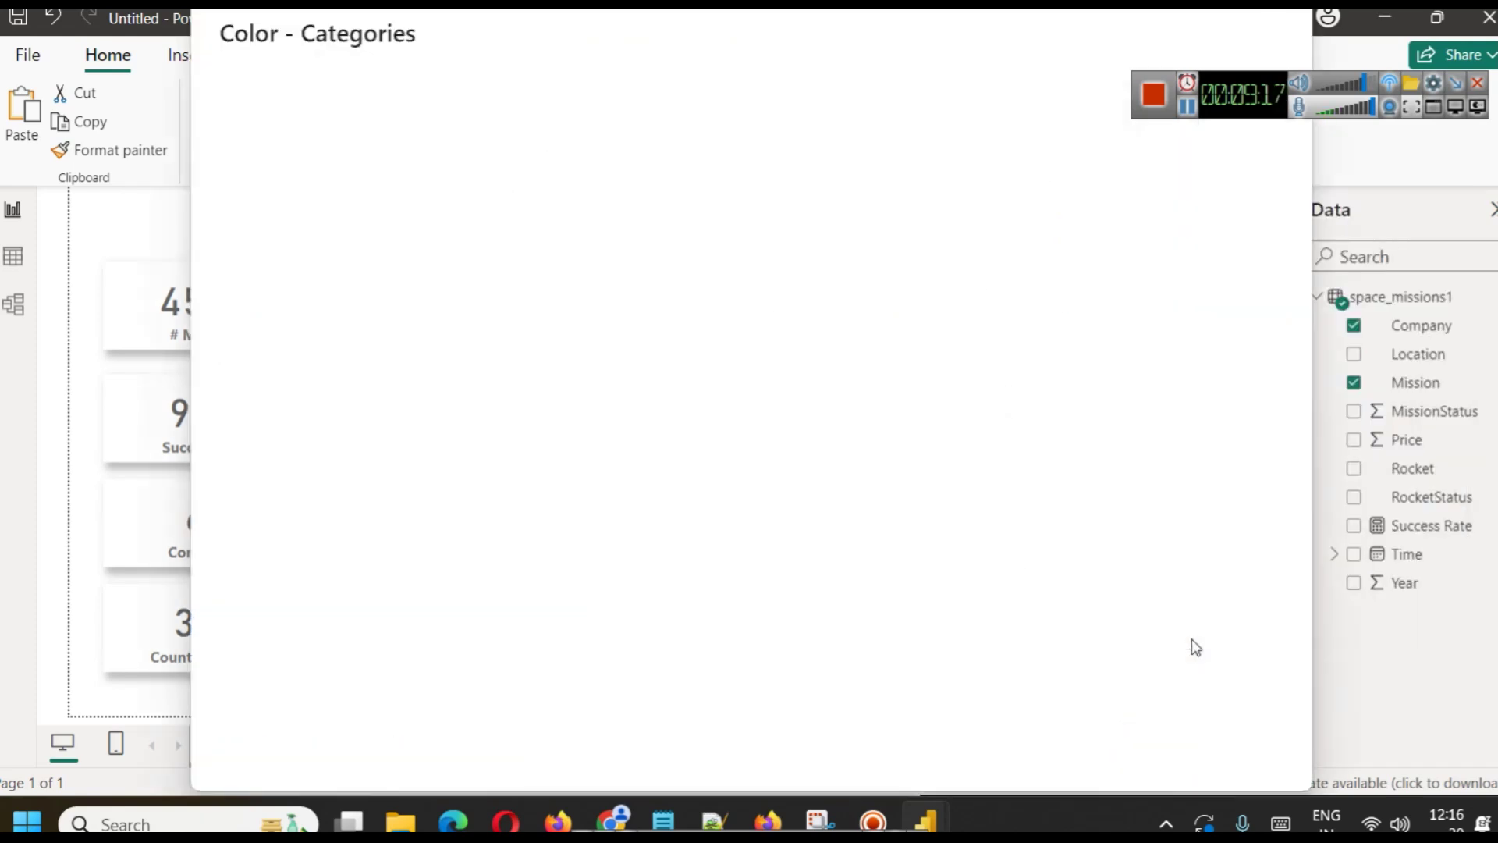
{"action": "left_click", "coordinate": [438, 129]}
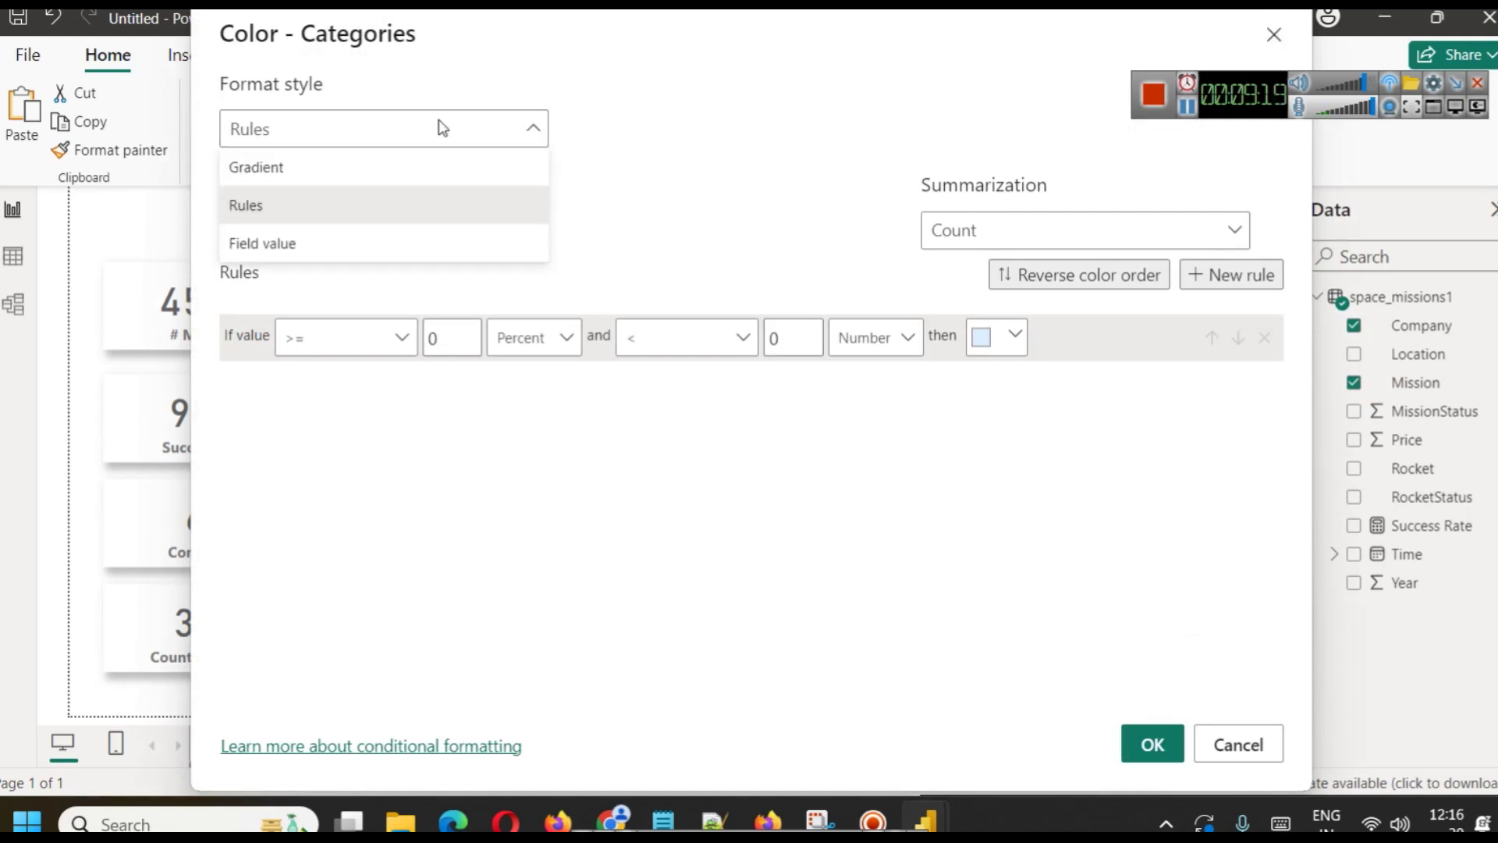
{"action": "left_click", "coordinate": [414, 162]}
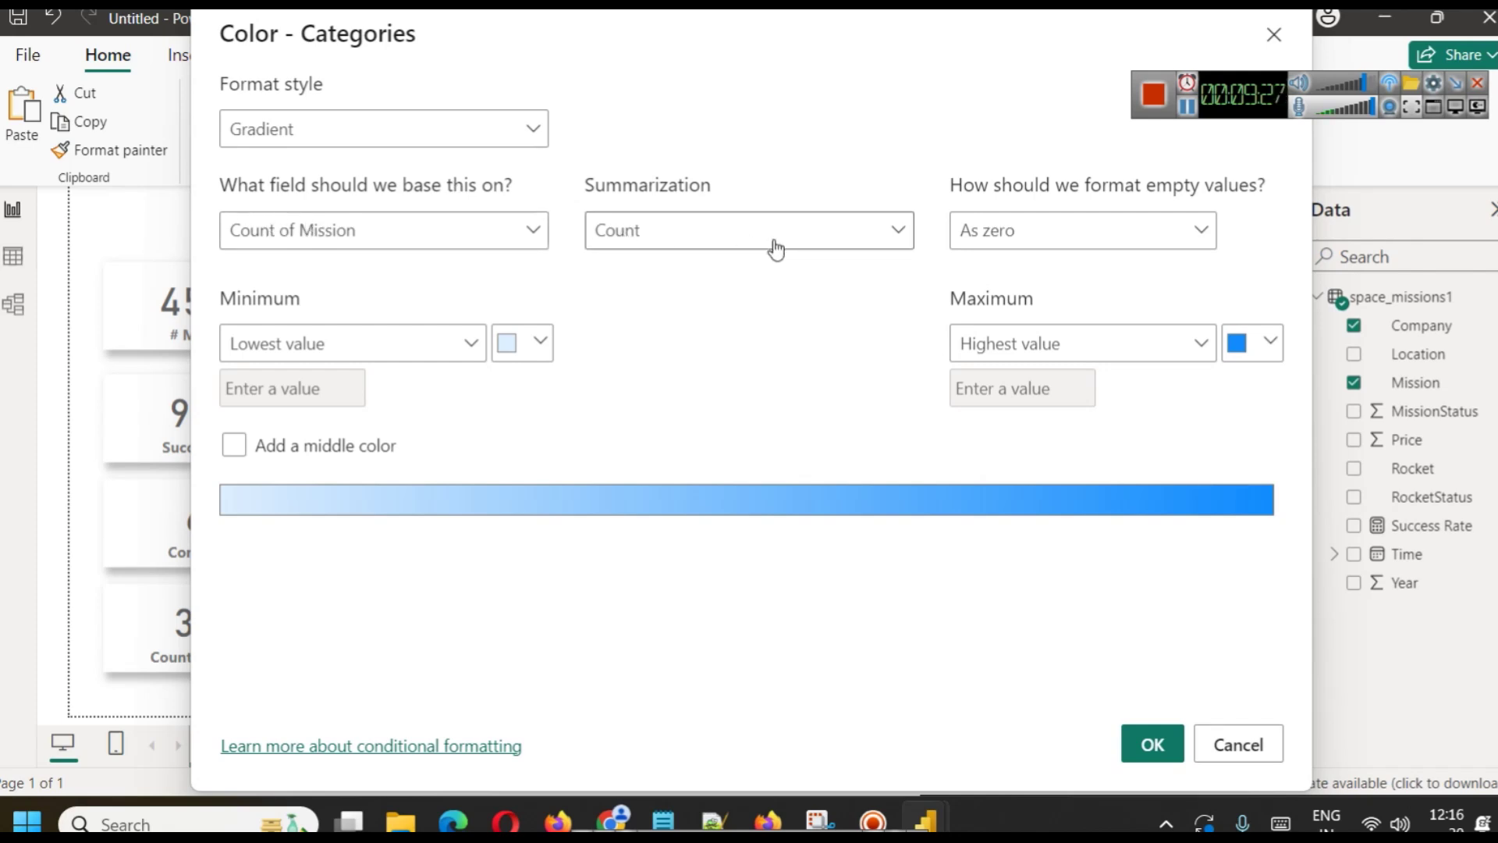
{"action": "left_click", "coordinate": [536, 343]}
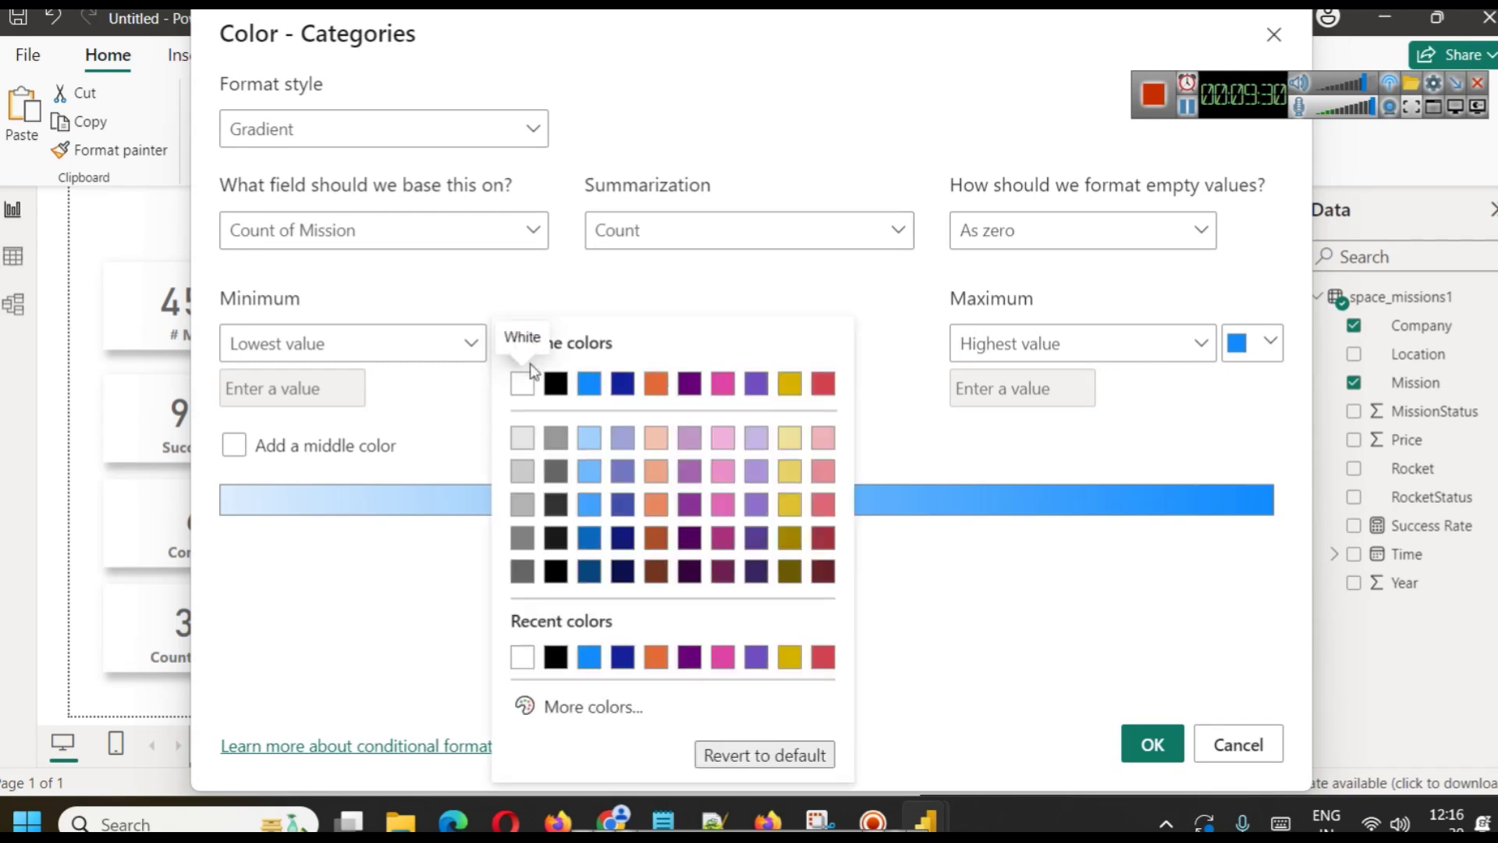
{"action": "left_click", "coordinate": [523, 506]}
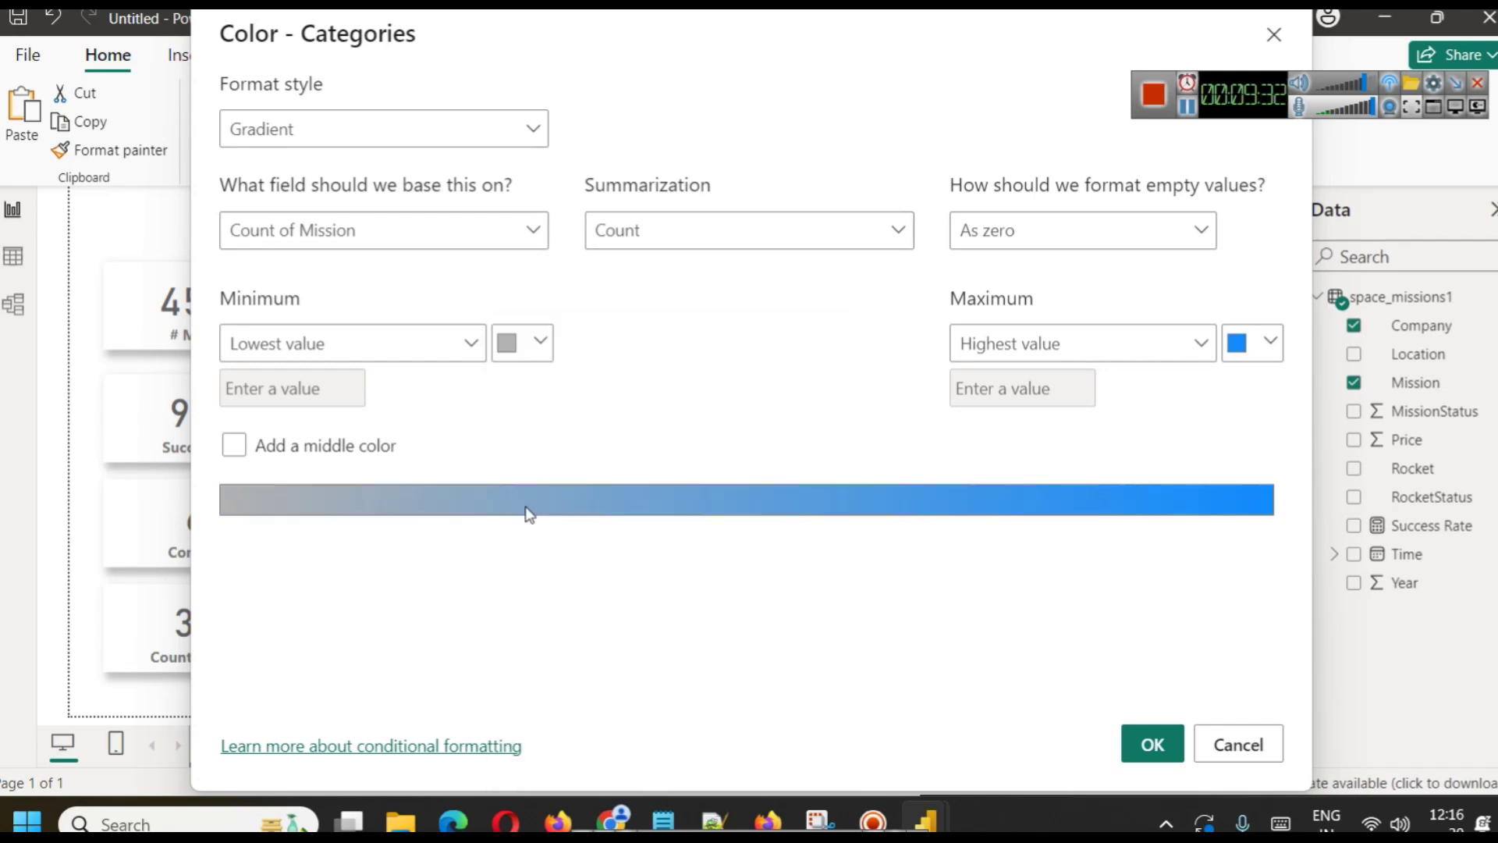
{"action": "left_click", "coordinate": [1257, 343]}
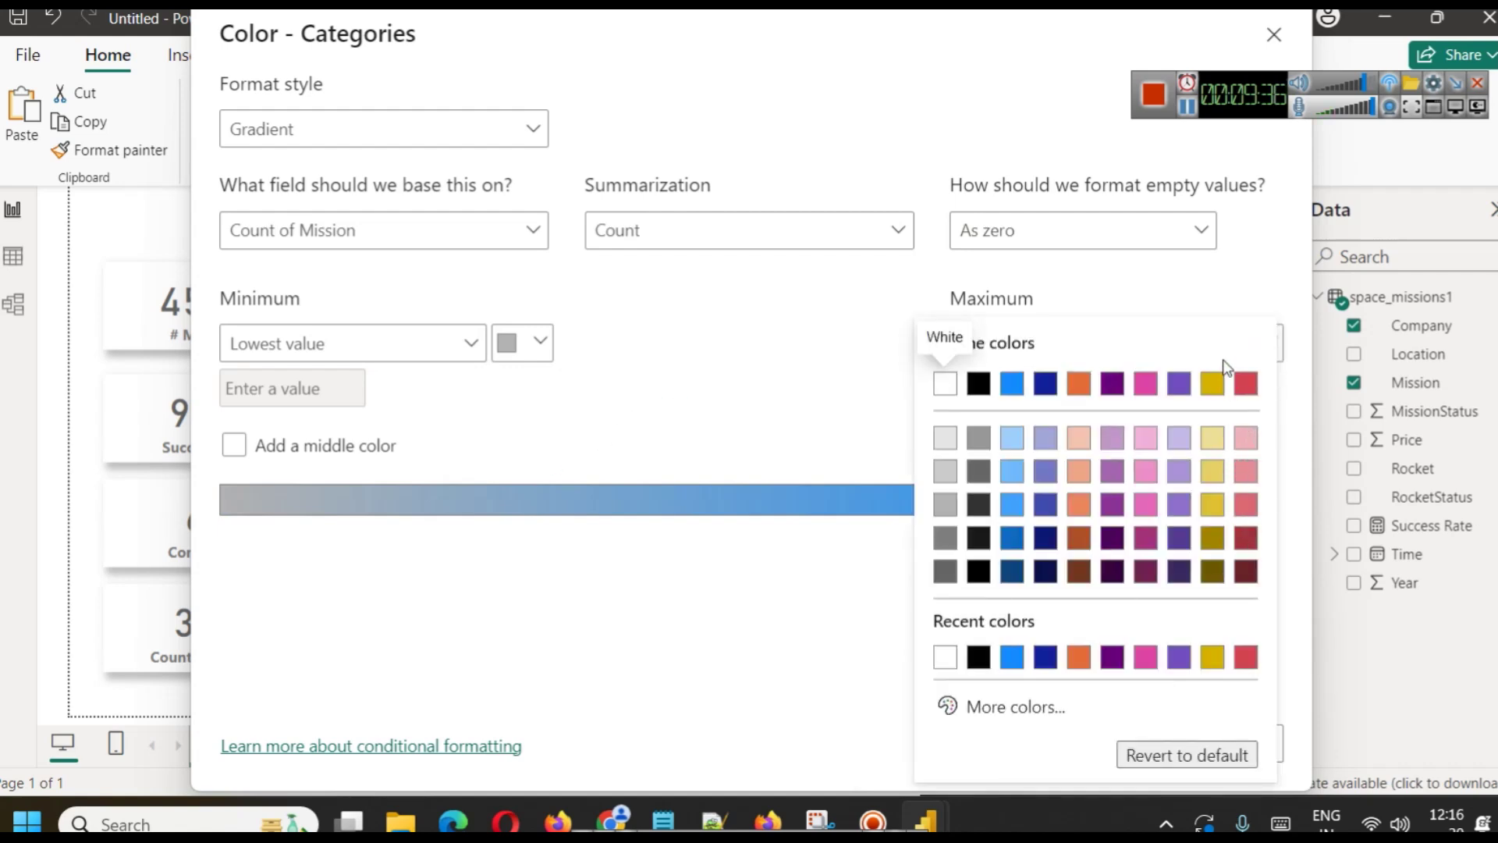
{"action": "left_click", "coordinate": [1211, 383]}
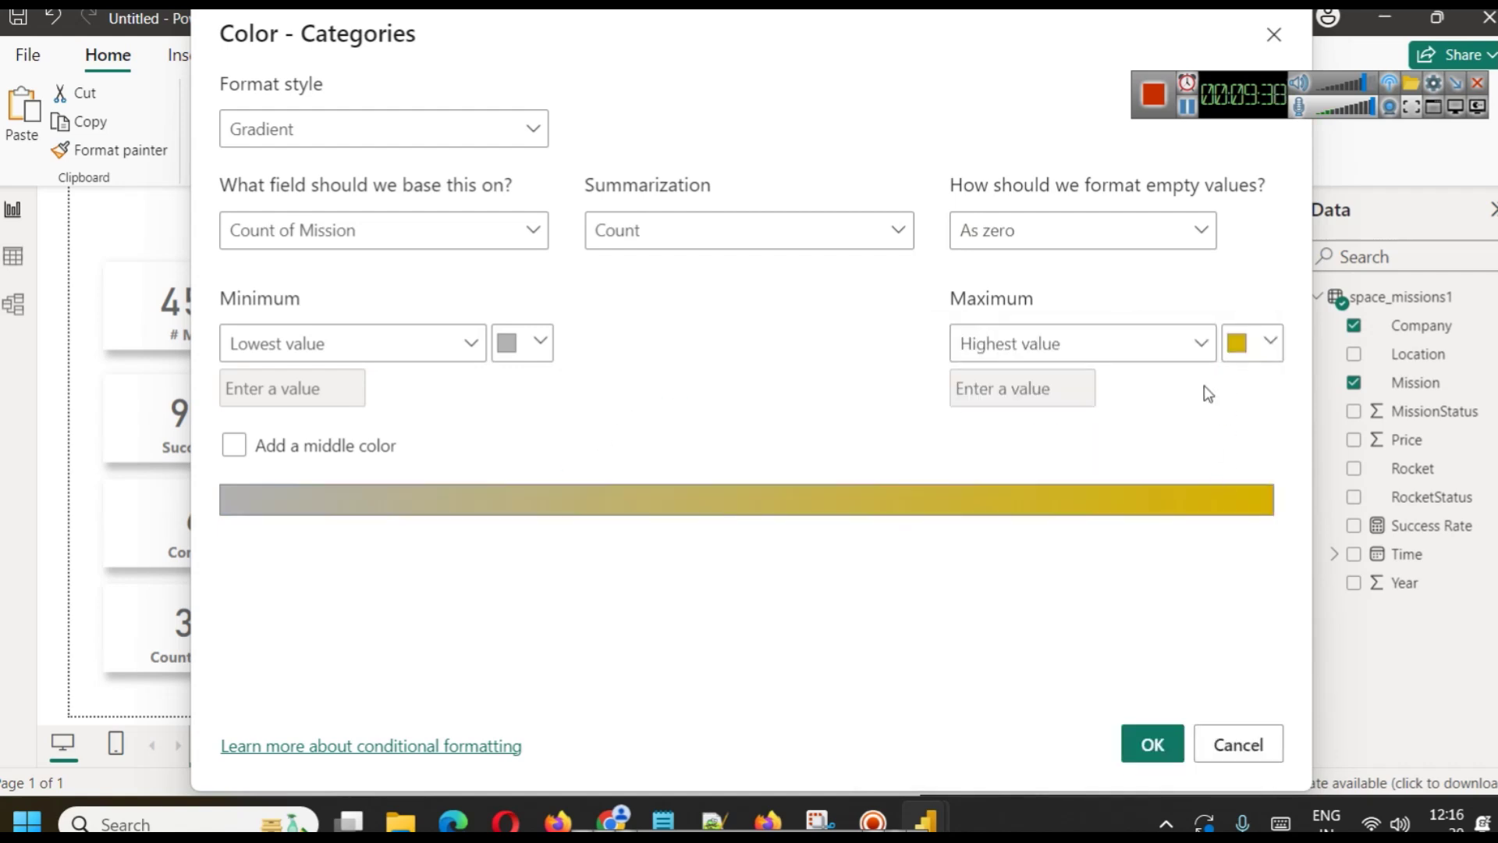
{"action": "left_click", "coordinate": [1152, 745]}
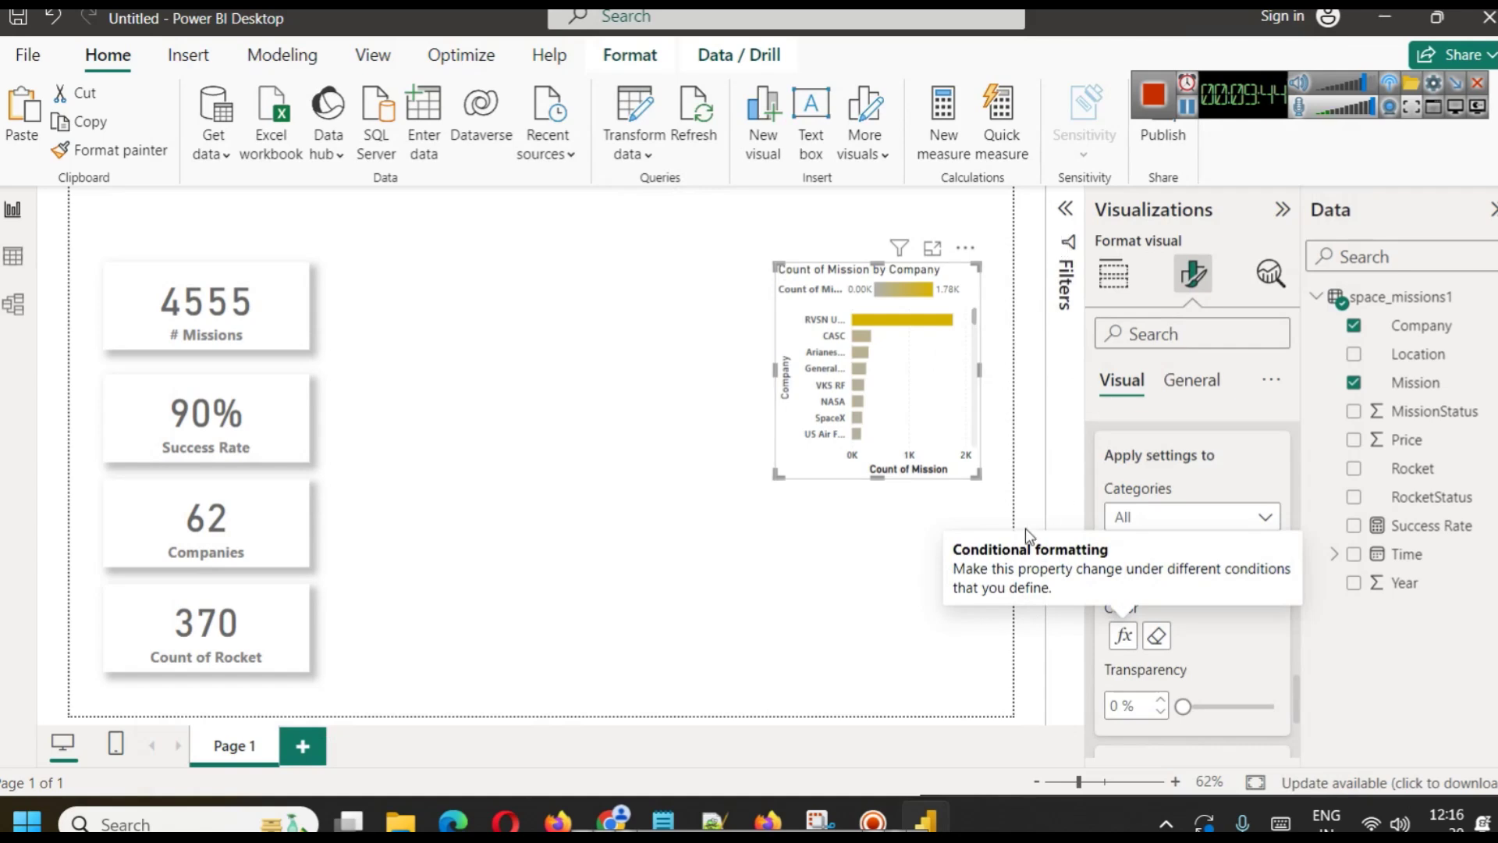
Turn off the legend of the bar chart of missions by company.
{"action": "left_click", "coordinate": [935, 518]}
{"action": "left_click", "coordinate": [923, 363]}
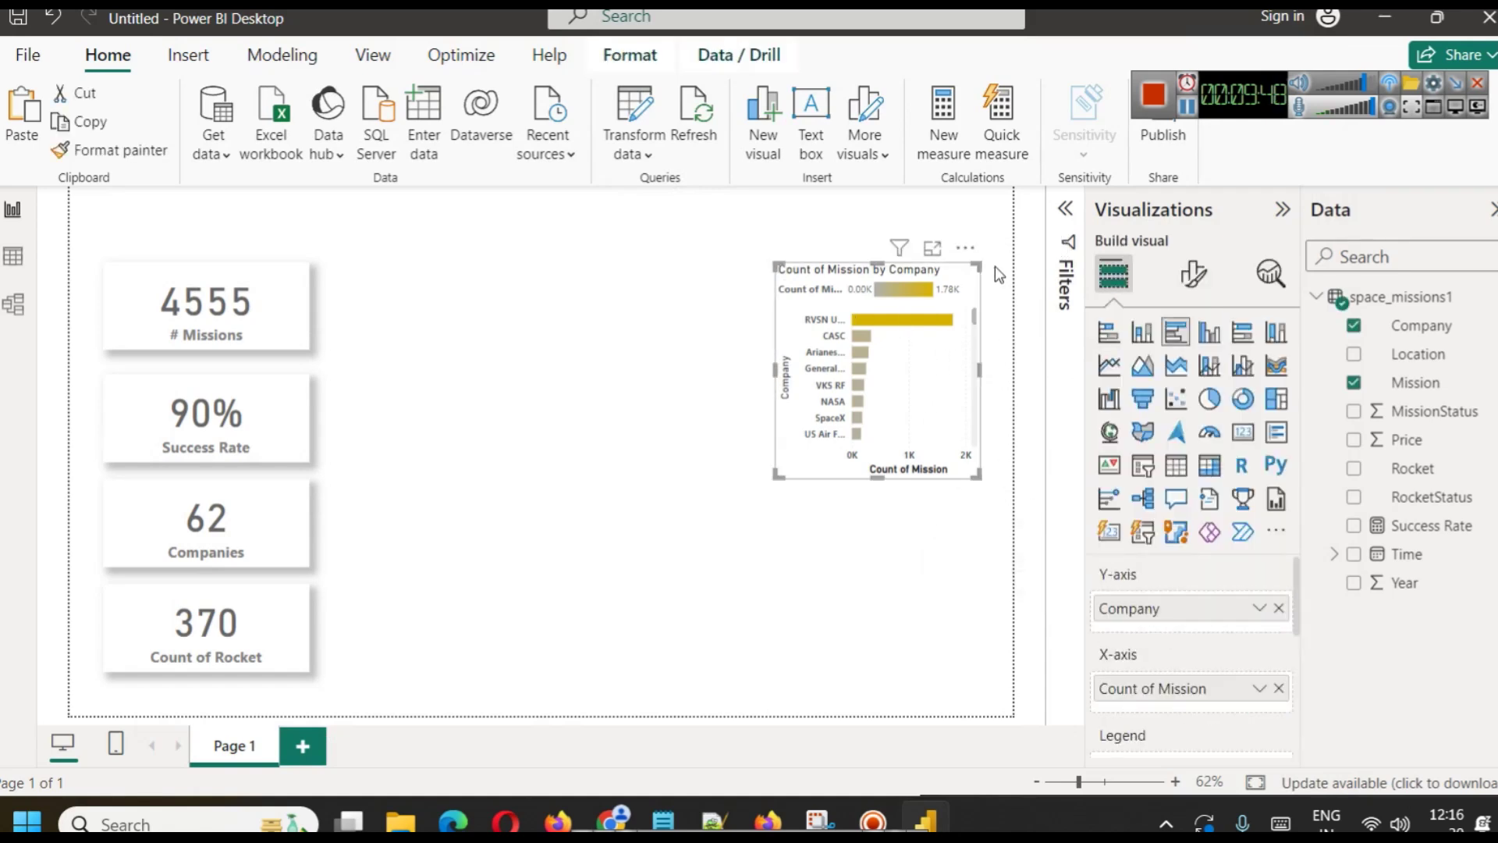
{"action": "left_click", "coordinate": [1193, 273]}
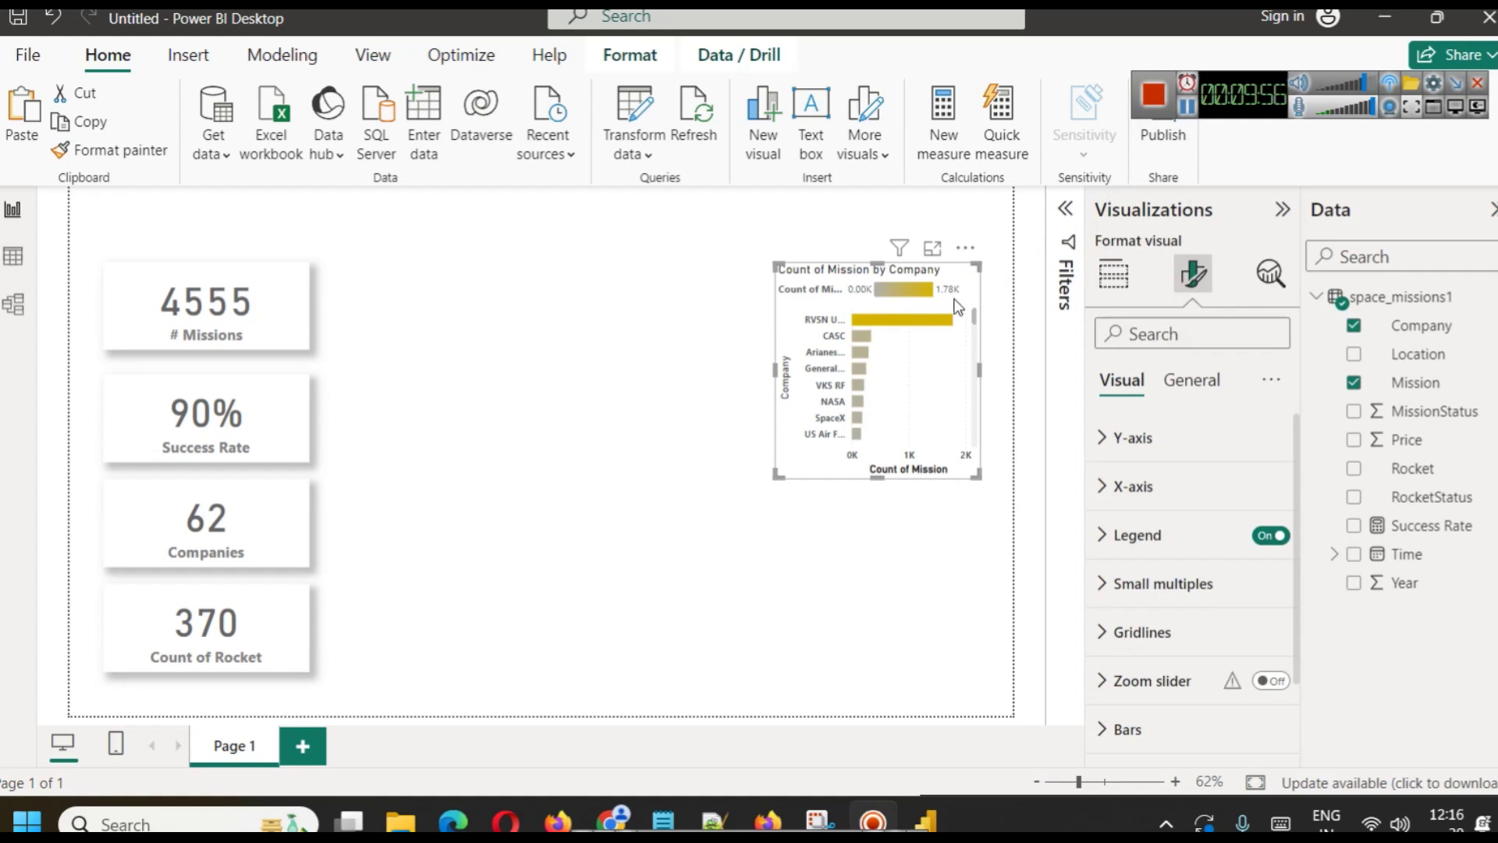
{"action": "left_click", "coordinate": [1272, 537]}
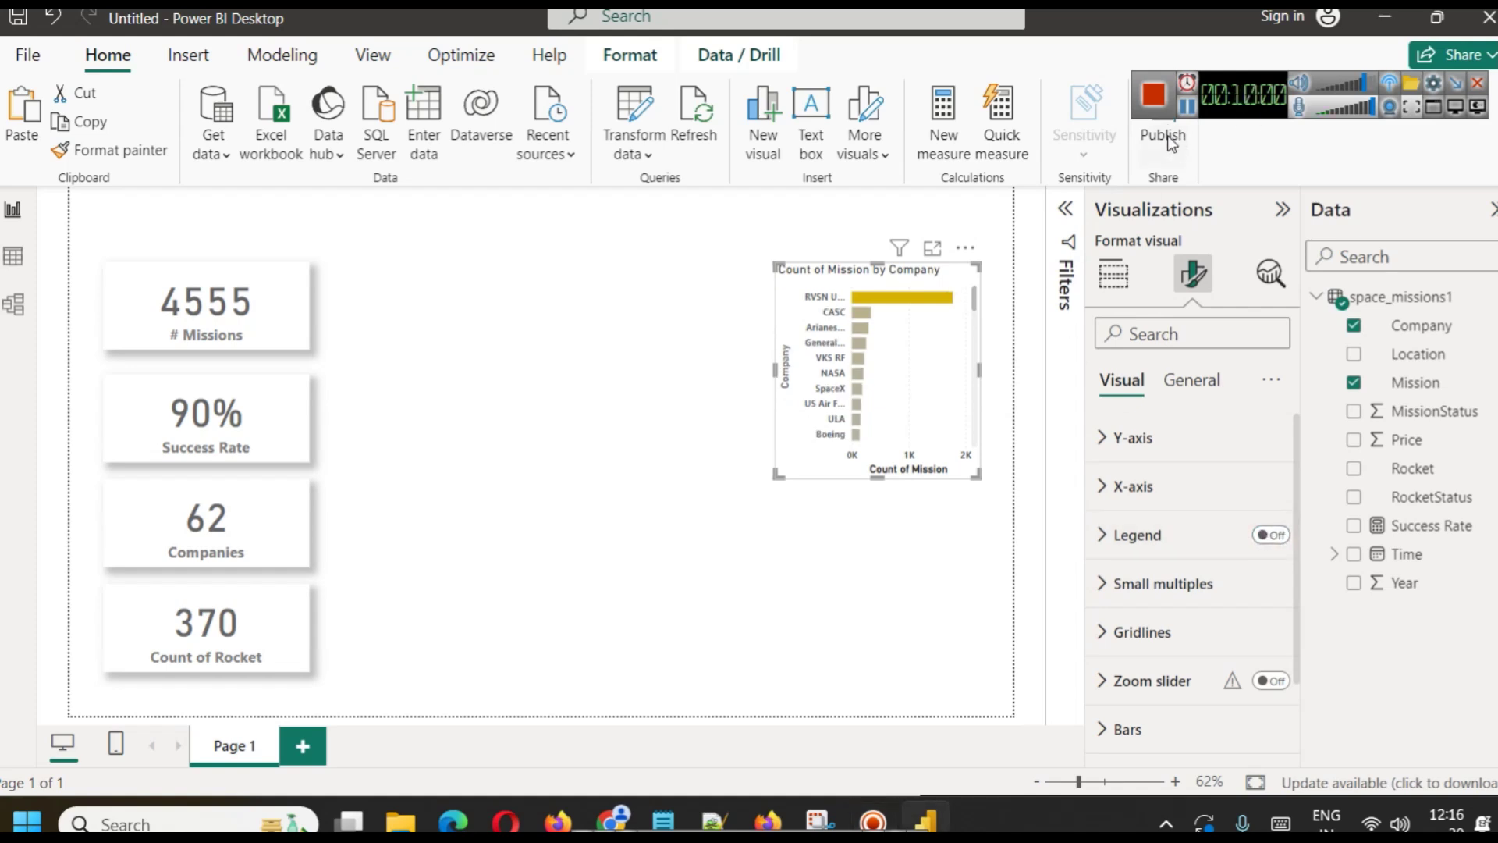
Turn on the bar chart's data labels and open their display options.
{"action": "scroll", "coordinate": [1272, 702], "scroll_direction": "down", "scroll_amount": 2}
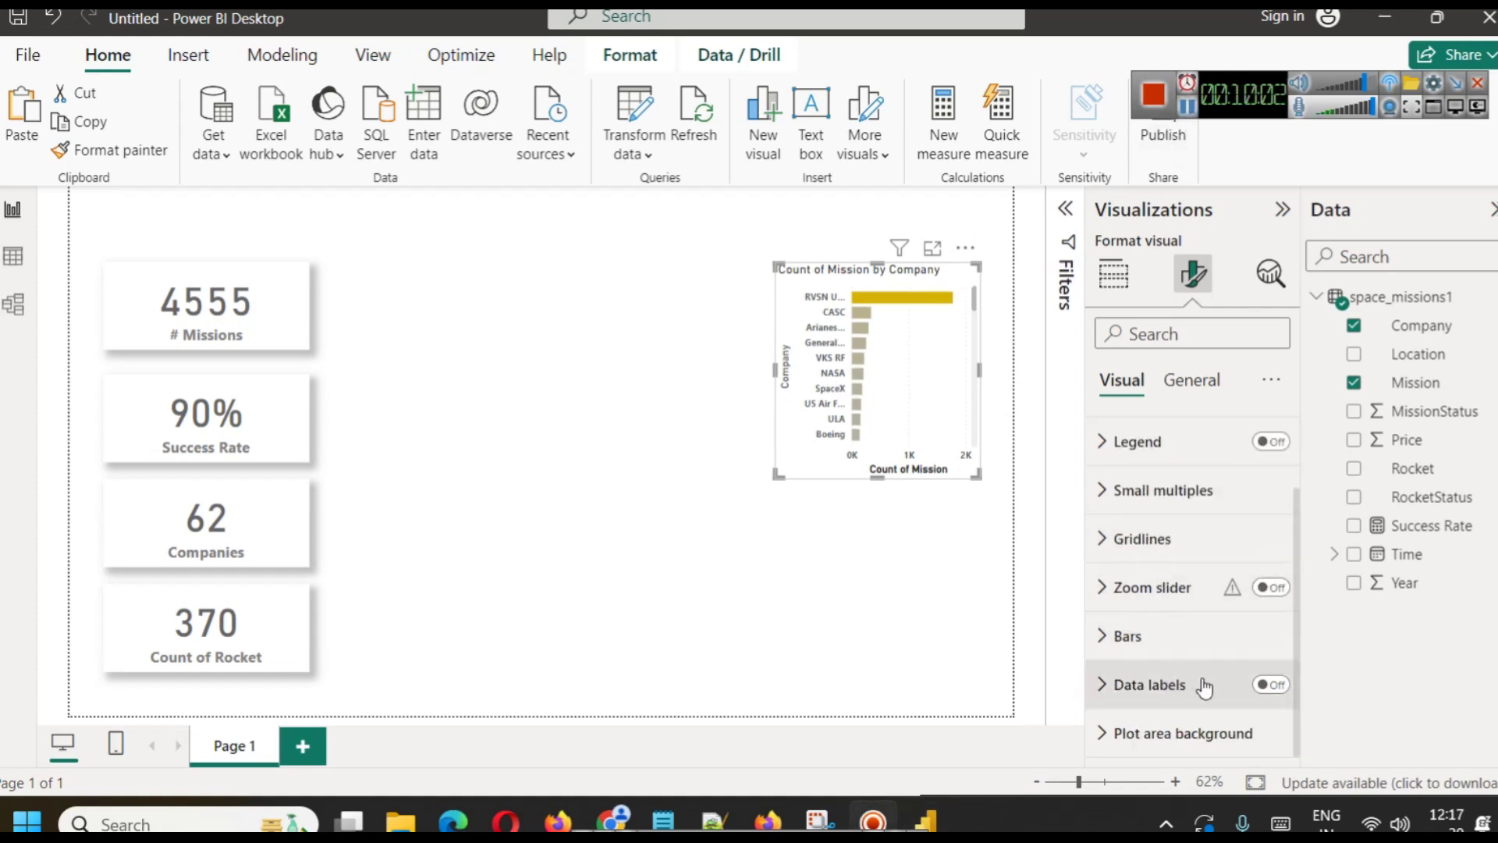
{"action": "left_click", "coordinate": [1284, 687]}
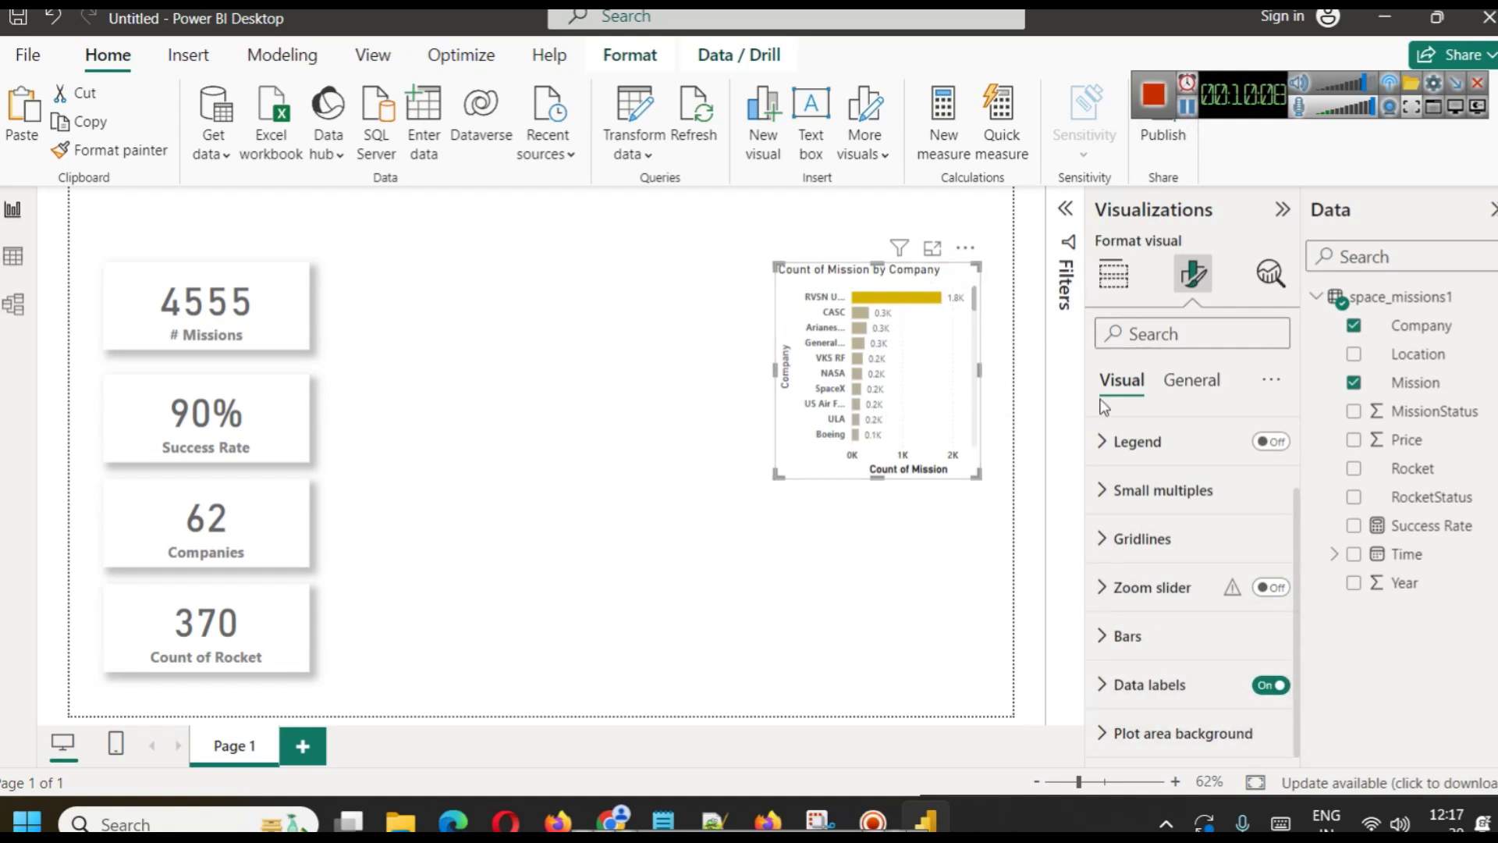
{"action": "left_click", "coordinate": [1149, 684]}
{"action": "scroll", "coordinate": [1148, 582], "scroll_direction": "down", "scroll_amount": 2}
{"action": "scroll", "coordinate": [1225, 532], "scroll_direction": "down", "scroll_amount": 2}
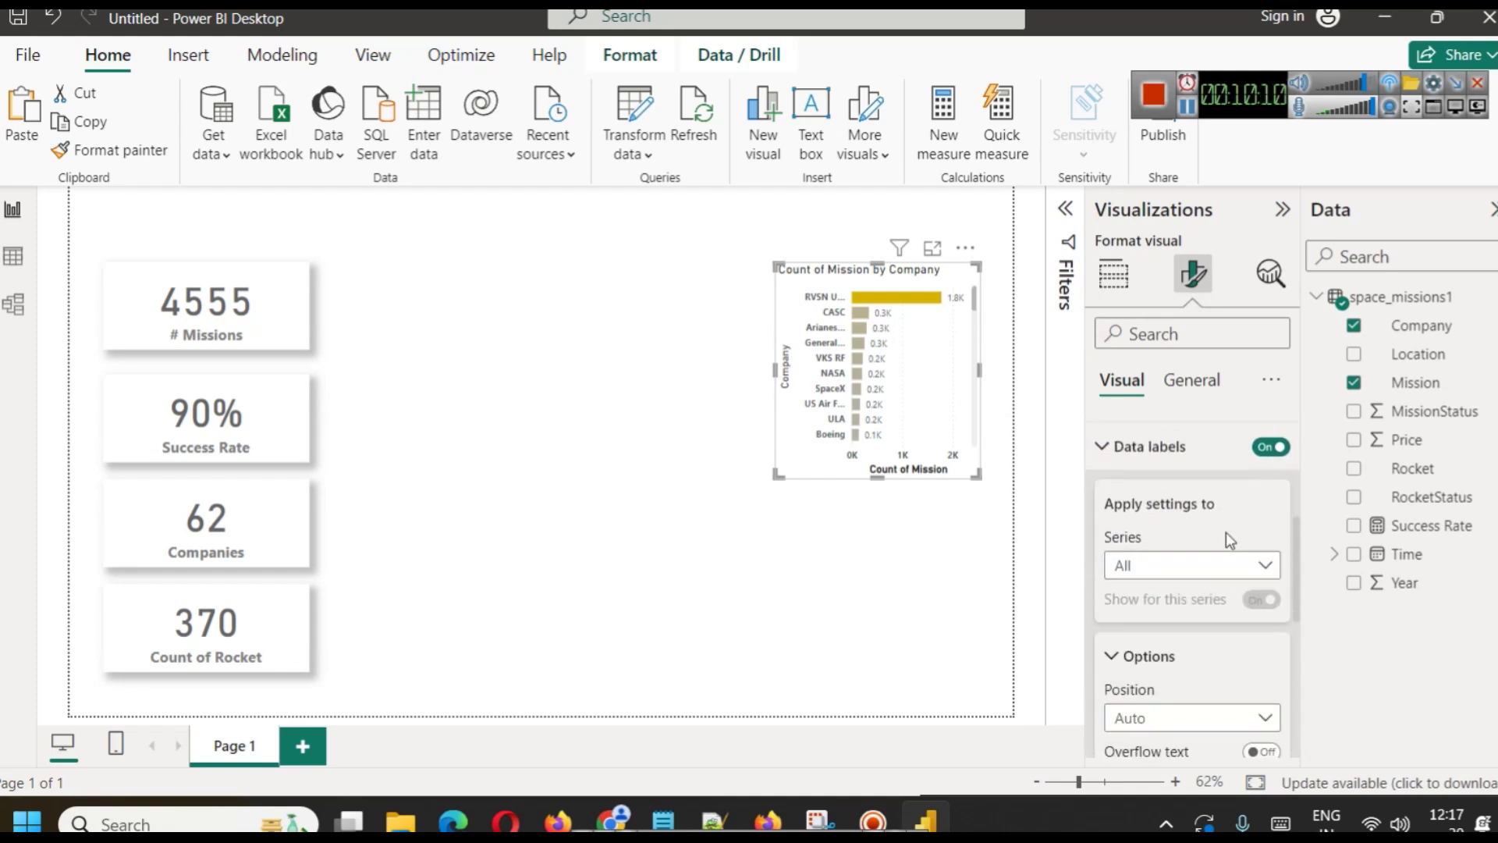
{"action": "scroll", "coordinate": [1228, 550], "scroll_direction": "down", "scroll_amount": 2}
{"action": "left_click", "coordinate": [1197, 445]}
{"action": "left_click", "coordinate": [1198, 446]}
{"action": "left_click", "coordinate": [1197, 445]}
{"action": "left_click", "coordinate": [1197, 445]}
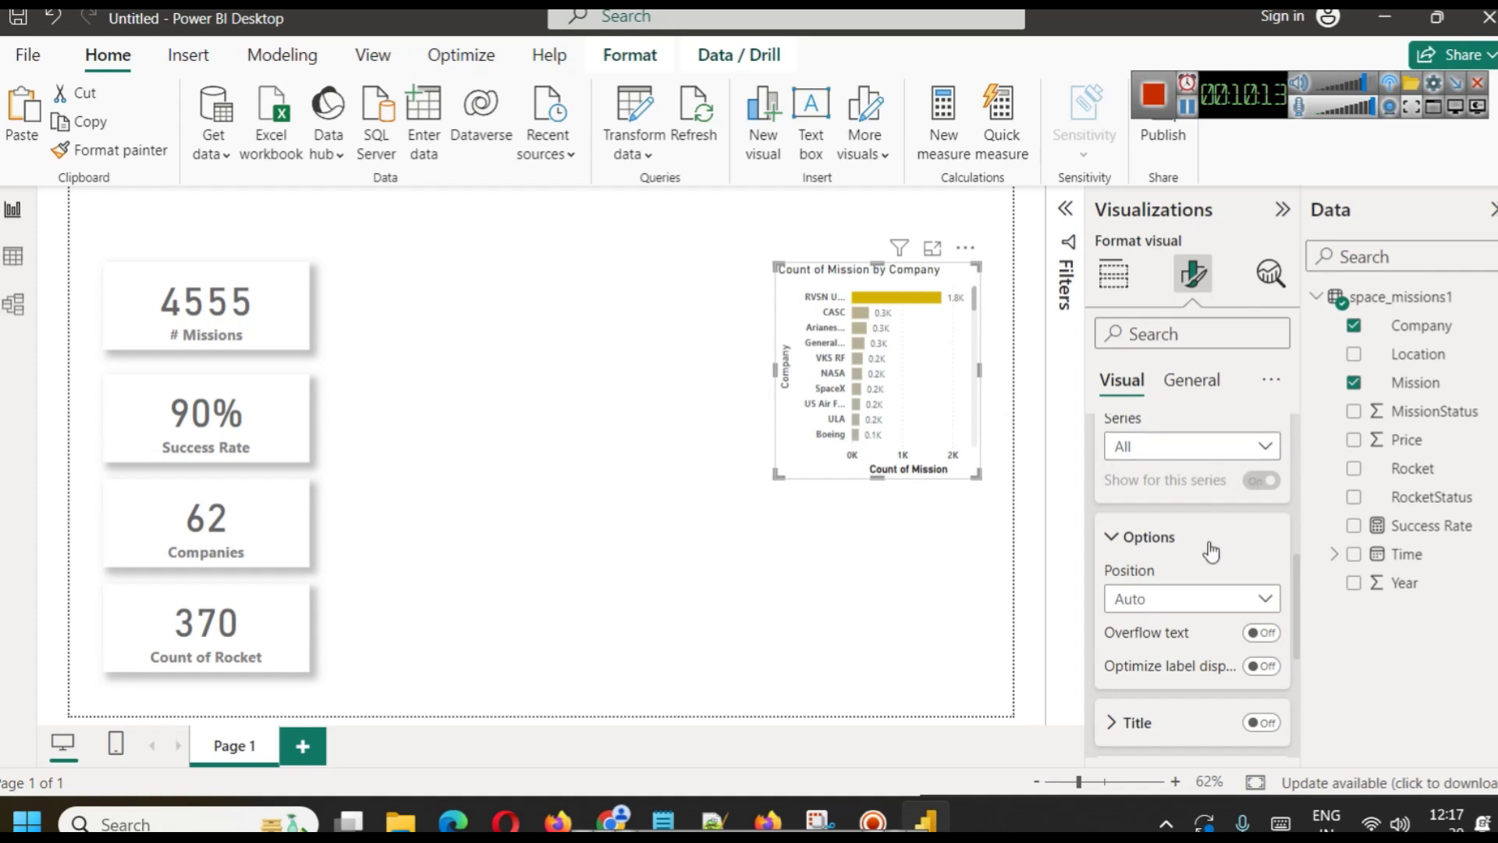
{"action": "left_click", "coordinate": [1261, 634]}
{"action": "left_click", "coordinate": [1261, 633]}
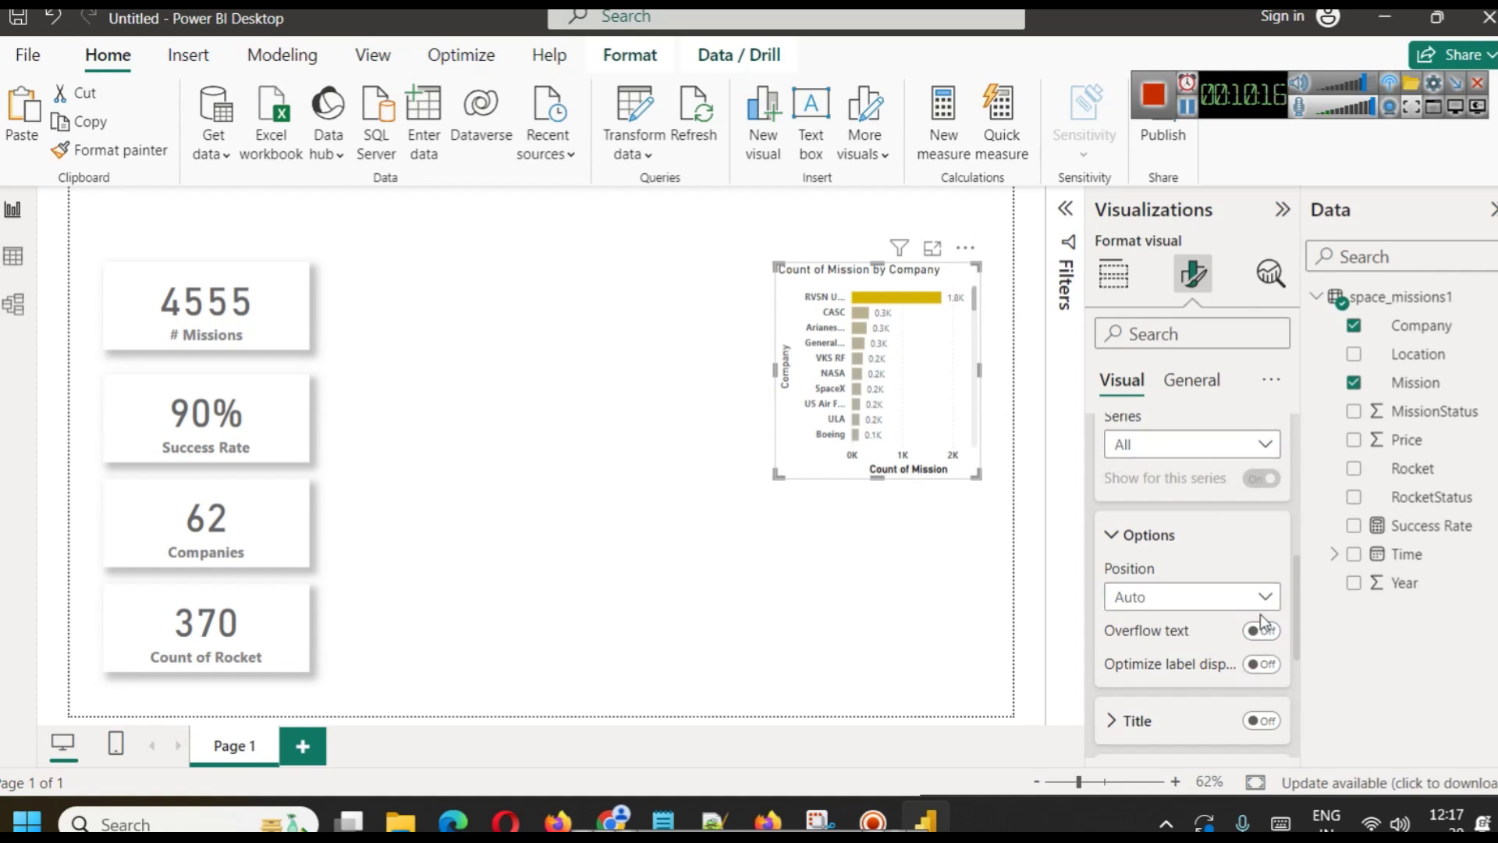
{"action": "scroll", "coordinate": [1261, 616], "scroll_direction": "down", "scroll_amount": 2}
{"action": "scroll", "coordinate": [1248, 609], "scroll_direction": "up", "scroll_amount": 2}
Try the Inside end, Outside end, Inside center and Inside base positions for the data labels, returning to Inside end.
{"action": "left_click", "coordinate": [1183, 598]}
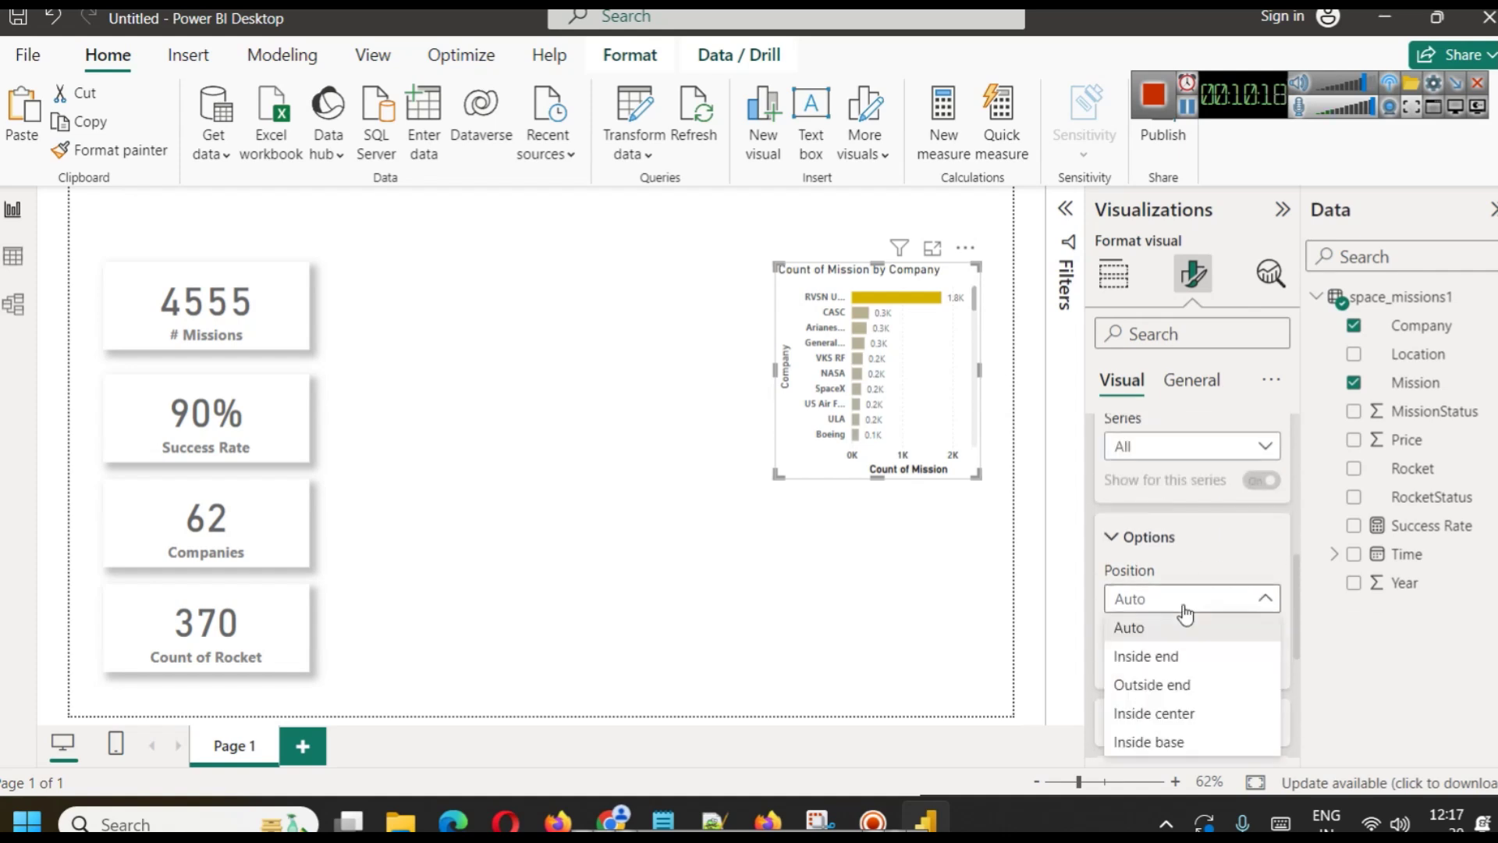
{"action": "left_click", "coordinate": [1173, 658]}
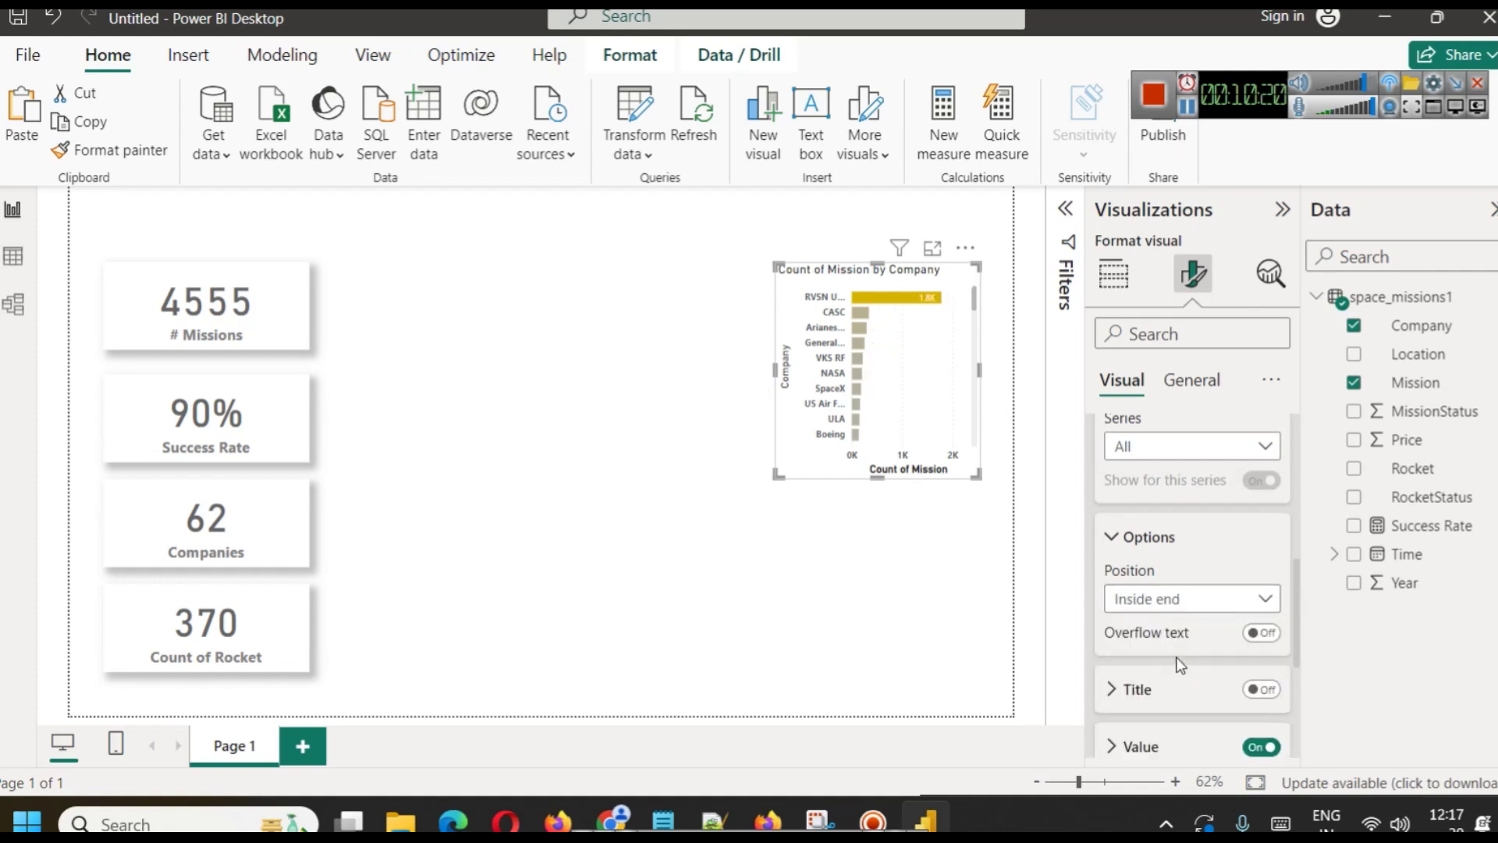
{"action": "left_click", "coordinate": [1186, 602]}
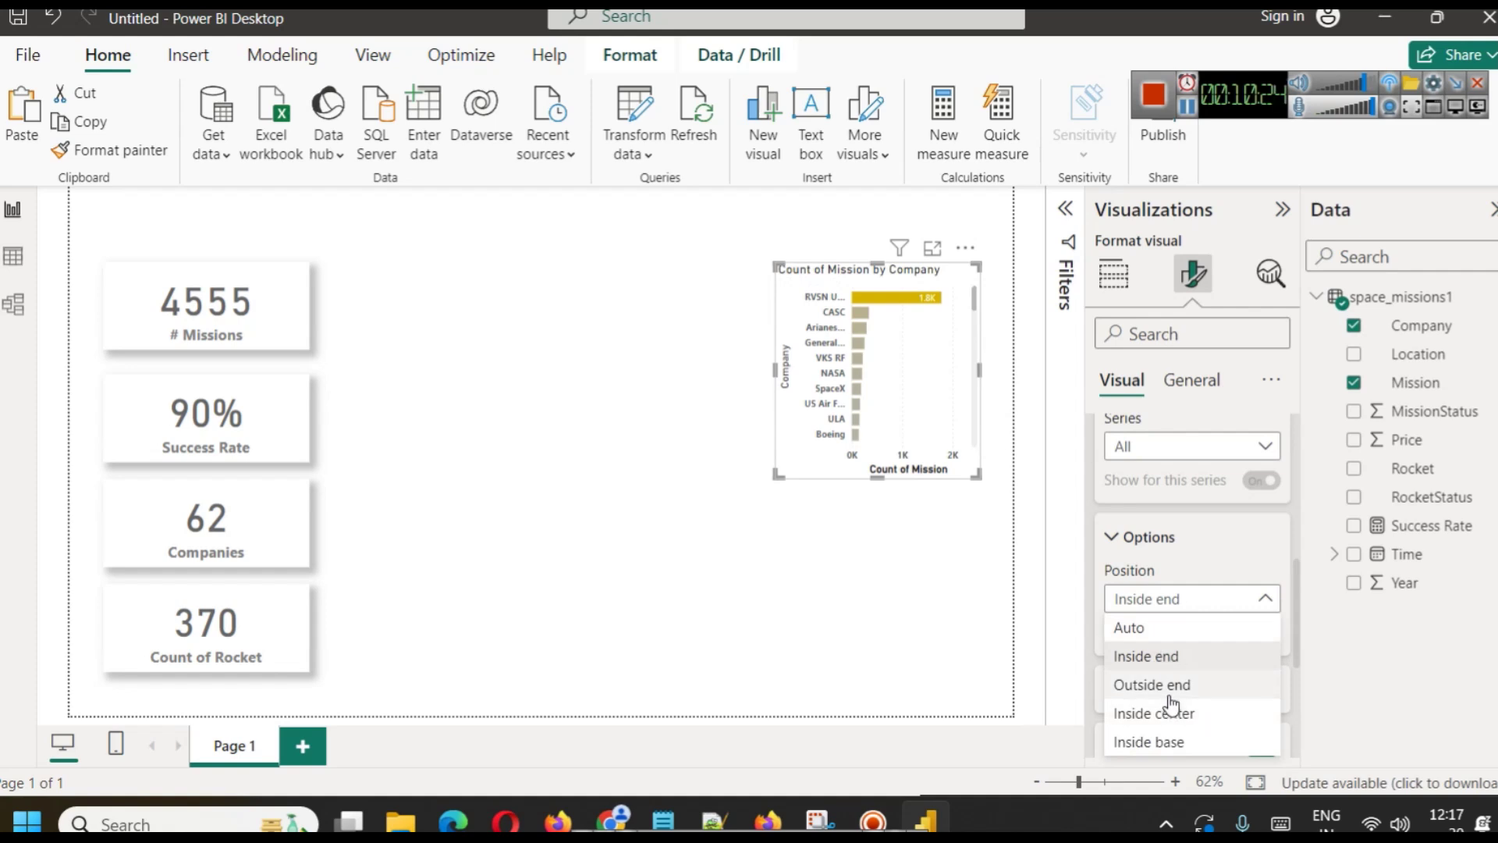
{"action": "left_click", "coordinate": [1171, 685]}
{"action": "left_click", "coordinate": [1155, 601]}
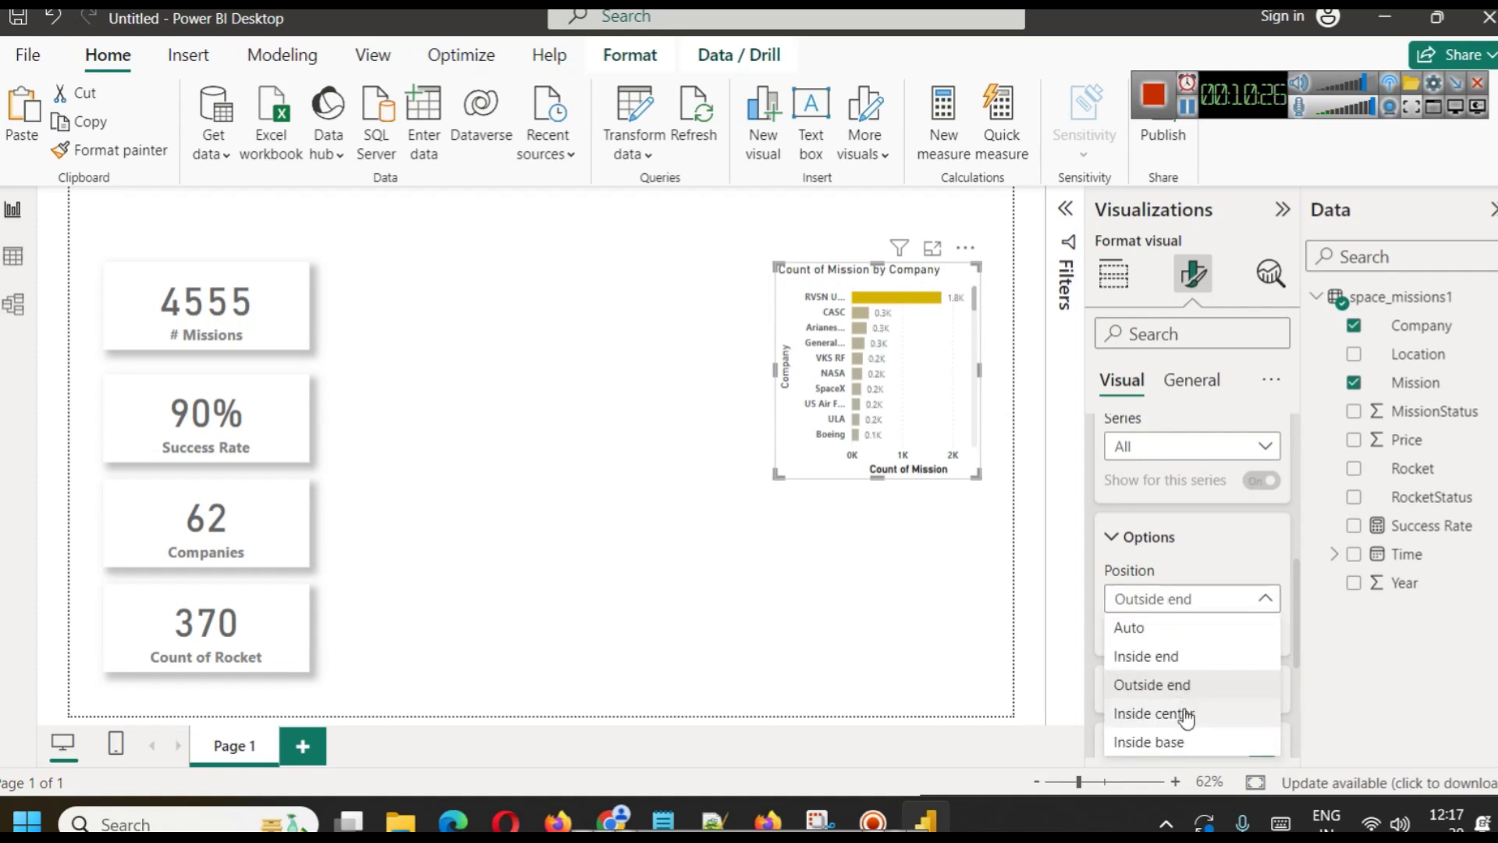
{"action": "left_click", "coordinate": [1185, 713]}
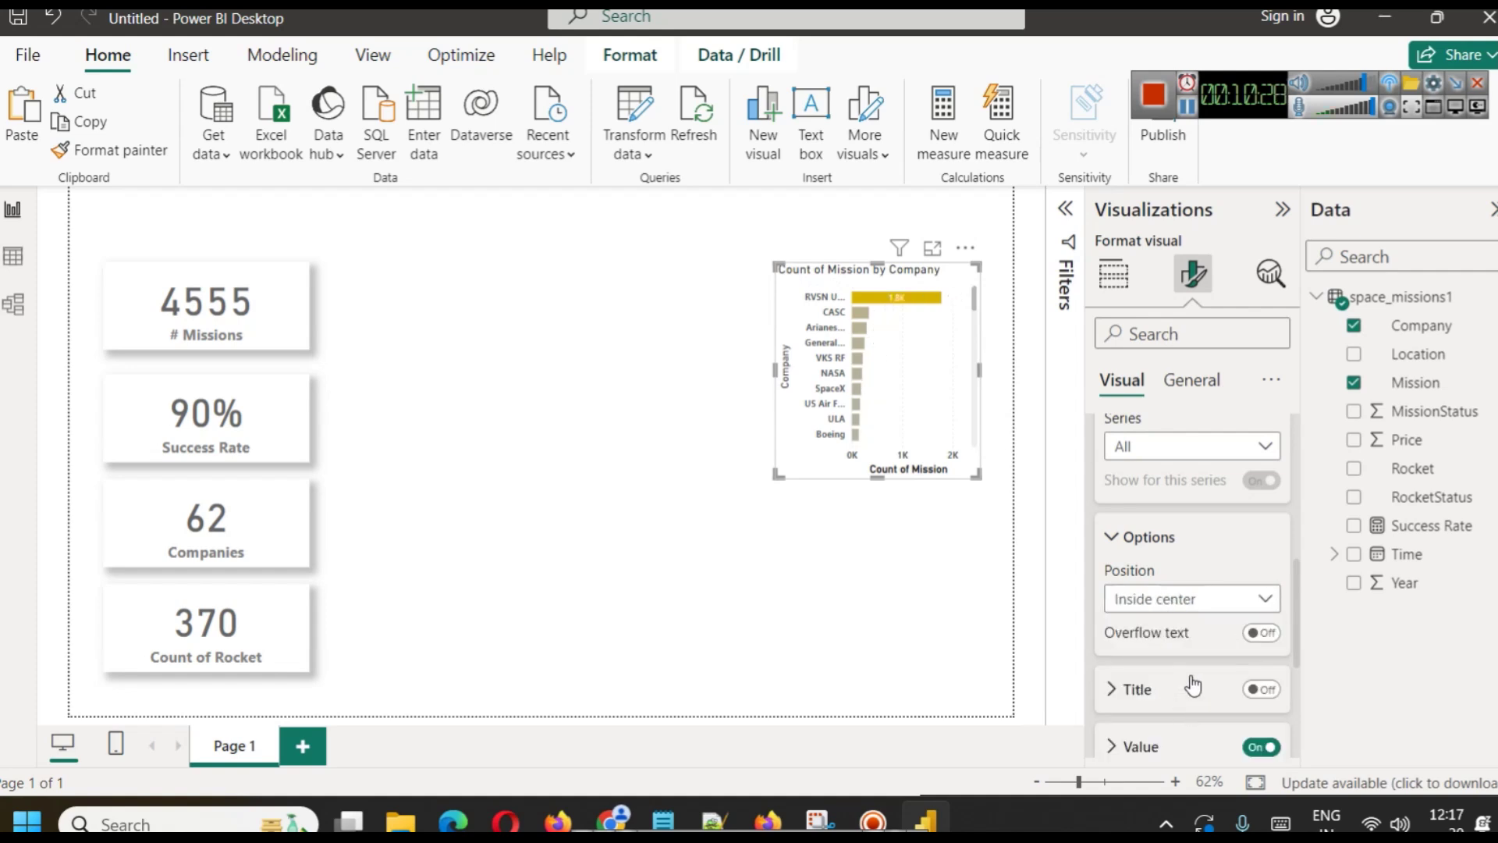
{"action": "left_click", "coordinate": [1182, 602]}
{"action": "left_click", "coordinate": [1175, 743]}
{"action": "left_click", "coordinate": [1215, 599]}
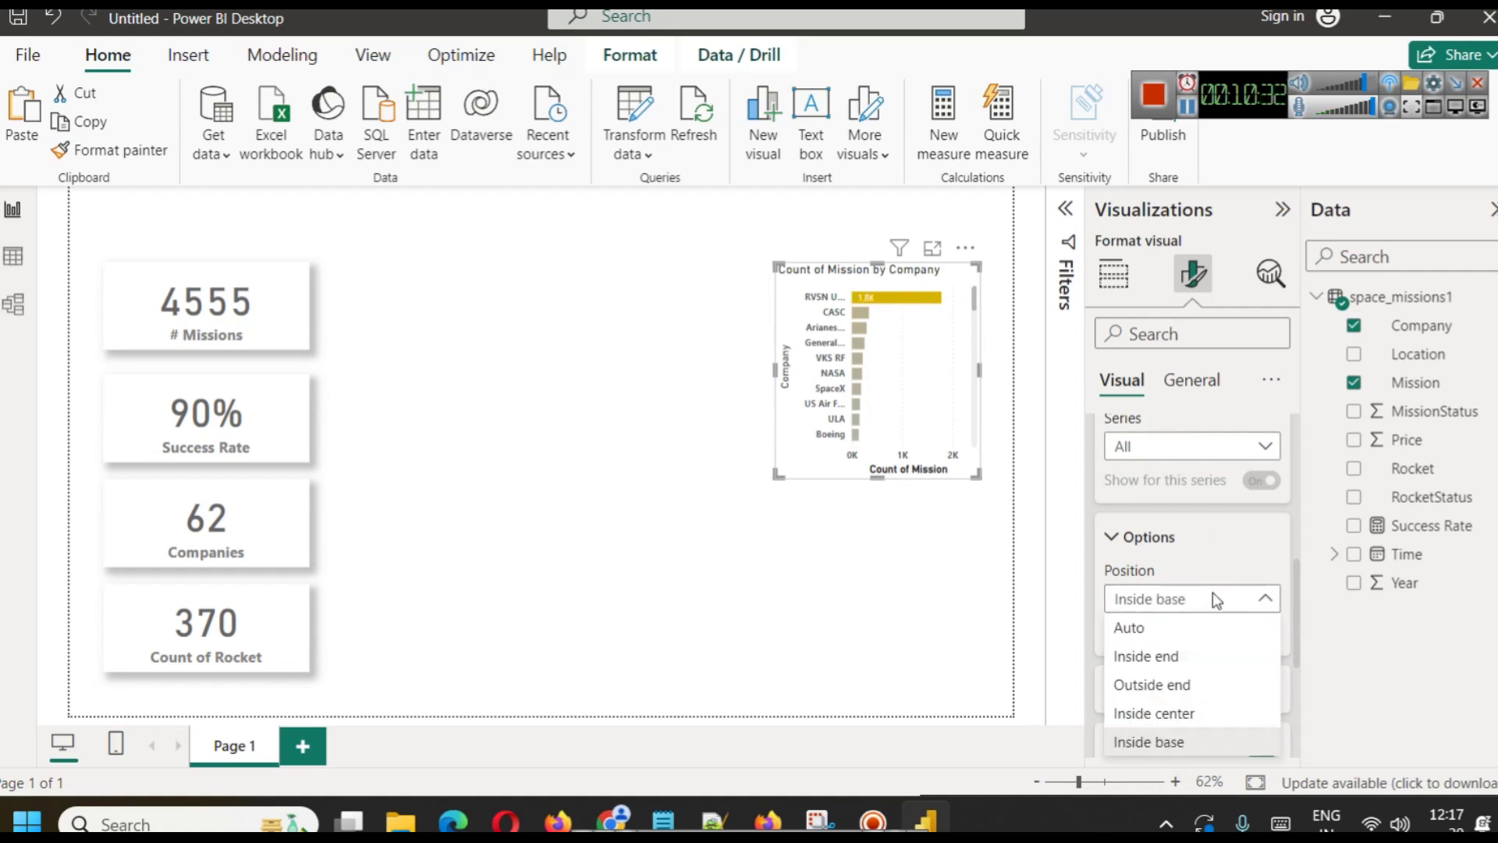
{"action": "left_click", "coordinate": [1182, 656]}
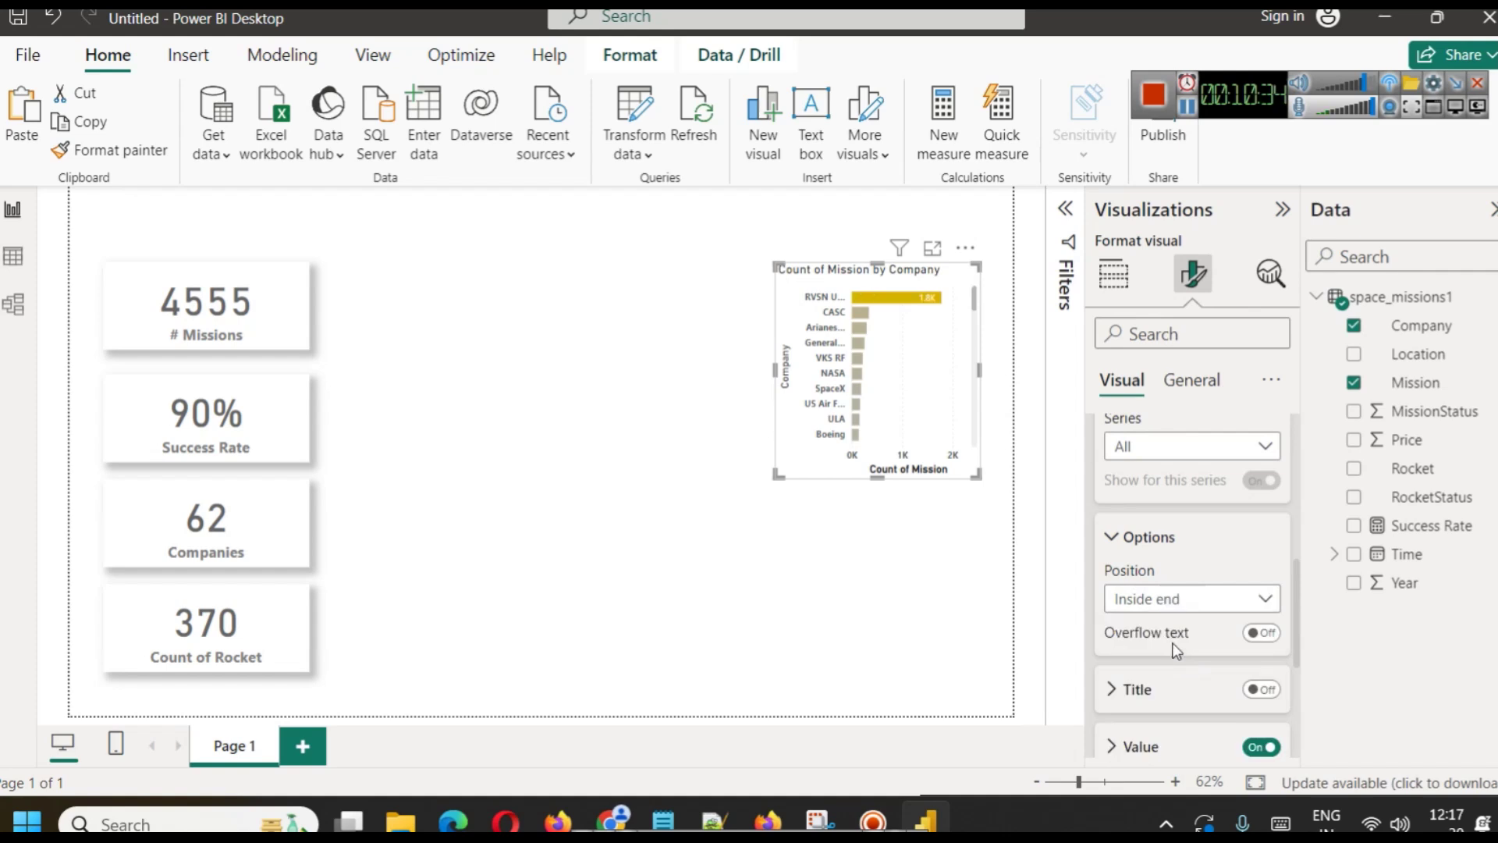
Set the position of the bar chart's data labels to Outside end.
{"action": "left_click", "coordinate": [1171, 604]}
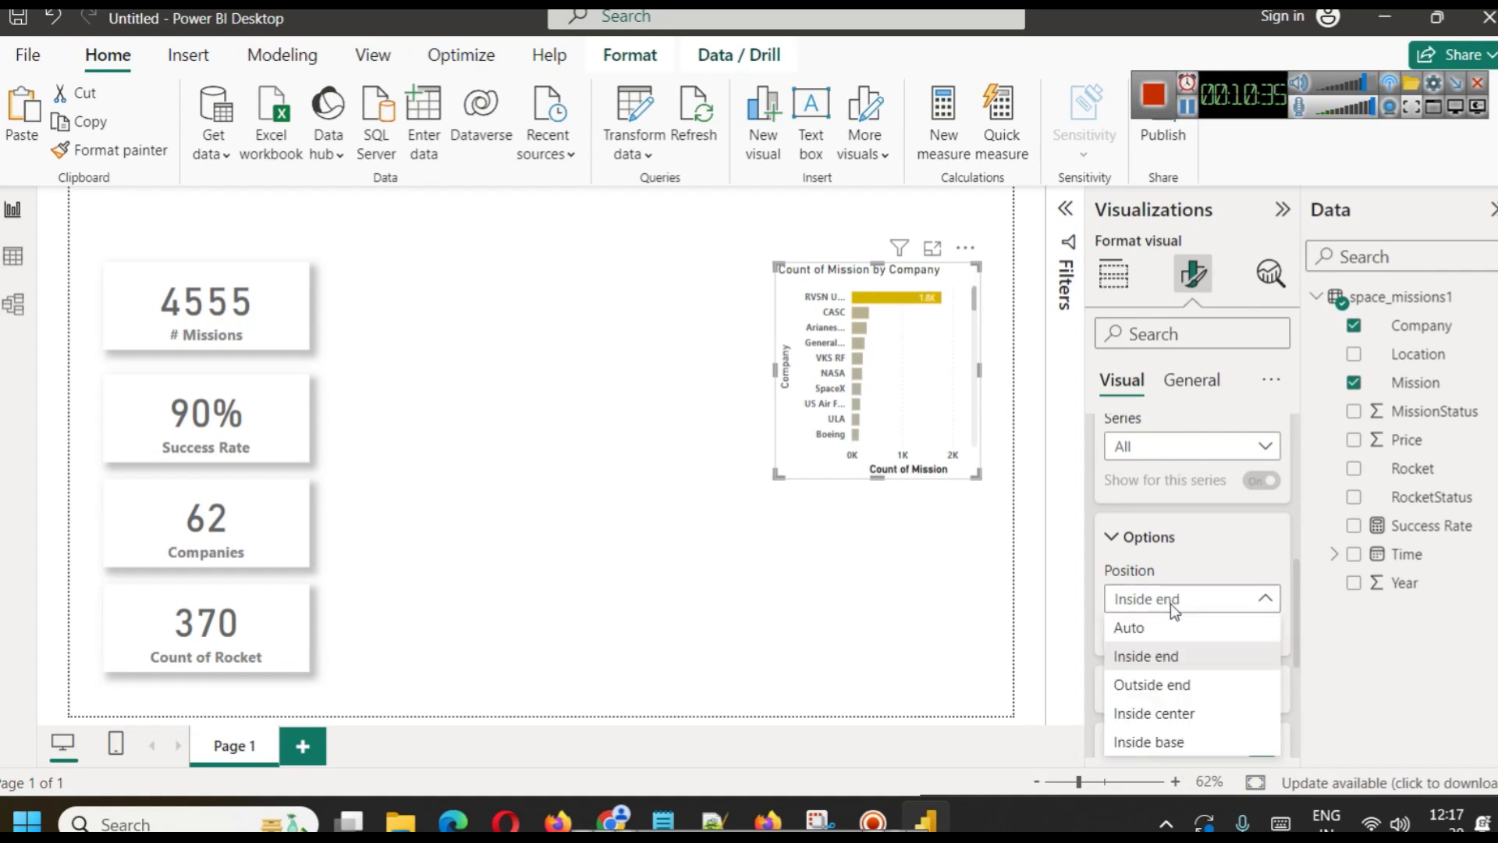
{"action": "left_click", "coordinate": [1175, 686]}
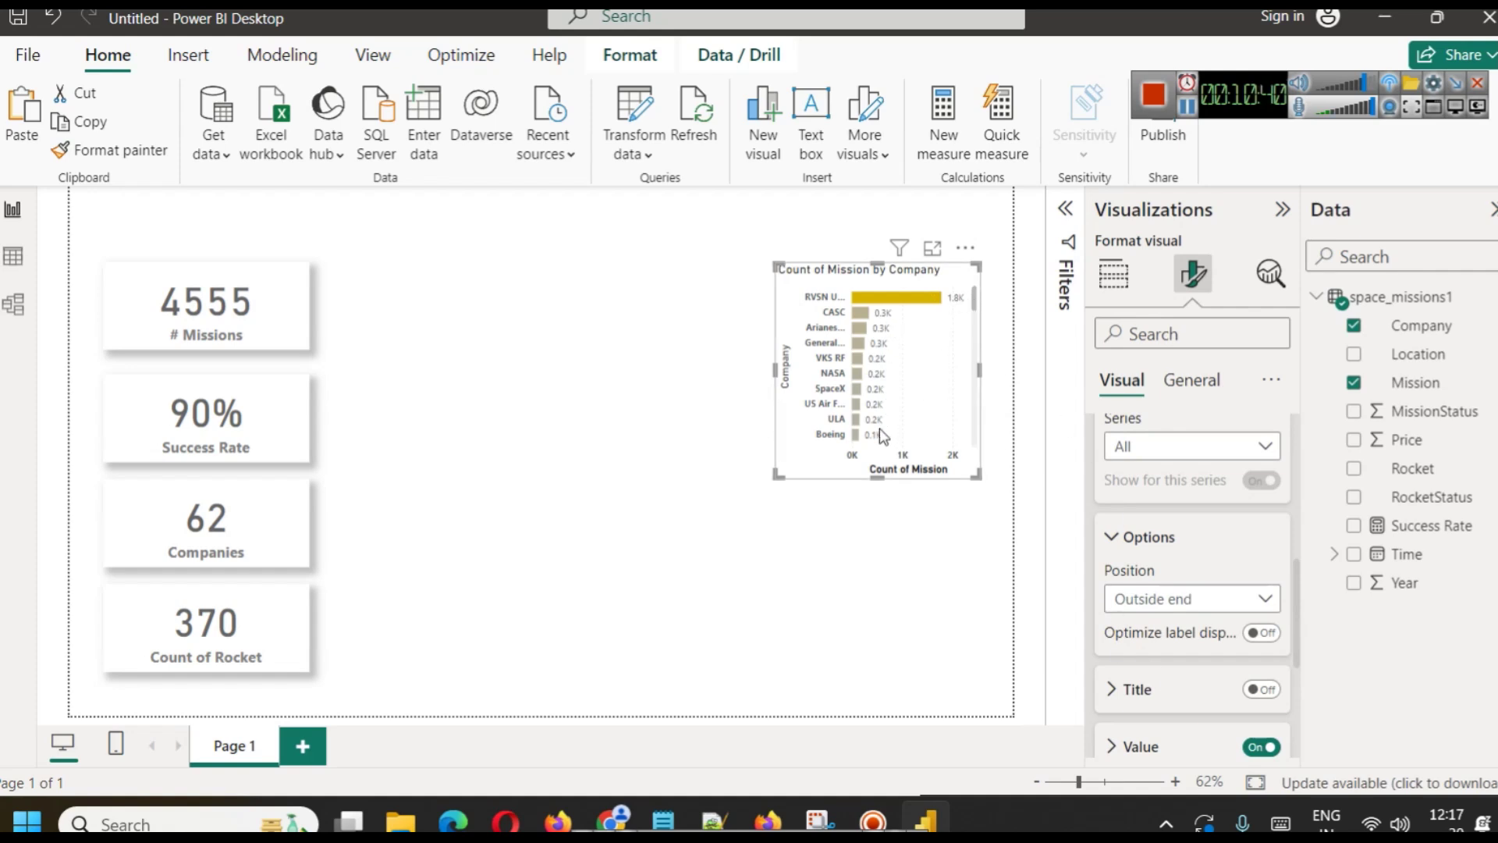
{"action": "left_click", "coordinate": [897, 610]}
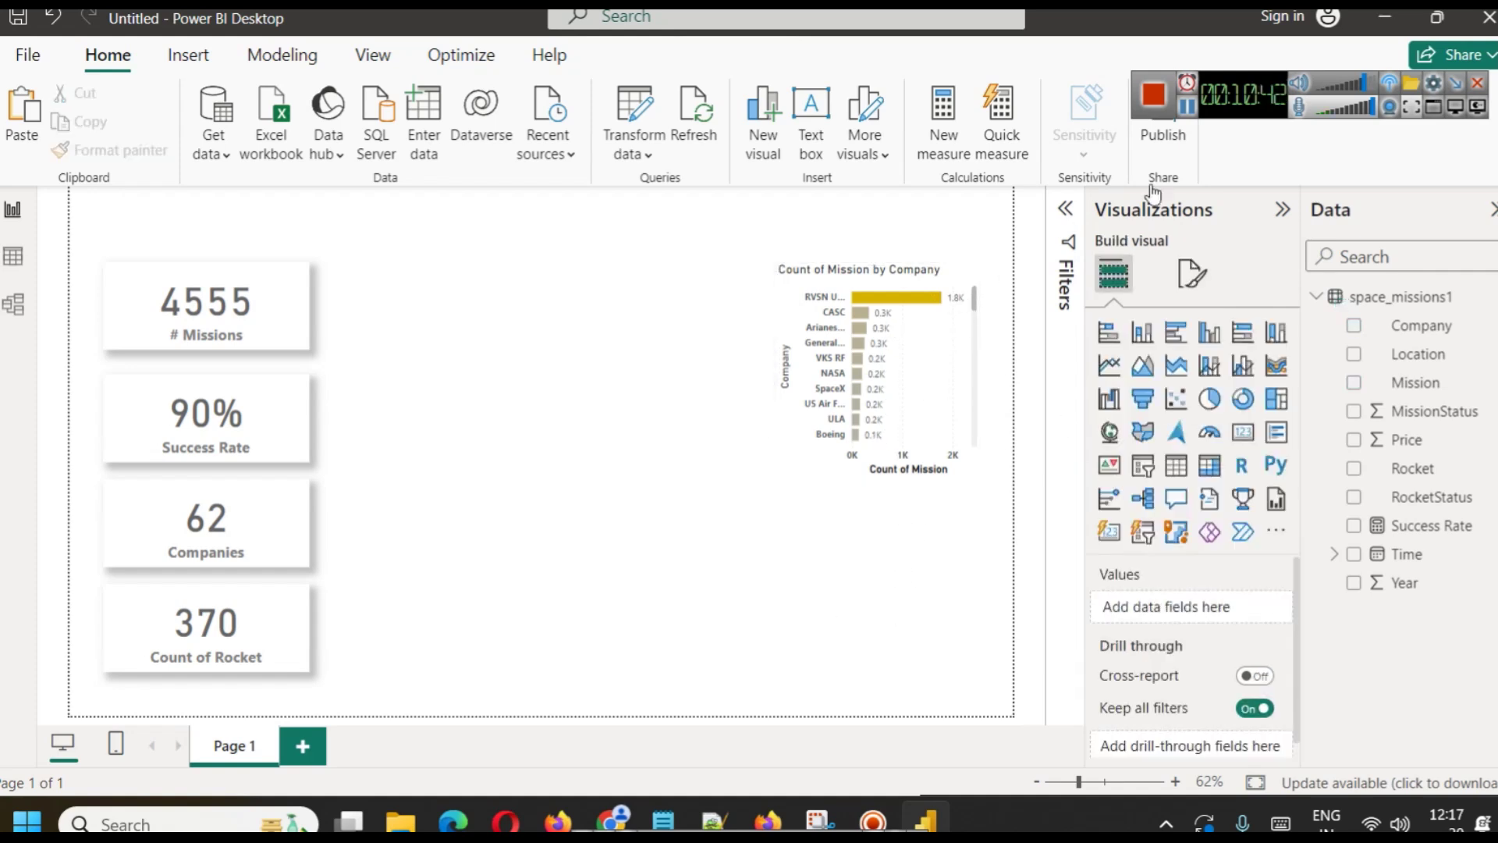
Open the bar chart's title text for editing.
{"action": "left_click", "coordinate": [947, 373]}
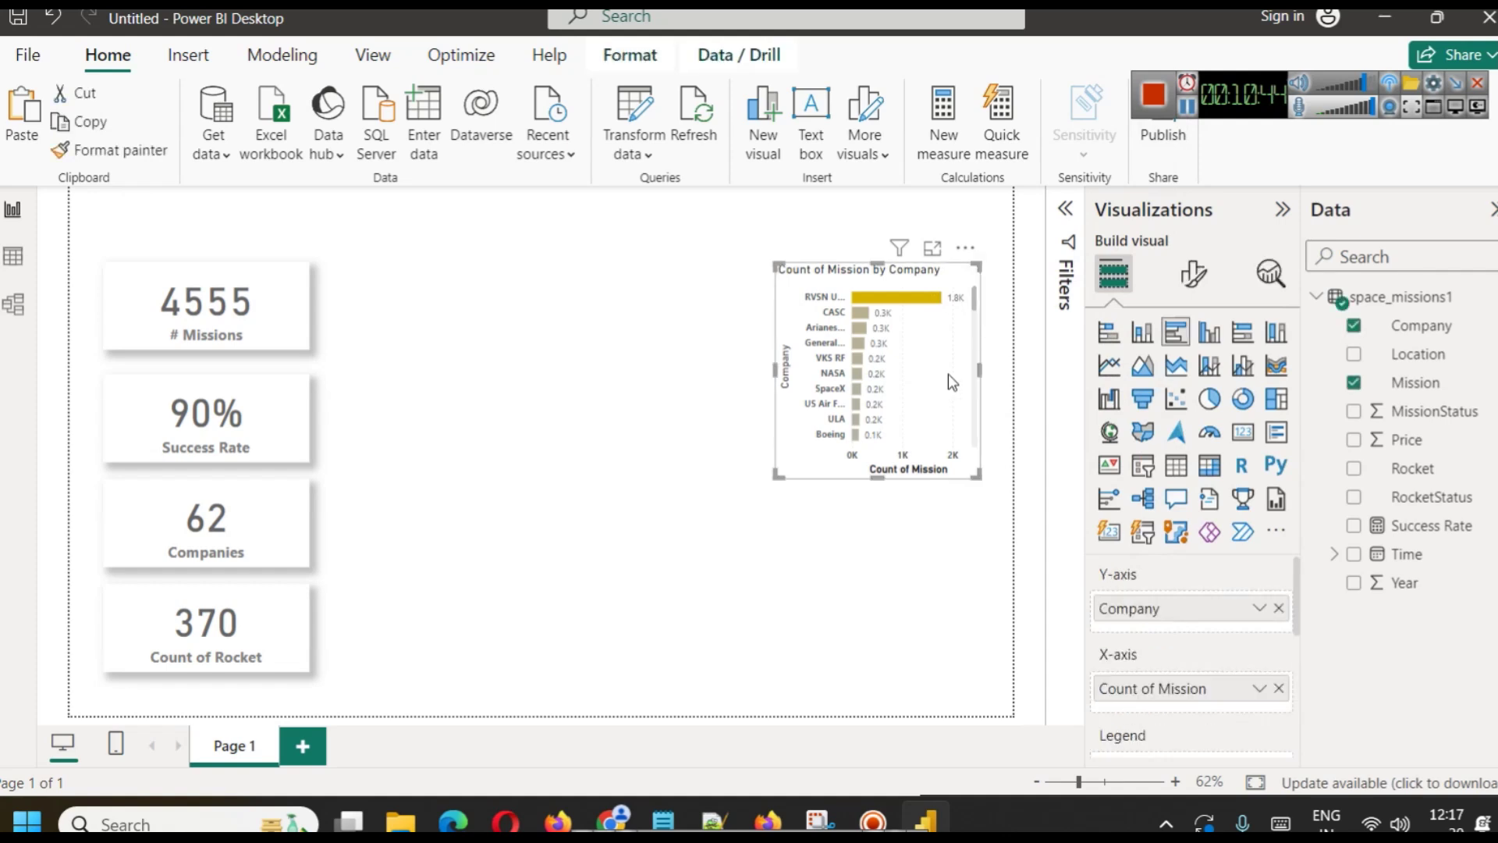
{"action": "left_click", "coordinate": [1194, 281]}
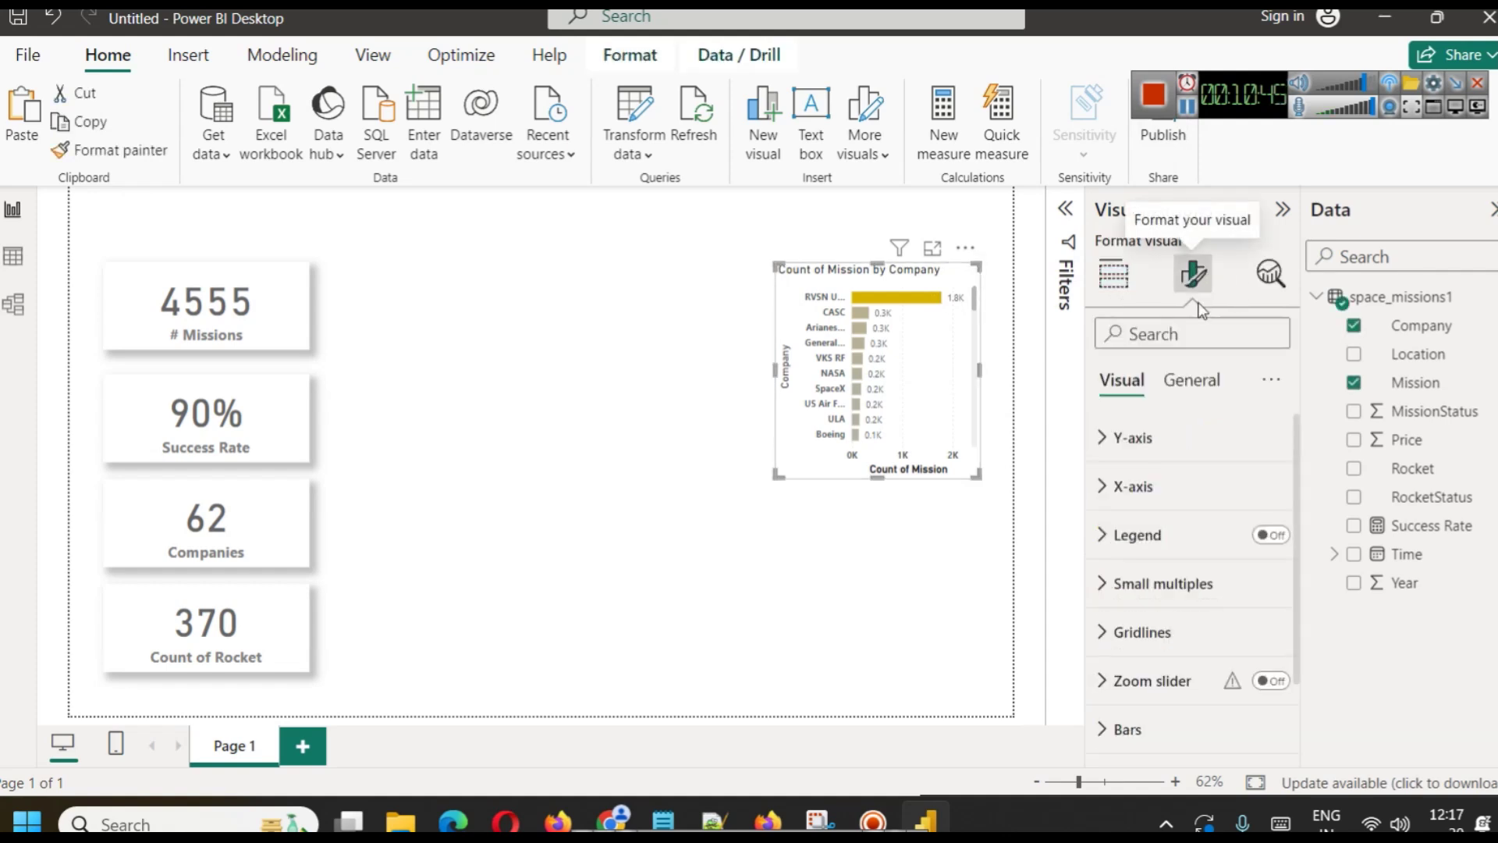
{"action": "left_click", "coordinate": [1205, 398]}
{"action": "left_click", "coordinate": [1123, 487]}
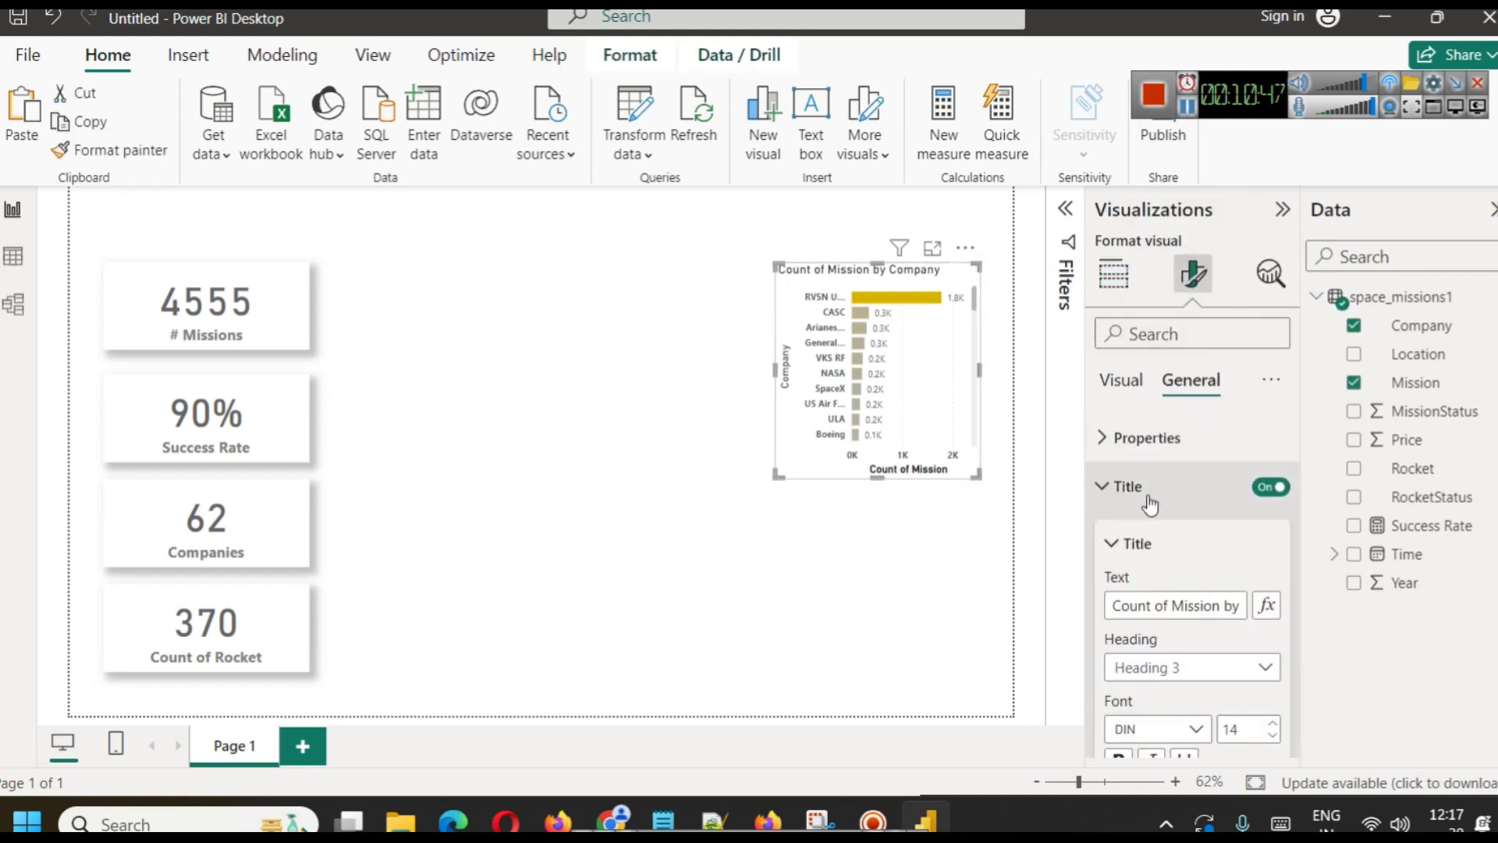
{"action": "left_click", "coordinate": [1200, 606]}
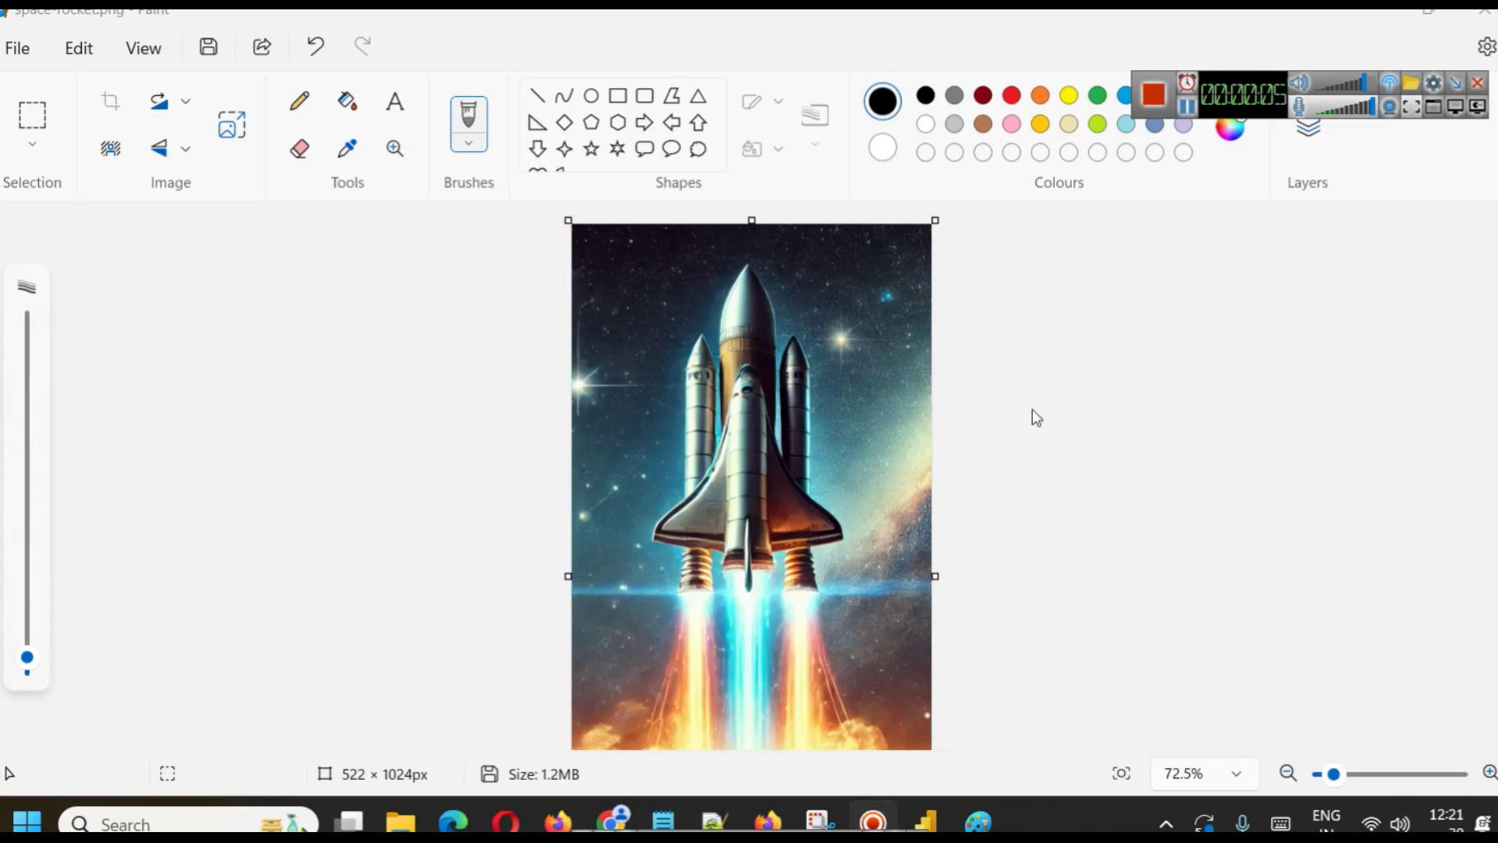
Examine the rocket picture in Paint and astronaut.png in the photo viewer, and close the viewer.
{"action": "scroll", "coordinate": [983, 382], "scroll_direction": "down", "scroll_amount": 3}
{"action": "scroll", "coordinate": [931, 363], "scroll_direction": "up", "scroll_amount": 3}
{"action": "left_click", "coordinate": [1187, 107]}
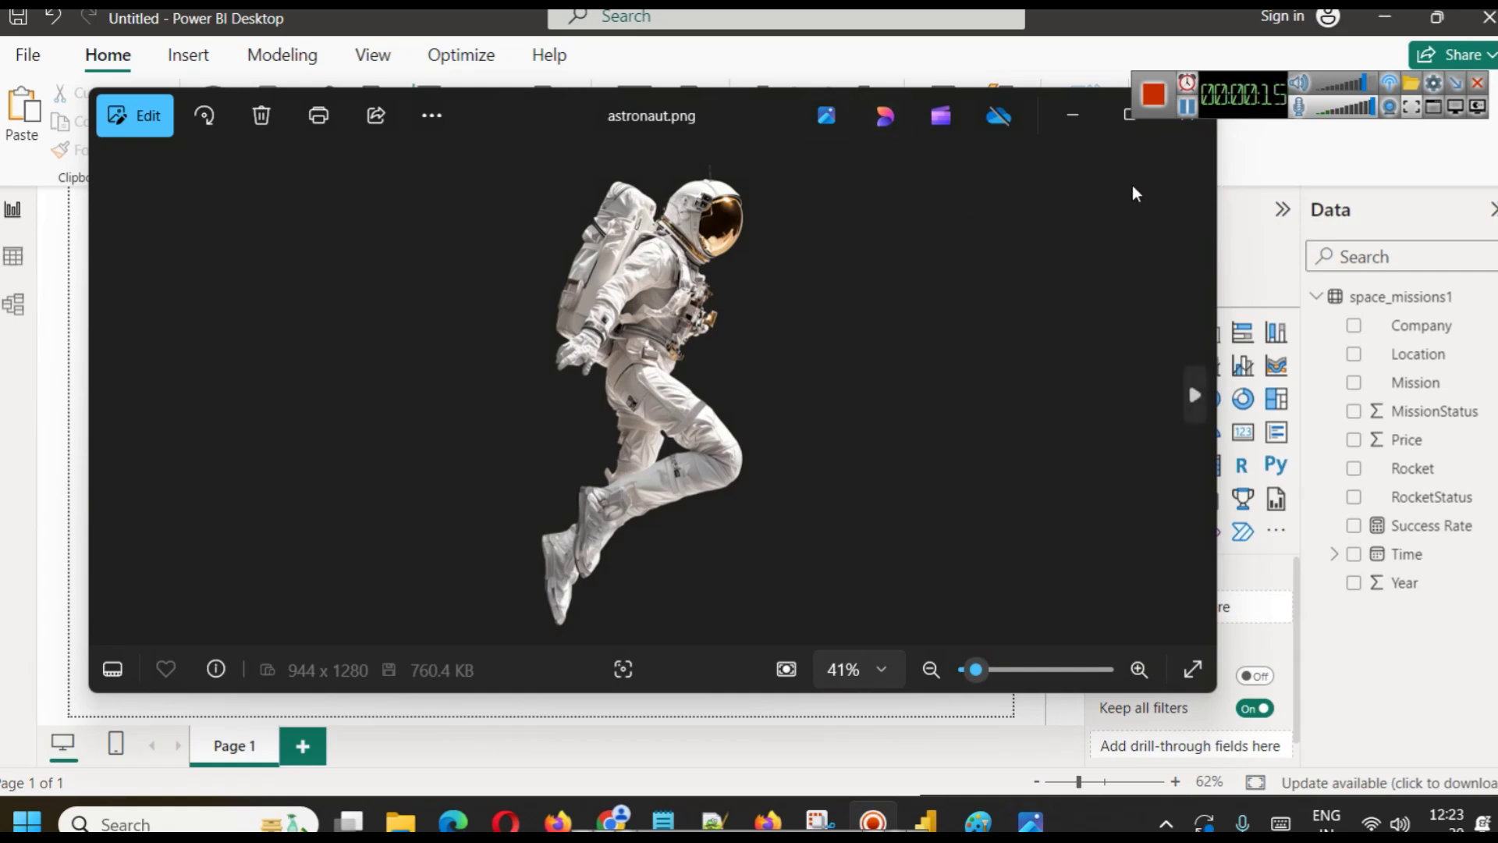
{"action": "left_click", "coordinate": [1192, 126]}
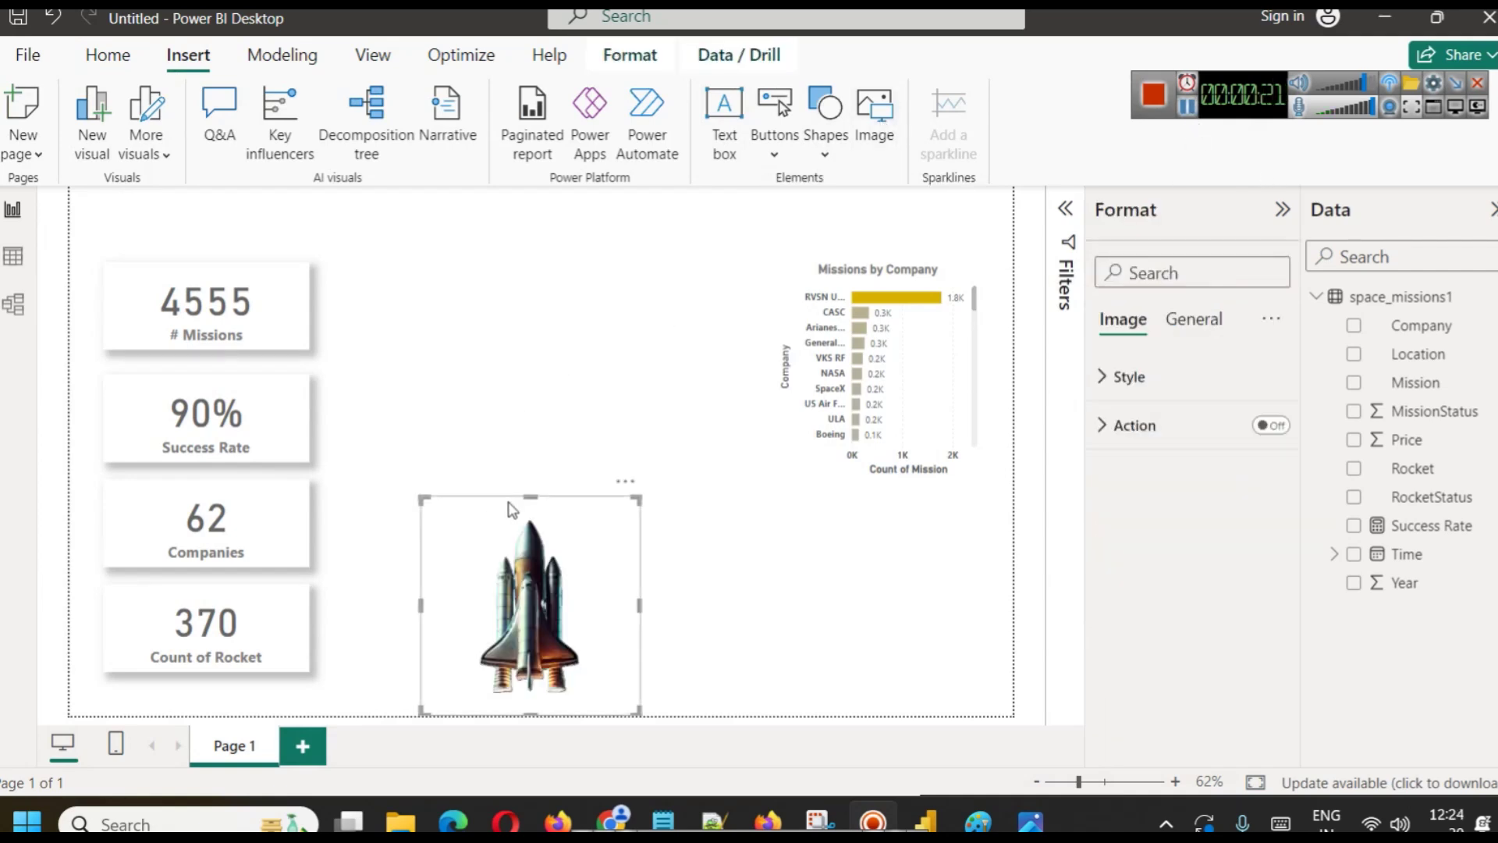
Move the inserted rocket image up to the top of the report page.
{"action": "left_click_drag", "start_coordinate": [535, 496], "coordinate": [525, 188]}
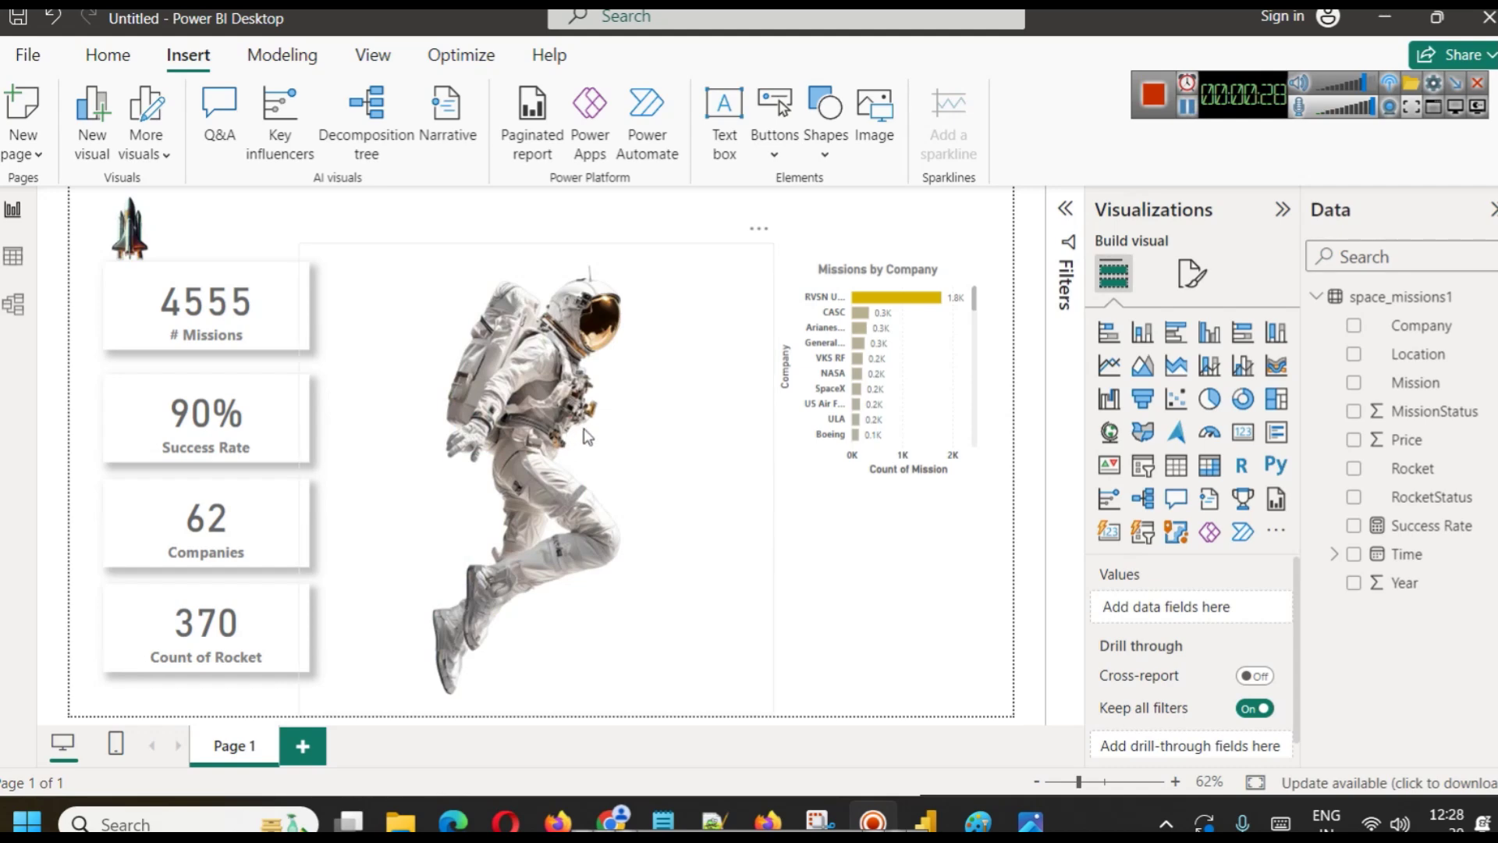
{"action": "left_click", "coordinate": [597, 410]}
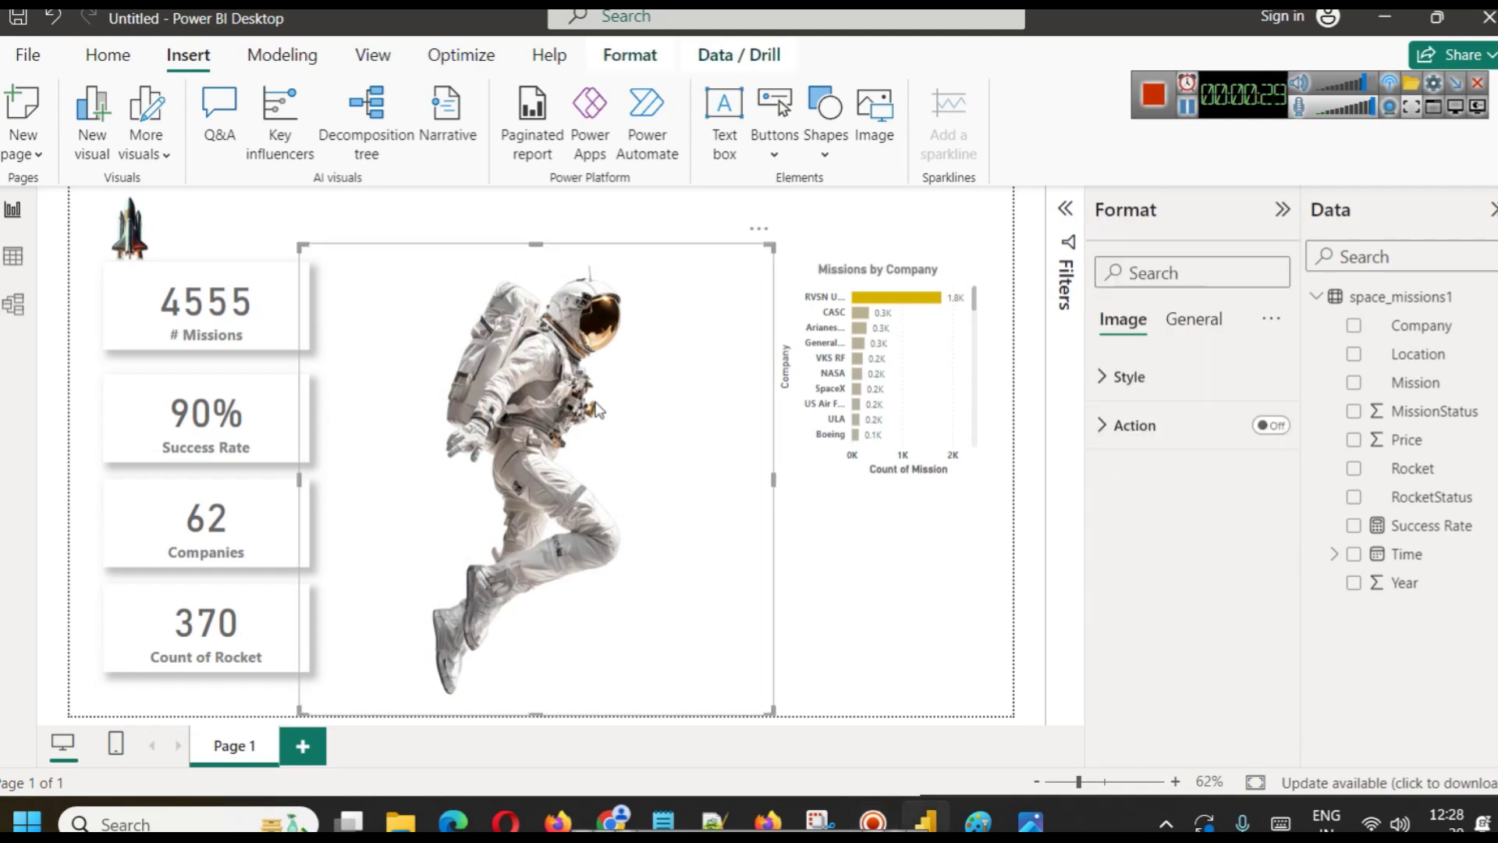
Add a shadow effect to the Missions by Company chart.
{"action": "left_click", "coordinate": [788, 373]}
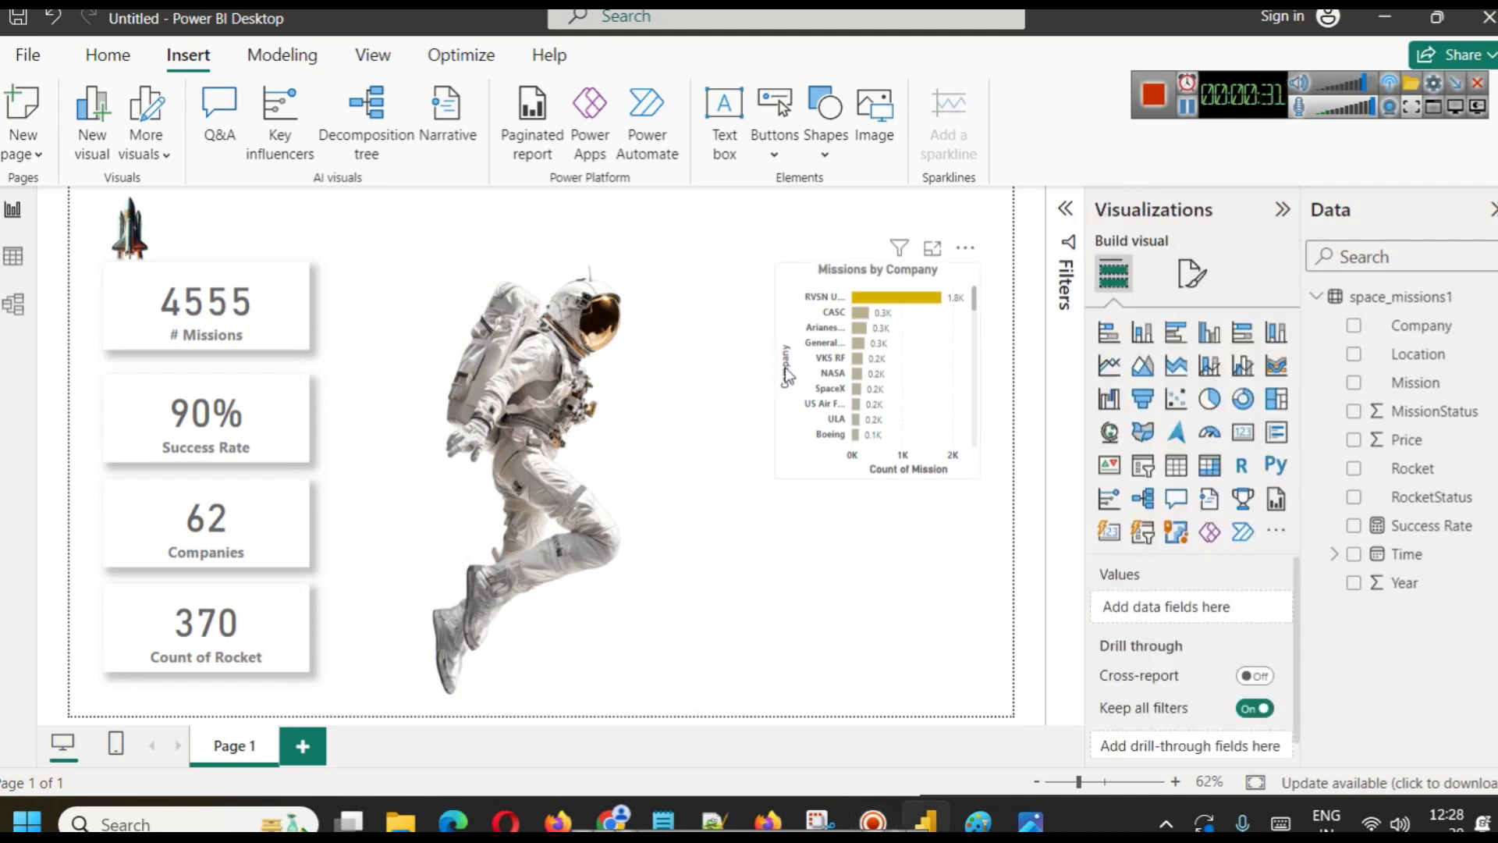
{"action": "left_click", "coordinate": [1189, 277]}
{"action": "left_click", "coordinate": [1187, 381]}
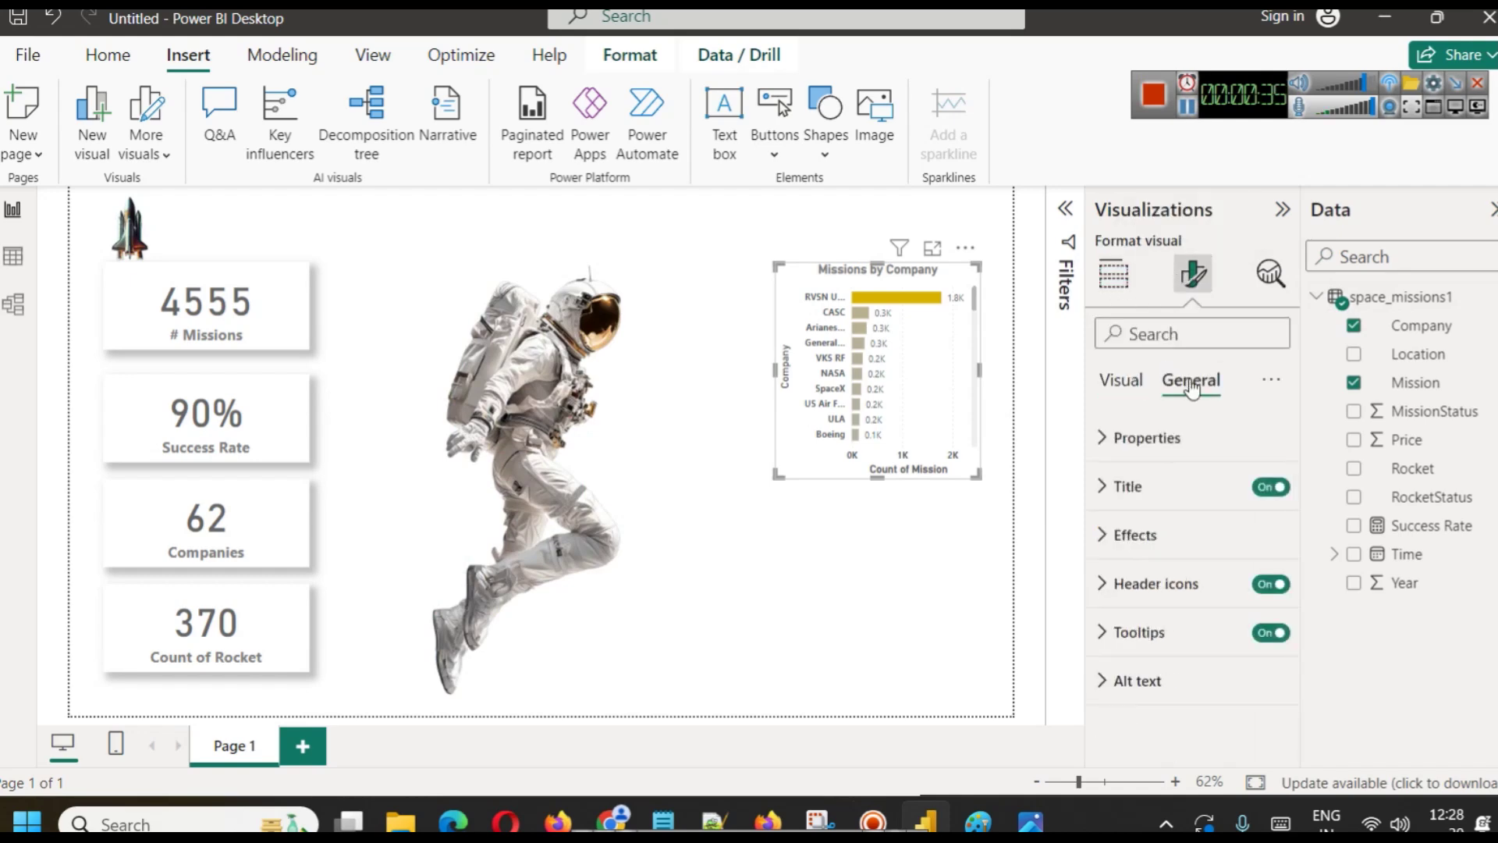
{"action": "left_click", "coordinate": [1146, 546]}
{"action": "scroll", "coordinate": [1154, 569], "scroll_direction": "down", "scroll_amount": 3}
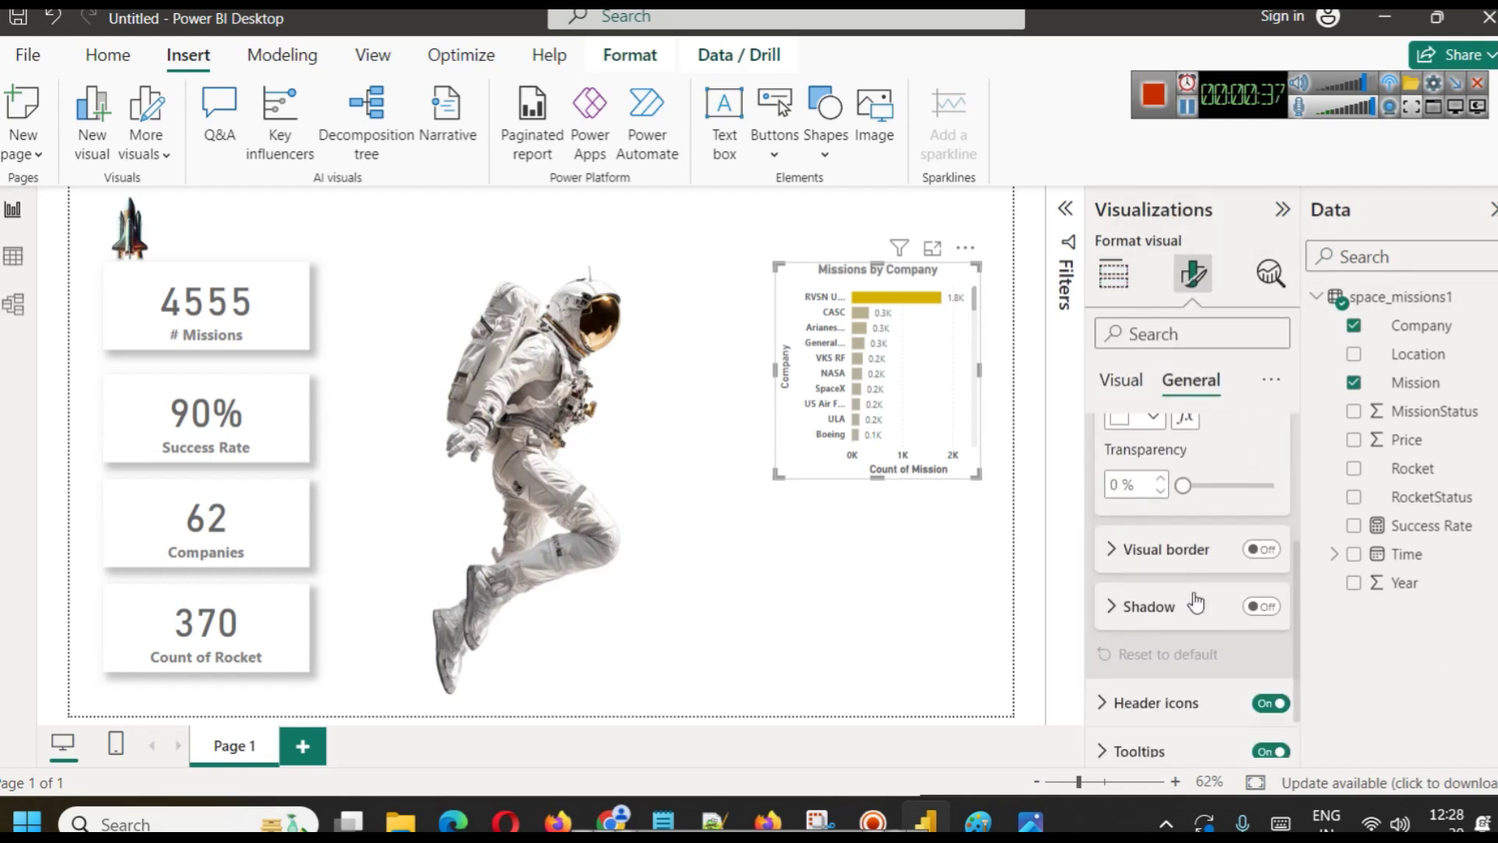
{"action": "left_click", "coordinate": [1249, 611]}
{"action": "left_click", "coordinate": [880, 618]}
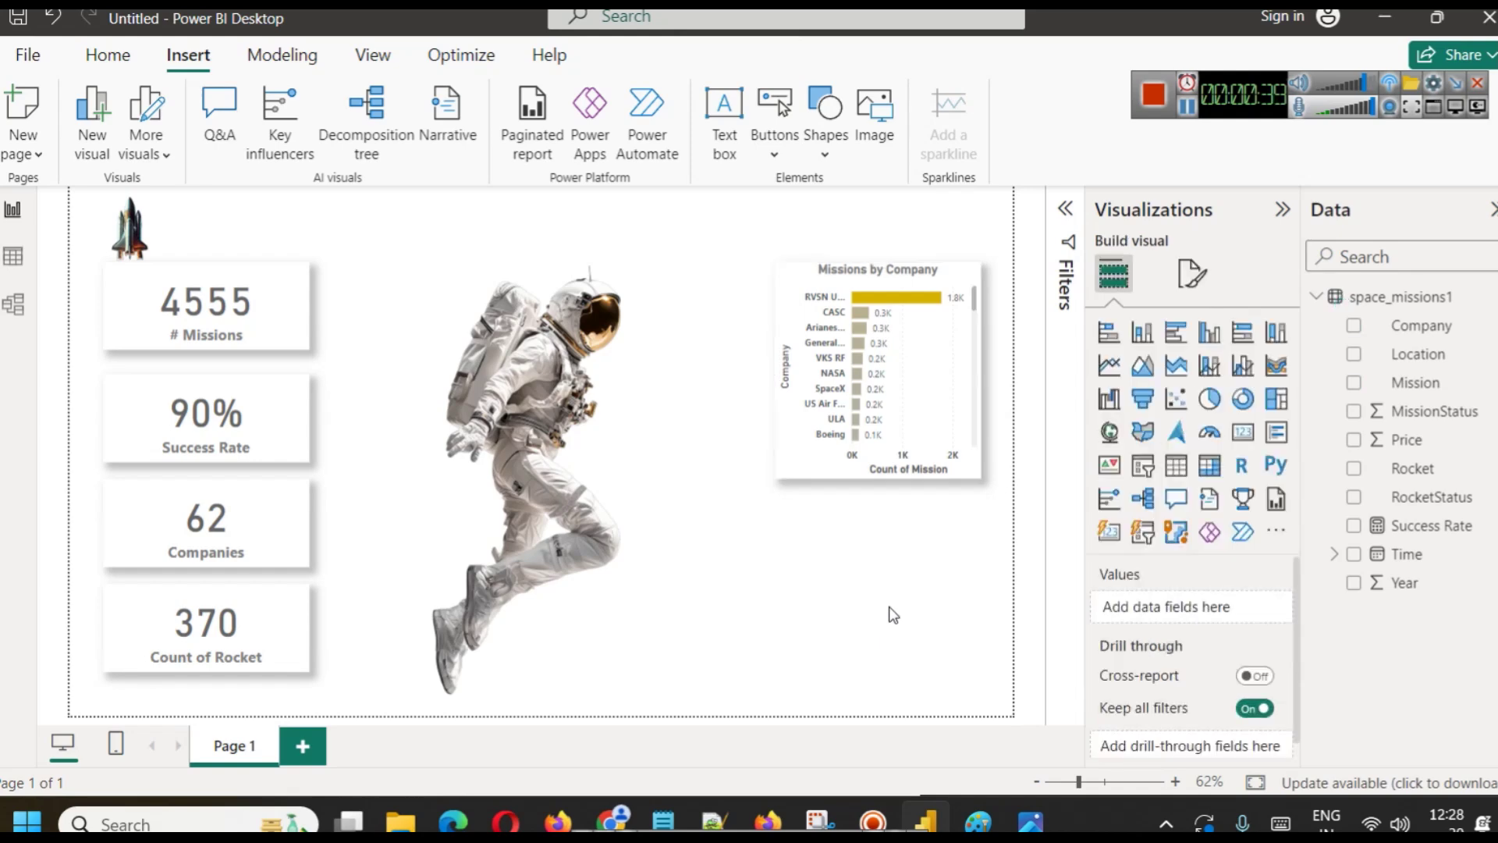
Duplicate the Missions by Company chart and place the copy directly below the original.
{"action": "left_click", "coordinate": [799, 298]}
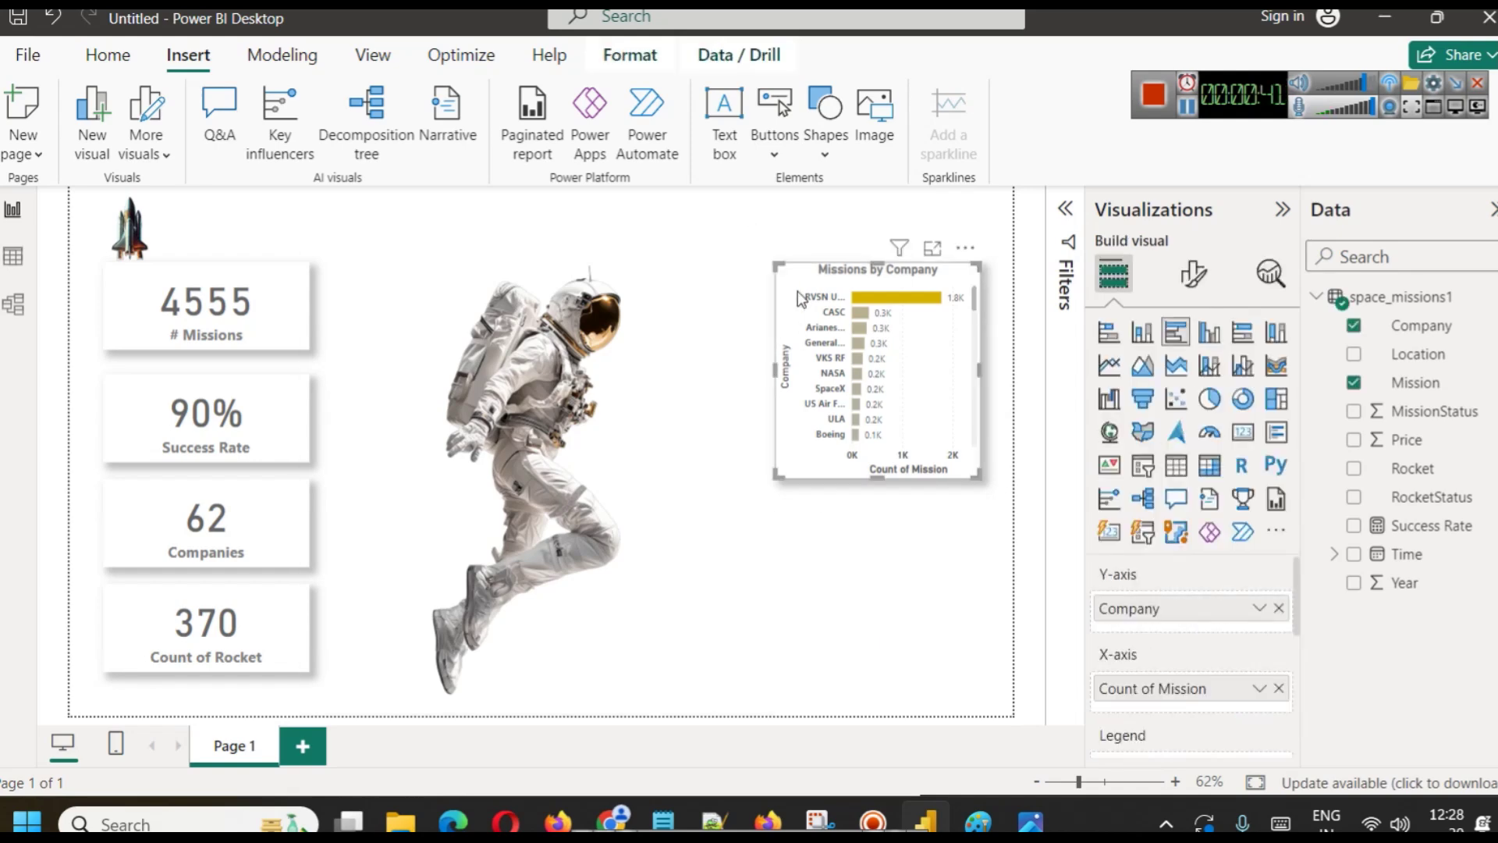
{"action": "key", "text": "ctrl+c"}
{"action": "key", "text": "ctrl+v"}
{"action": "left_click_drag", "start_coordinate": [799, 299], "coordinate": [818, 532]}
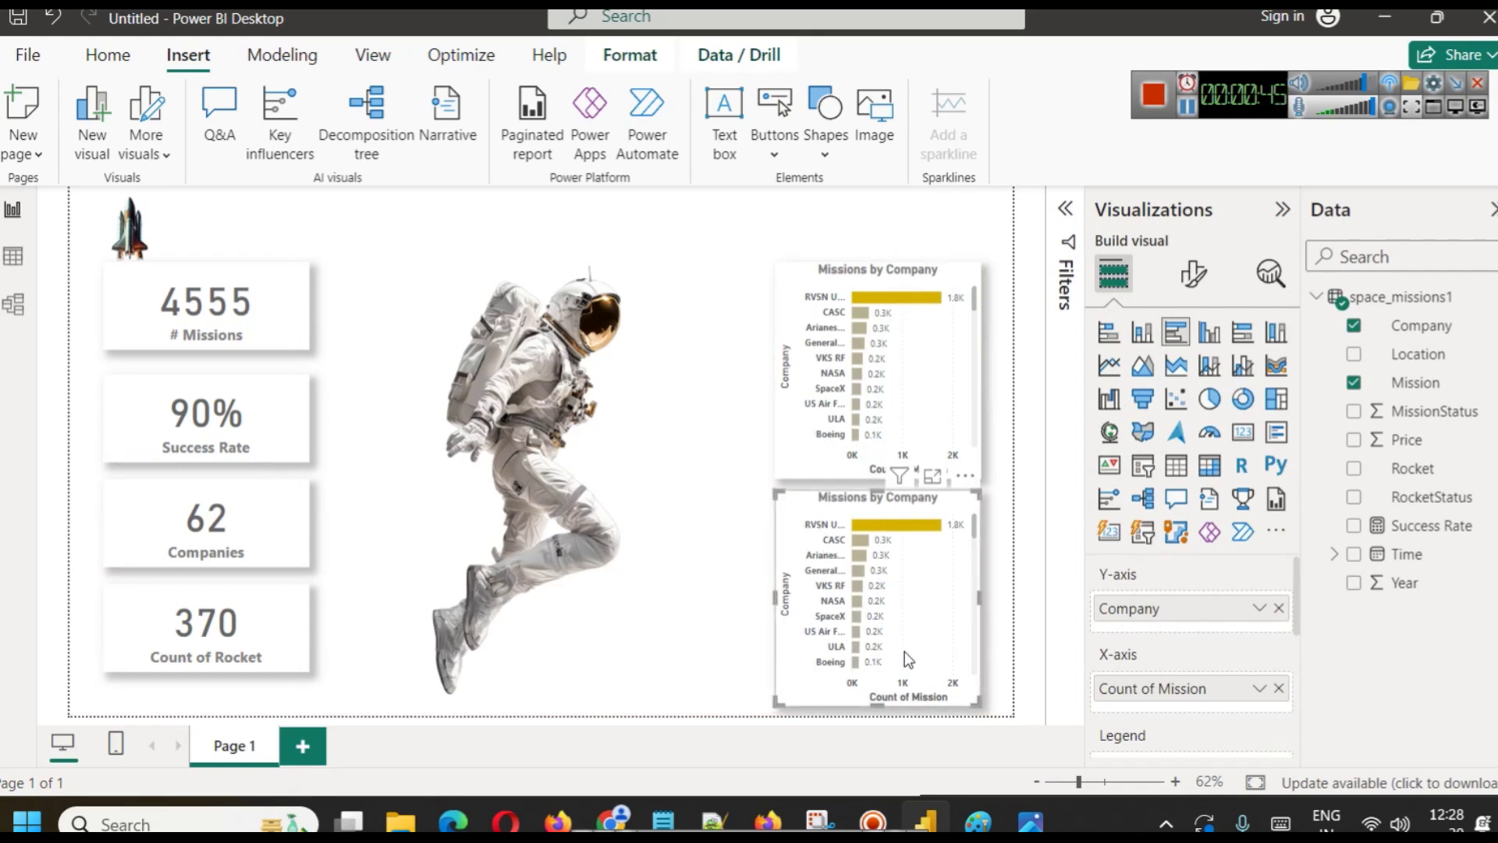
{"action": "left_click", "coordinate": [724, 616]}
{"action": "left_click", "coordinate": [981, 615]}
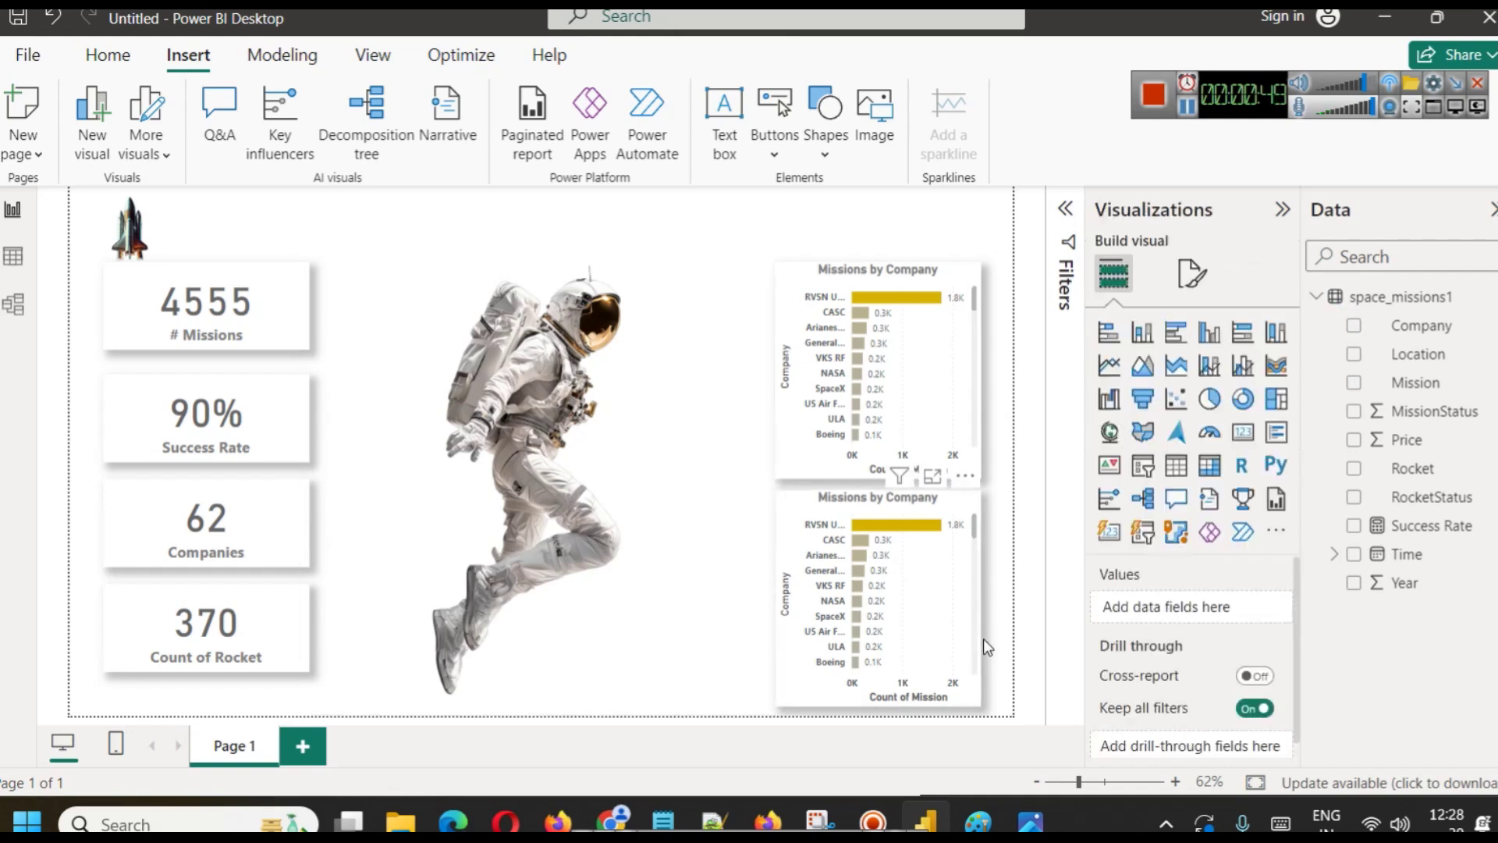
Replace Company with Location as the Y-axis field of the copied lower bar chart.
{"action": "left_click", "coordinate": [927, 628]}
{"action": "left_click", "coordinate": [1280, 609]}
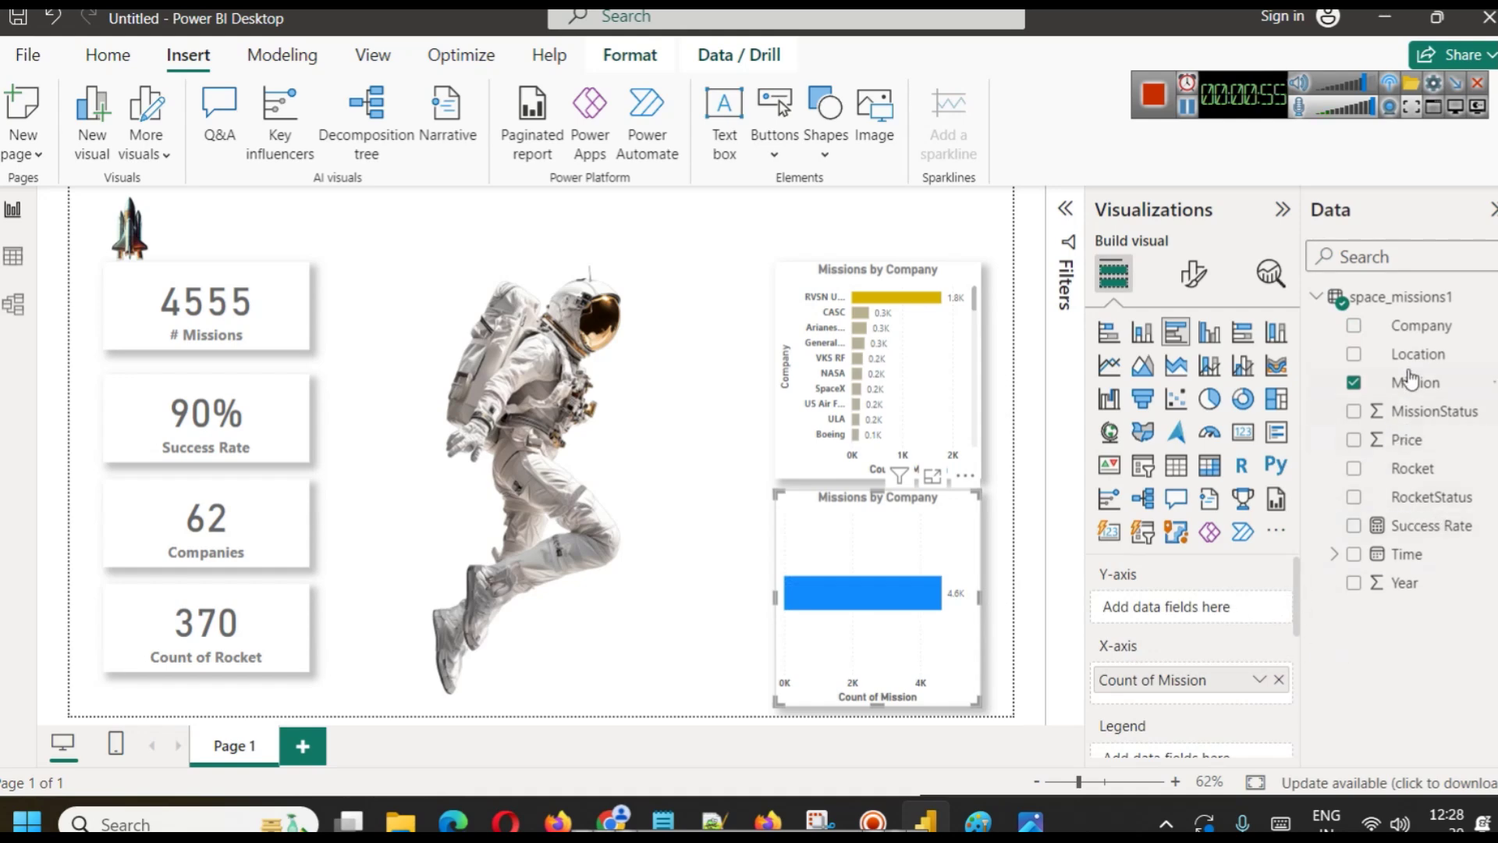
{"action": "left_click", "coordinate": [1430, 331]}
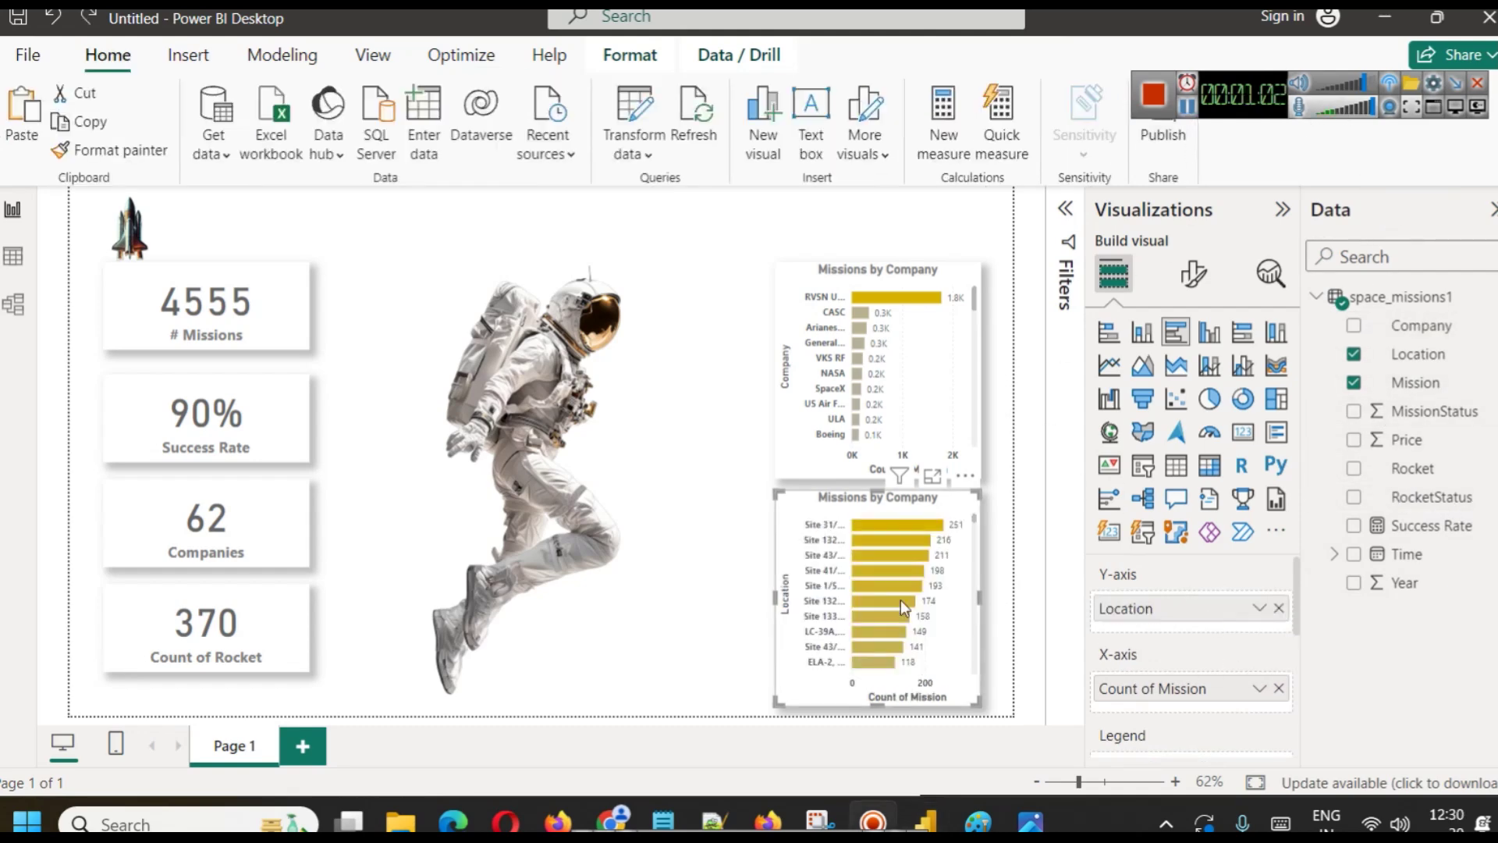
Convert the lower Location bar chart into a map and move Location from its legend to its location field.
{"action": "left_click", "coordinate": [24, 258]}
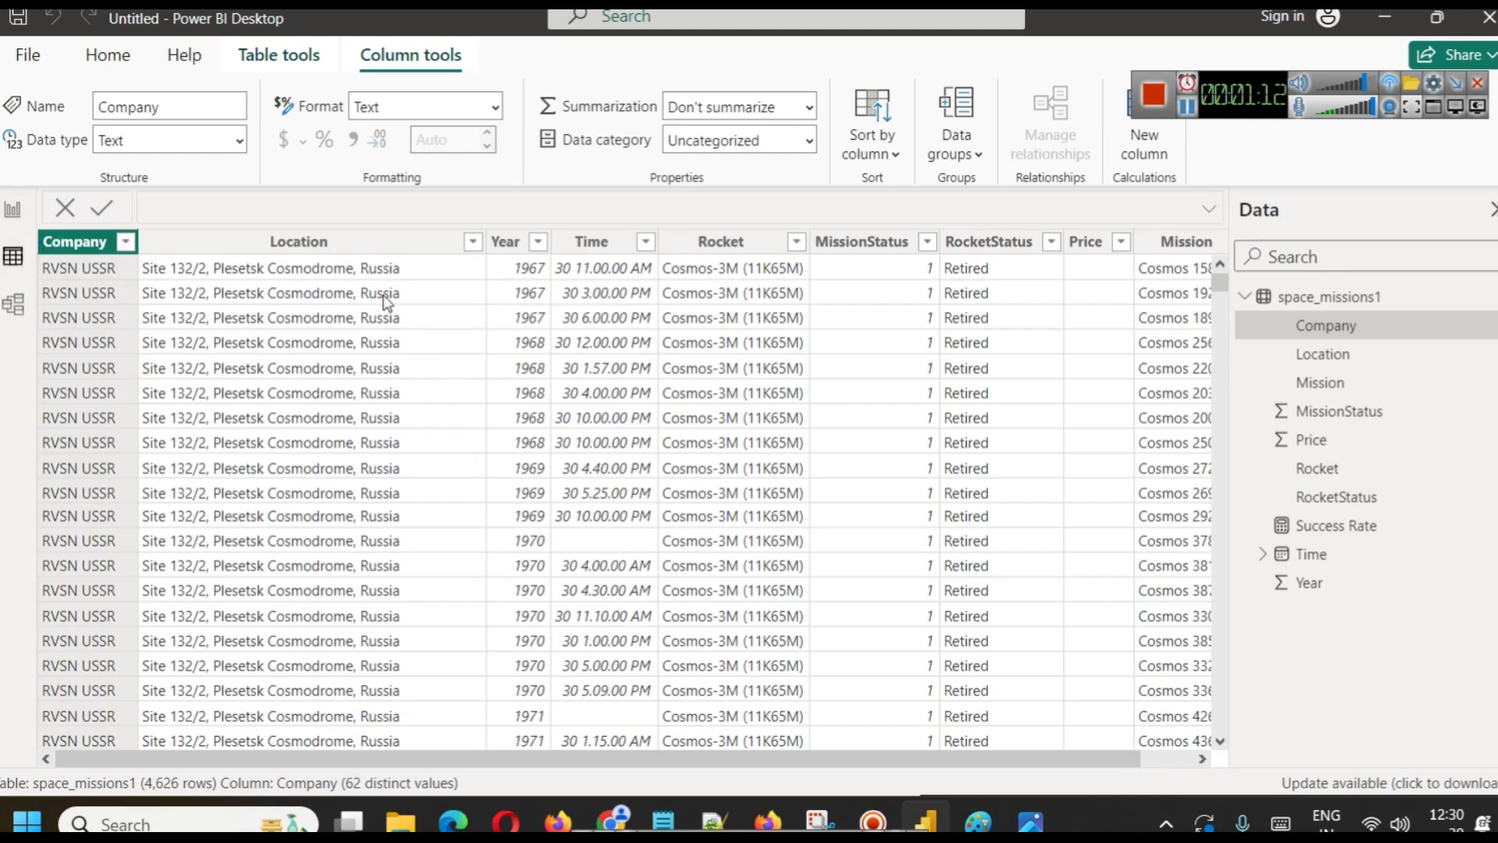
{"action": "left_click", "coordinate": [12, 209]}
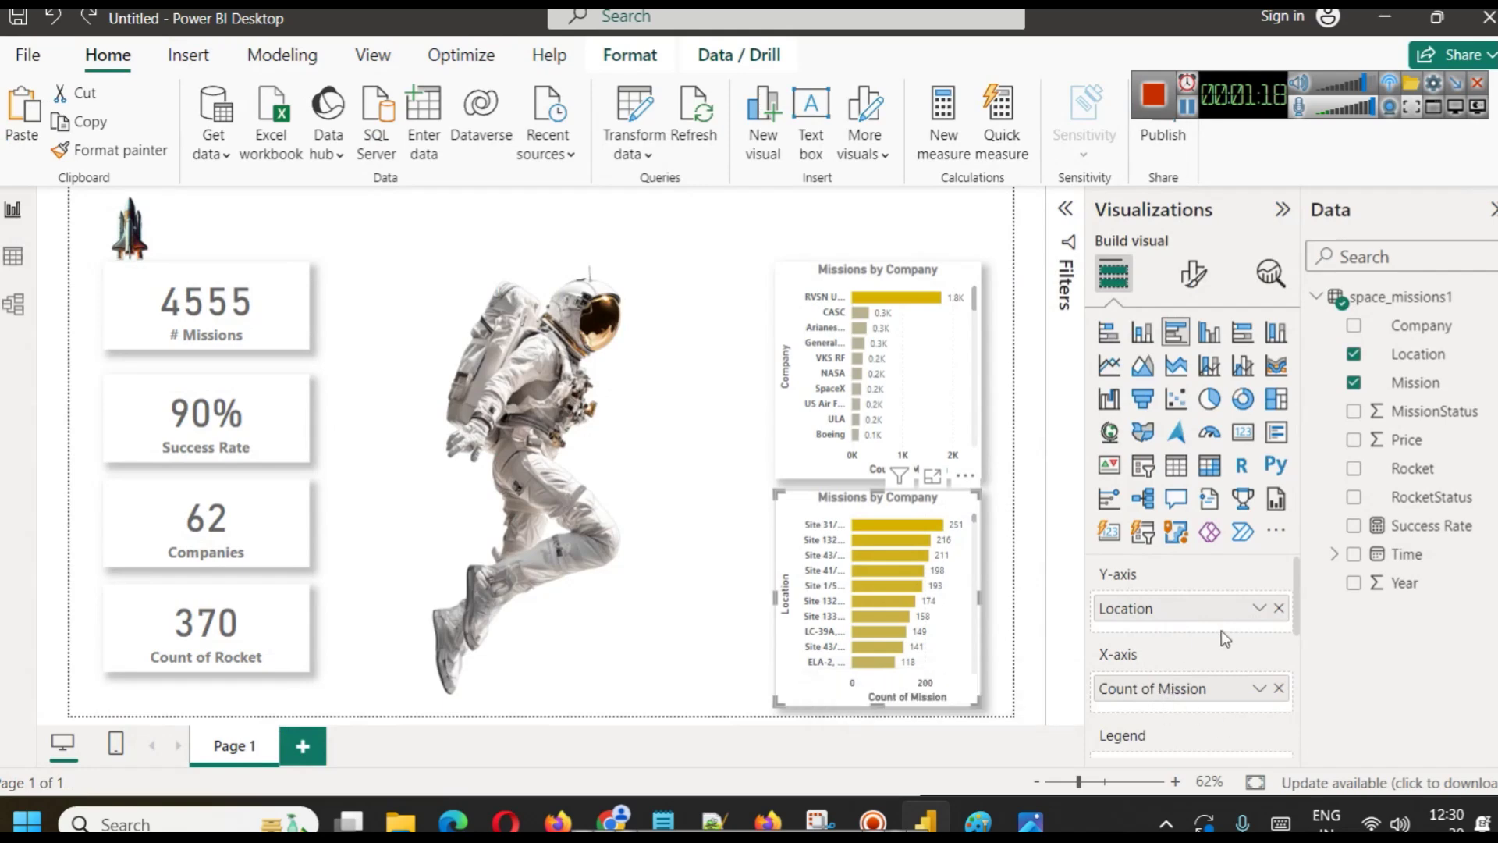
{"action": "left_click", "coordinate": [1109, 432]}
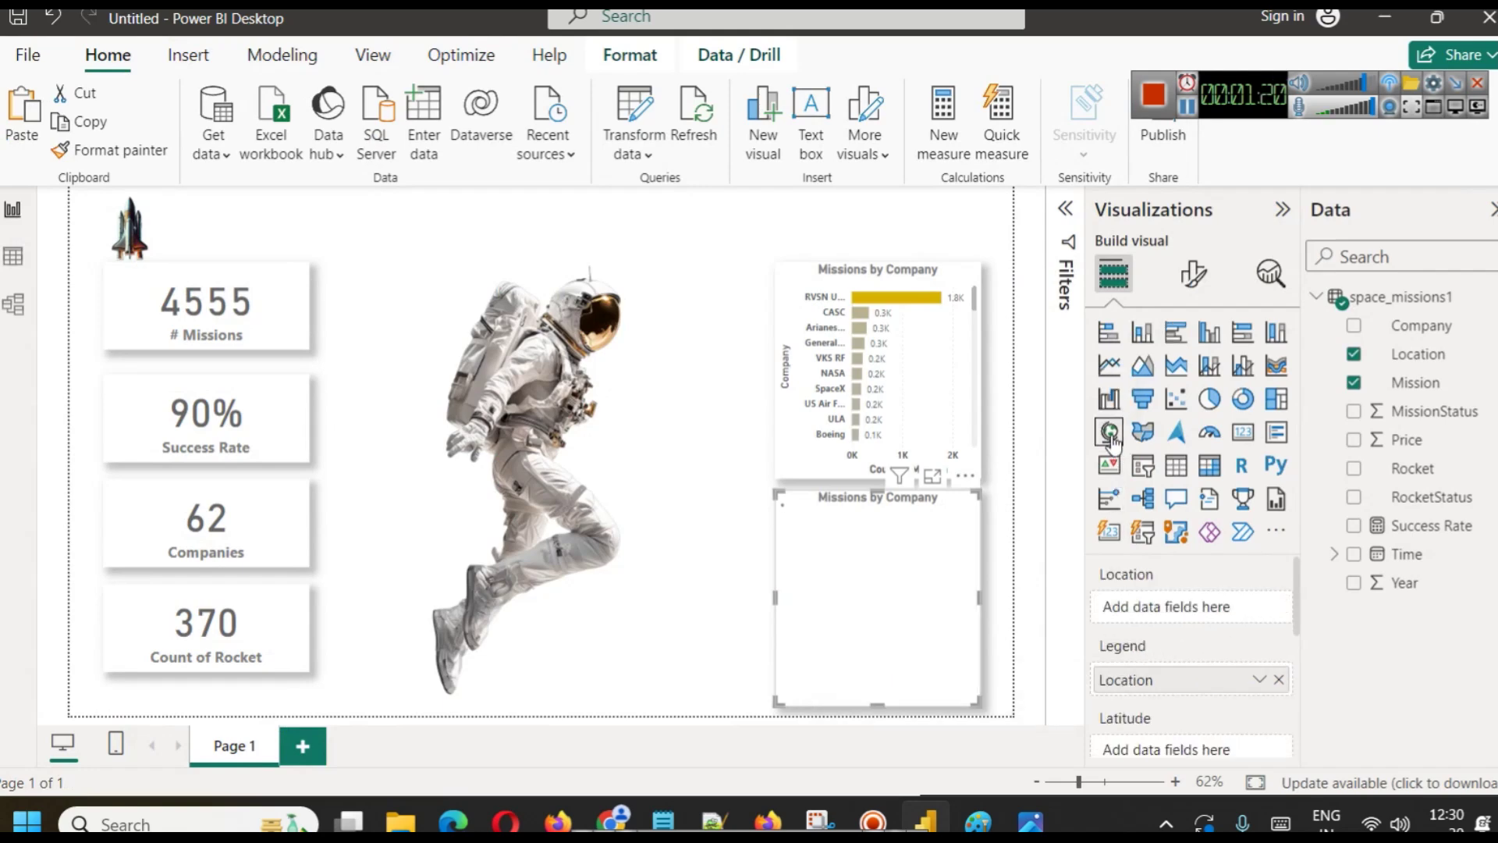
{"action": "left_click_drag", "start_coordinate": [1174, 680], "coordinate": [1154, 607]}
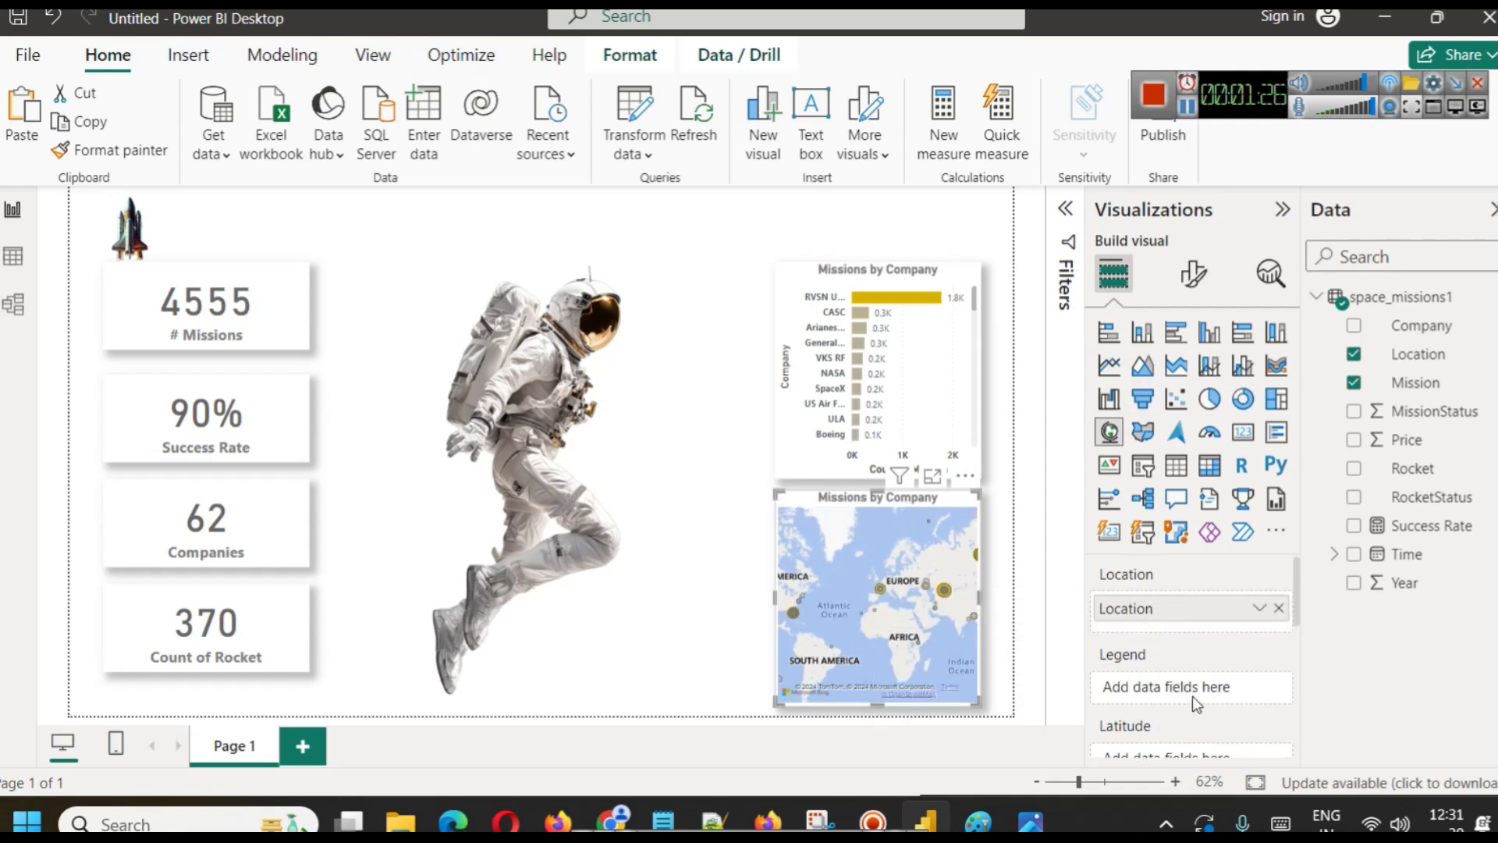
{"action": "scroll", "coordinate": [1185, 685], "scroll_direction": "down", "scroll_amount": 2}
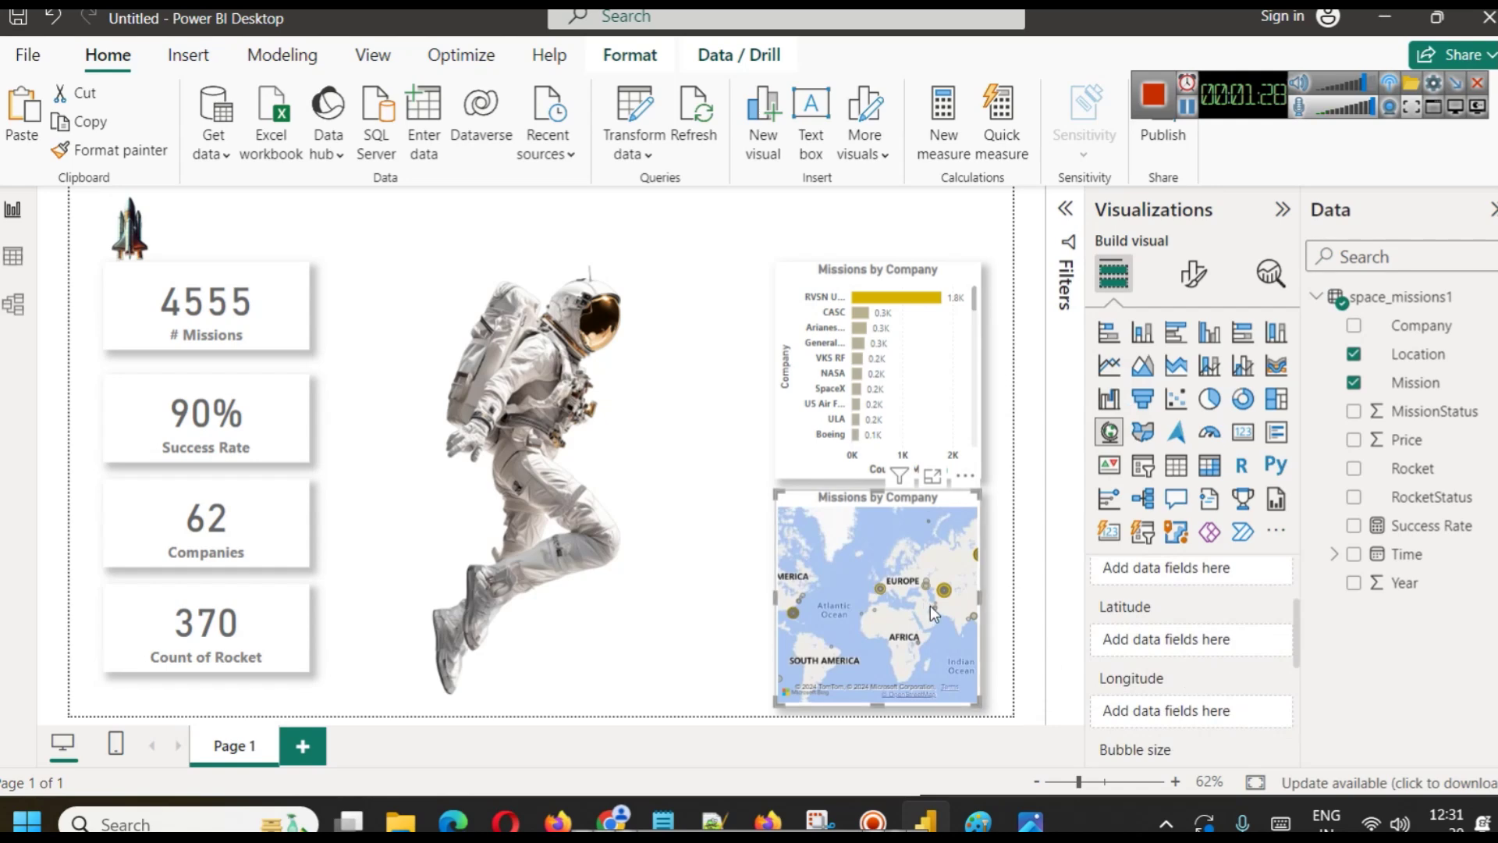
{"action": "mouse_move", "coordinate": [944, 597]}
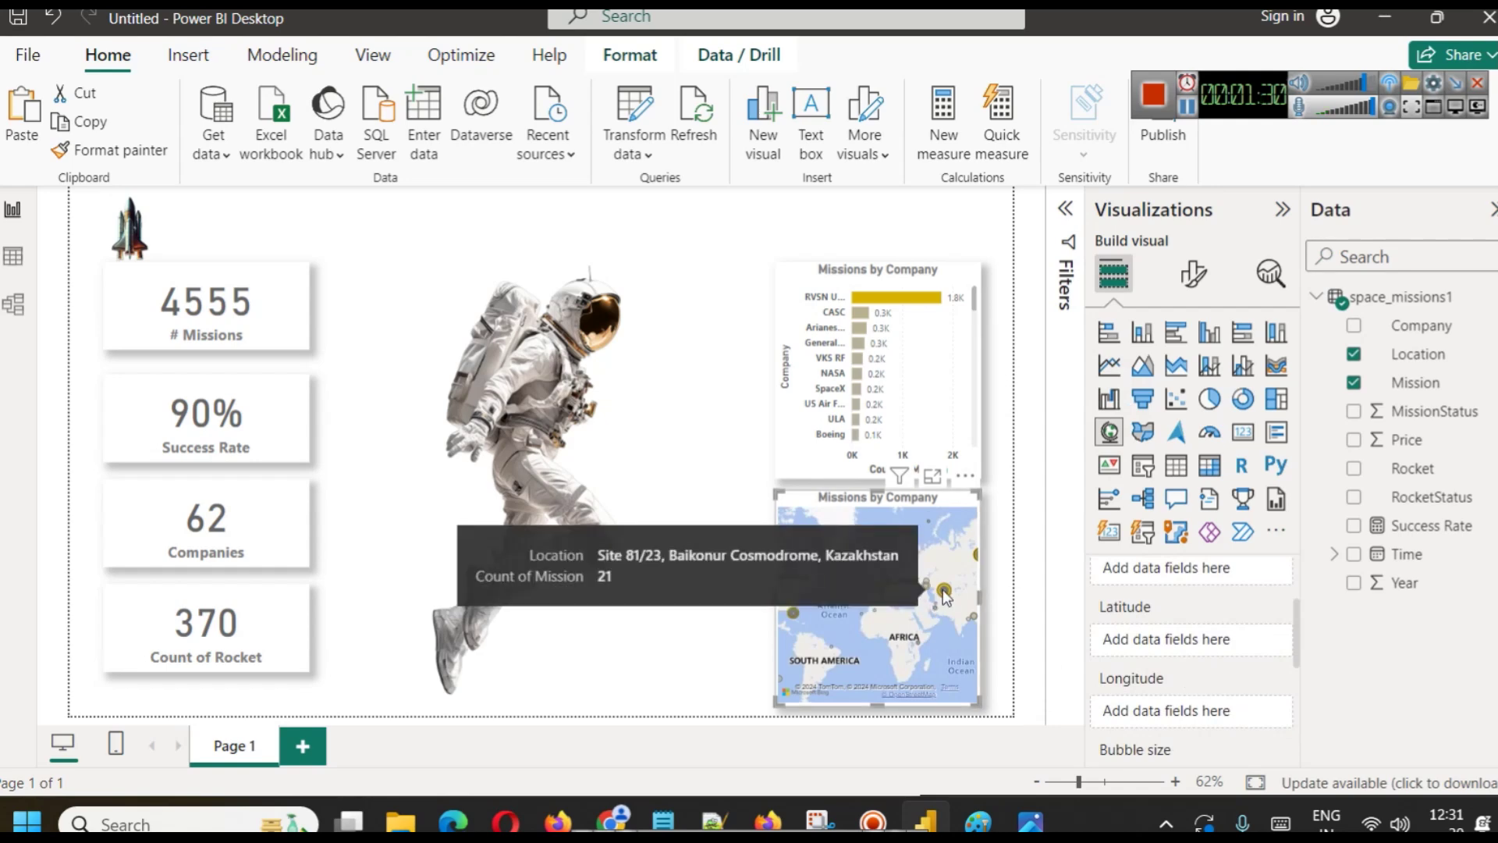
{"action": "scroll", "coordinate": [1257, 664], "scroll_direction": "up", "scroll_amount": 2}
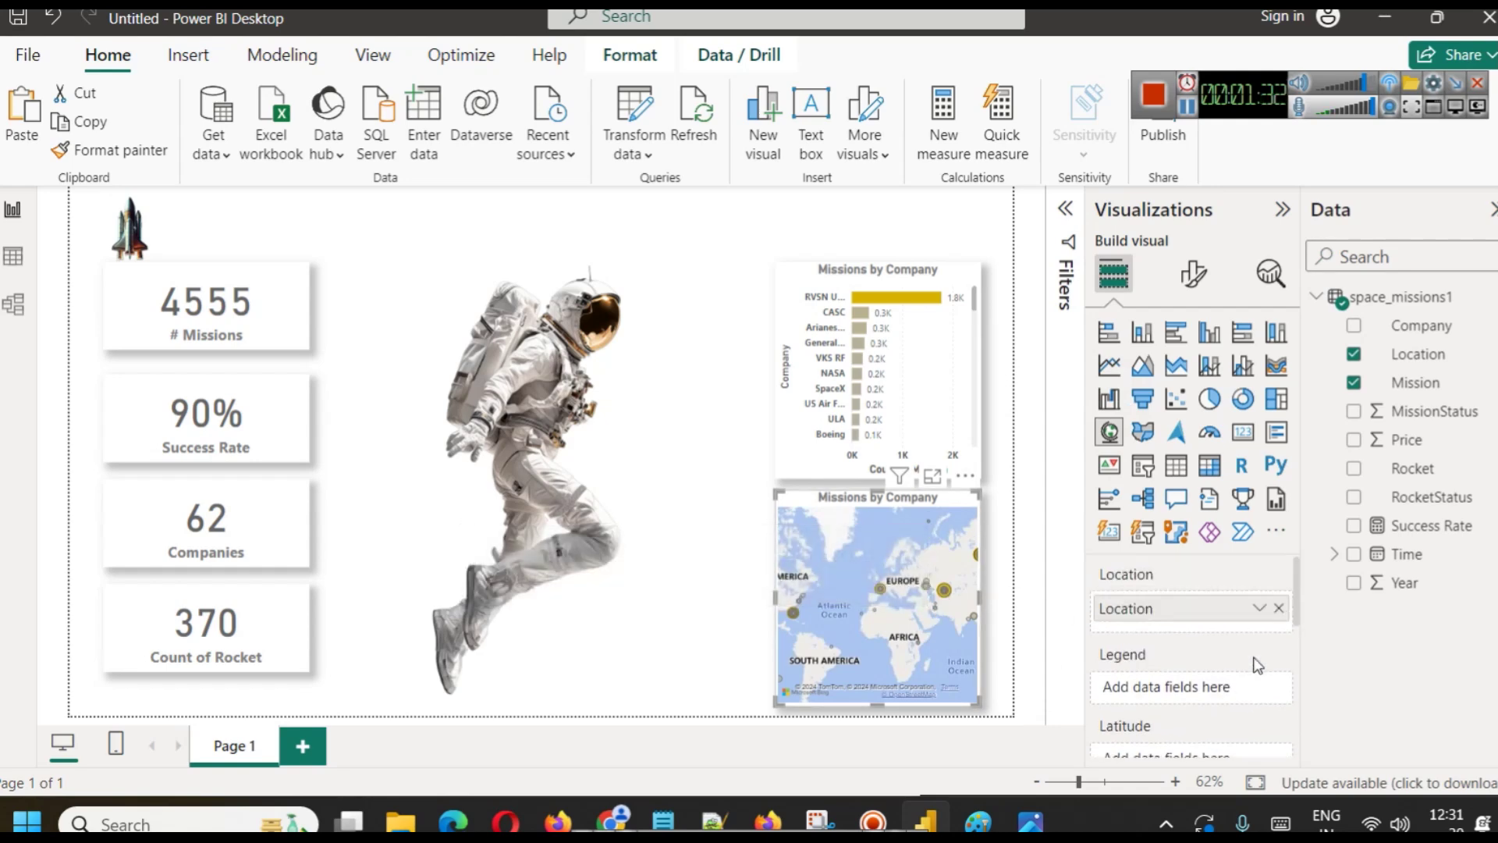
{"action": "scroll", "coordinate": [1299, 611], "scroll_direction": "down", "scroll_amount": 3}
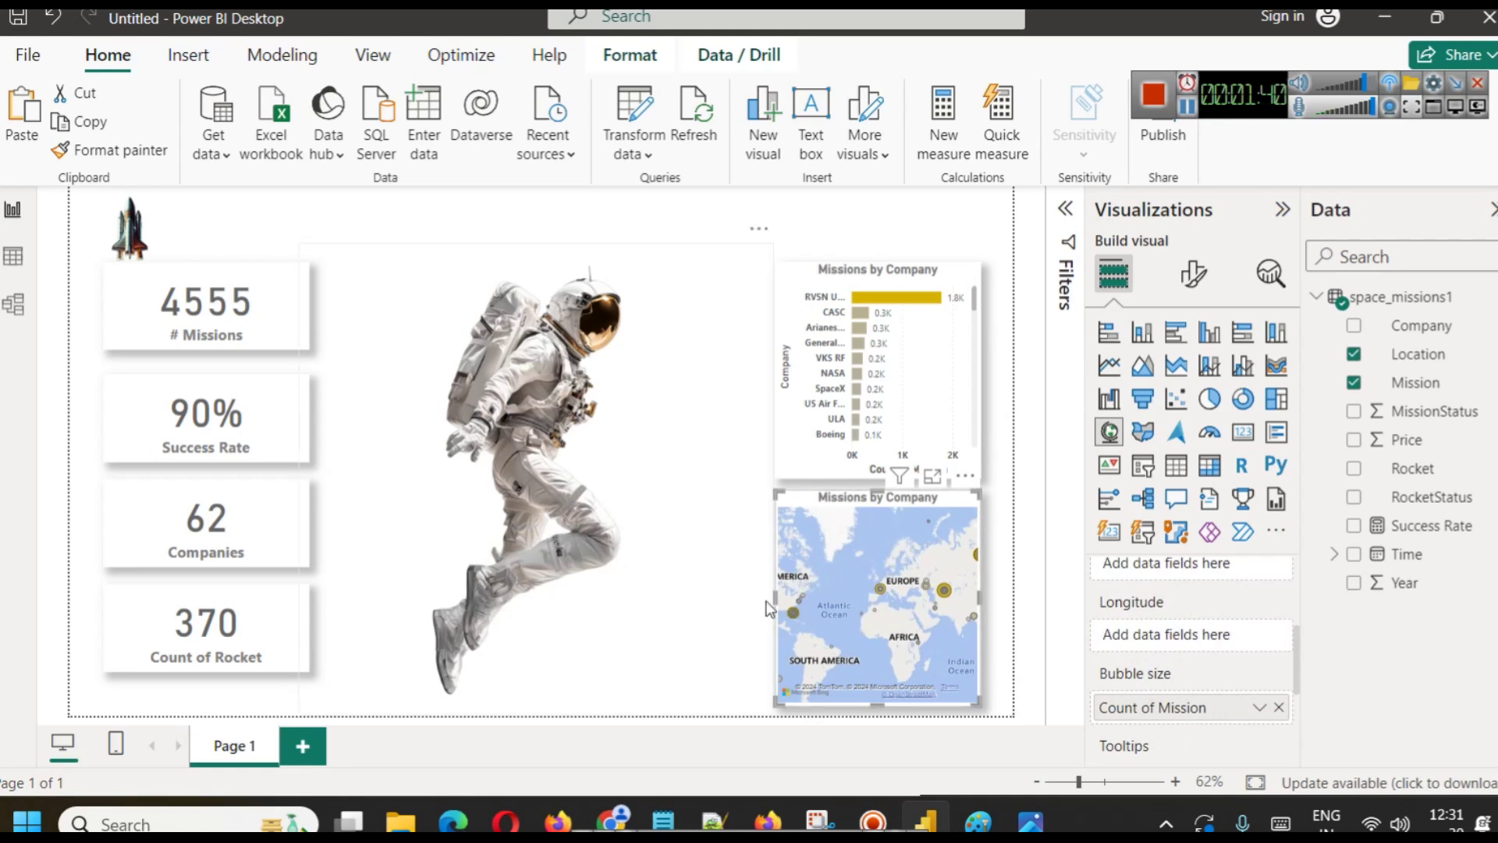
Widen the map and the Missions by Company chart above it toward the astronaut so their left edges align.
{"action": "left_click_drag", "start_coordinate": [777, 597], "coordinate": [749, 599]}
{"action": "left_click_drag", "start_coordinate": [673, 593], "coordinate": [687, 592]}
{"action": "left_click", "coordinate": [804, 328]}
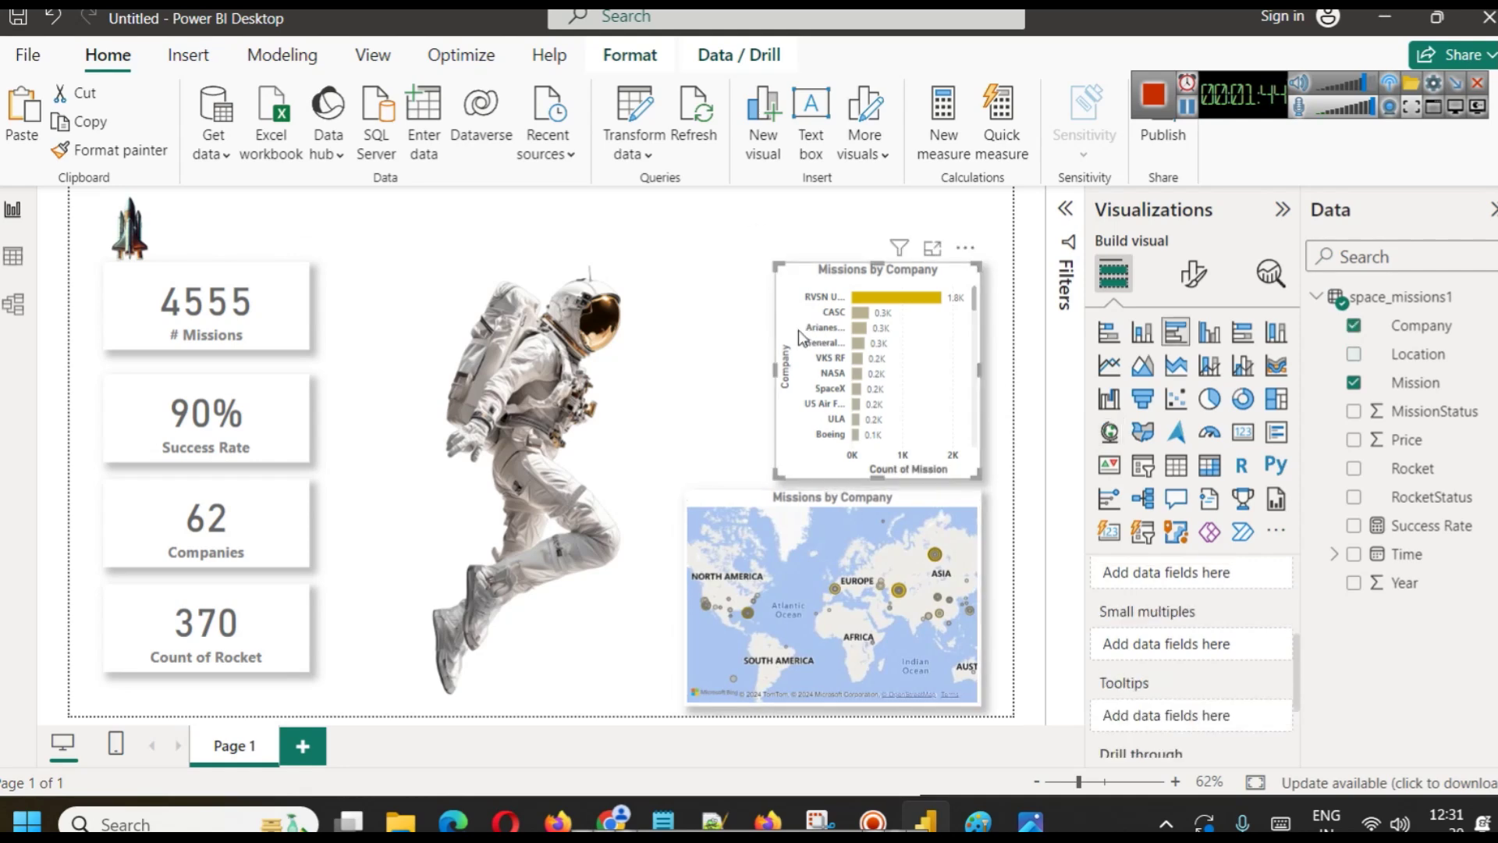
{"action": "left_click_drag", "start_coordinate": [773, 371], "coordinate": [686, 382]}
{"action": "left_click", "coordinate": [610, 623]}
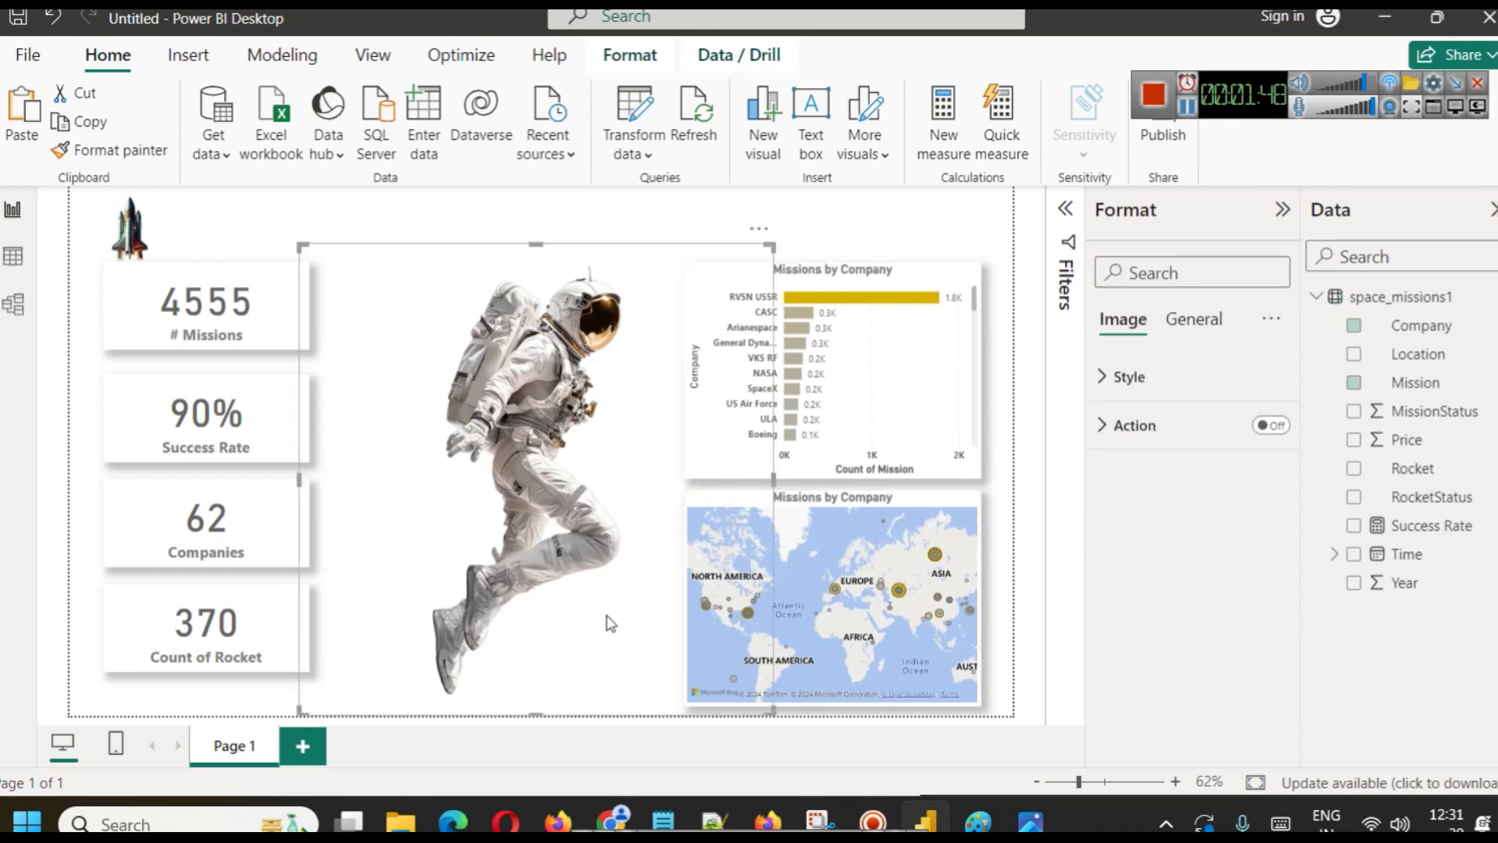
{"action": "left_click", "coordinate": [995, 540]}
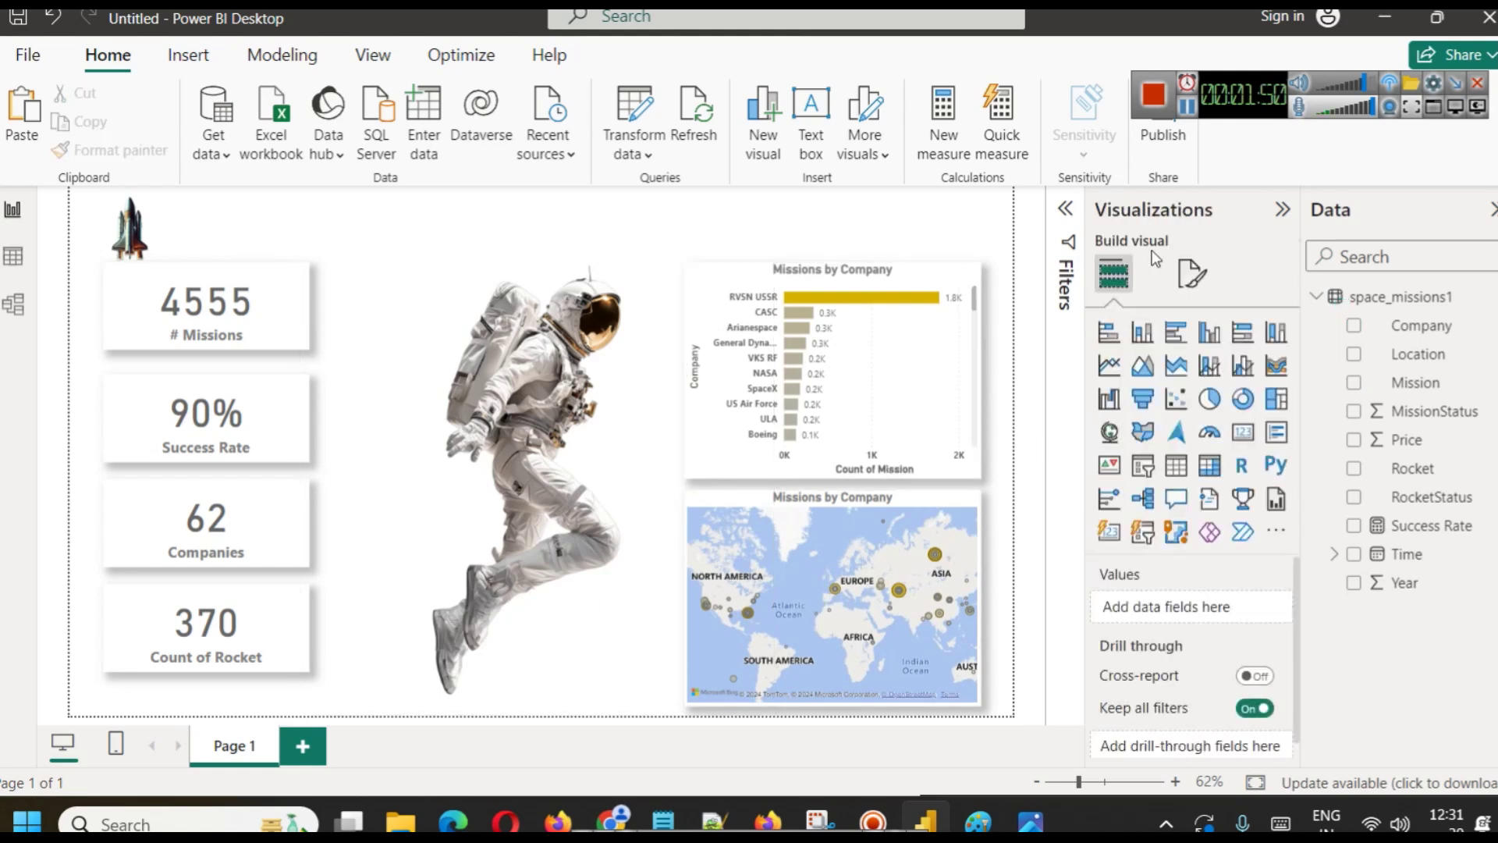
{"action": "left_click", "coordinate": [1187, 106]}
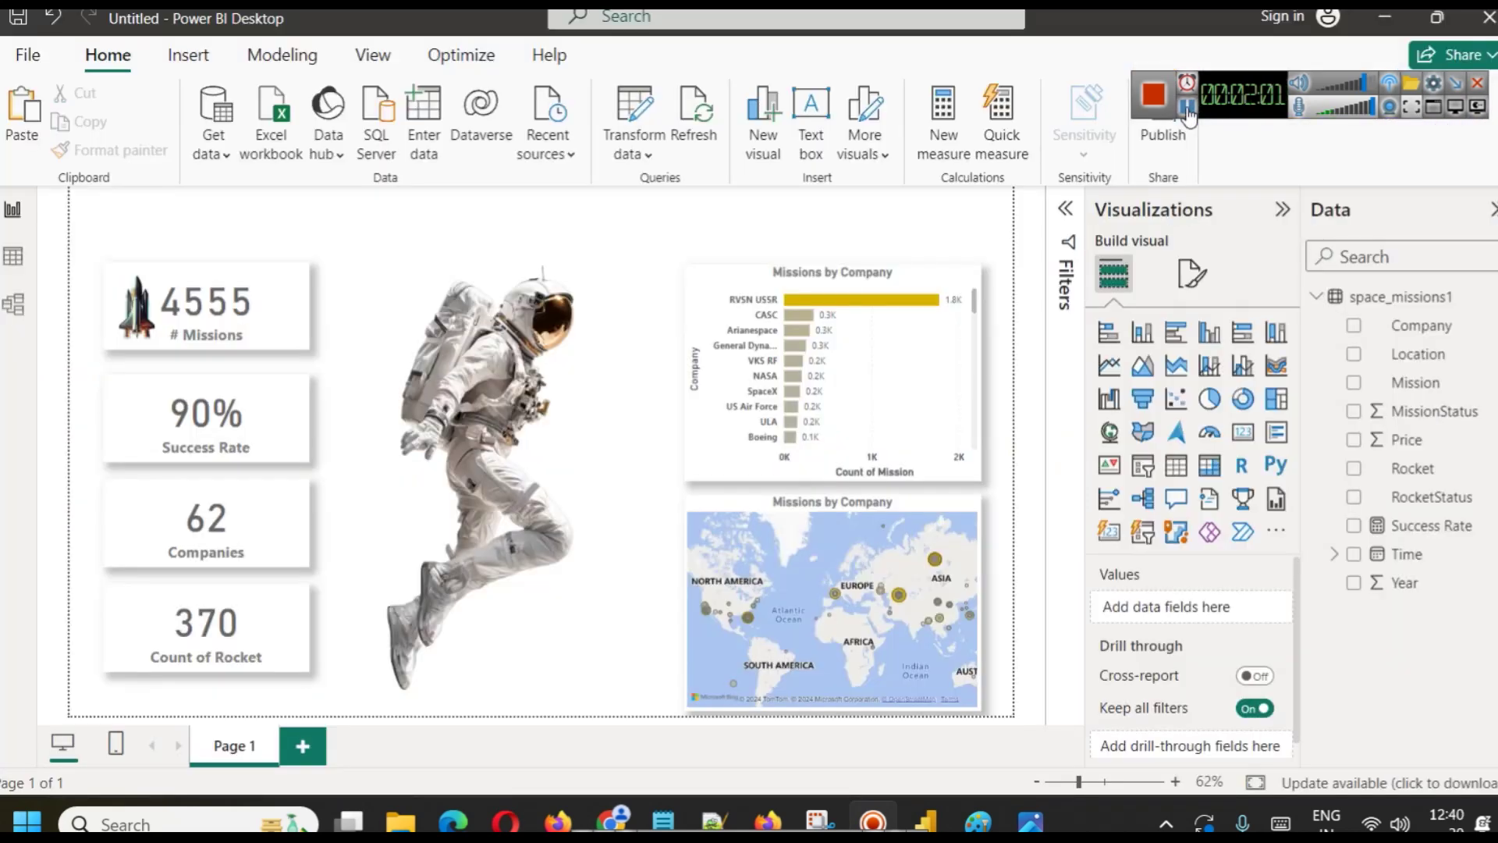
Paste the Space Mission Analysis Dashboard title image at the top of the page and widen it to the charts' right edge.
{"action": "left_click", "coordinate": [188, 55]}
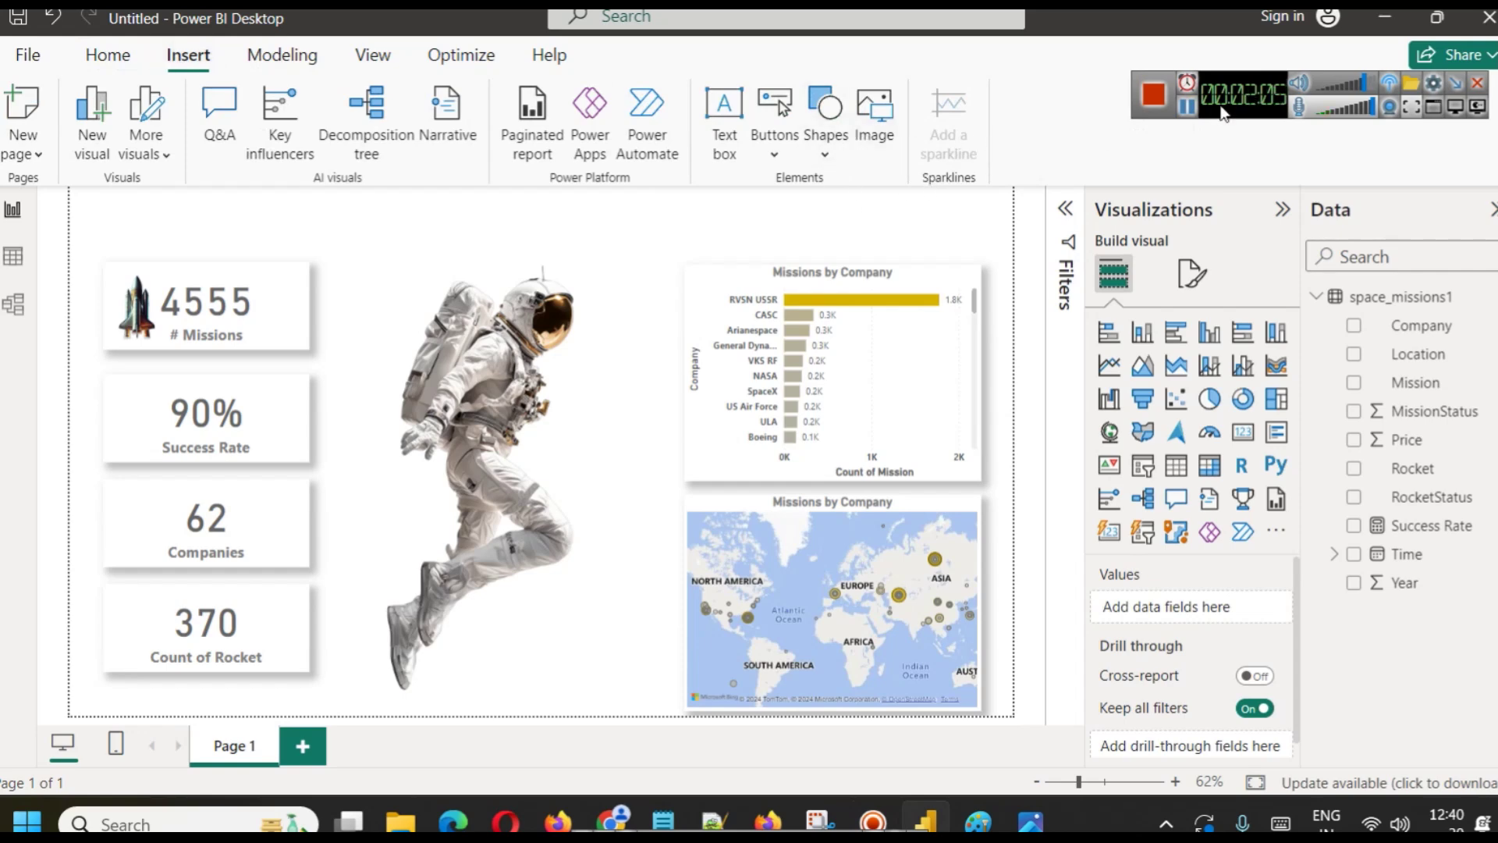
{"action": "key", "text": "ctrl+v"}
{"action": "left_click_drag", "start_coordinate": [586, 401], "coordinate": [480, 216]}
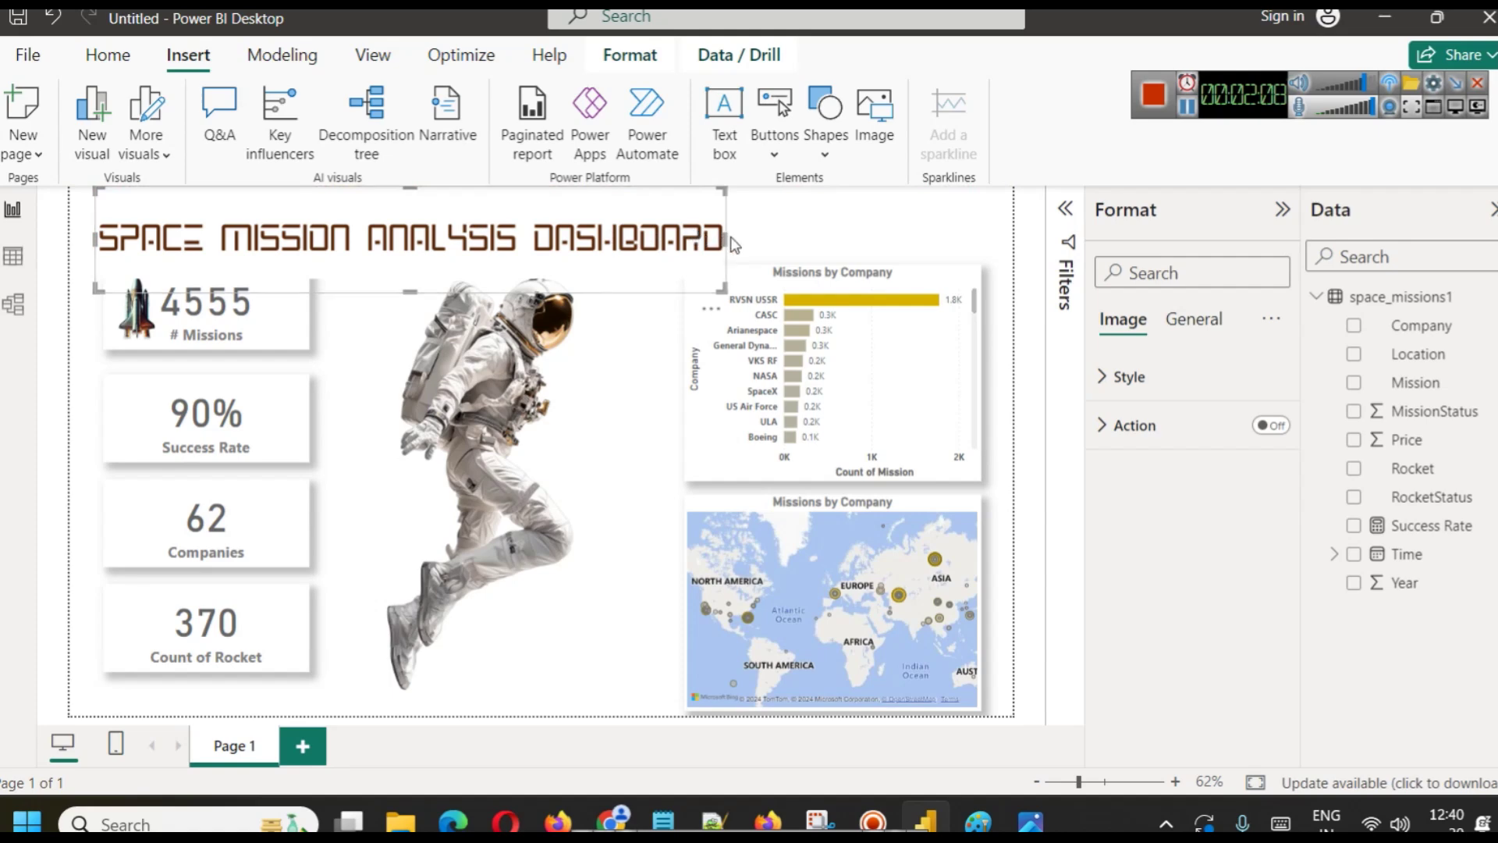
{"action": "left_click_drag", "start_coordinate": [729, 237], "coordinate": [986, 238]}
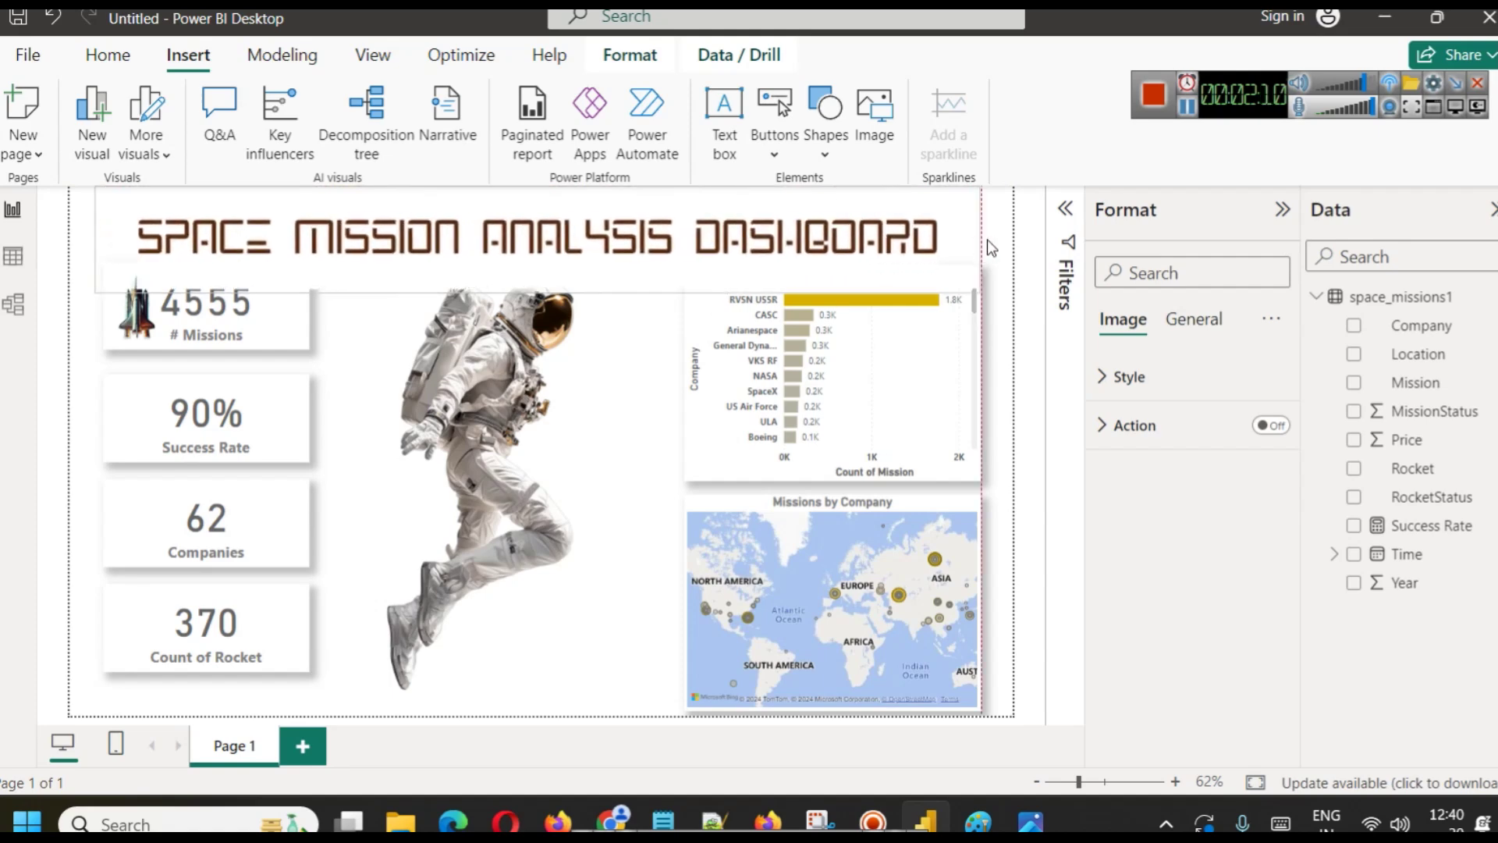
Bring the astronaut image forward in the layer order over the title image.
{"action": "left_click", "coordinate": [671, 355]}
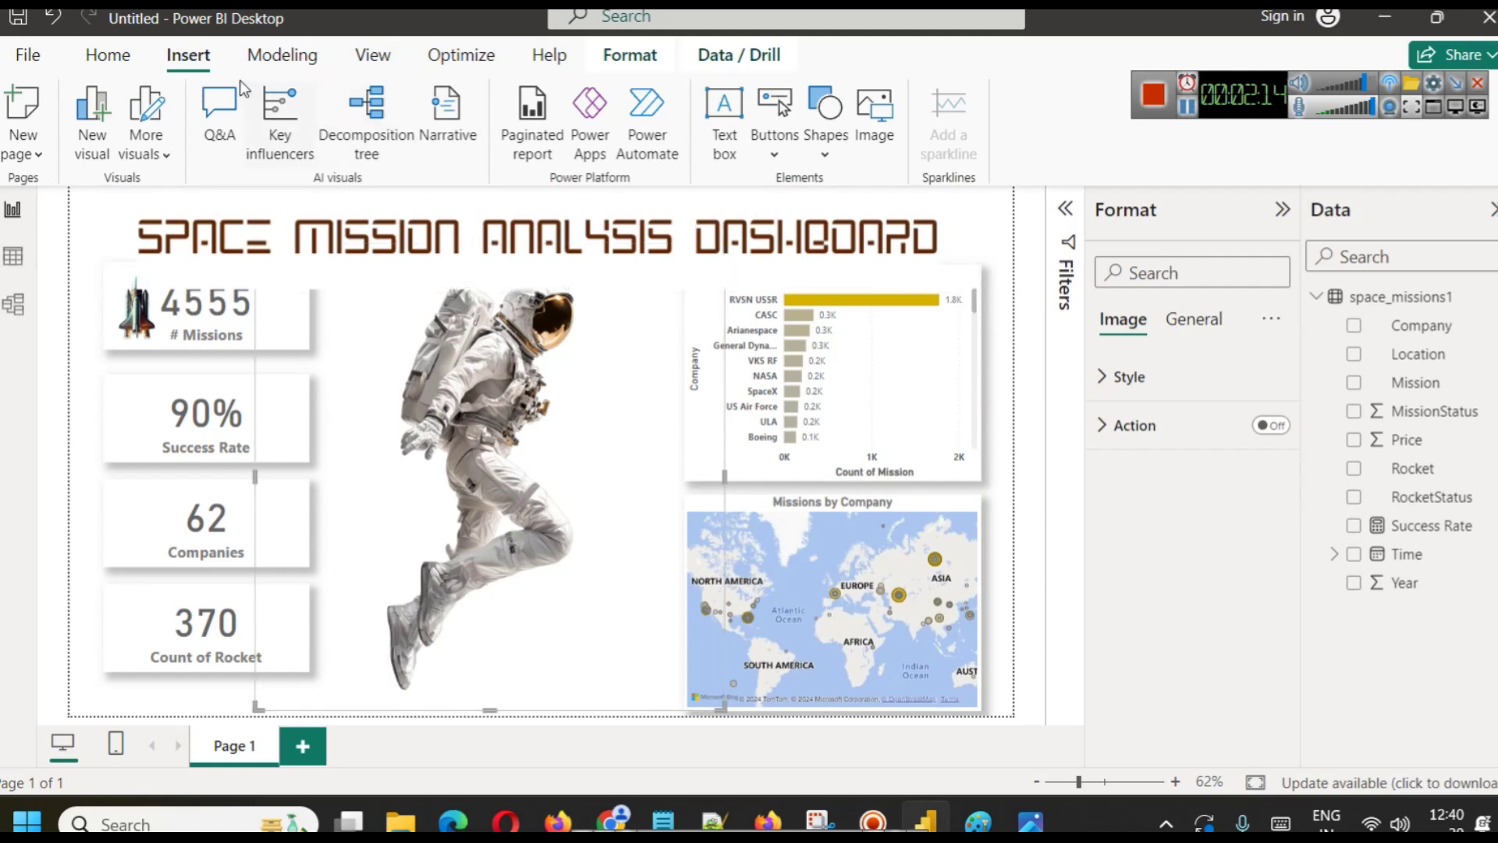
{"action": "left_click", "coordinate": [629, 53]}
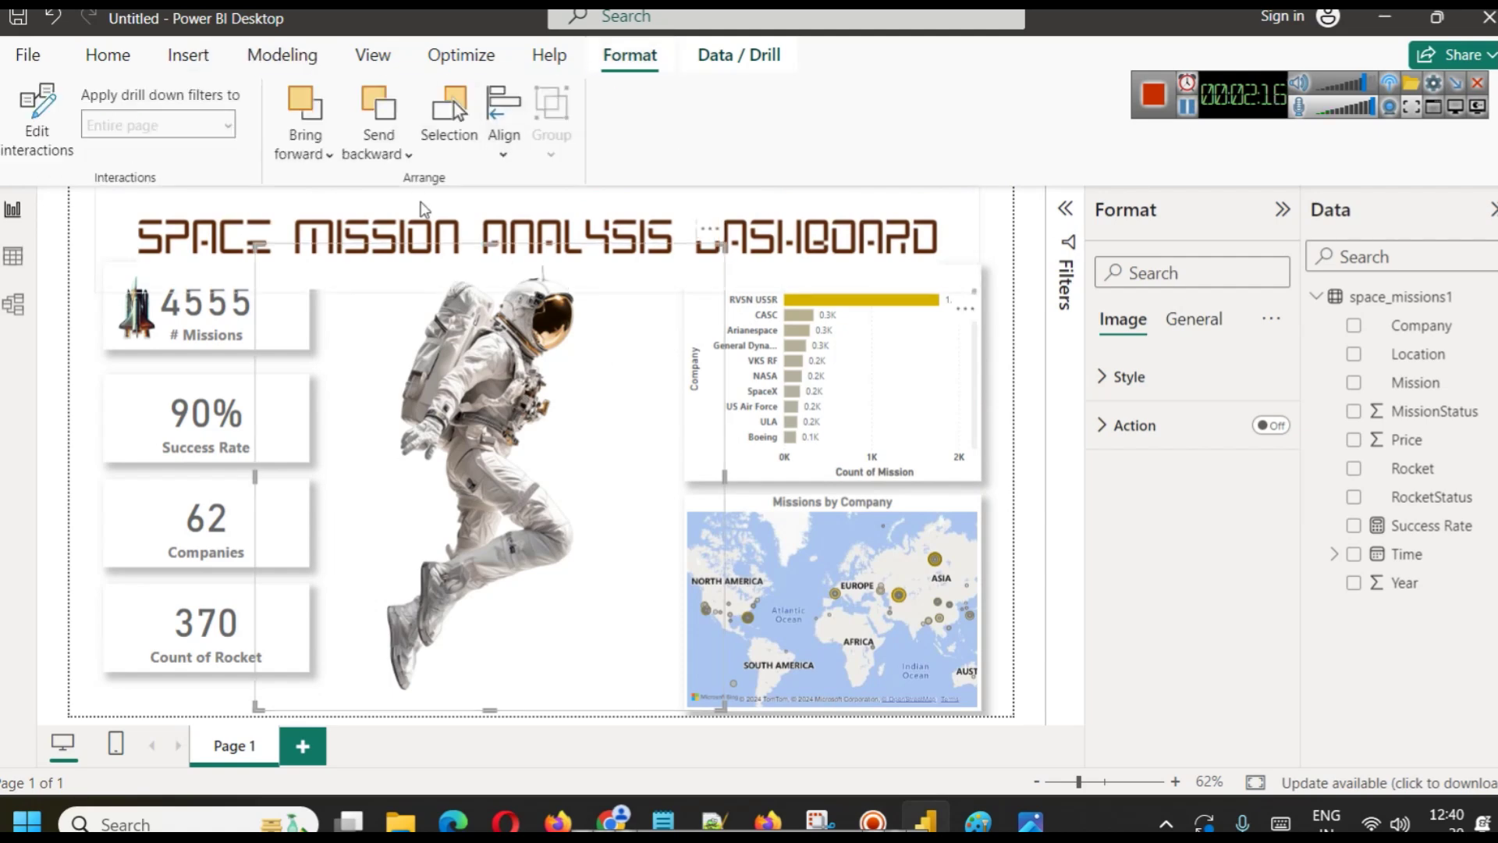
{"action": "left_click", "coordinate": [324, 160]}
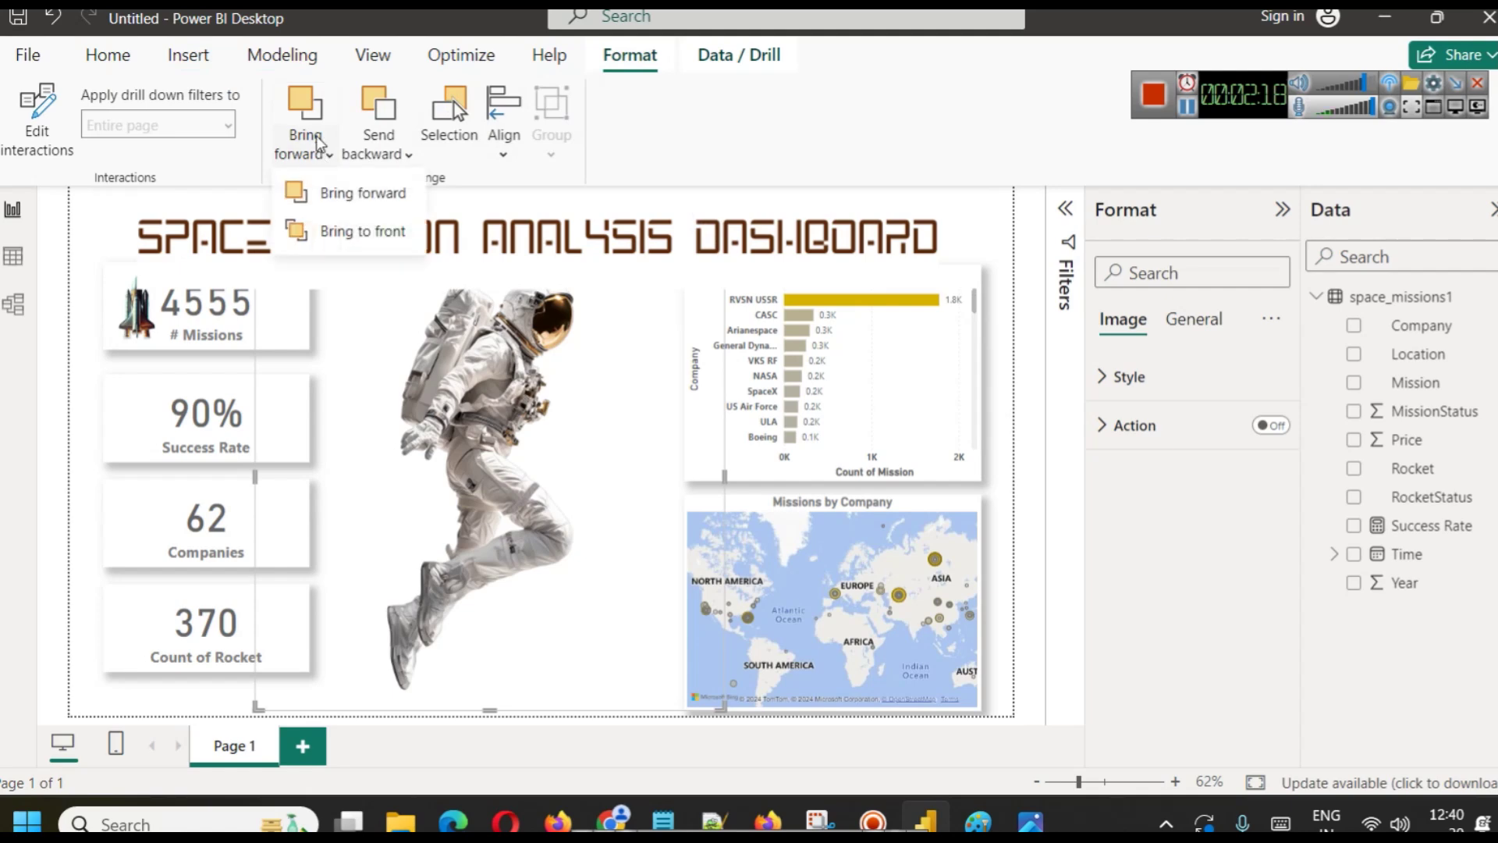
{"action": "left_click", "coordinate": [327, 193]}
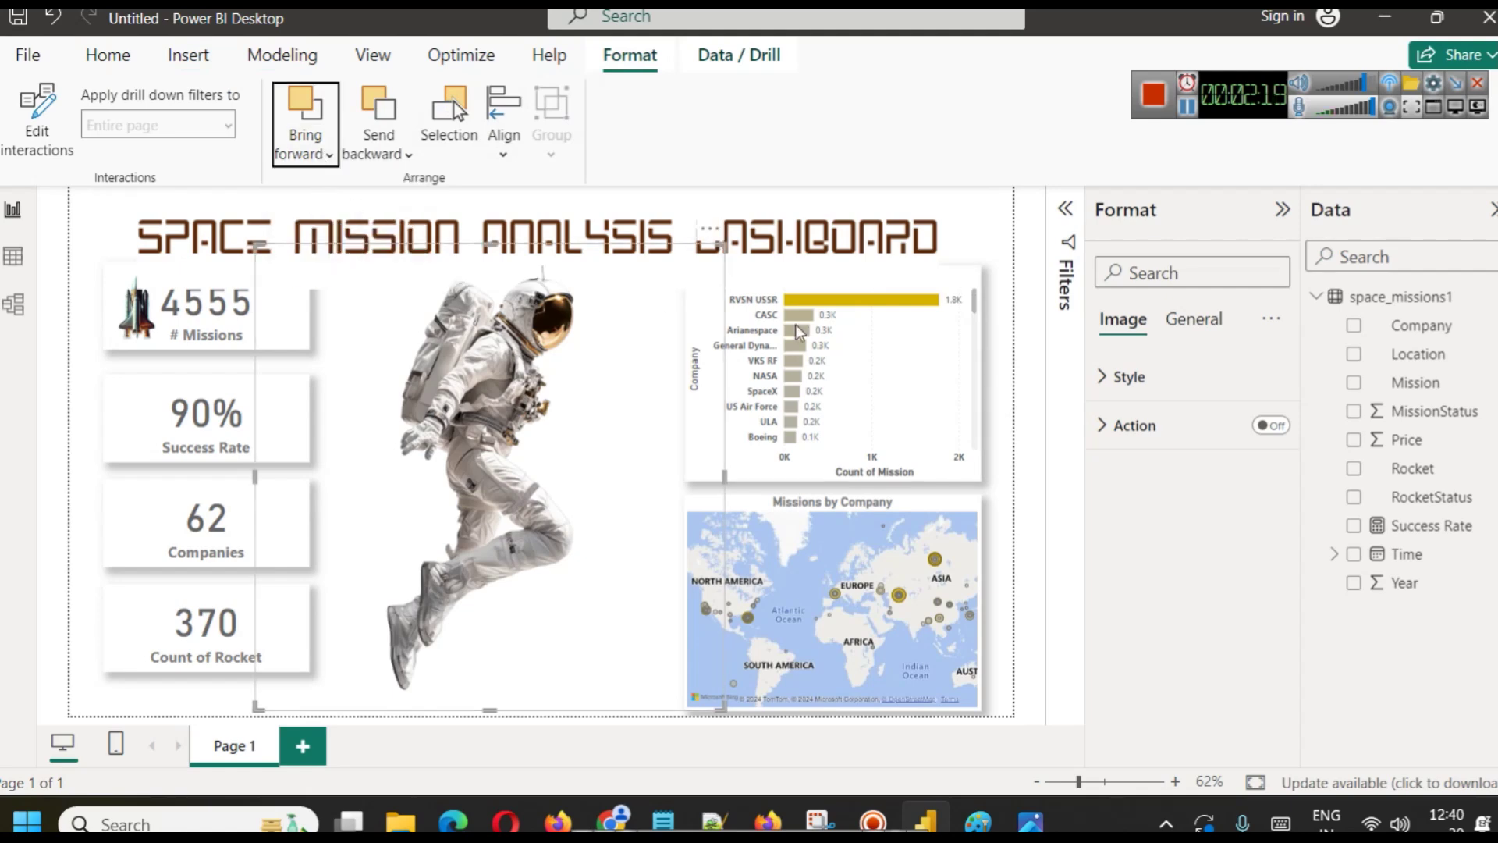
{"action": "left_click", "coordinate": [1188, 113]}
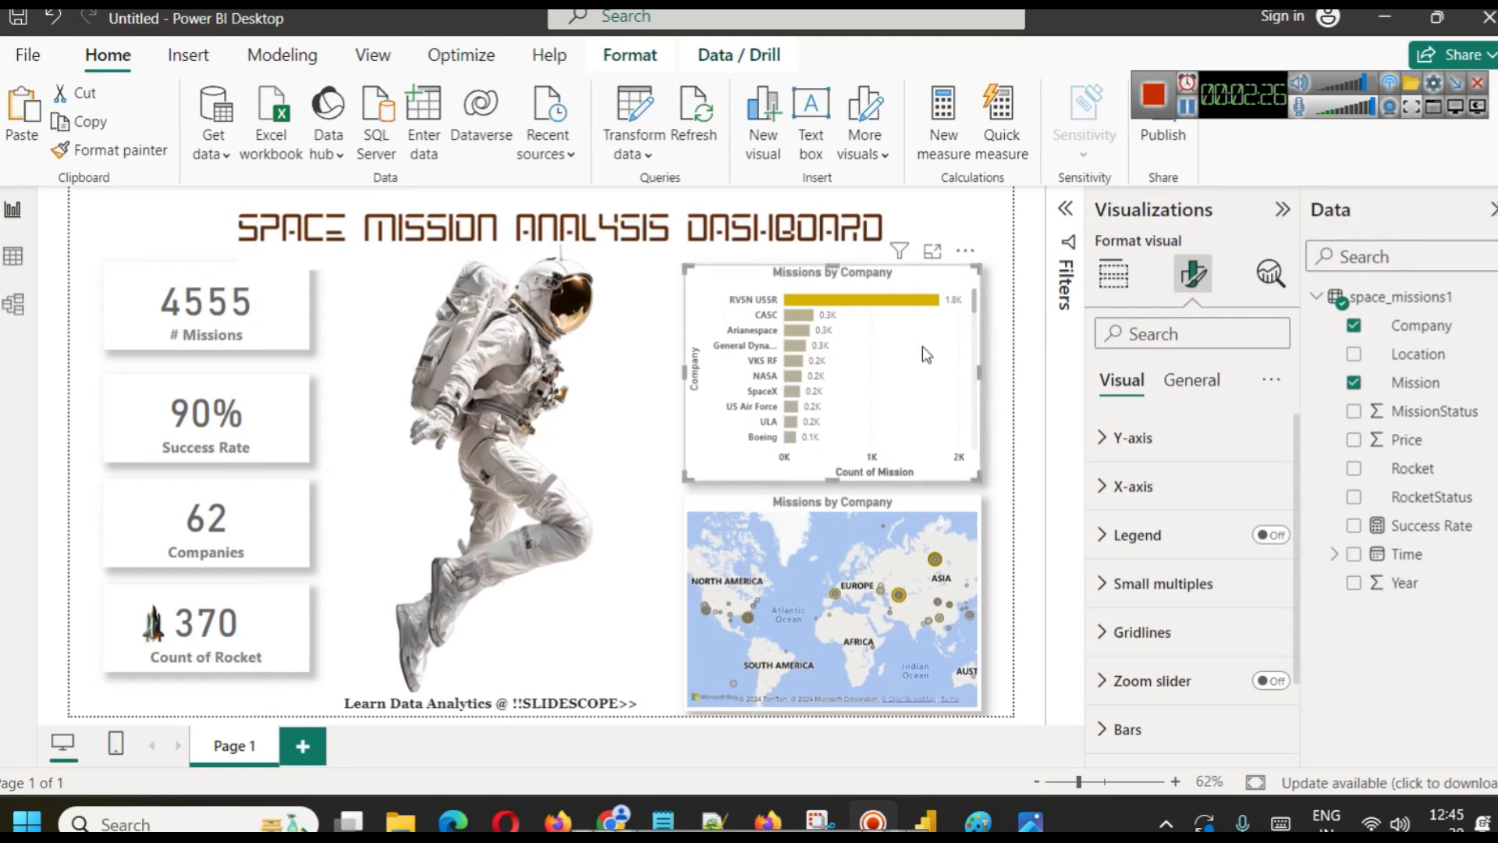
Switch to the Canva title design and copy its text colour code #5C290A.
{"action": "left_click", "coordinate": [1188, 113]}
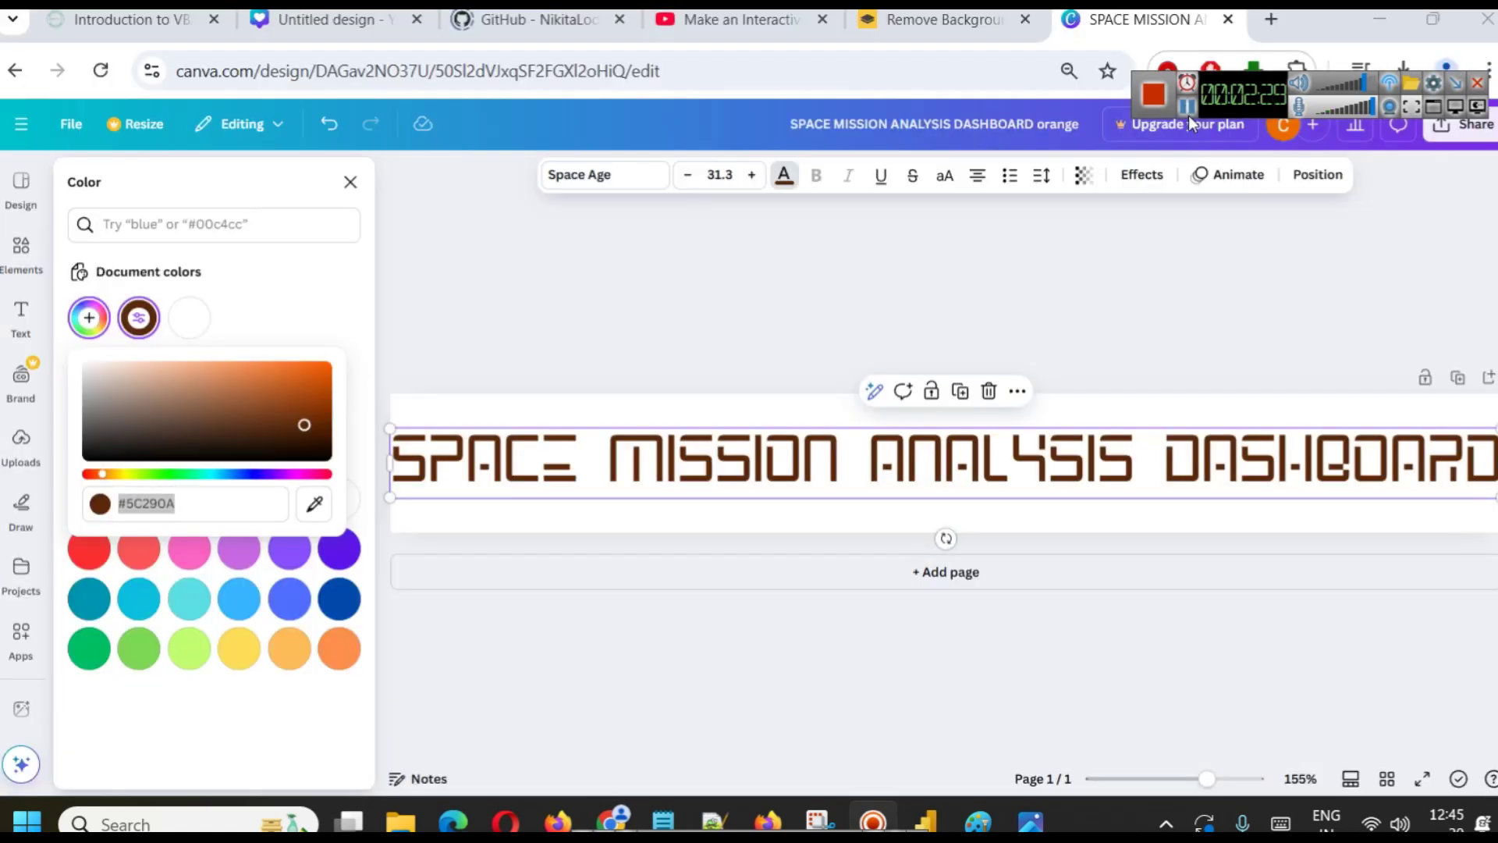
{"action": "left_click", "coordinate": [172, 511]}
{"action": "left_click", "coordinate": [192, 507]}
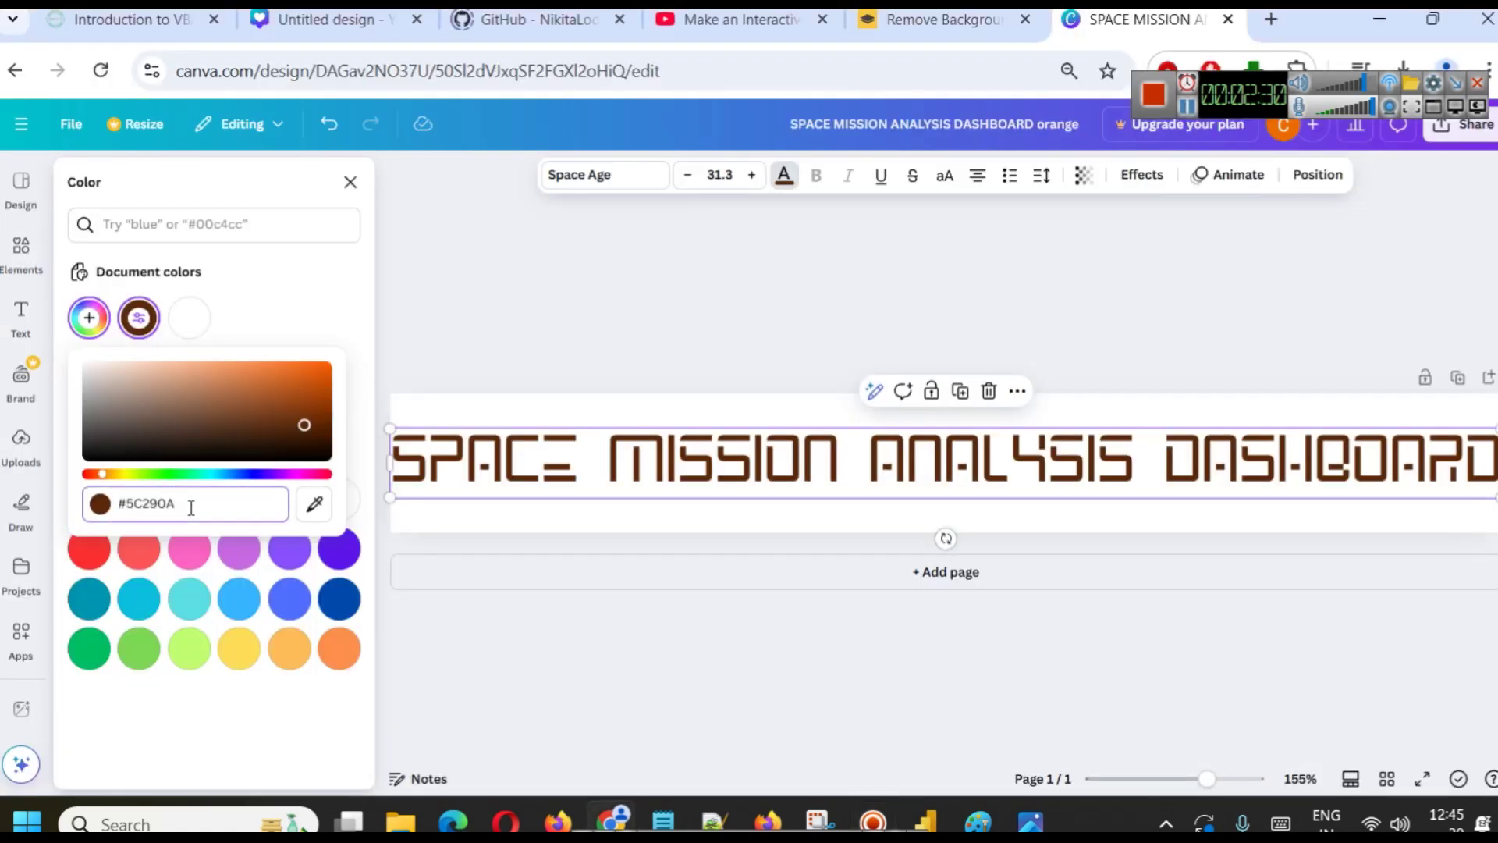
{"action": "key", "text": "ctrl+a"}
{"action": "key", "text": "ctrl+c"}
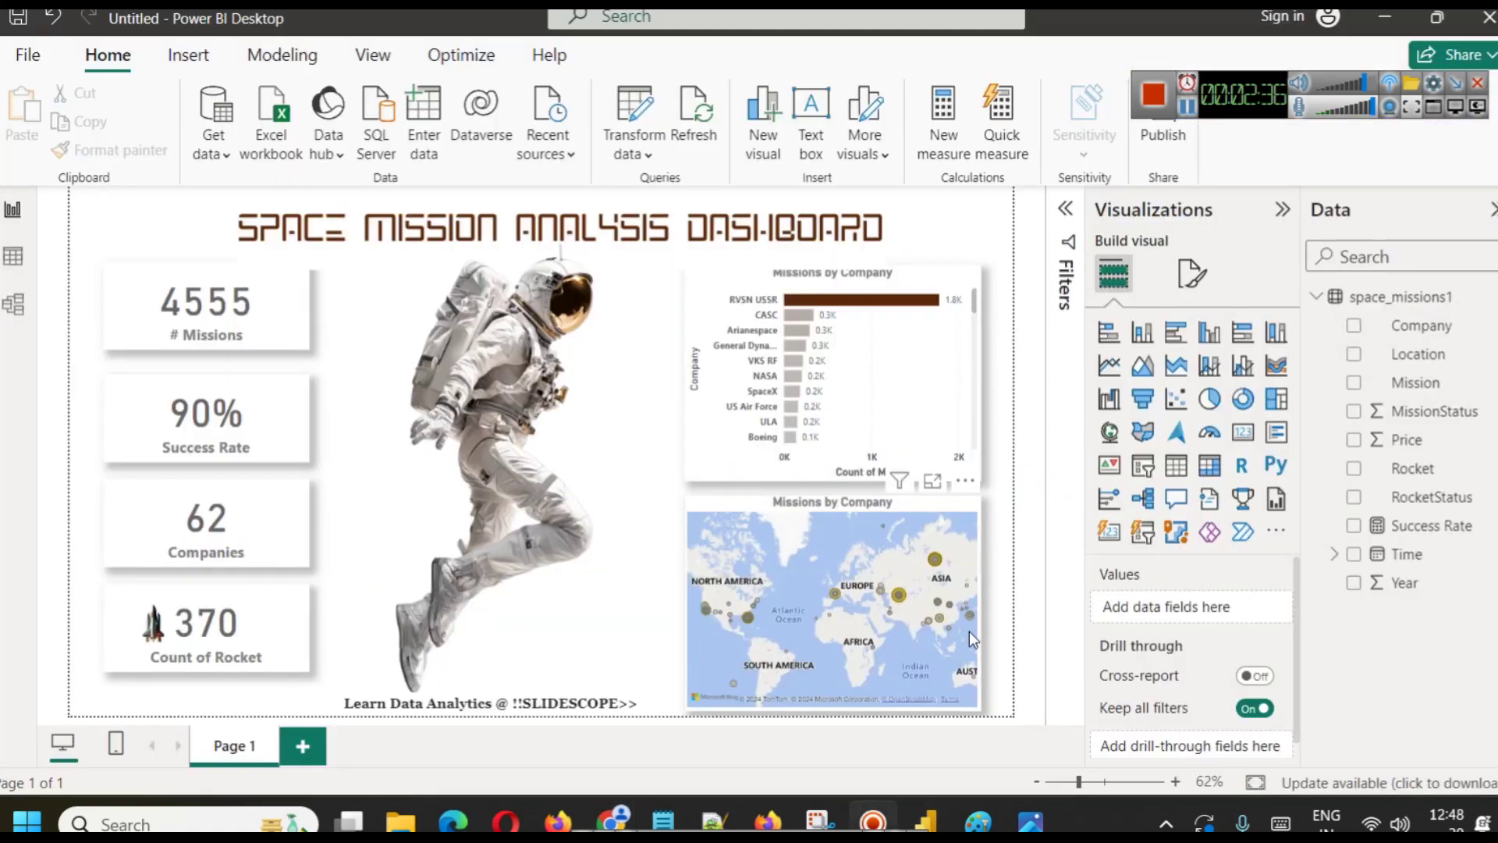
Set the highest-value colour of the map bubbles' gradient to #5C290A, based on Count of Mission.
{"action": "left_click", "coordinate": [888, 513]}
{"action": "scroll", "coordinate": [1189, 640], "scroll_direction": "down", "scroll_amount": 5}
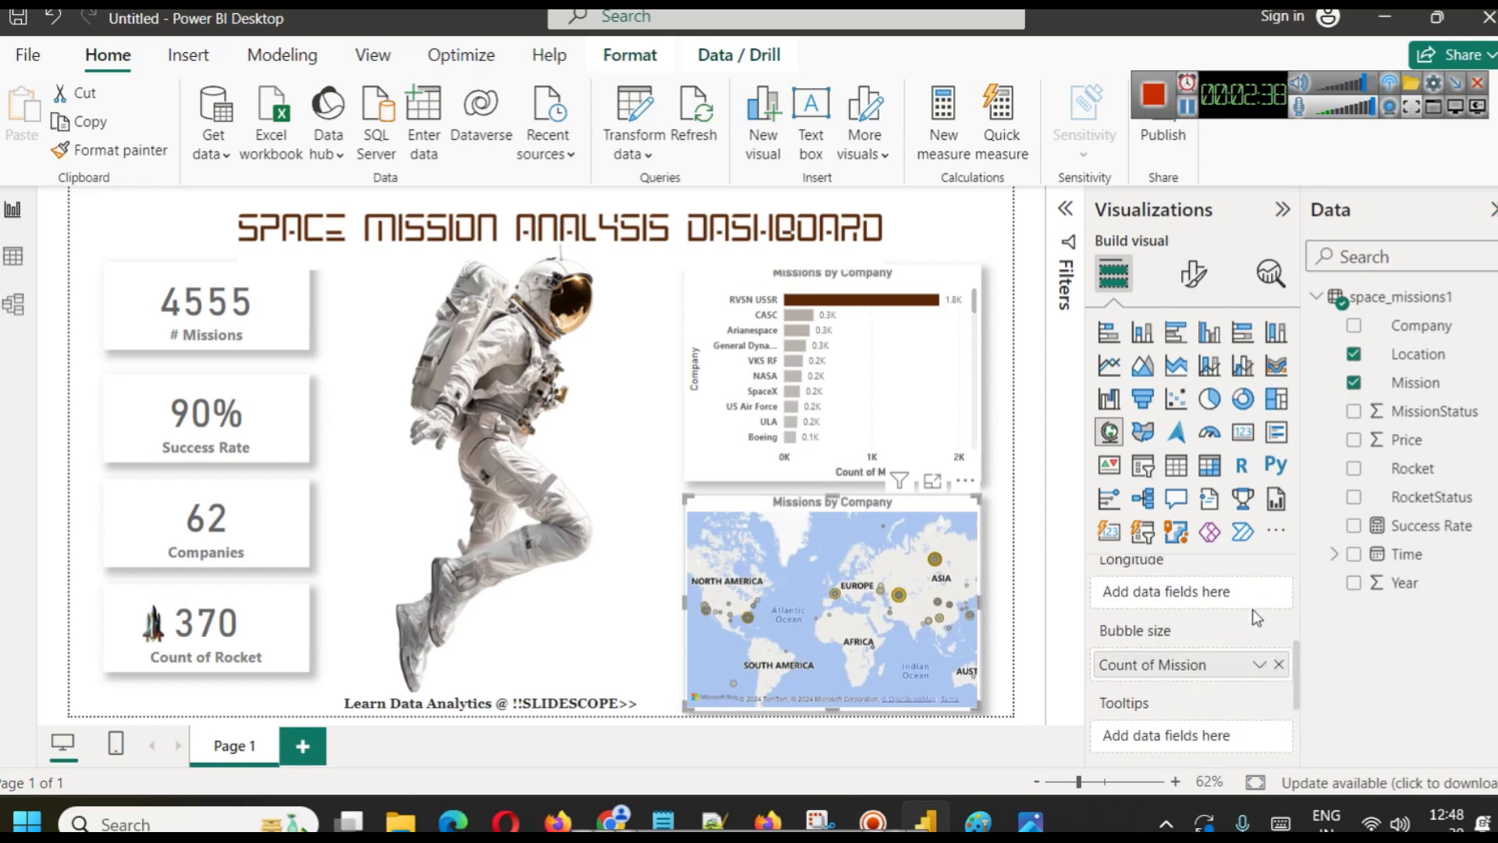
{"action": "left_click", "coordinate": [1193, 273]}
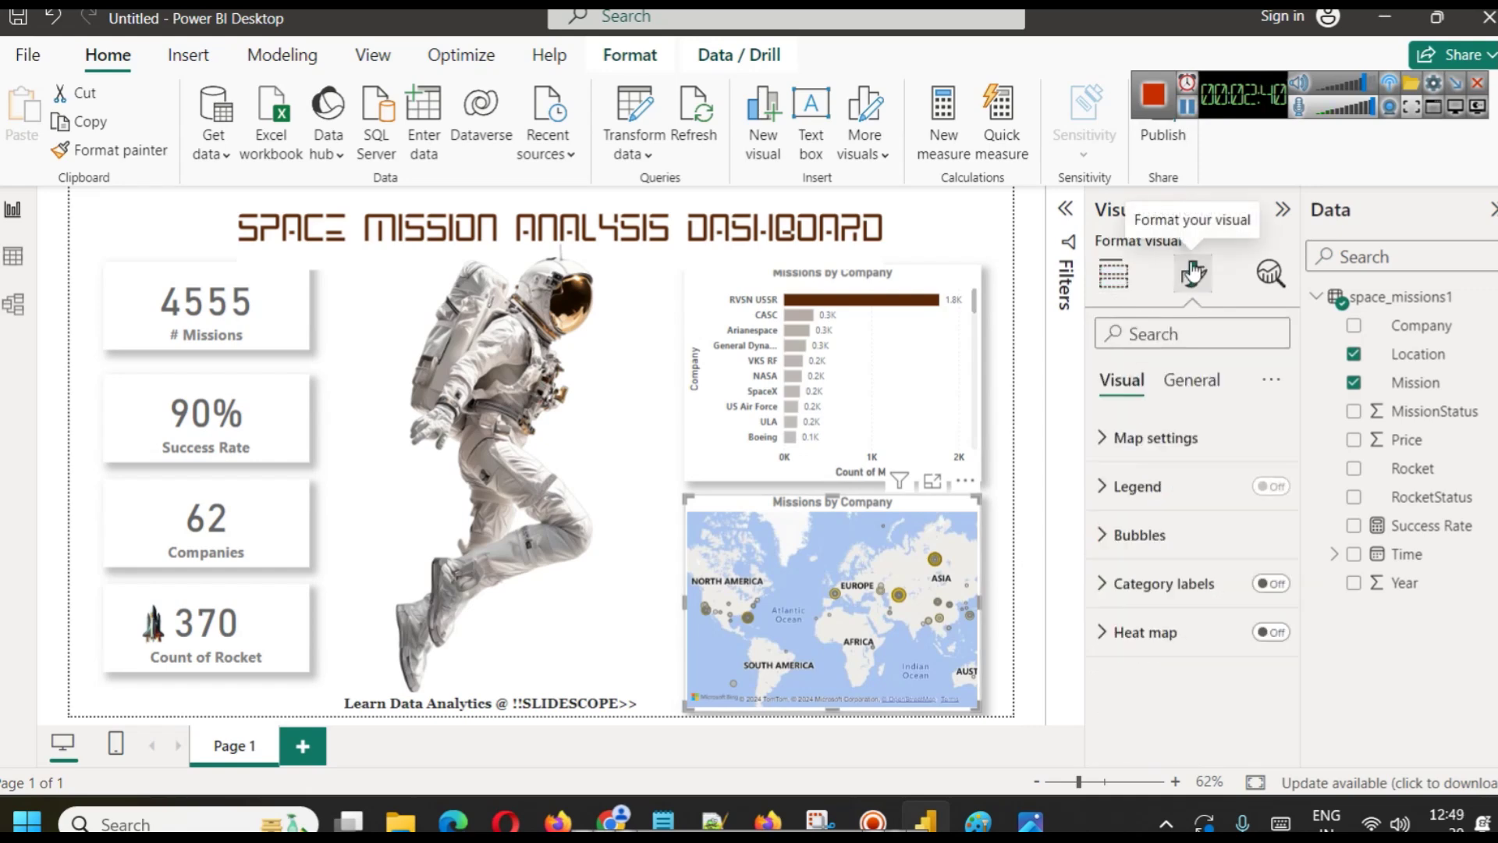
{"action": "left_click", "coordinate": [1149, 528]}
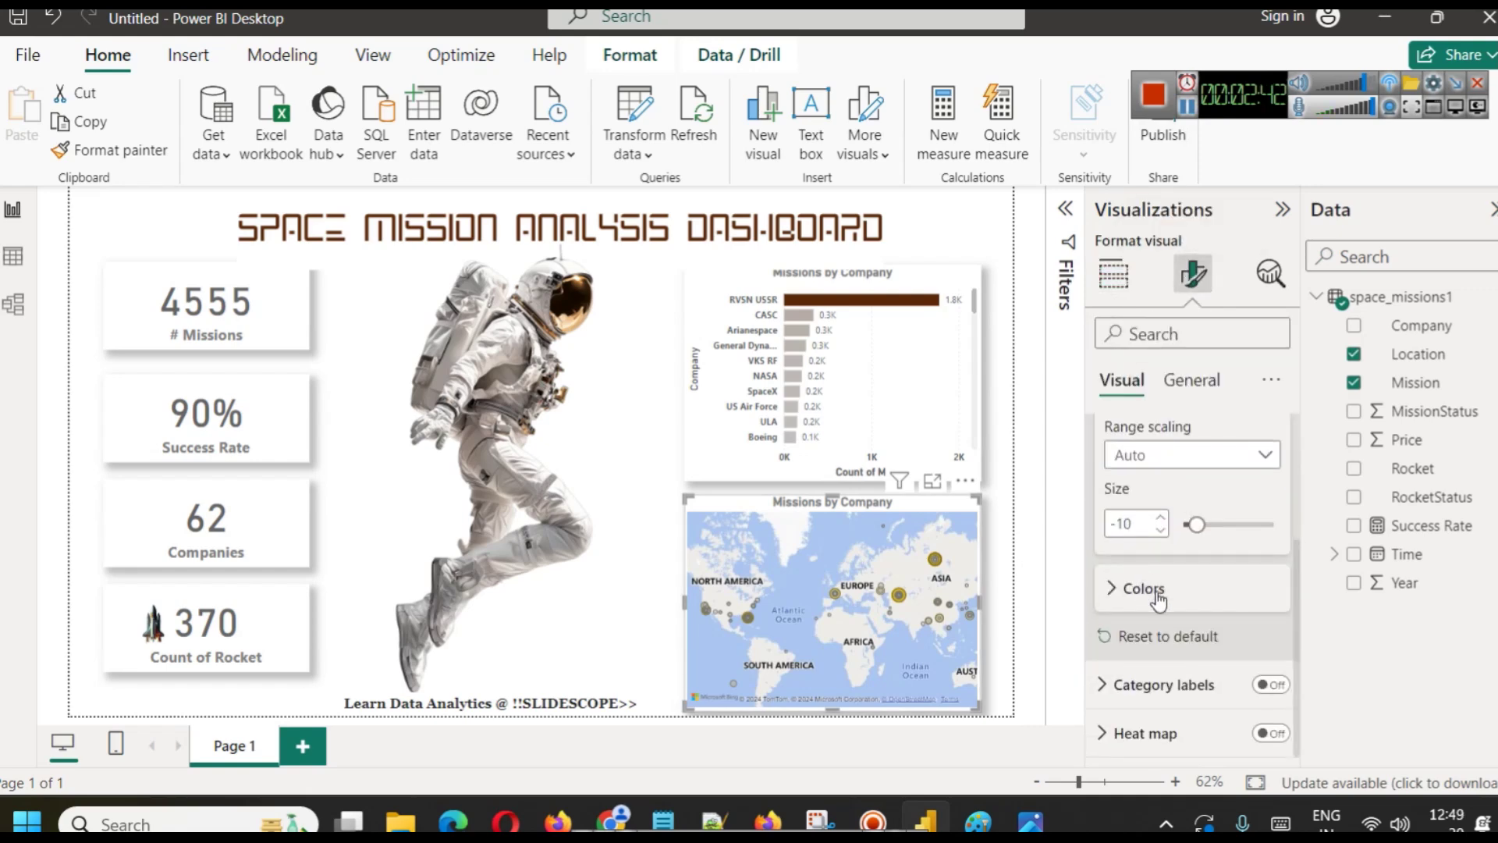
{"action": "left_click", "coordinate": [1144, 591]}
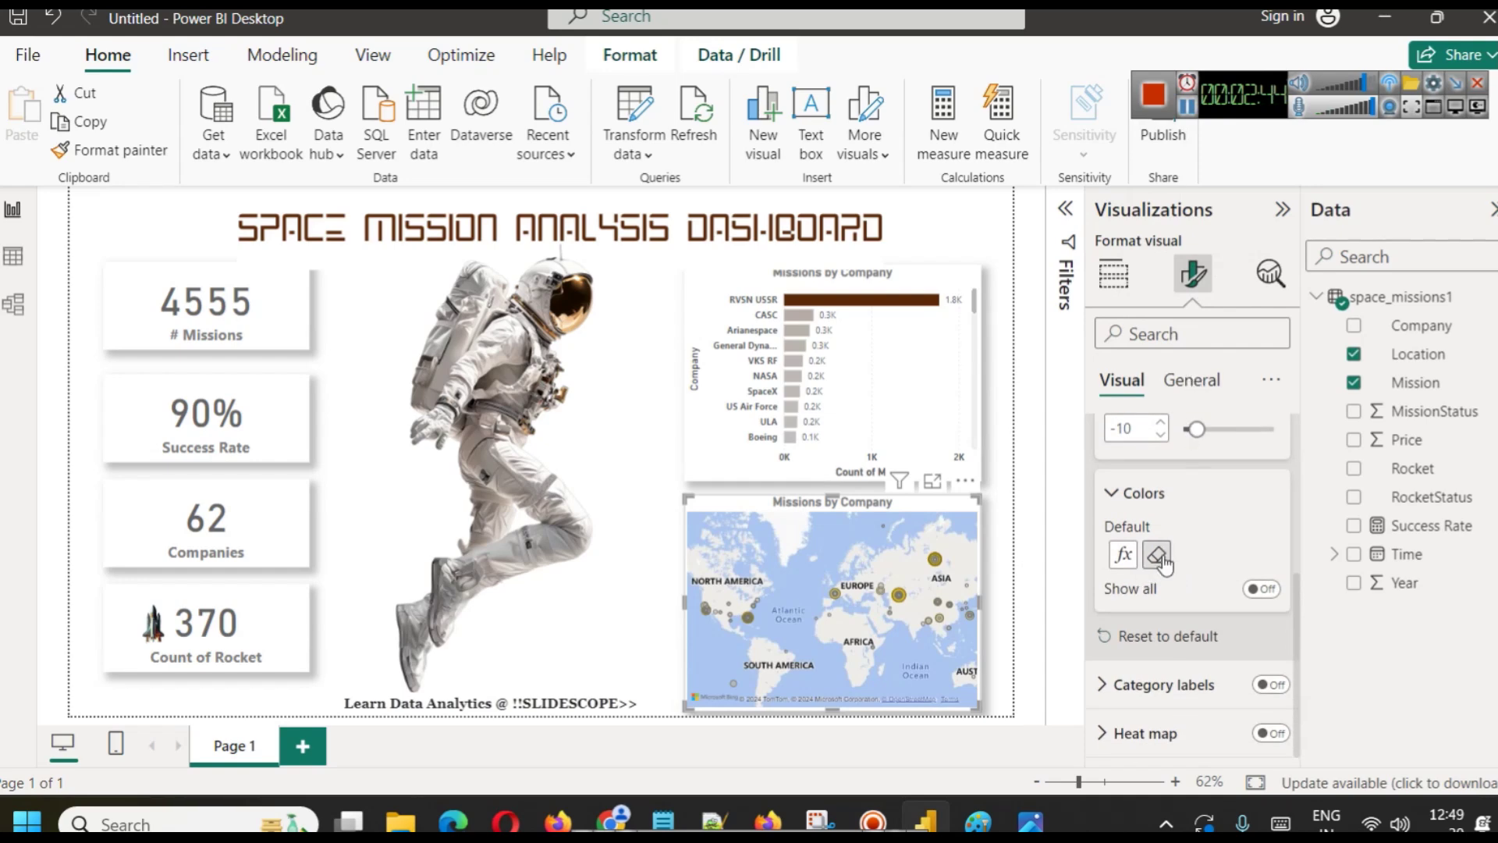
{"action": "left_click", "coordinate": [1135, 558]}
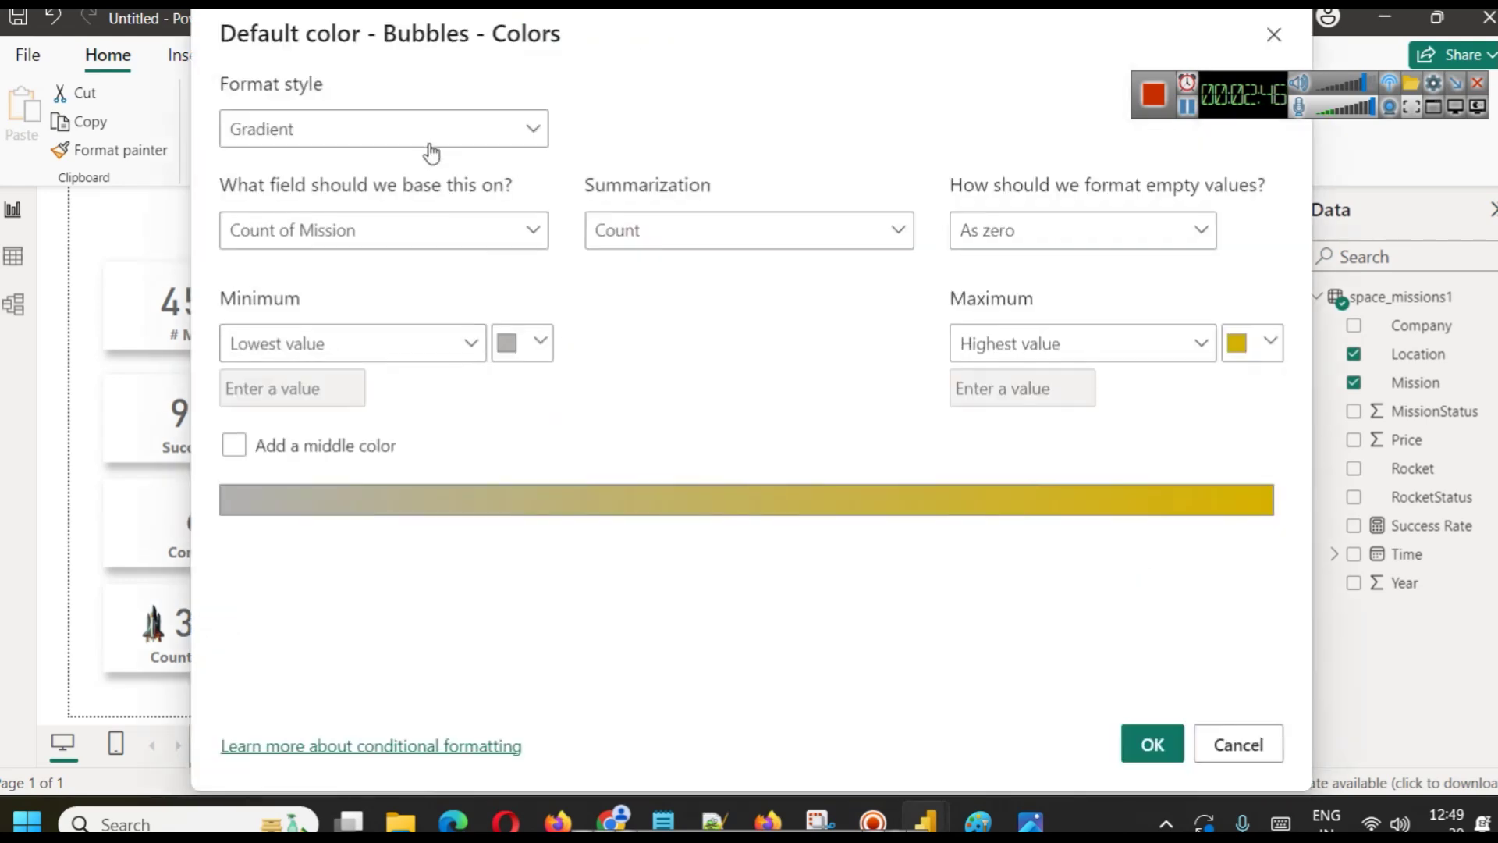
{"action": "left_click", "coordinate": [1265, 343]}
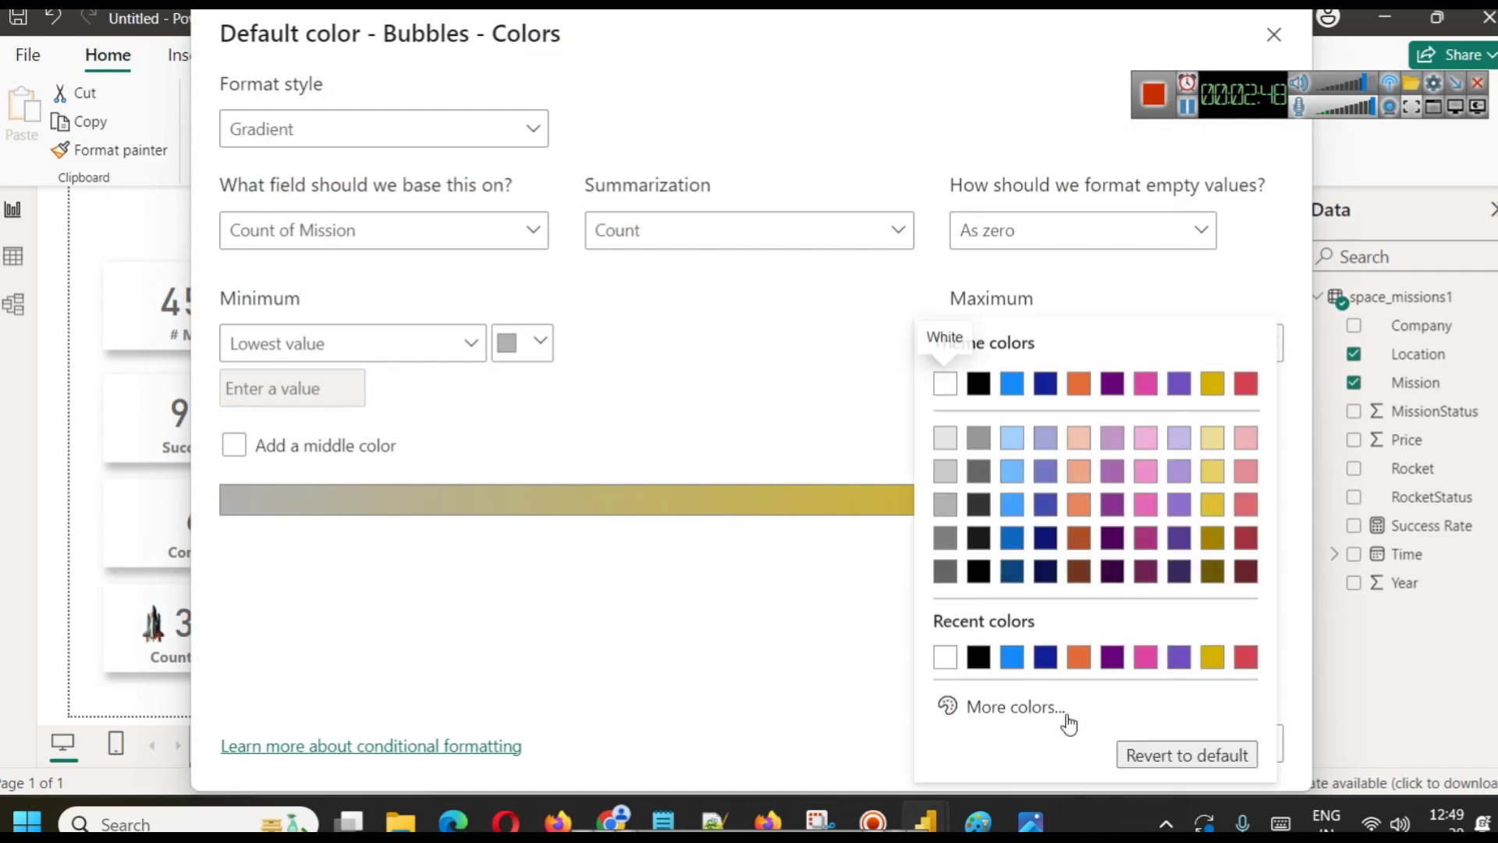
{"action": "left_click", "coordinate": [1048, 711]}
{"action": "key", "text": "ctrl+v"}
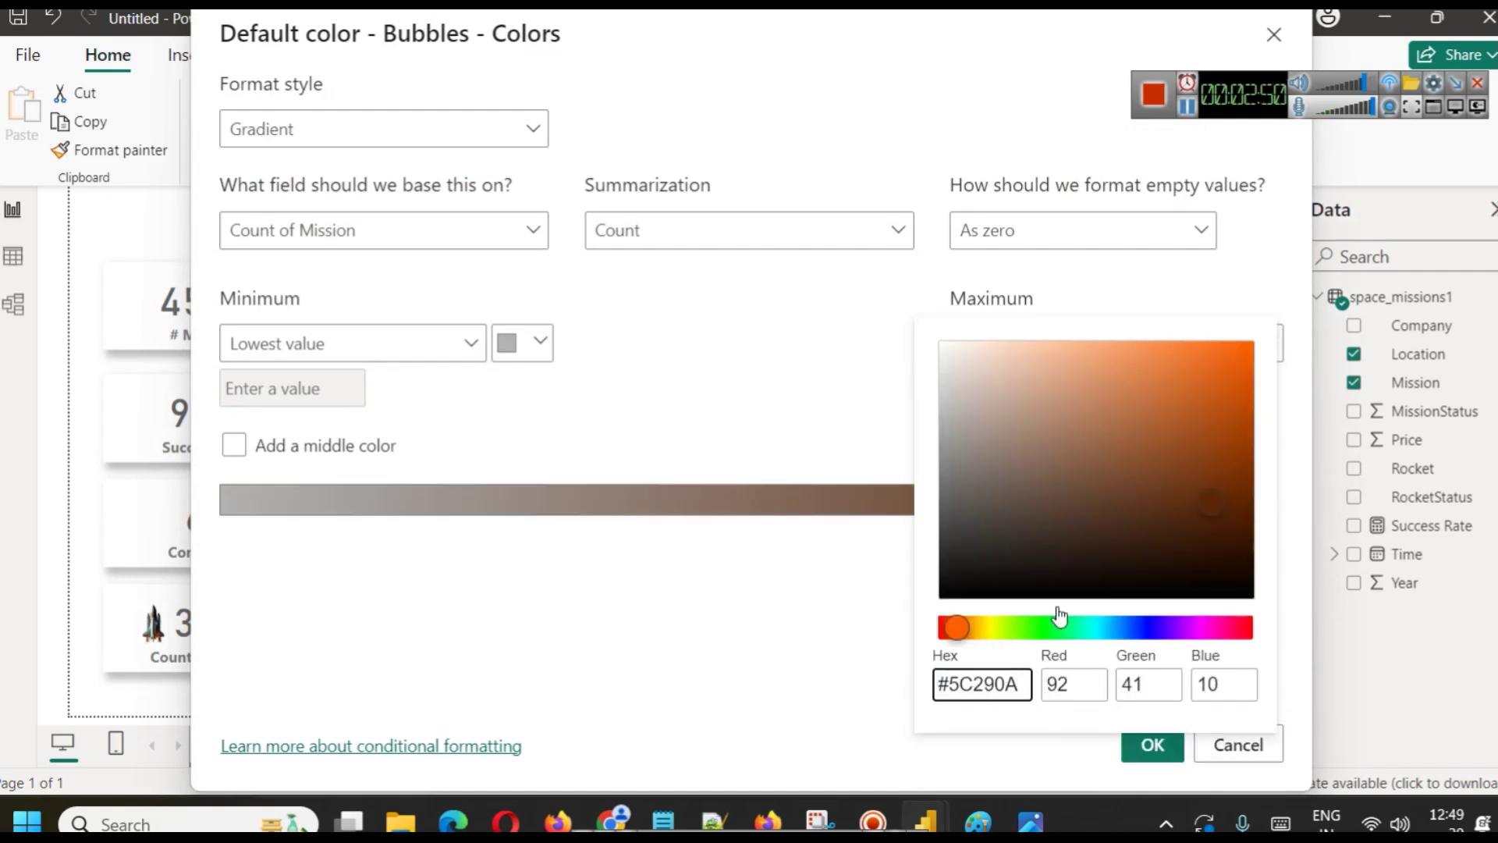
{"action": "left_click", "coordinate": [796, 652]}
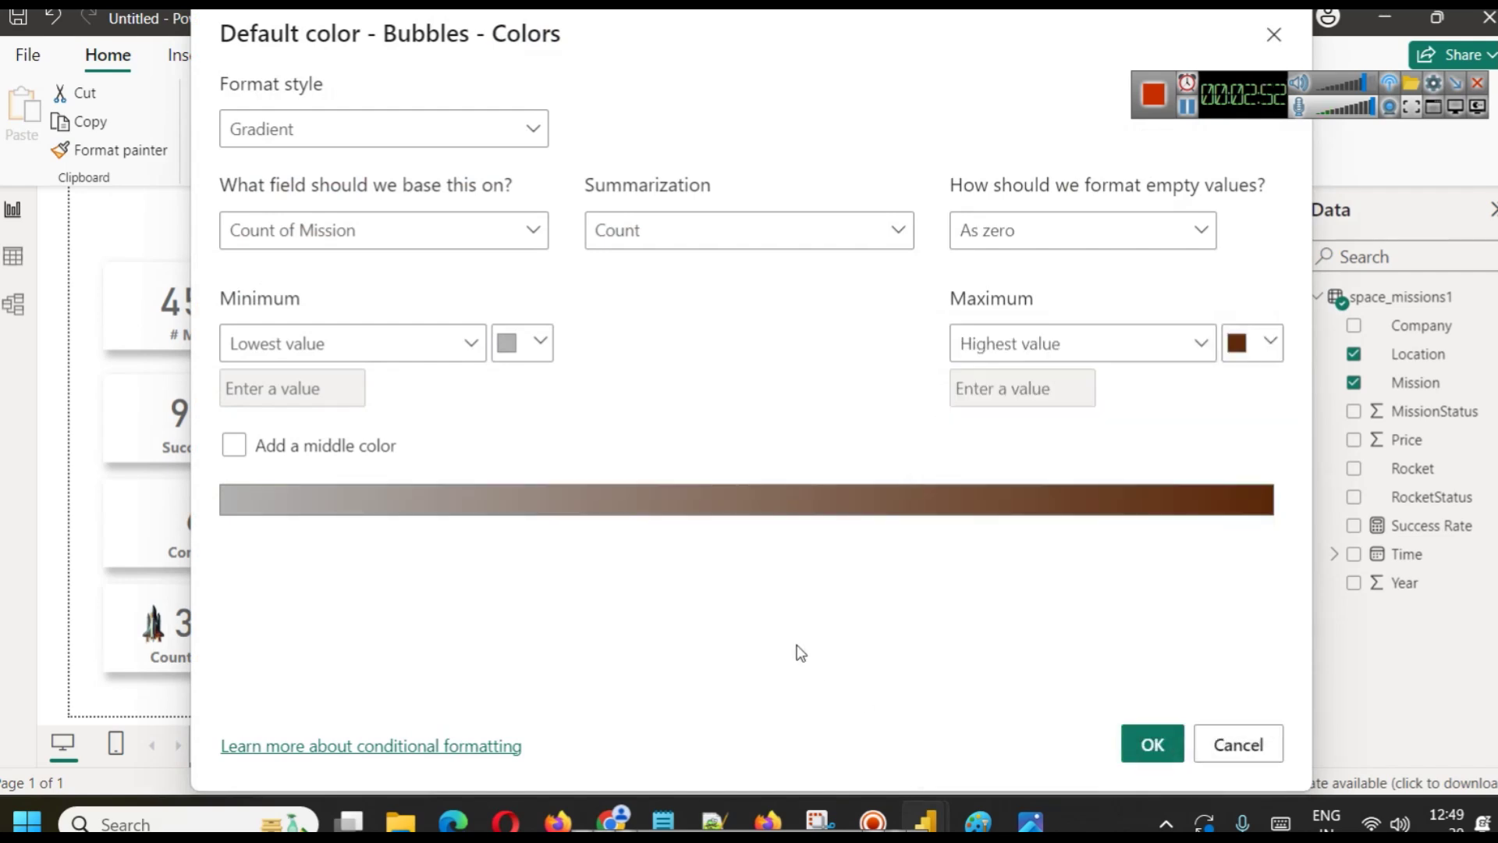
{"action": "left_click", "coordinate": [1167, 745]}
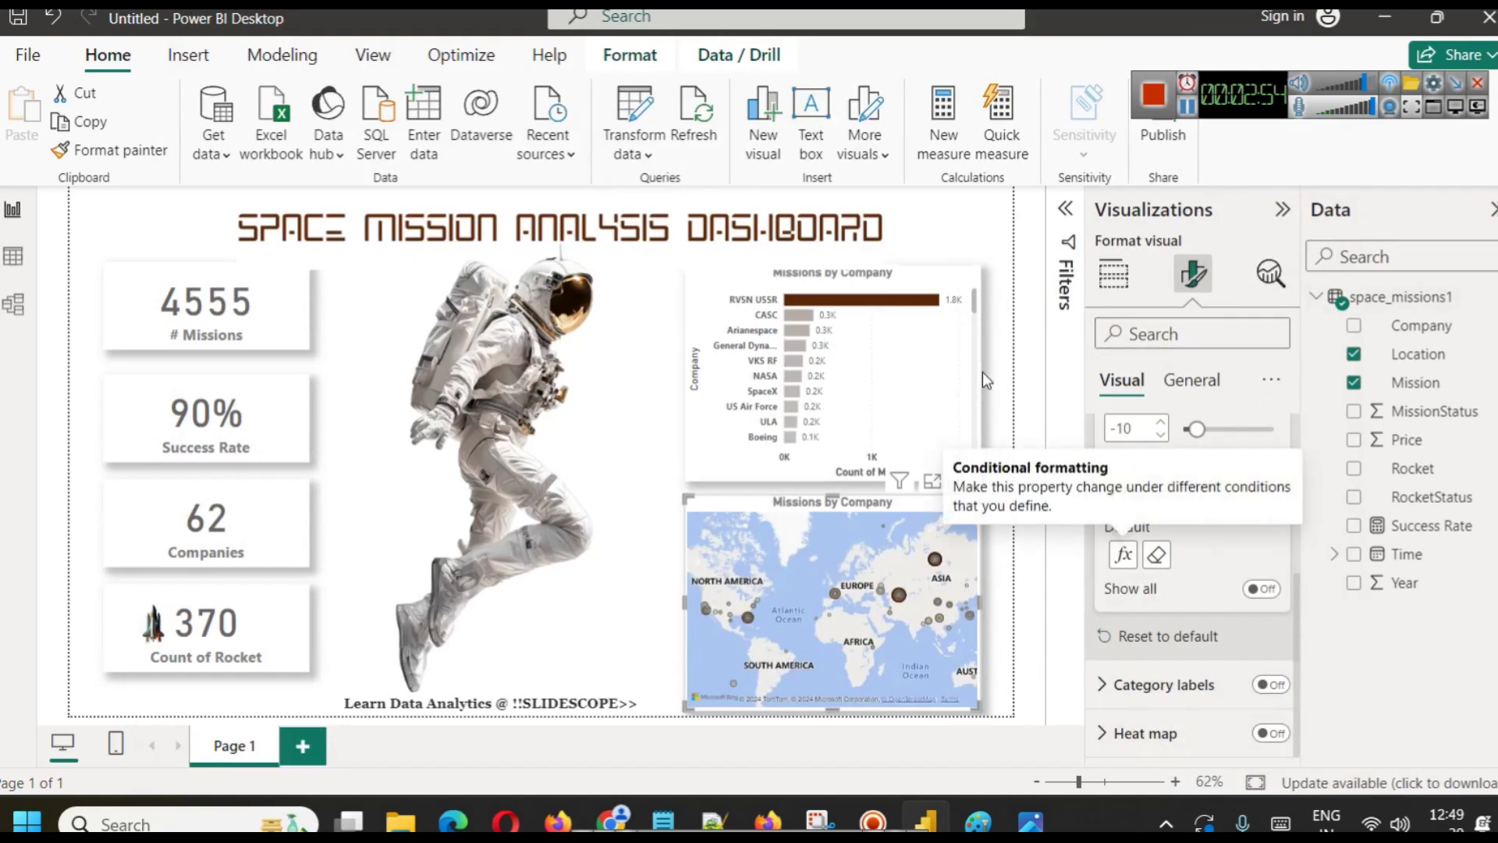
Compare the Grayscale, Road and Aerial styles on the location map and settle on the Light style.
{"action": "left_click", "coordinate": [1187, 109]}
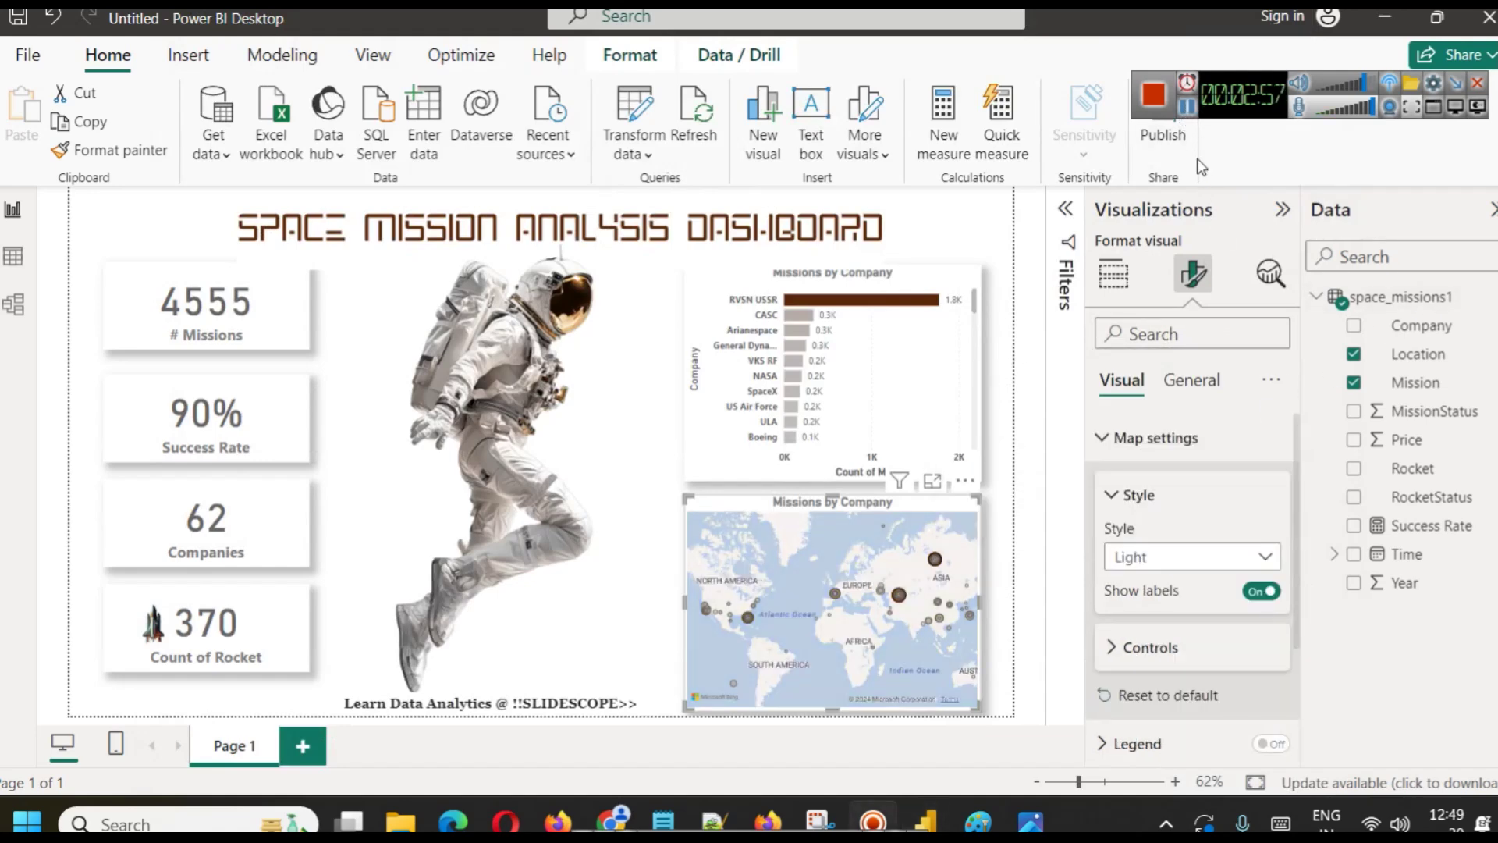
{"action": "left_click", "coordinate": [1189, 572]}
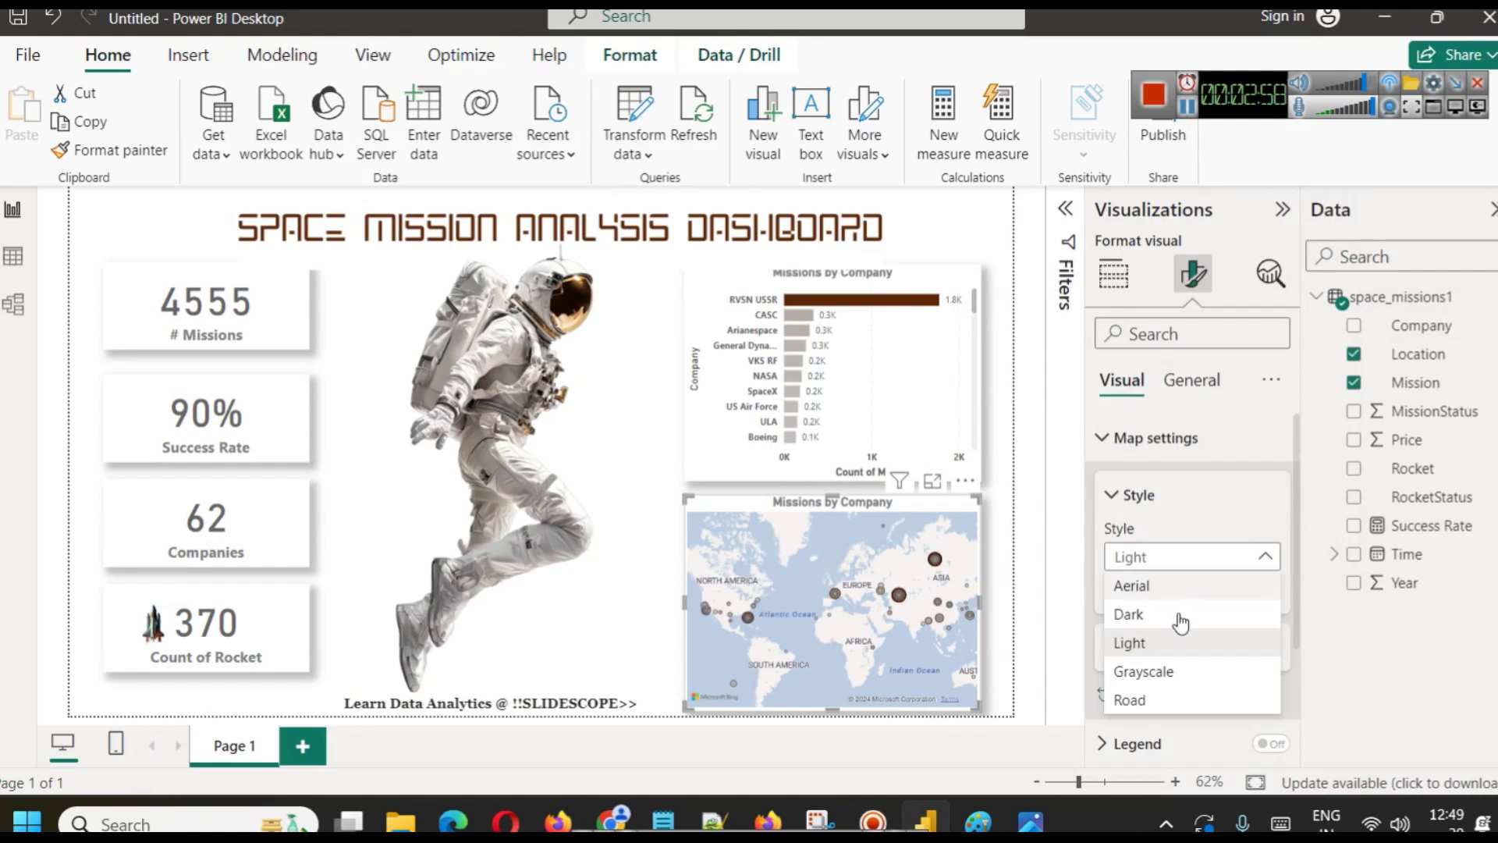
{"action": "left_click", "coordinate": [1183, 668]}
{"action": "left_click", "coordinate": [1185, 556]}
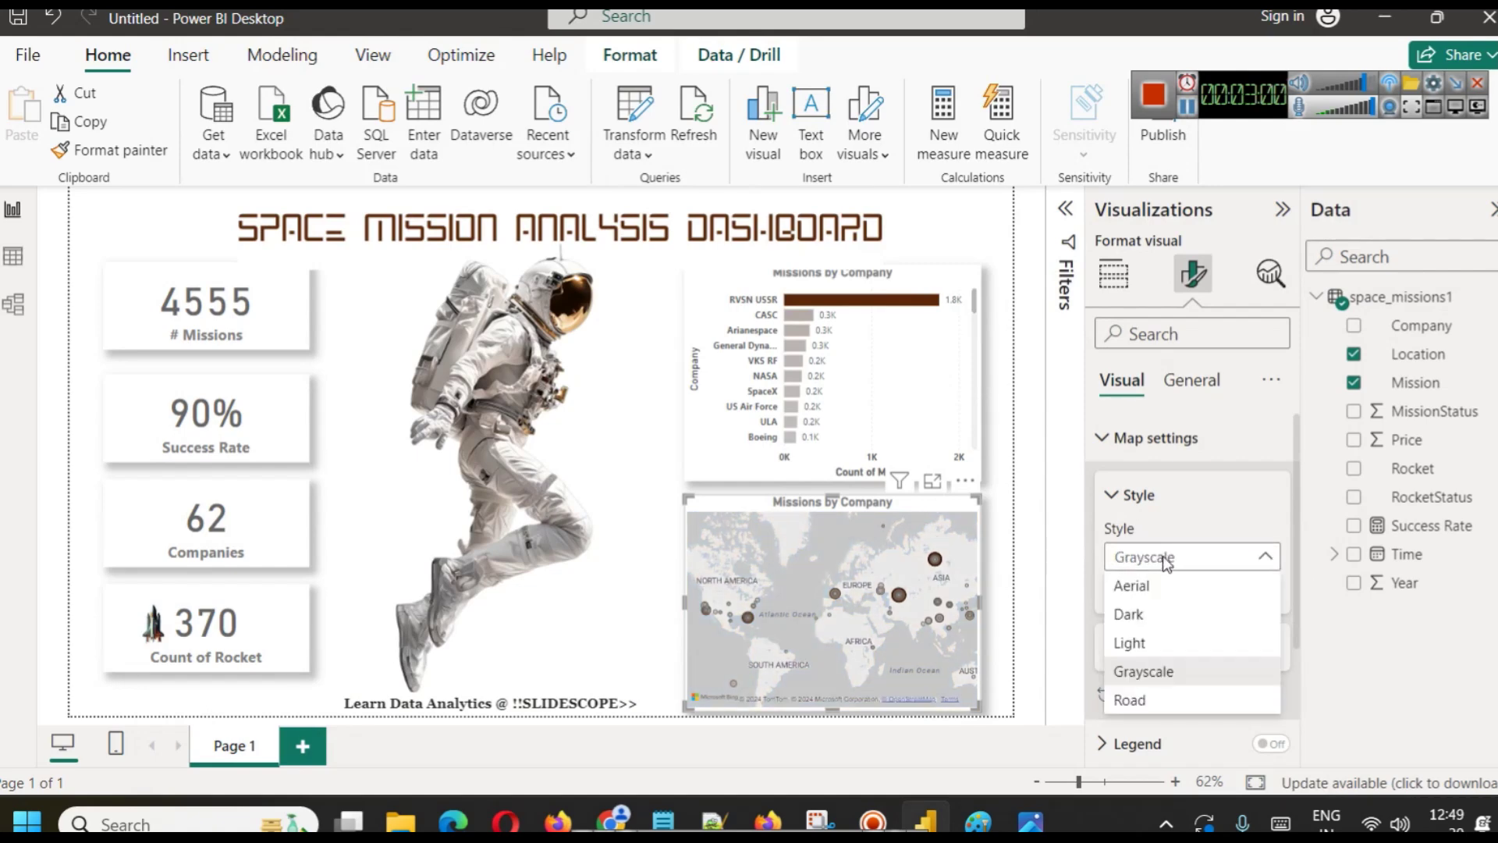
{"action": "left_click", "coordinate": [1153, 667]}
{"action": "left_click", "coordinate": [1149, 695]}
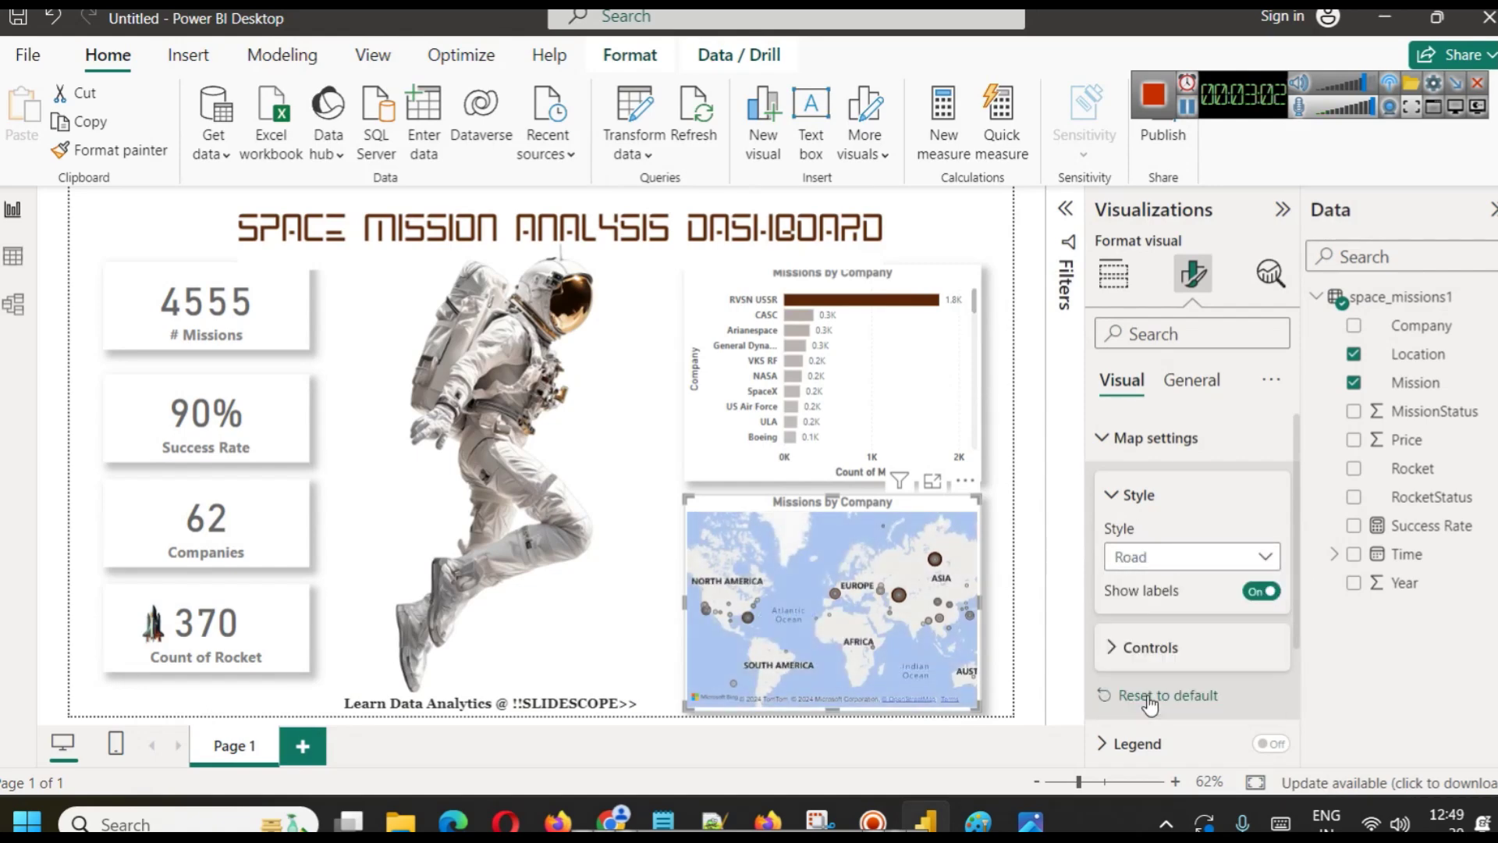
{"action": "left_click", "coordinate": [1153, 558]}
{"action": "left_click", "coordinate": [1167, 586]}
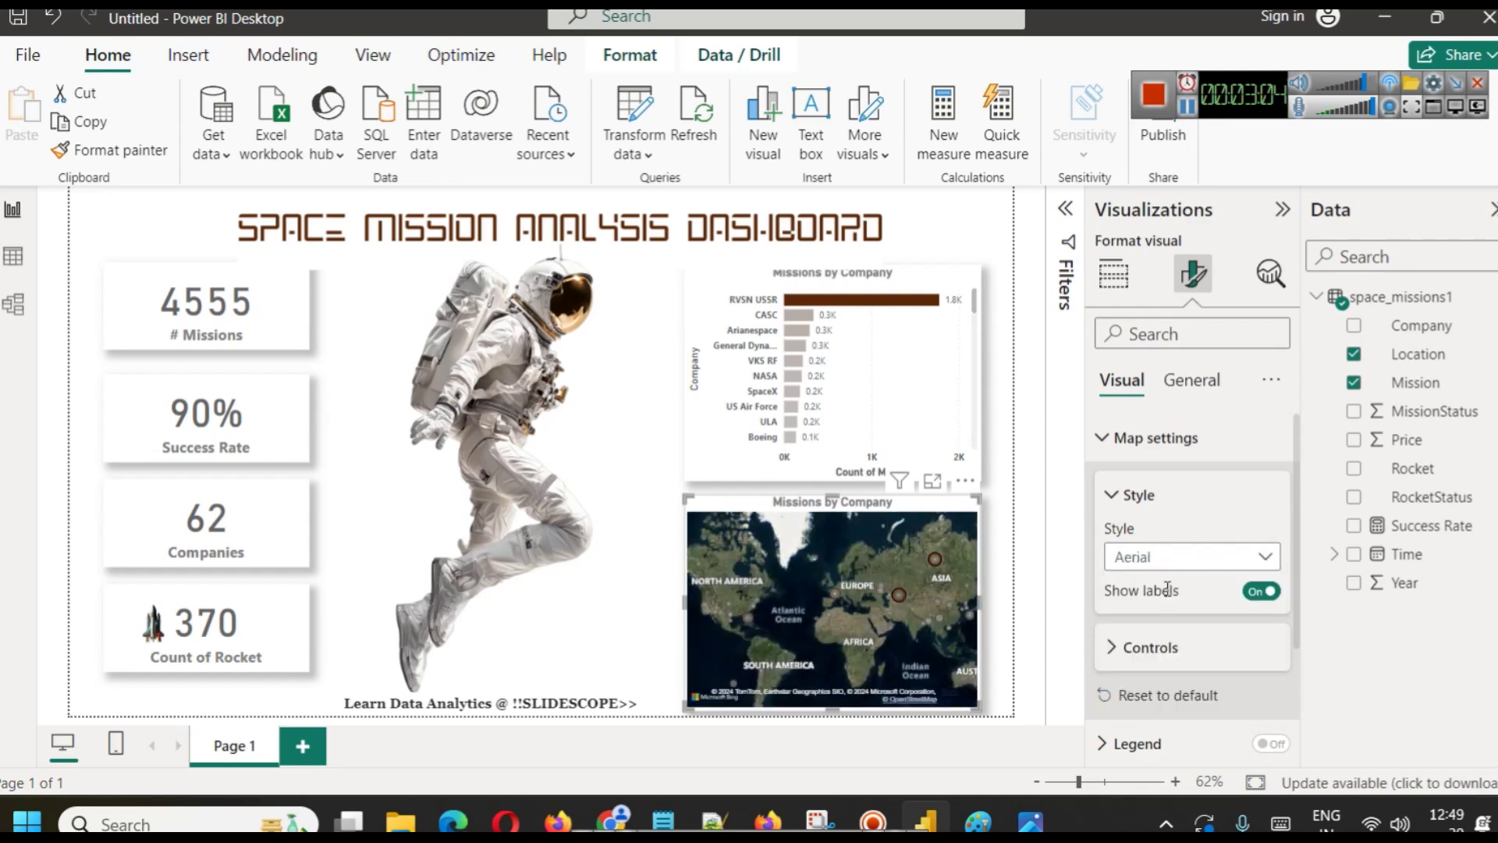
{"action": "left_click", "coordinate": [1170, 560]}
{"action": "left_click", "coordinate": [1159, 642]}
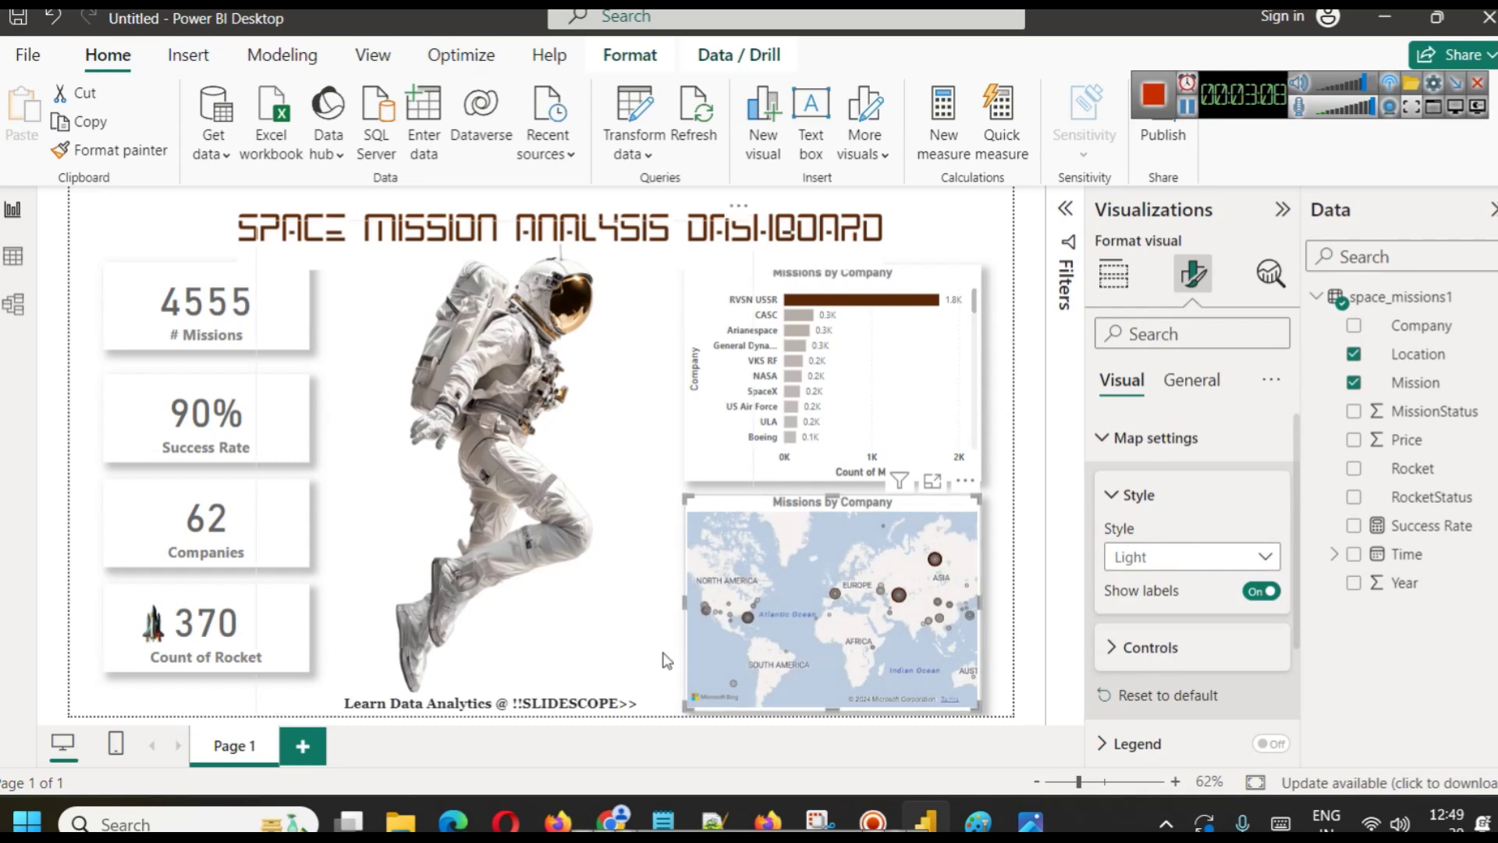
{"action": "left_click", "coordinate": [576, 632]}
{"action": "left_click", "coordinate": [1009, 411]}
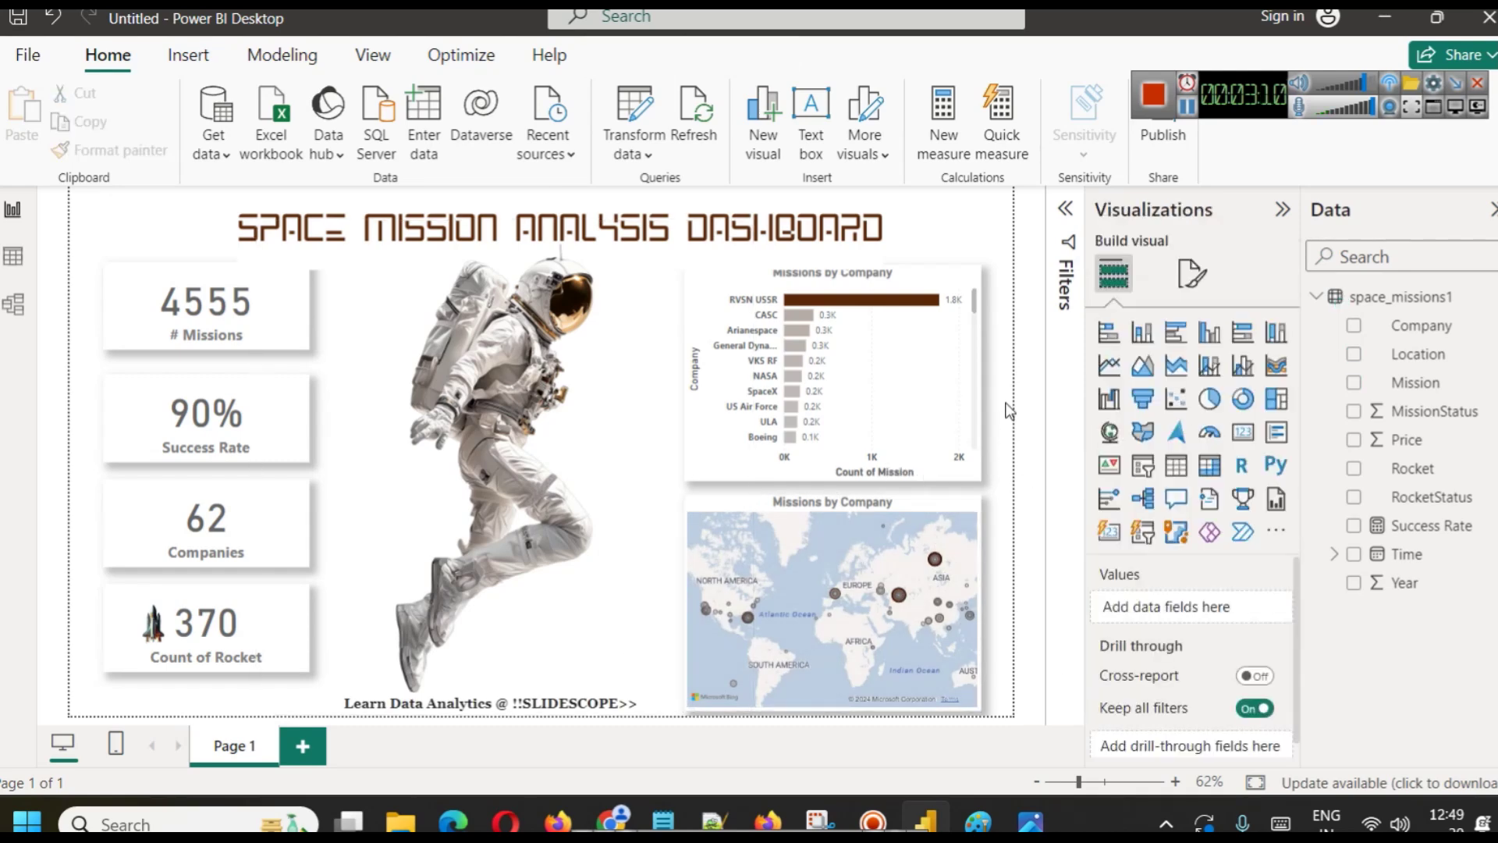
Check the cross-filtering of the cards and map by selecting CASC, Arianespace and General Dynamics in the company bar chart one after another.
{"action": "left_click", "coordinate": [1189, 116]}
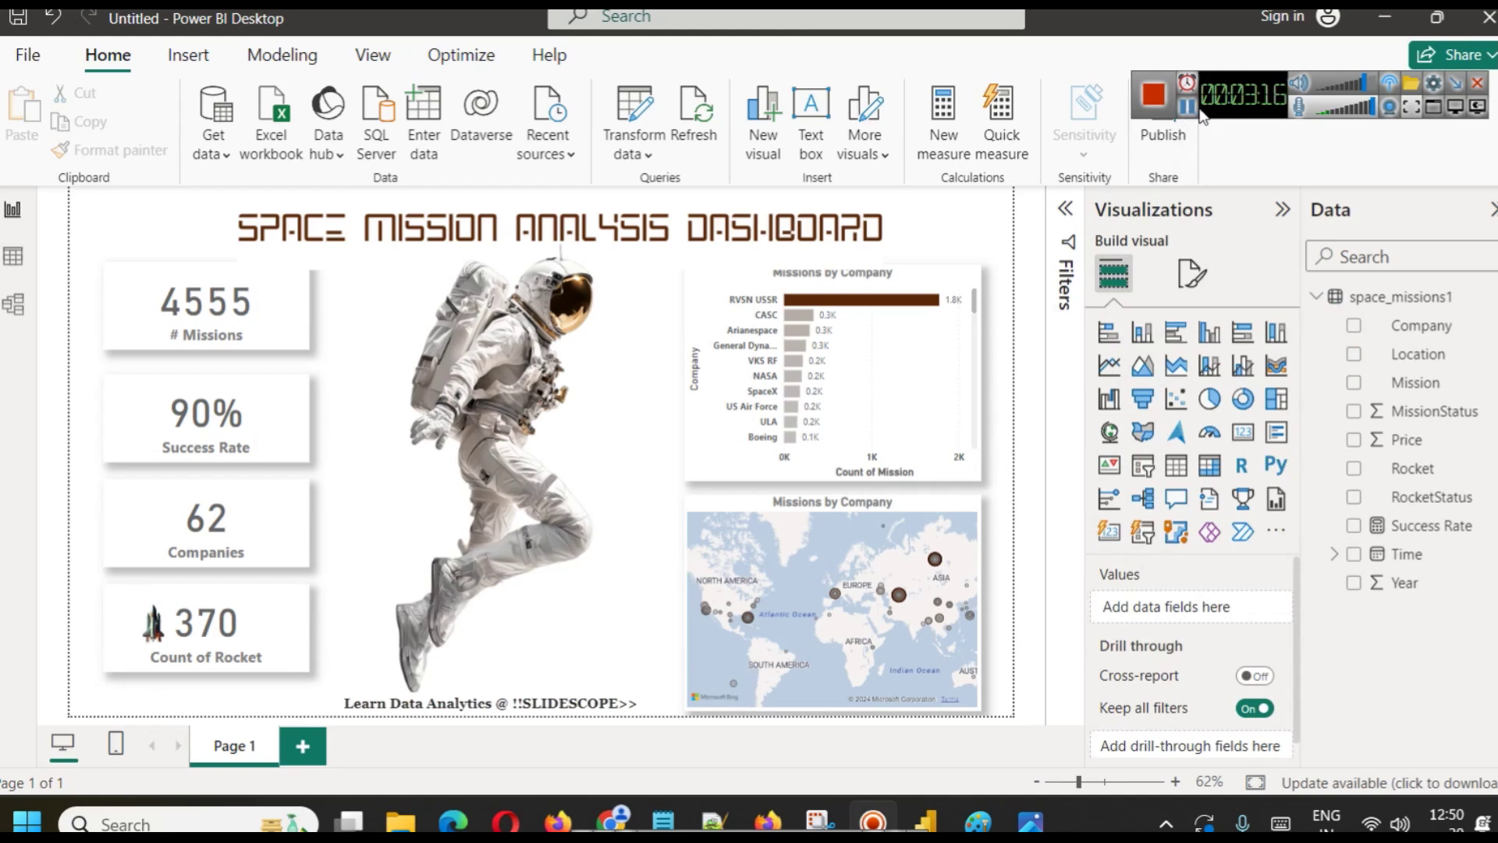
{"action": "left_click", "coordinate": [799, 316]}
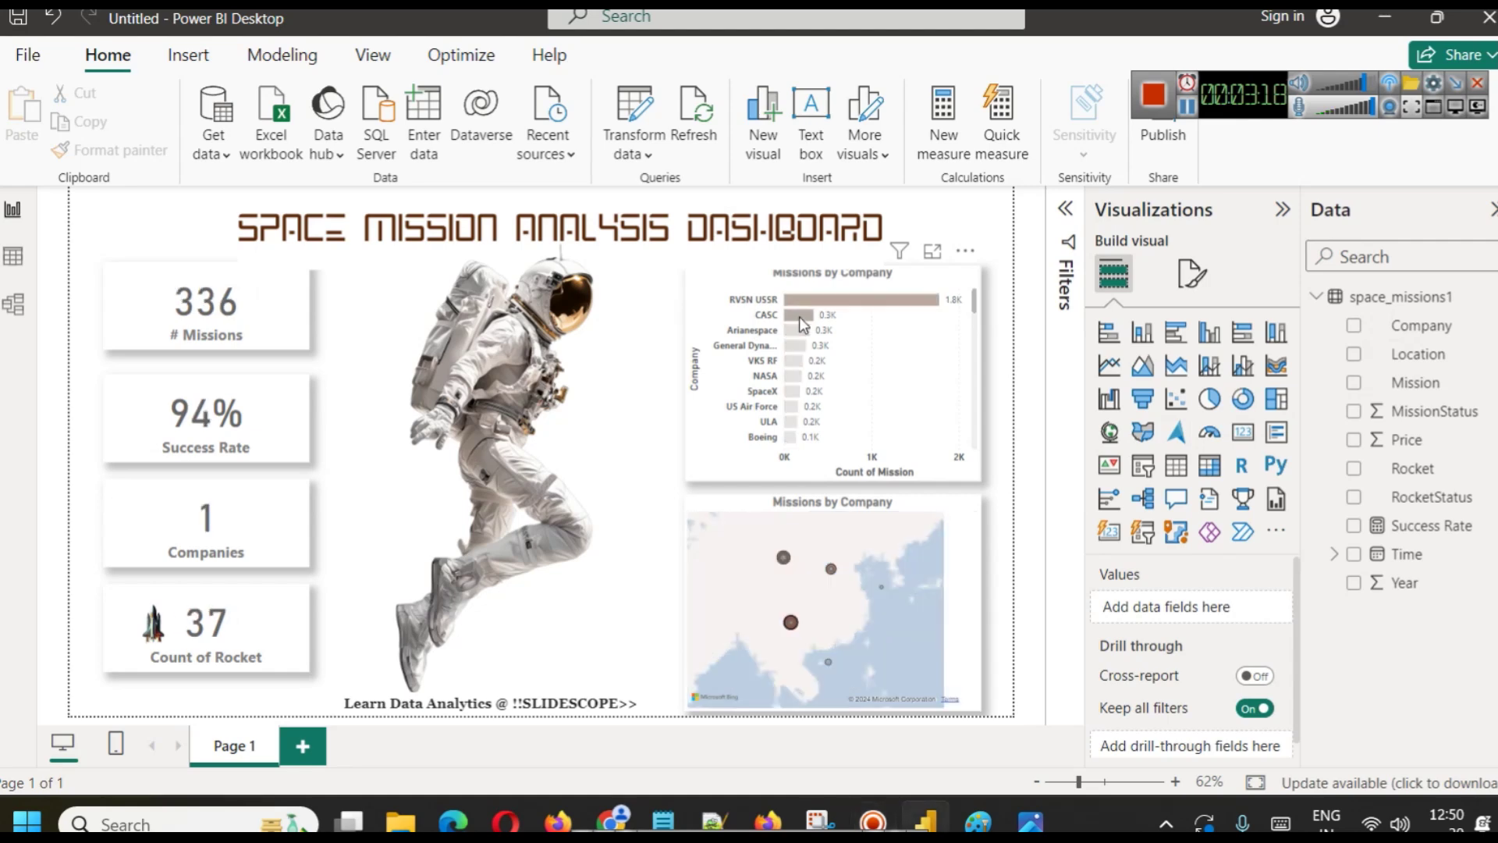
{"action": "left_click", "coordinate": [794, 331]}
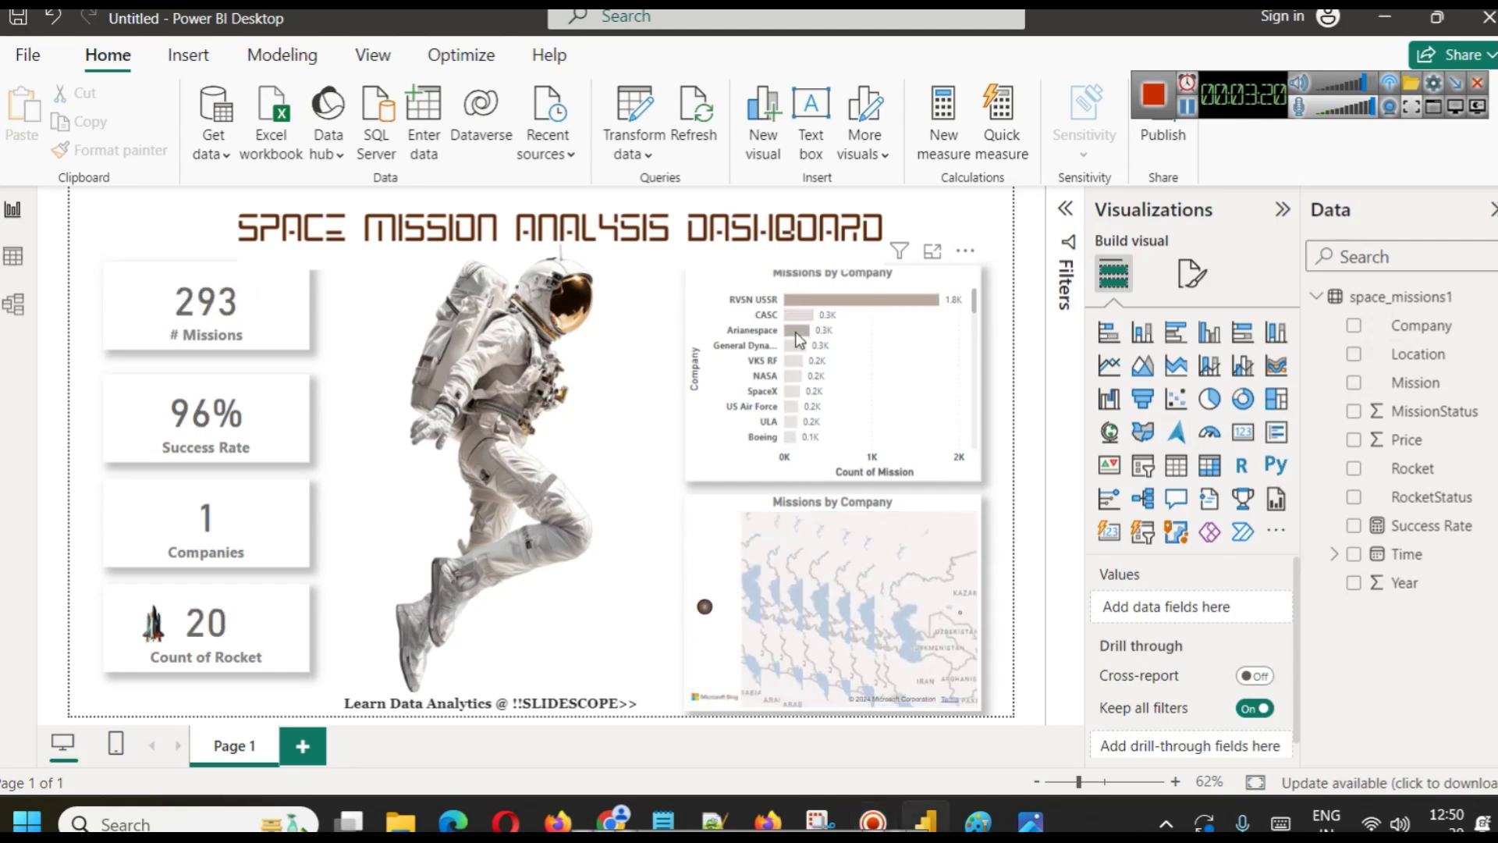
{"action": "left_click", "coordinate": [793, 350]}
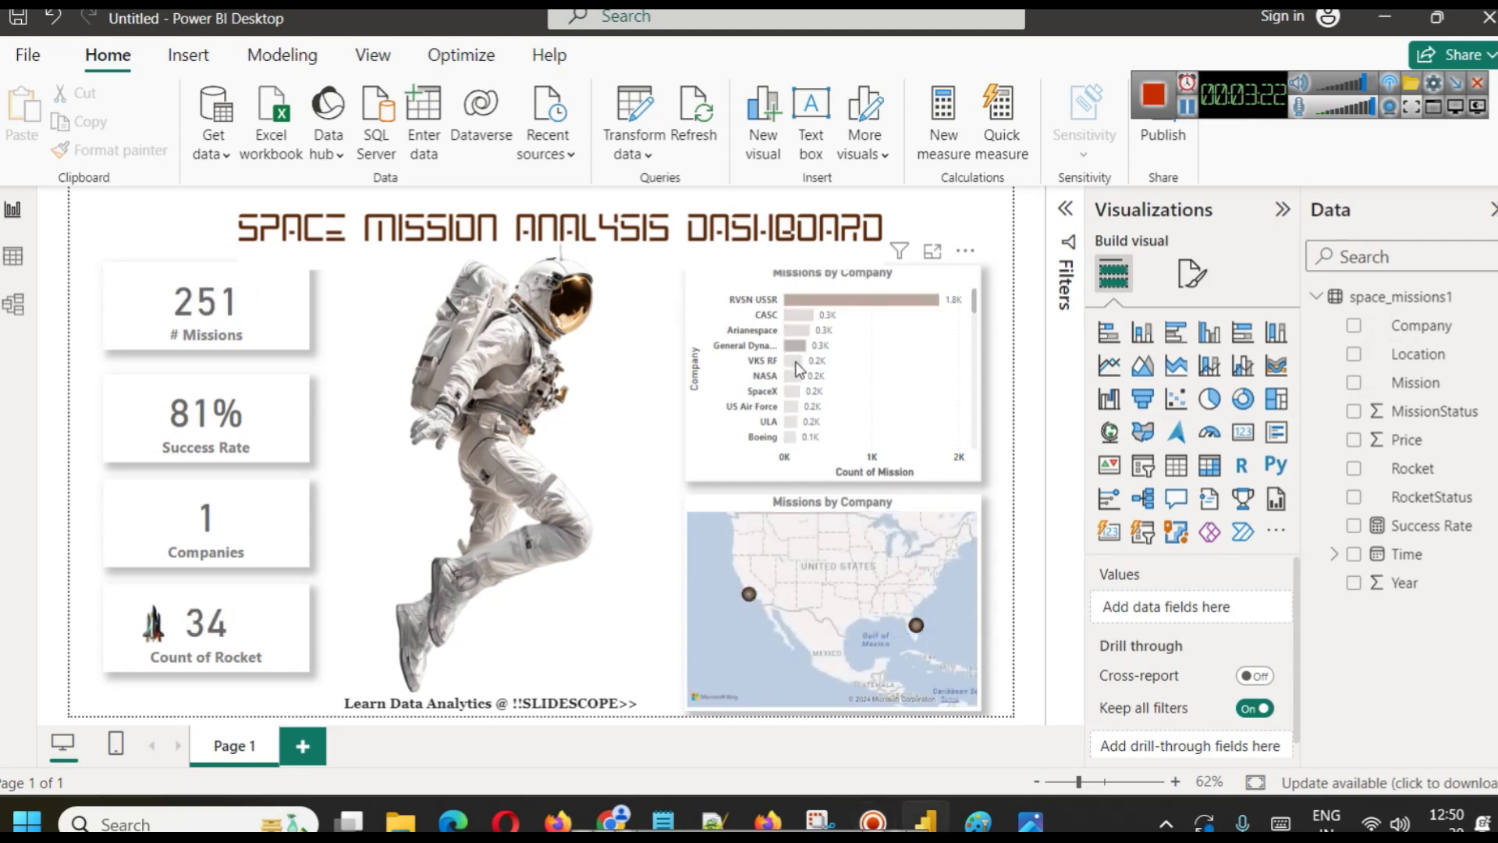
{"action": "left_click", "coordinate": [804, 360]}
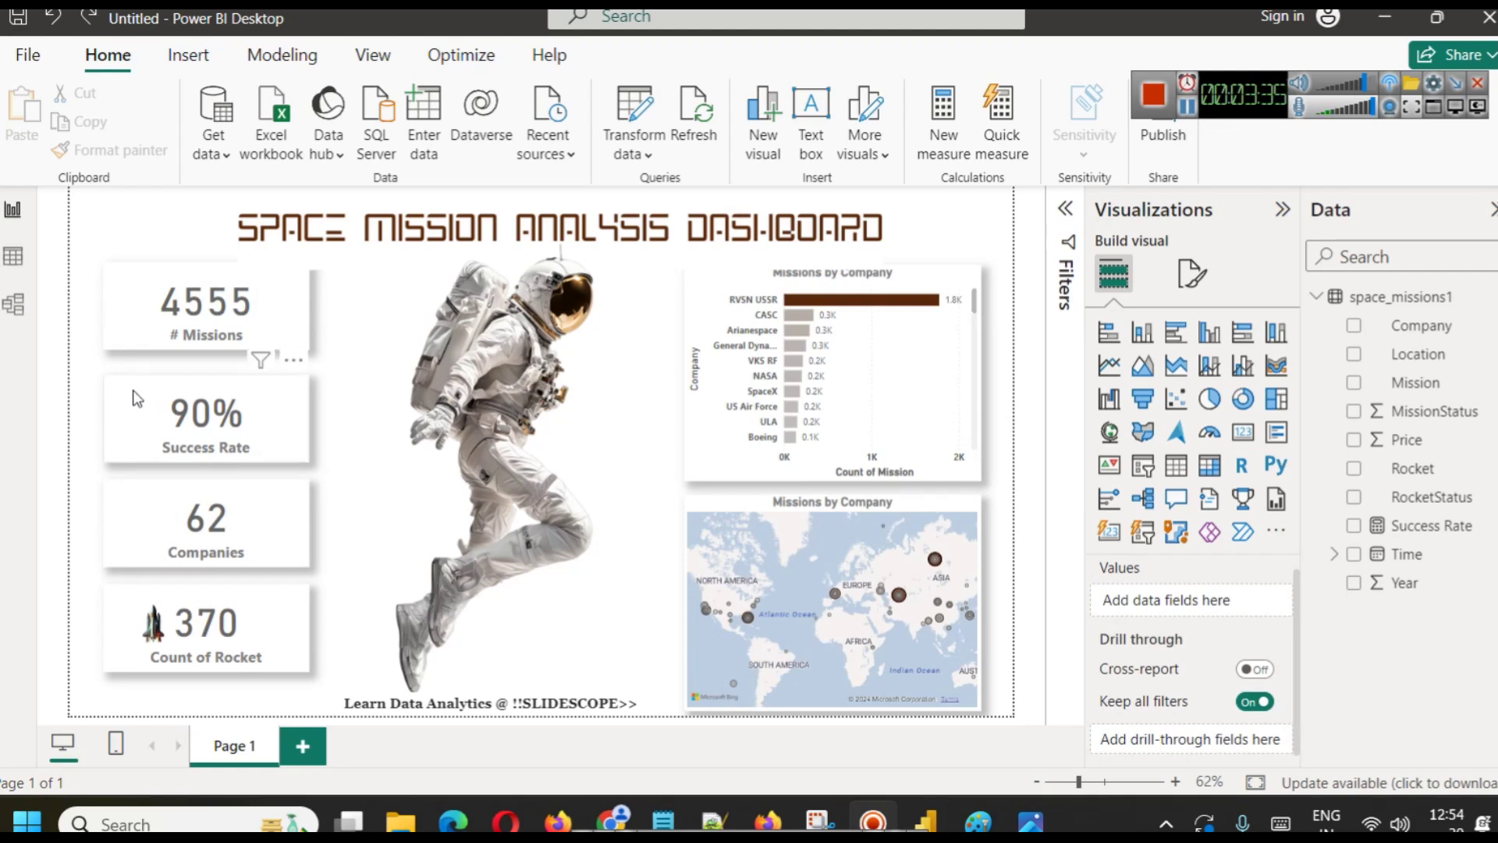
Collapse the Visualizations and Data panes to view the whole dashboard, and reopen them.
{"action": "left_click", "coordinate": [1282, 210]}
{"action": "left_click", "coordinate": [1492, 211]}
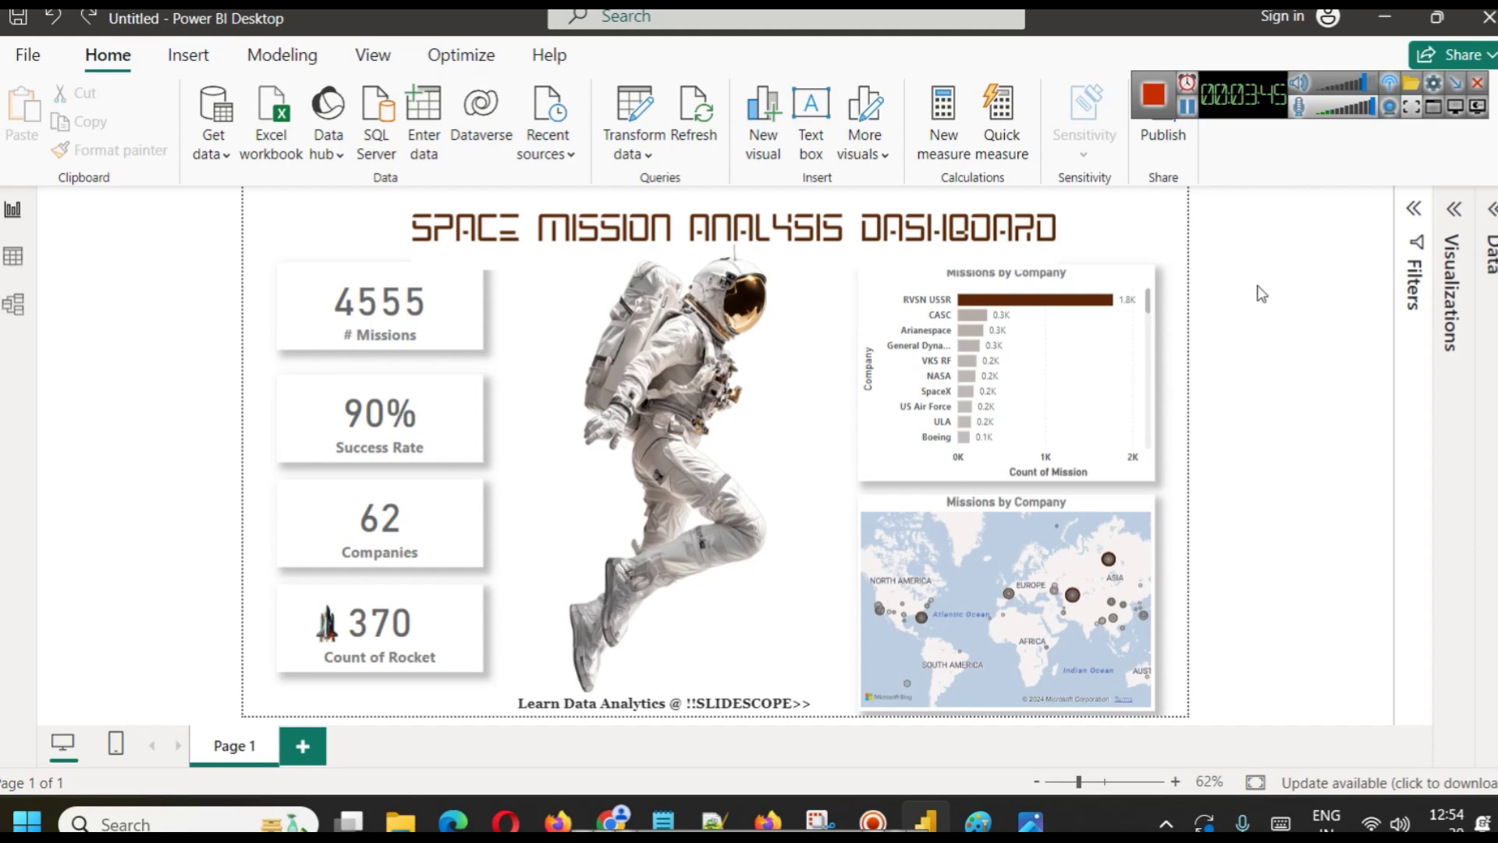
{"action": "left_click", "coordinate": [1490, 209]}
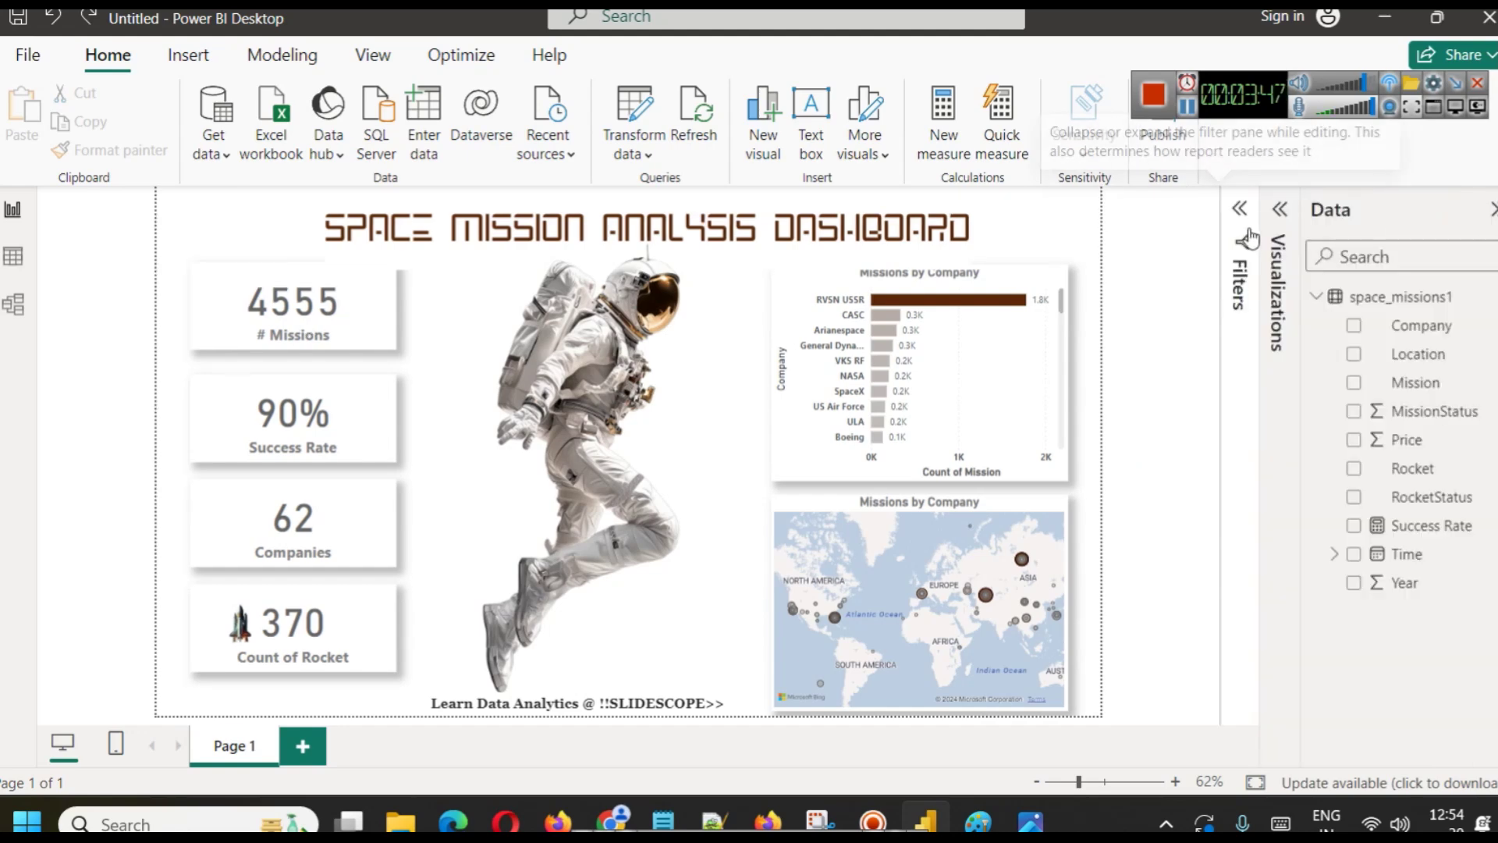
{"action": "left_click", "coordinate": [1265, 209]}
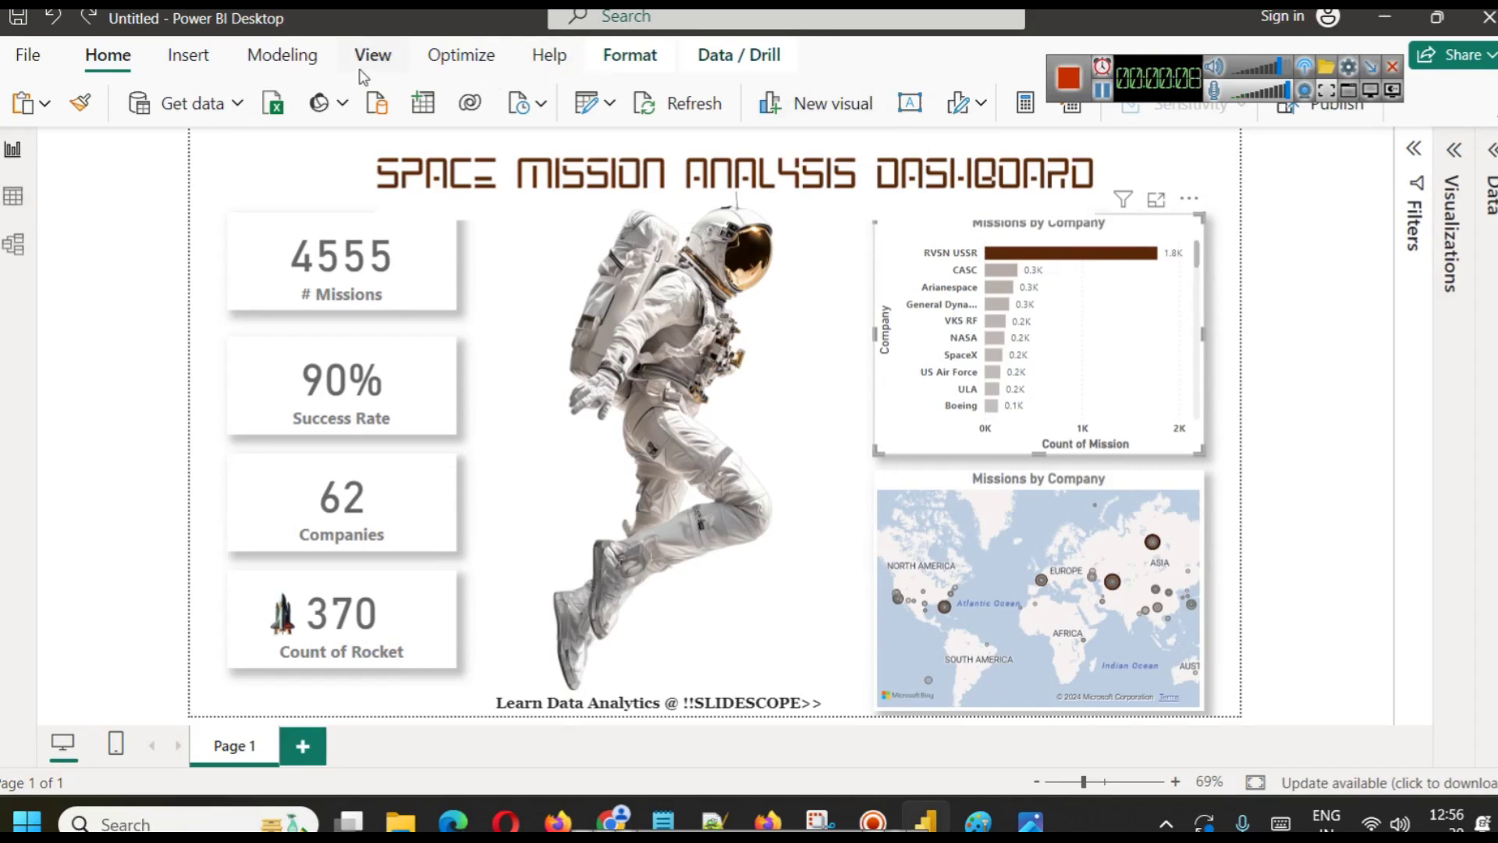
Bring the Missions by Company bar chart forward in the layer order over the title image.
{"action": "left_click", "coordinate": [628, 62]}
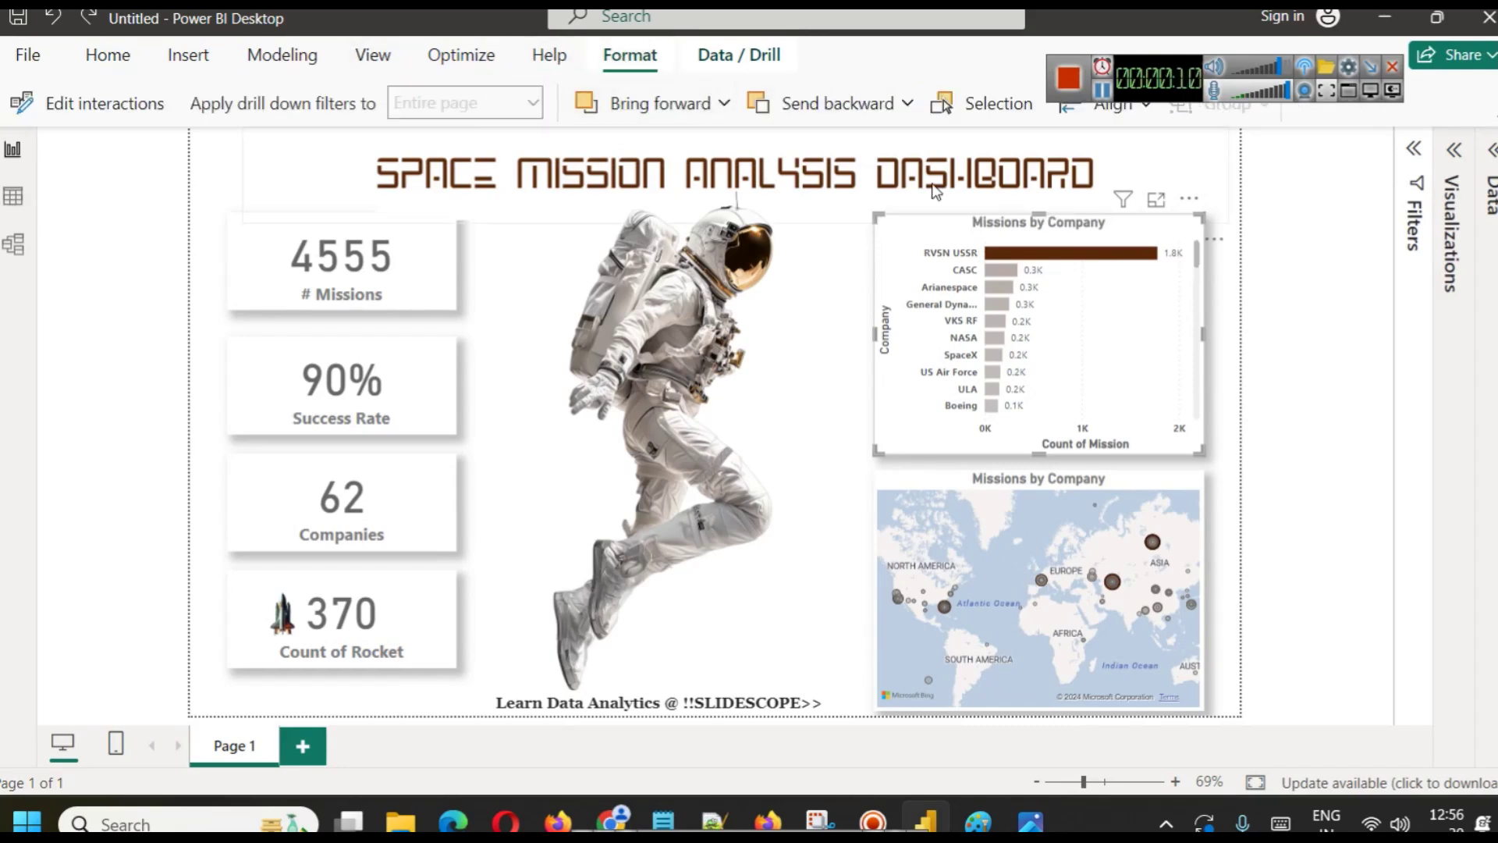
{"action": "left_click", "coordinate": [686, 104]}
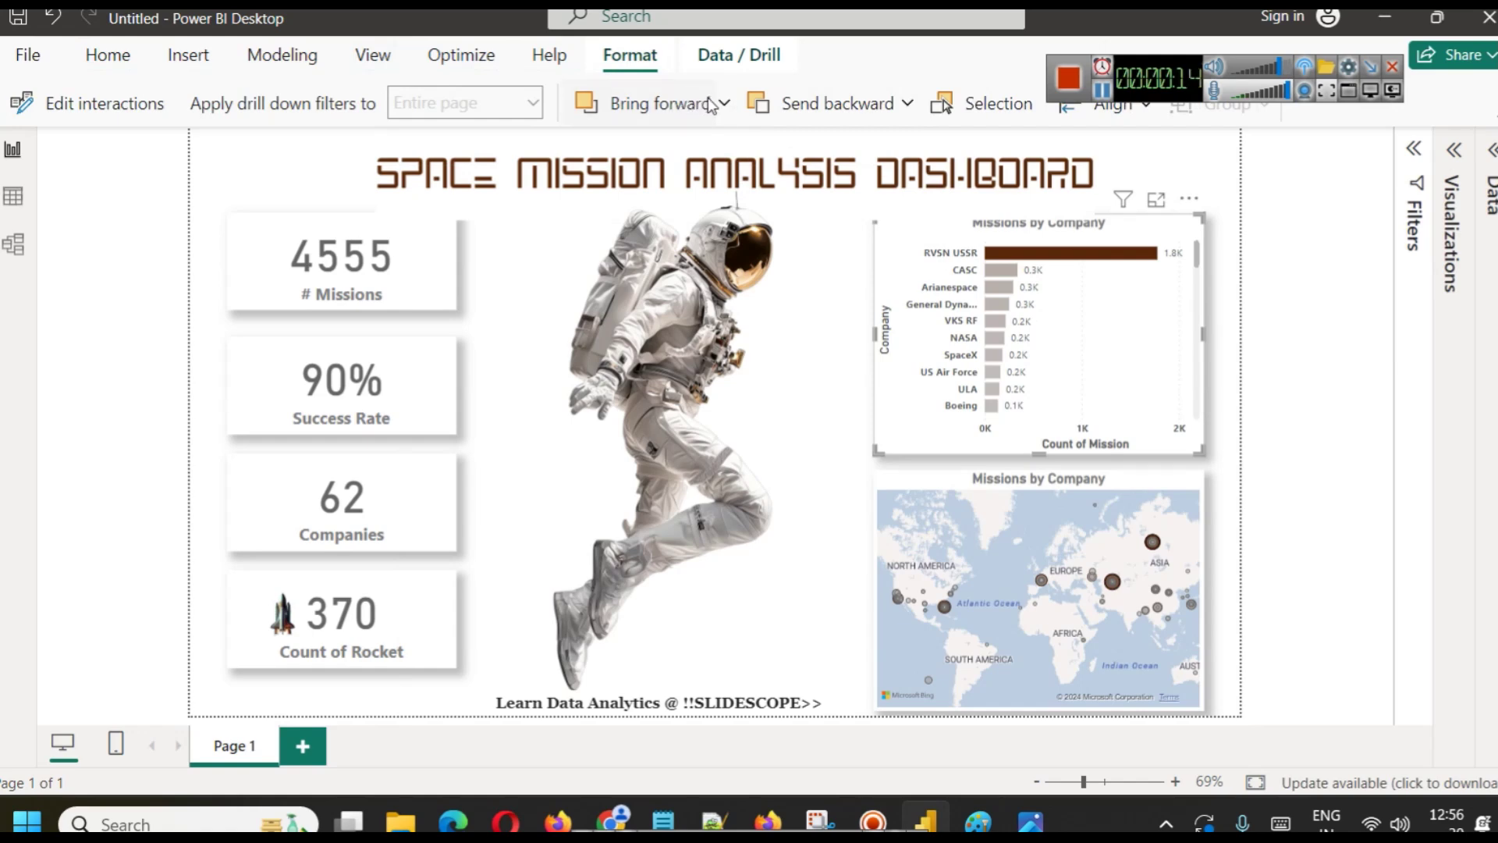
{"action": "left_click", "coordinate": [721, 104]}
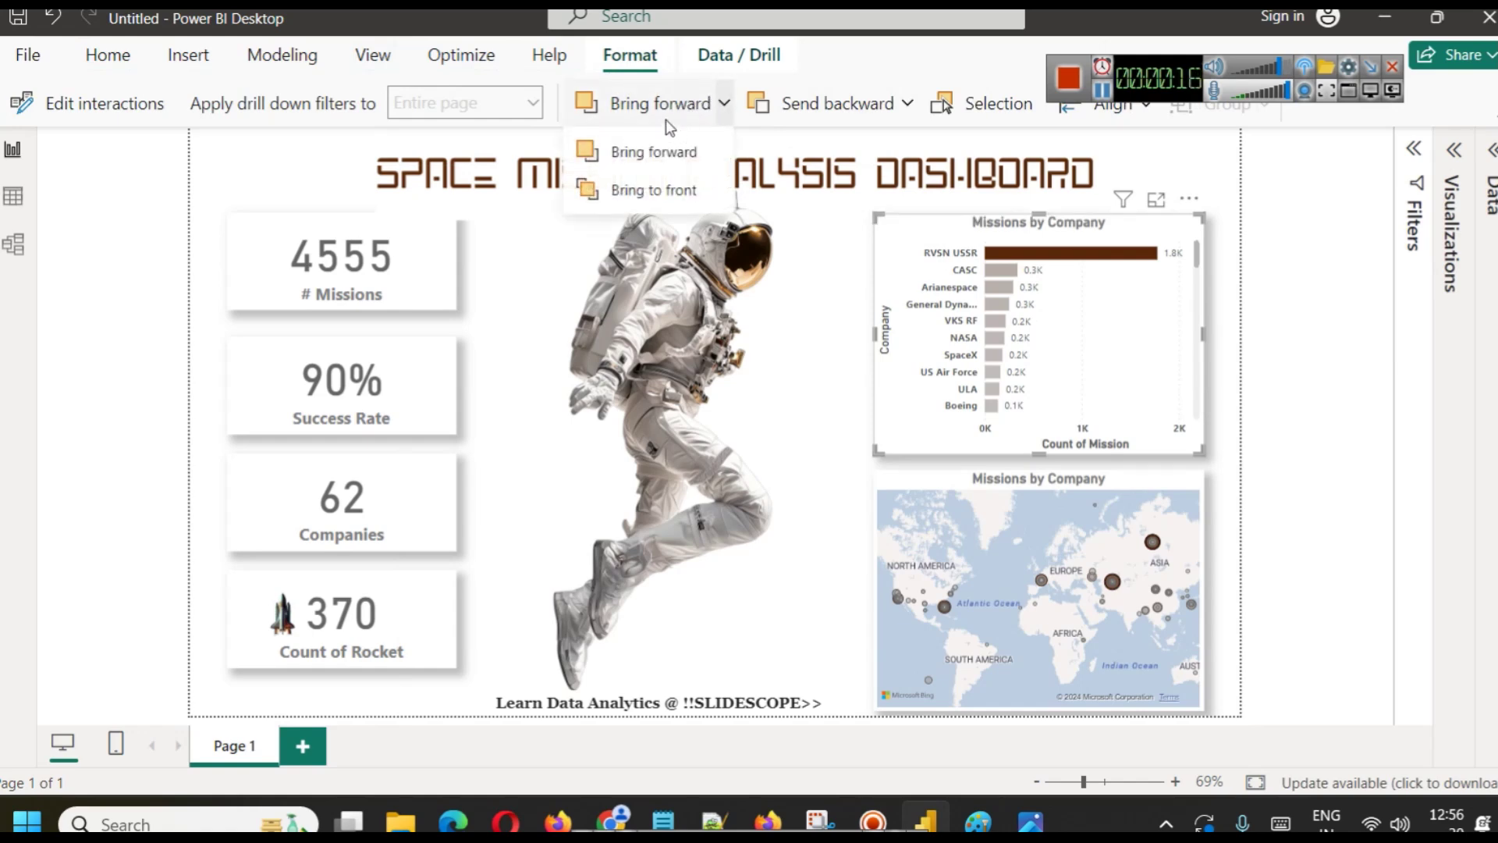
{"action": "left_click", "coordinate": [649, 154]}
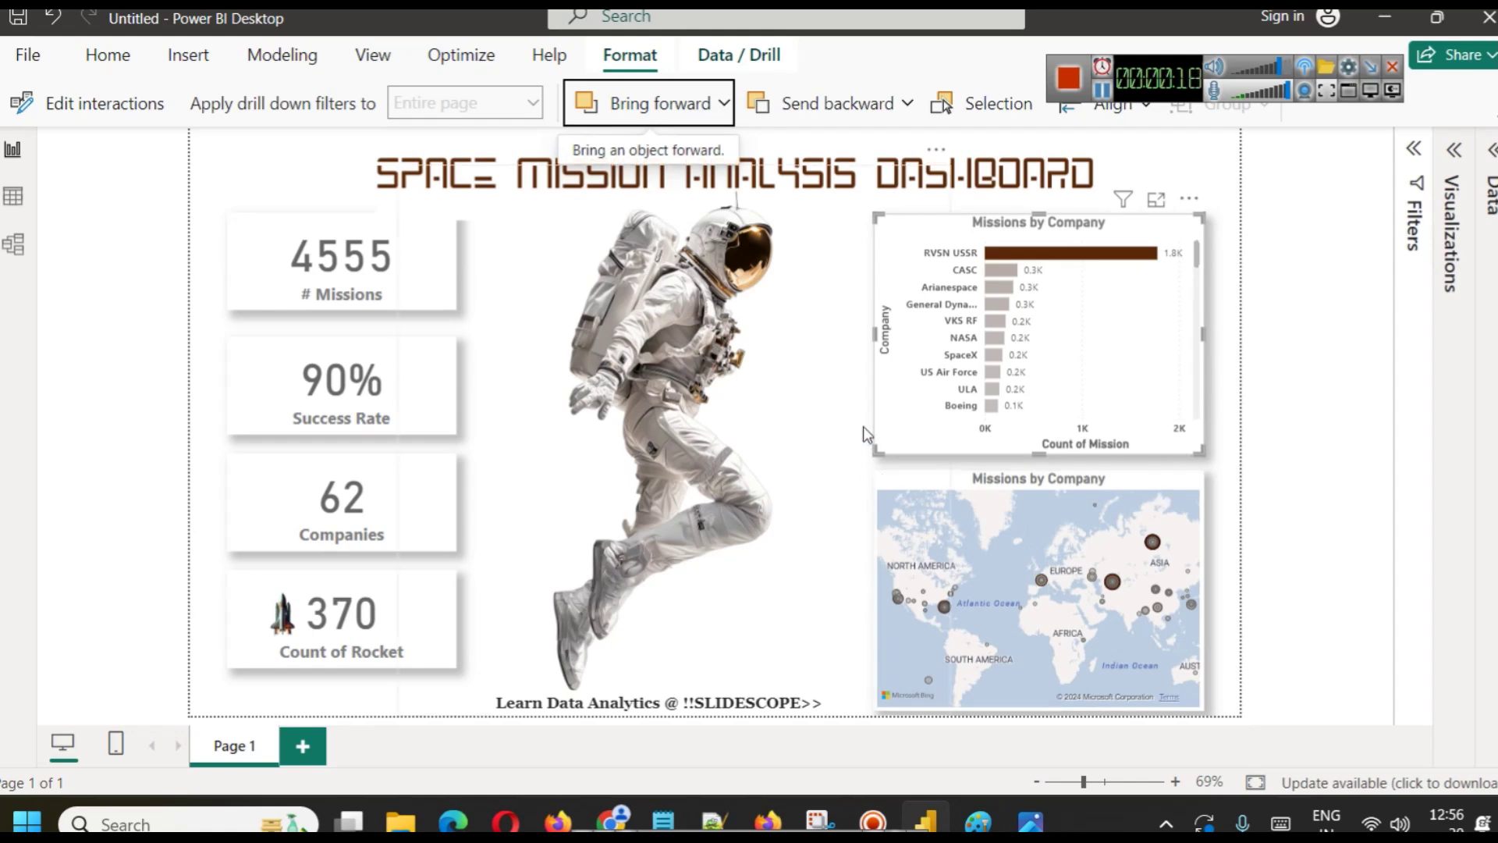
{"action": "left_click", "coordinate": [824, 404]}
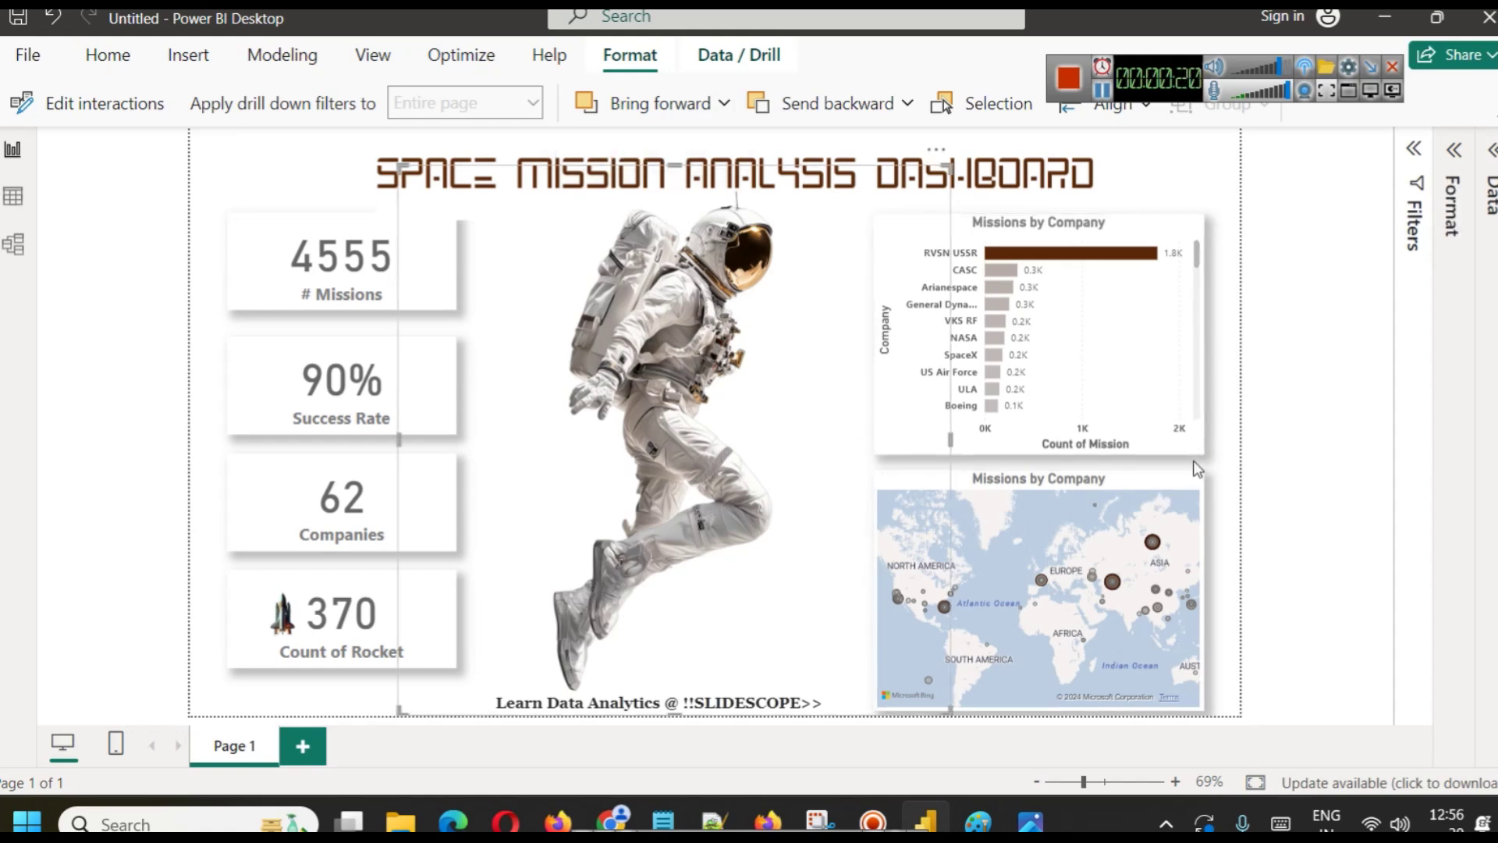
Change the location map's title text to Missions by Location.
{"action": "left_click", "coordinate": [1141, 479]}
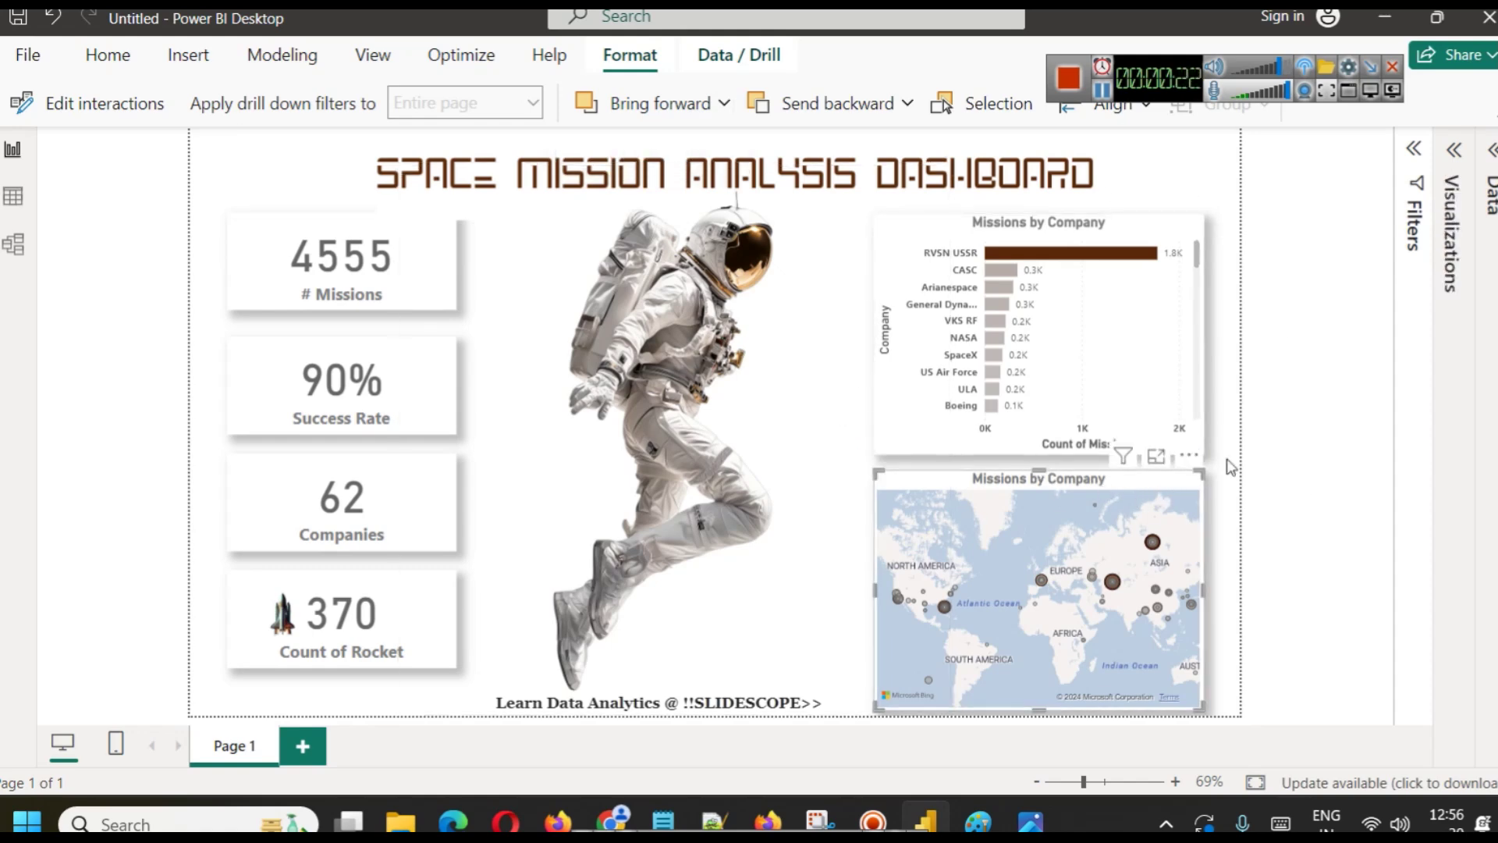
{"action": "left_click", "coordinate": [1453, 149]}
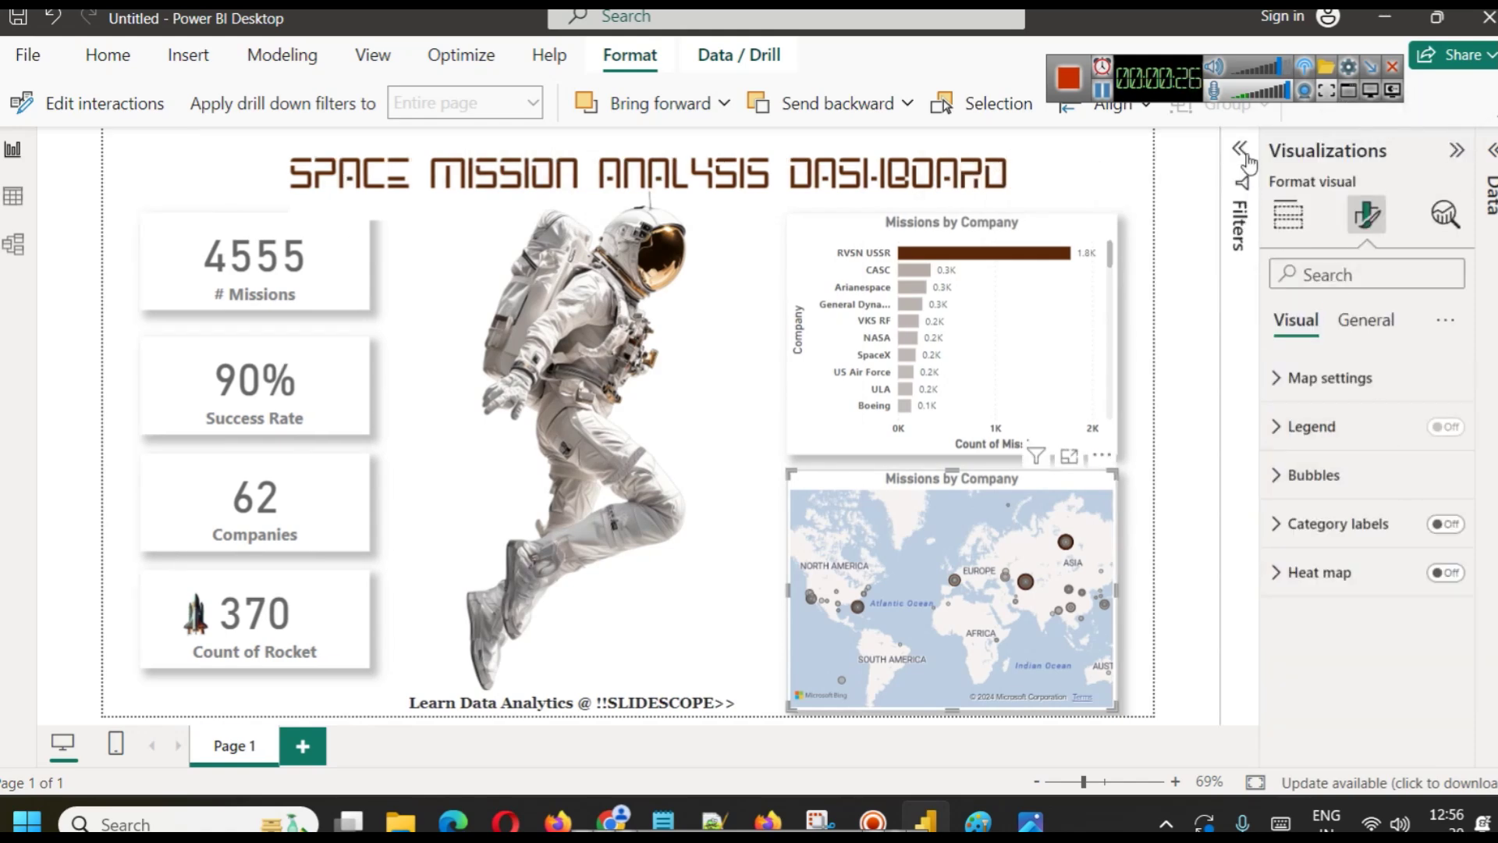
{"action": "left_click", "coordinate": [1491, 150]}
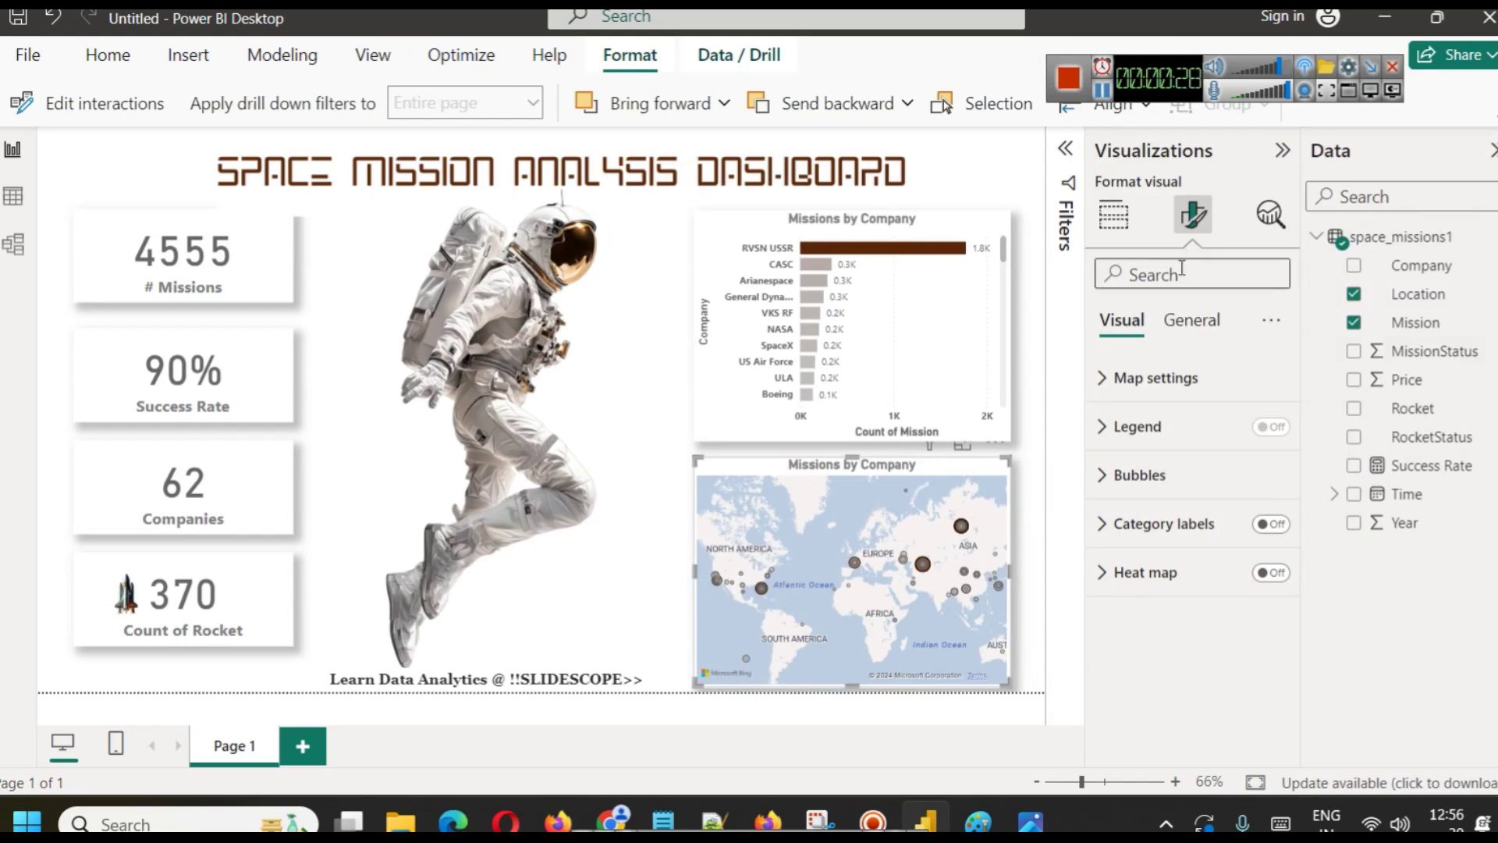
{"action": "left_click", "coordinate": [1116, 222]}
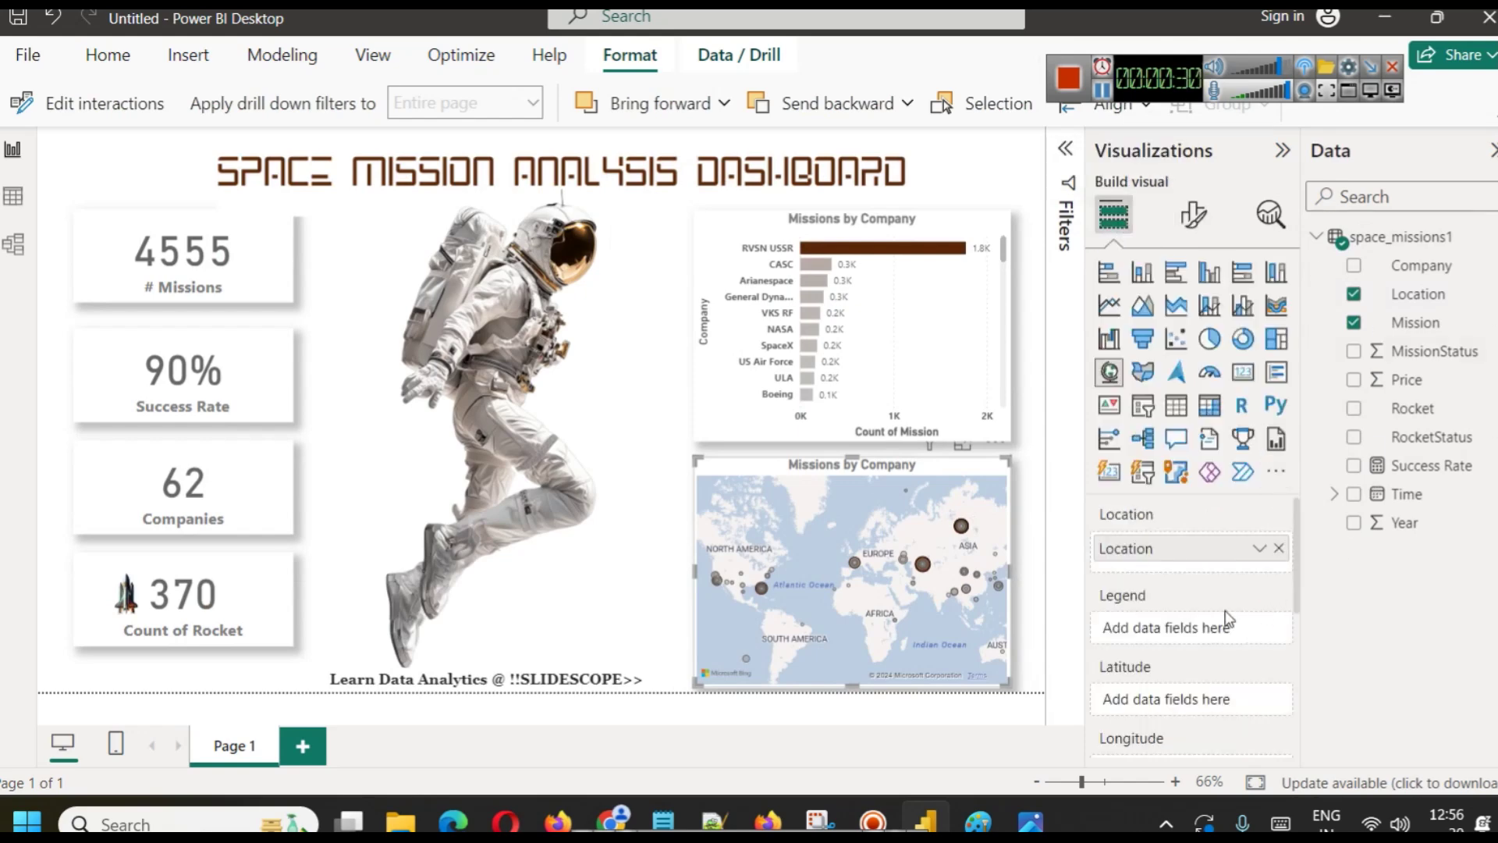
{"action": "left_click", "coordinate": [1193, 215]}
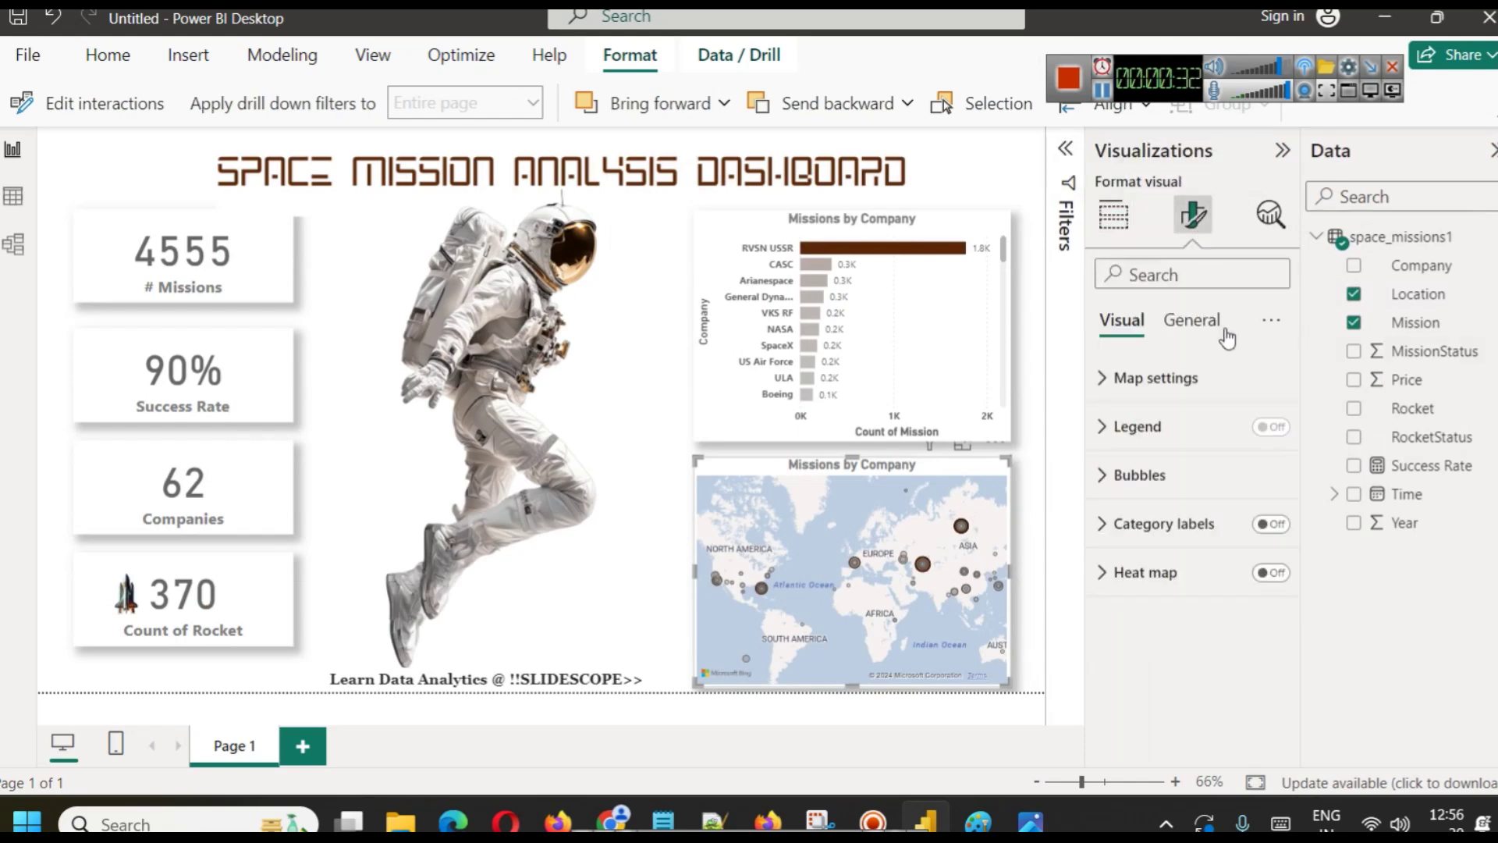
{"action": "left_click", "coordinate": [1200, 319]}
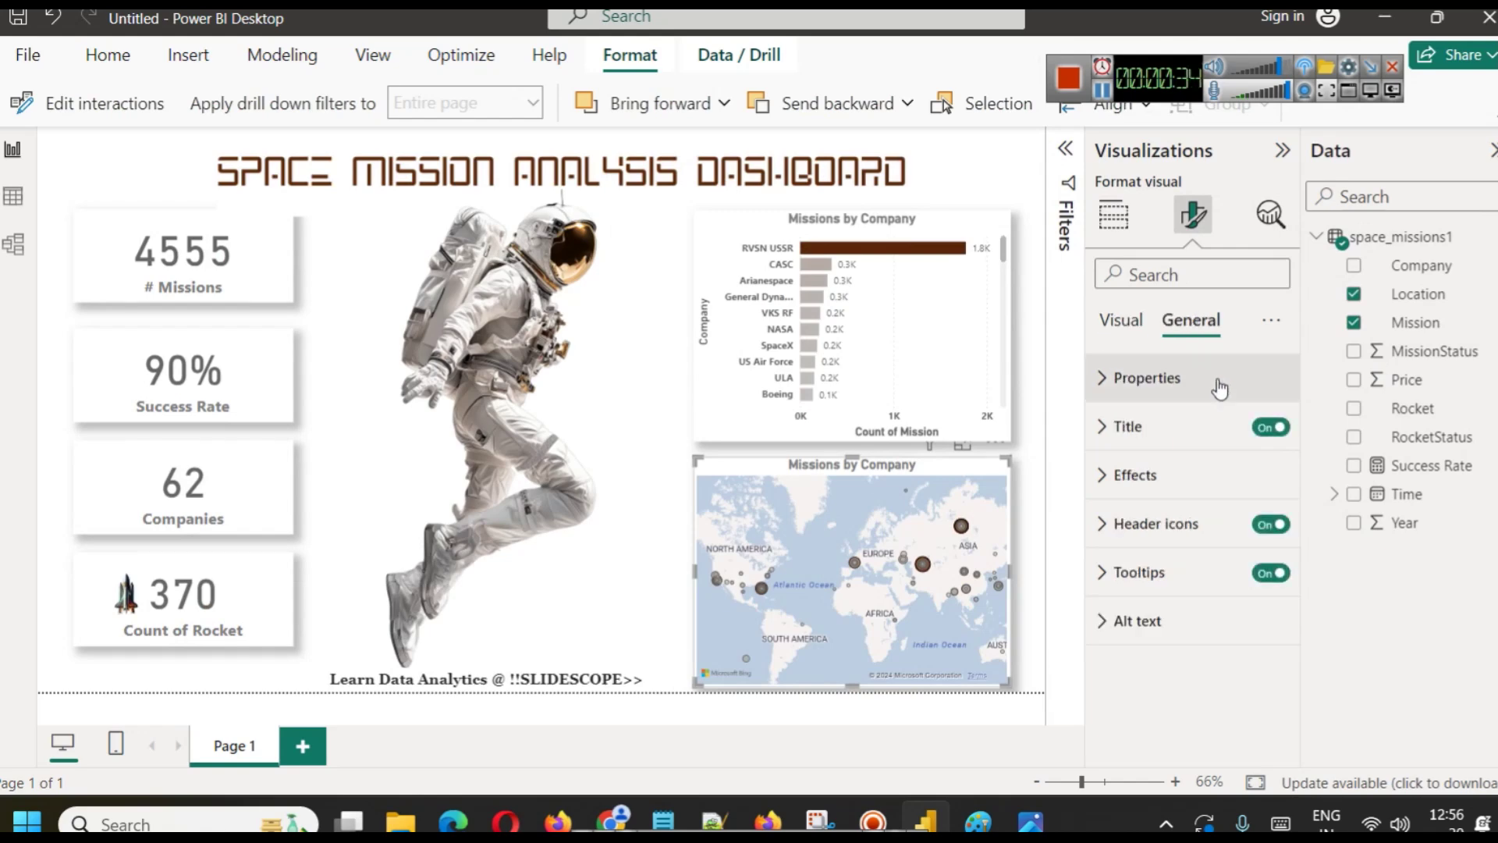
{"action": "left_click", "coordinate": [1217, 426]}
{"action": "double_click", "coordinate": [1217, 544]}
{"action": "type", "text": "Location"}
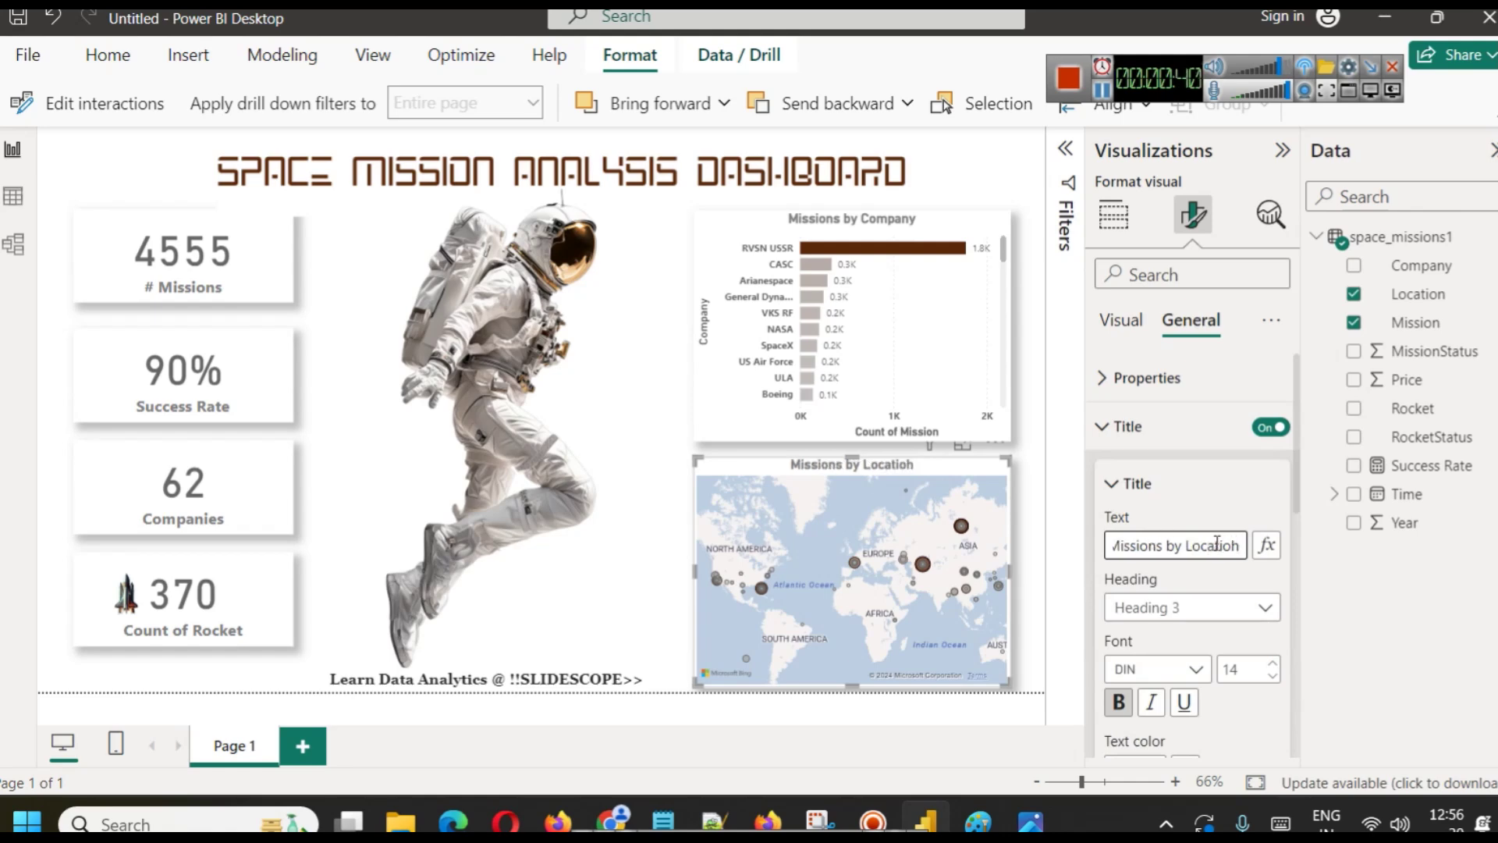
{"action": "key", "text": "BackSpace"}
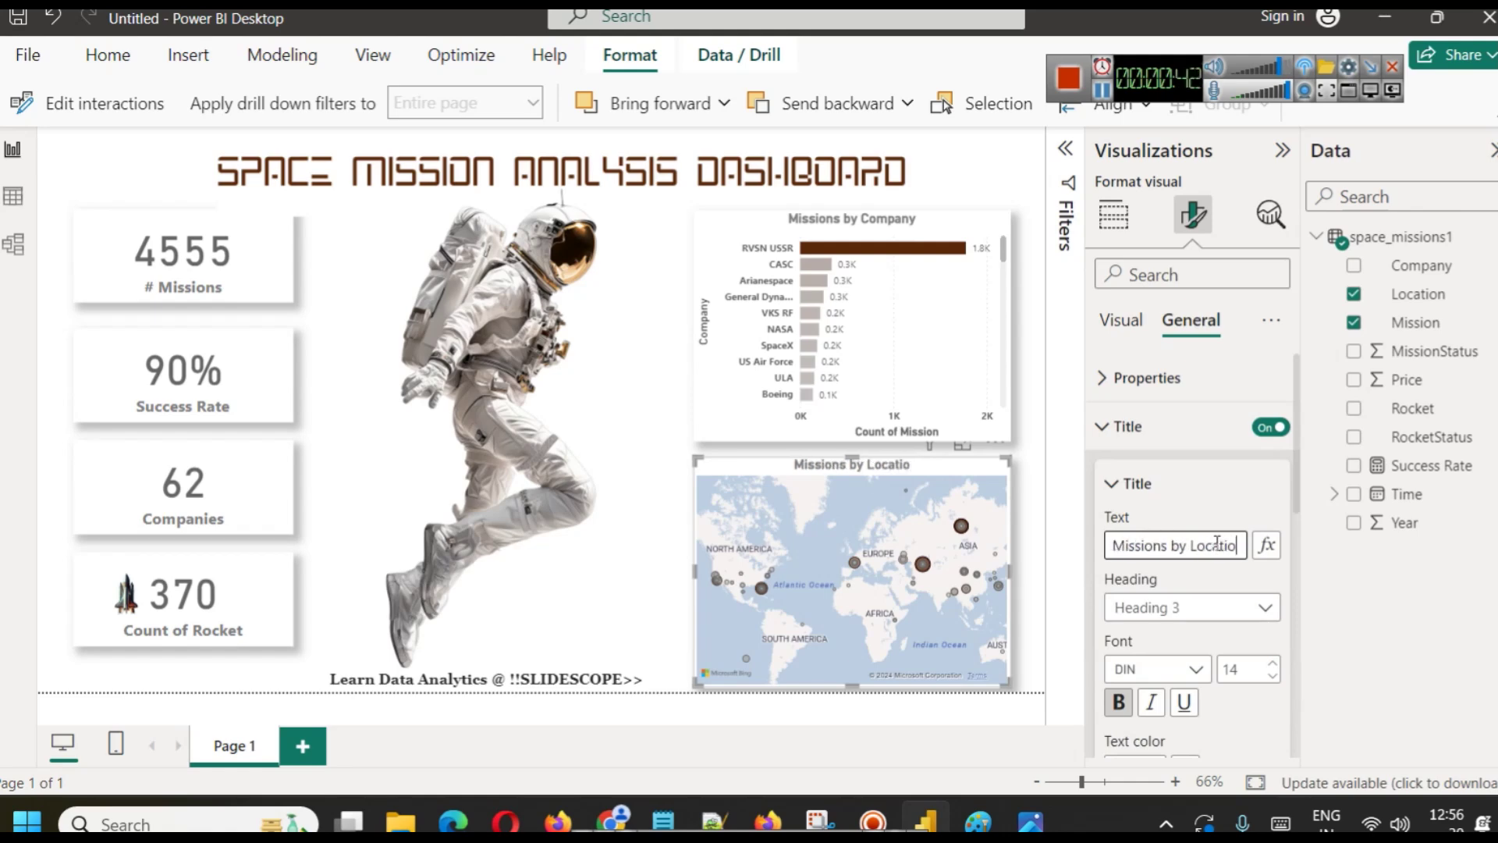